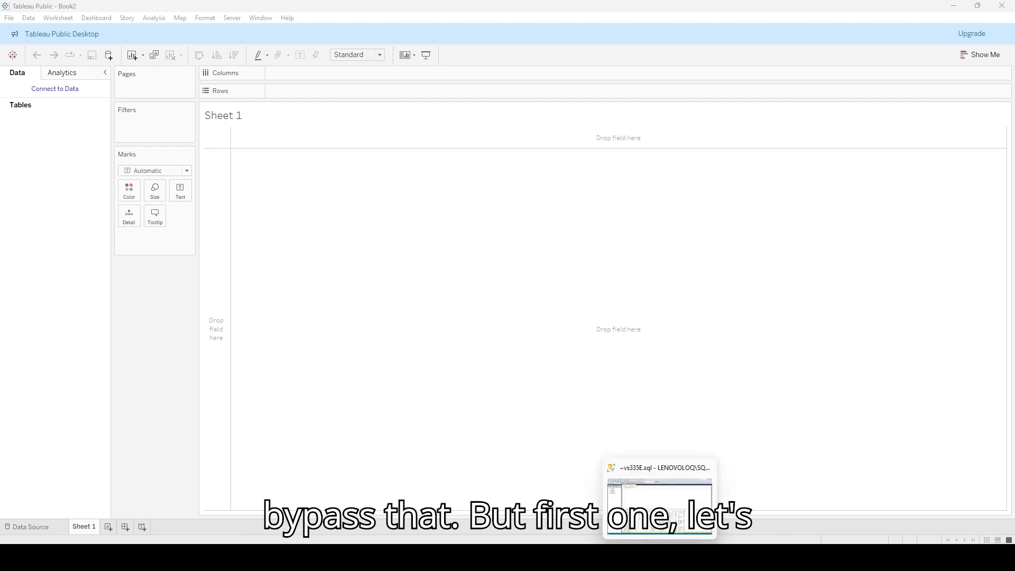
# Step: Switch to SQL Server Management Studio and rerun the Weather query ordered by Datetime descending
pyautogui.click(660, 558)
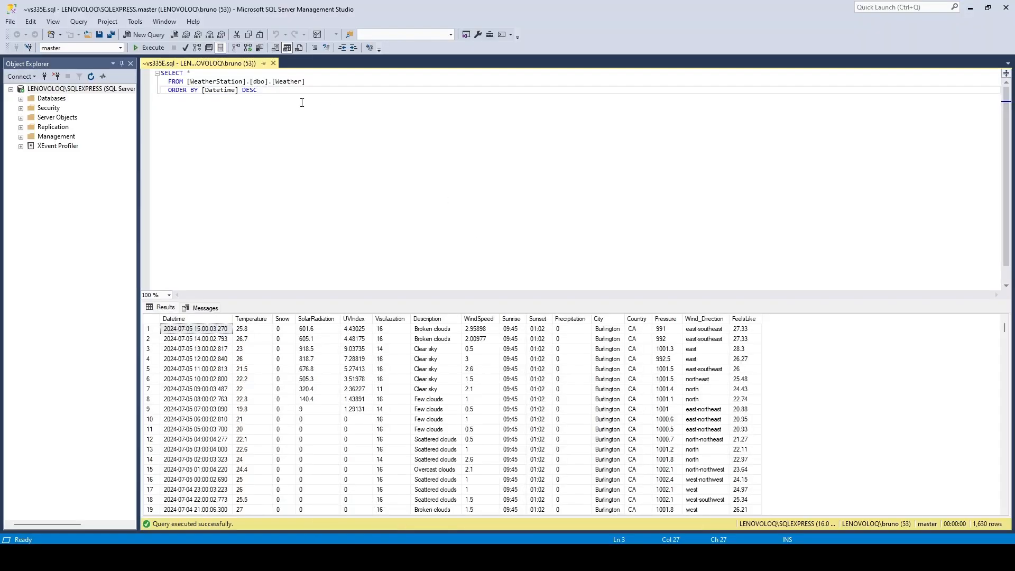
pyautogui.click(148, 50)
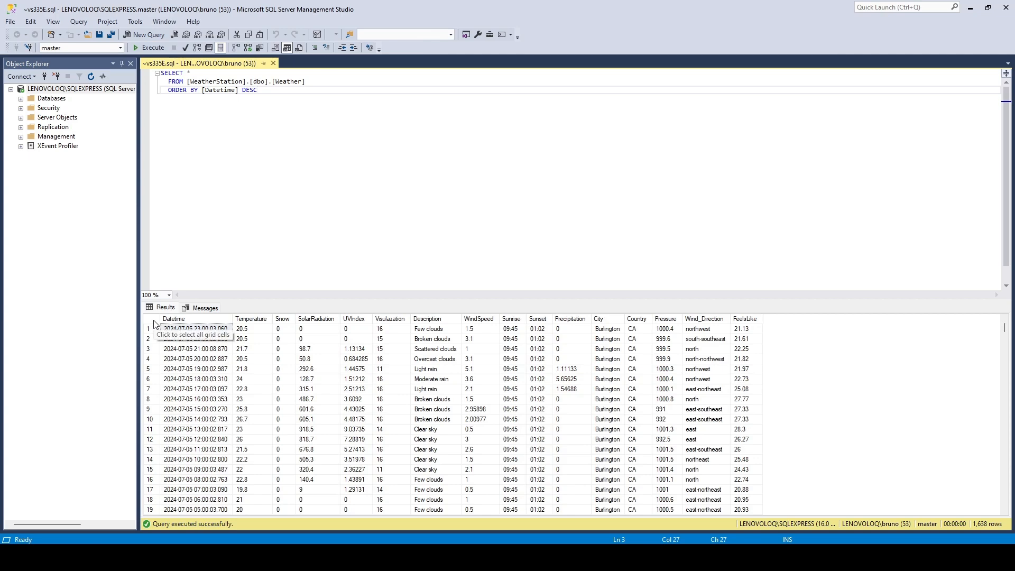
pyautogui.moveTo(269, 90); pyautogui.dragTo(161, 73)
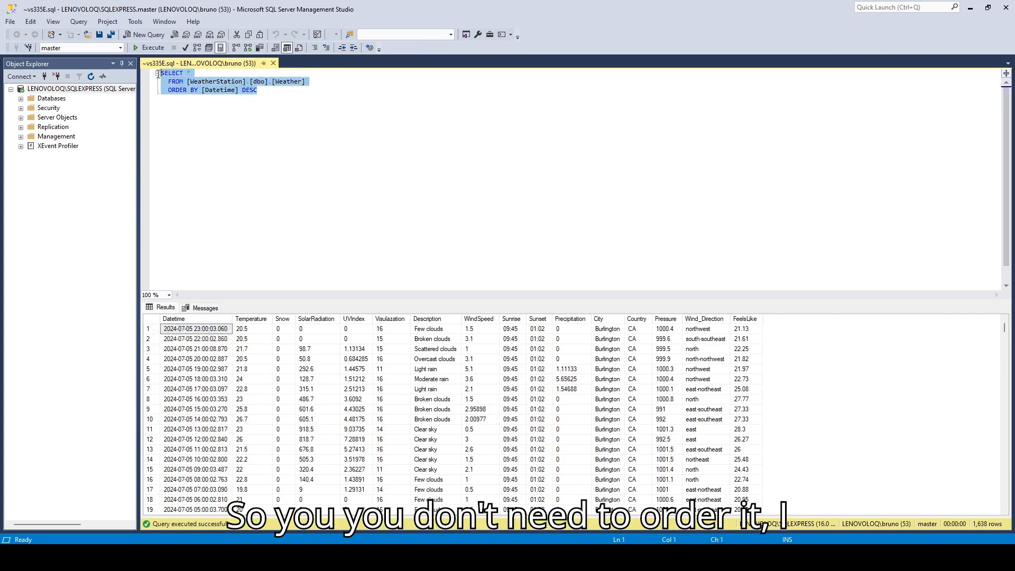
pyautogui.click(155, 321)
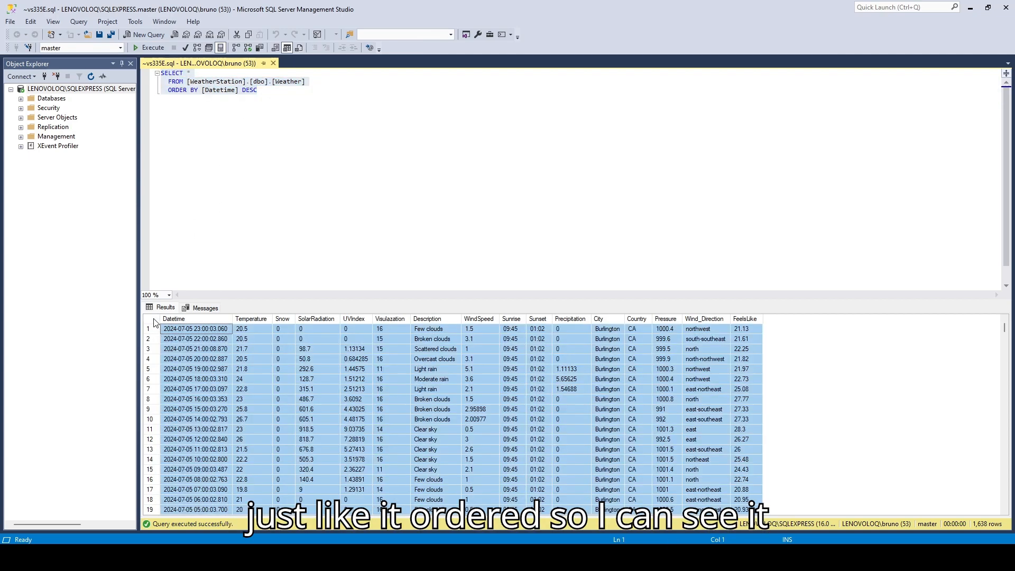
pyautogui.rightClick(209, 331)
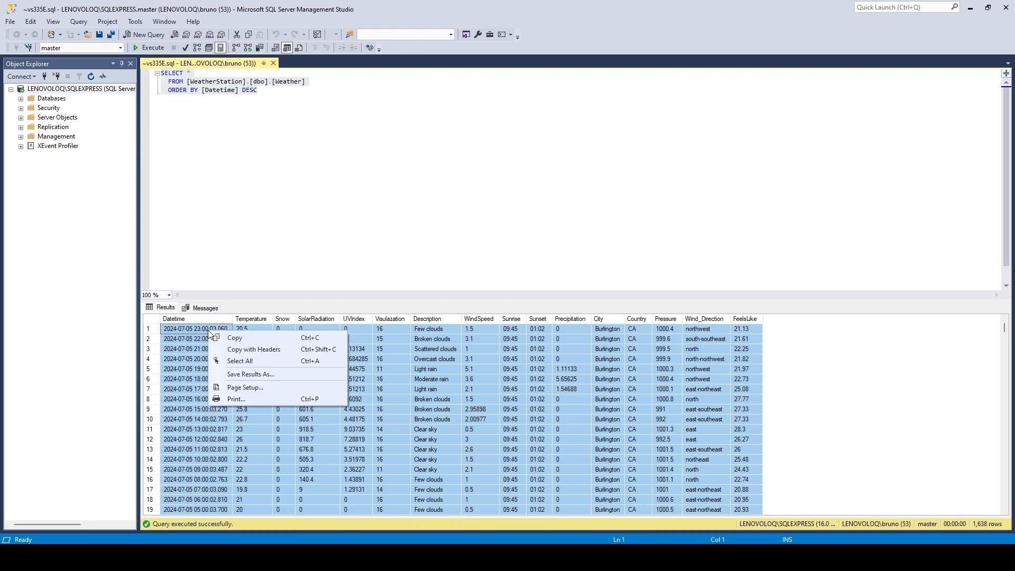
pyautogui.click(251, 374)
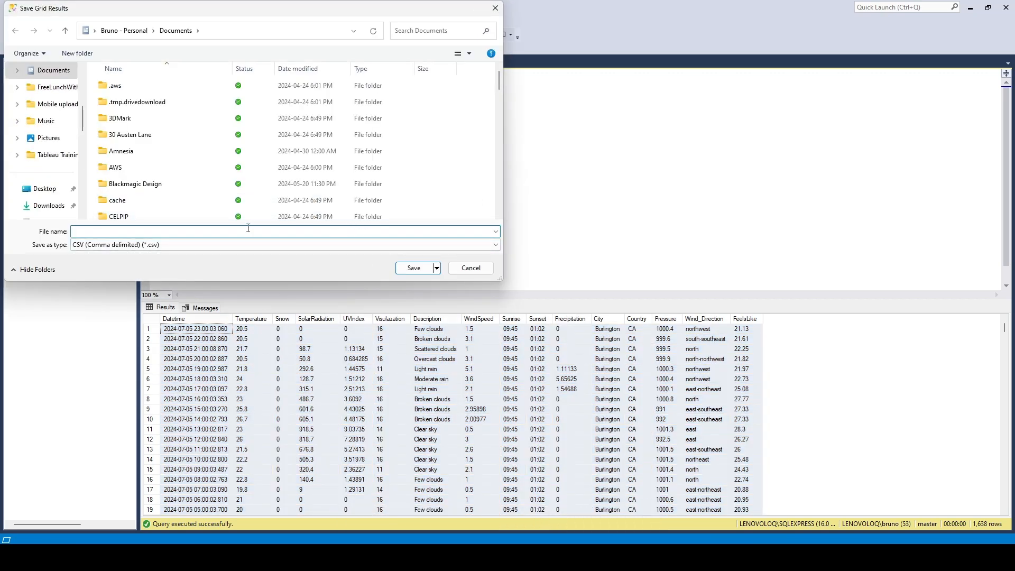
pyautogui.click(470, 268)
# Step: Launch Excel and create a blank workbook
pyautogui.press('super')
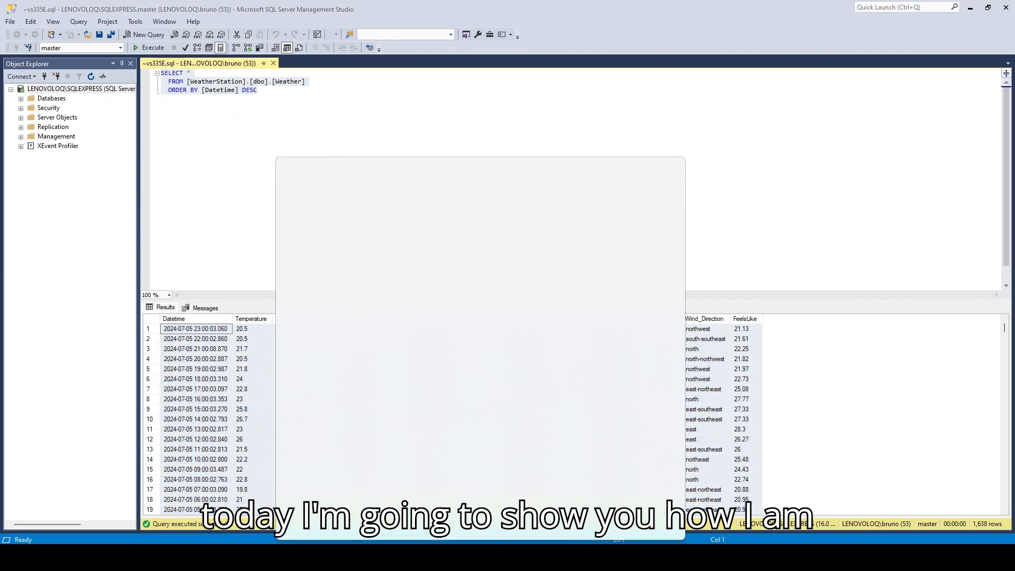
pyautogui.write('excel')
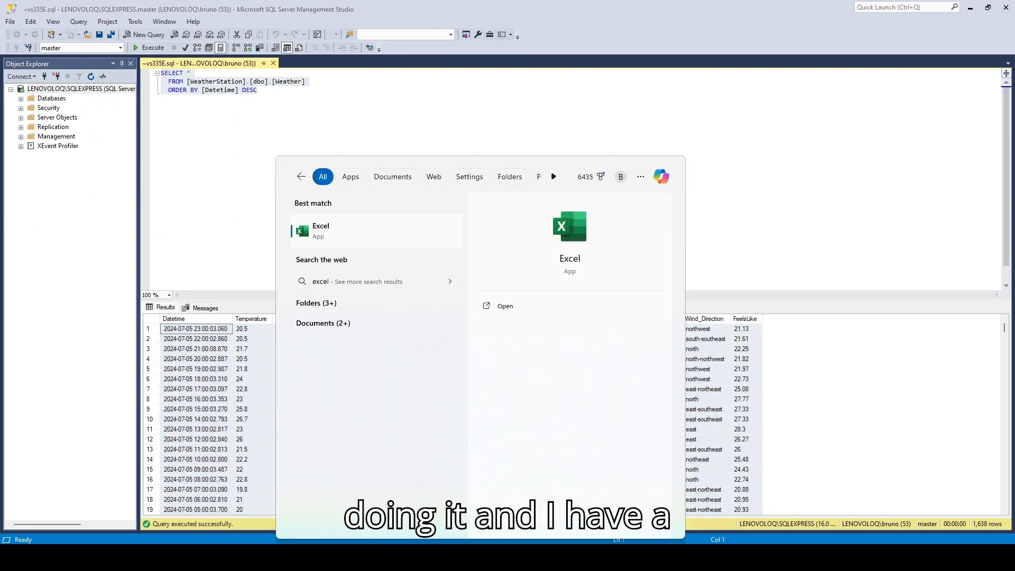
pyautogui.click(413, 230)
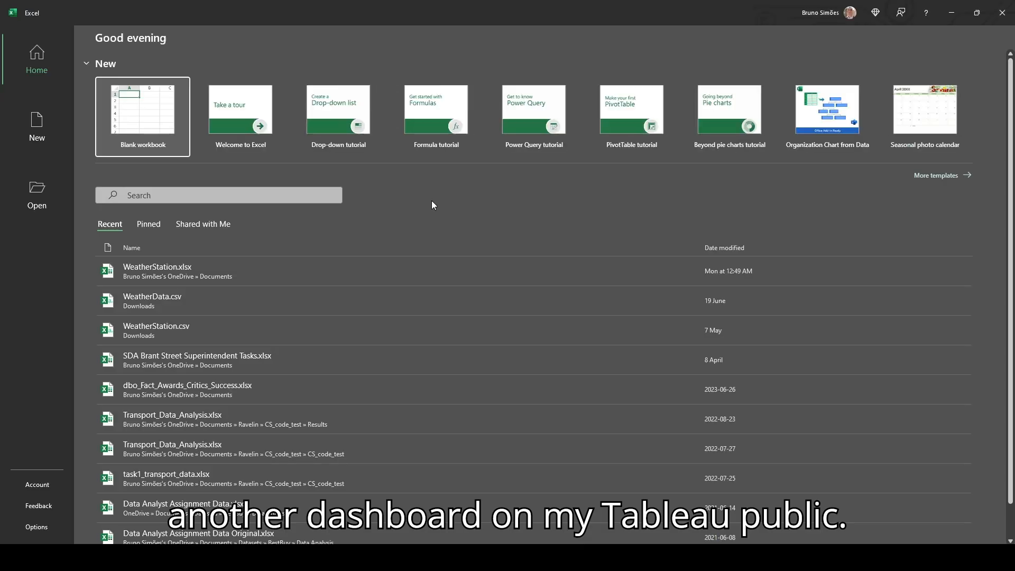
pyautogui.click(133, 111)
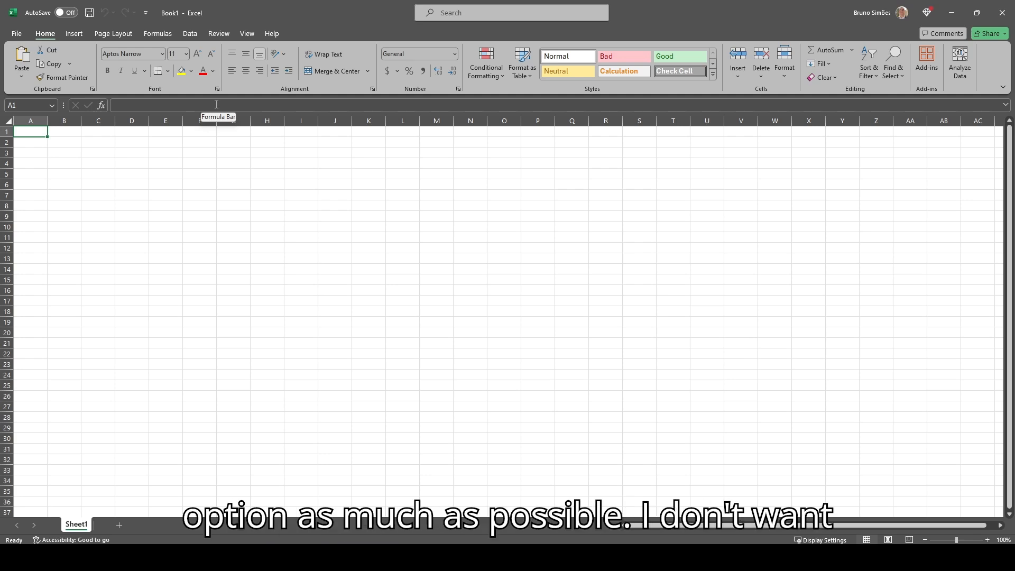
pyautogui.click(192, 34)
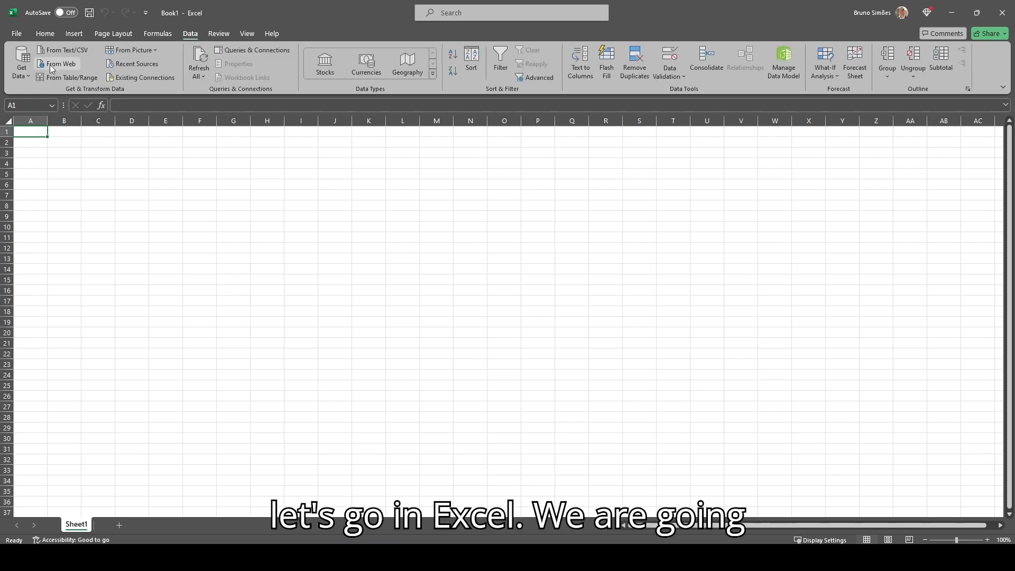
pyautogui.click(22, 69)
pyautogui.moveTo(67, 120)
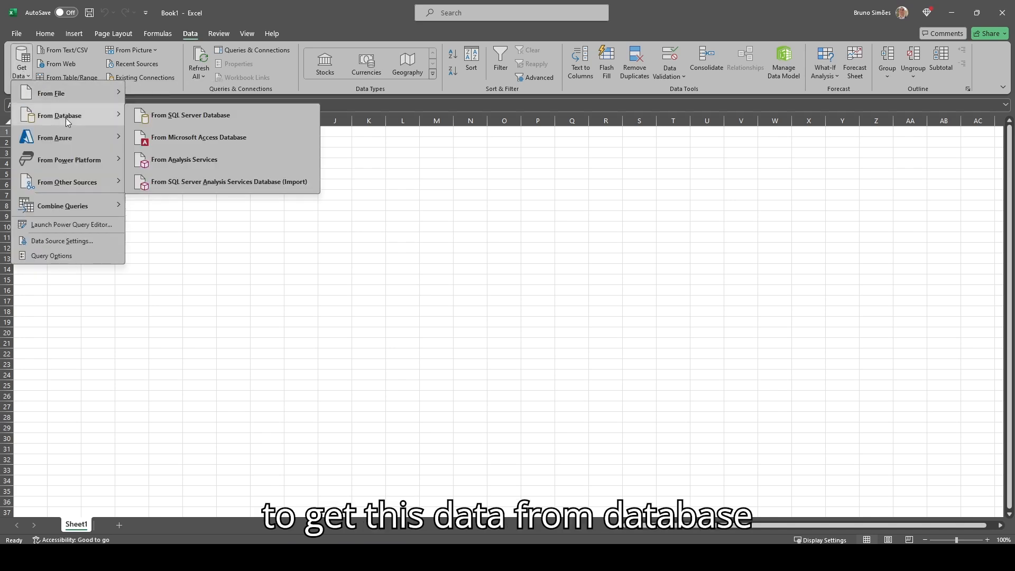
pyautogui.click(159, 115)
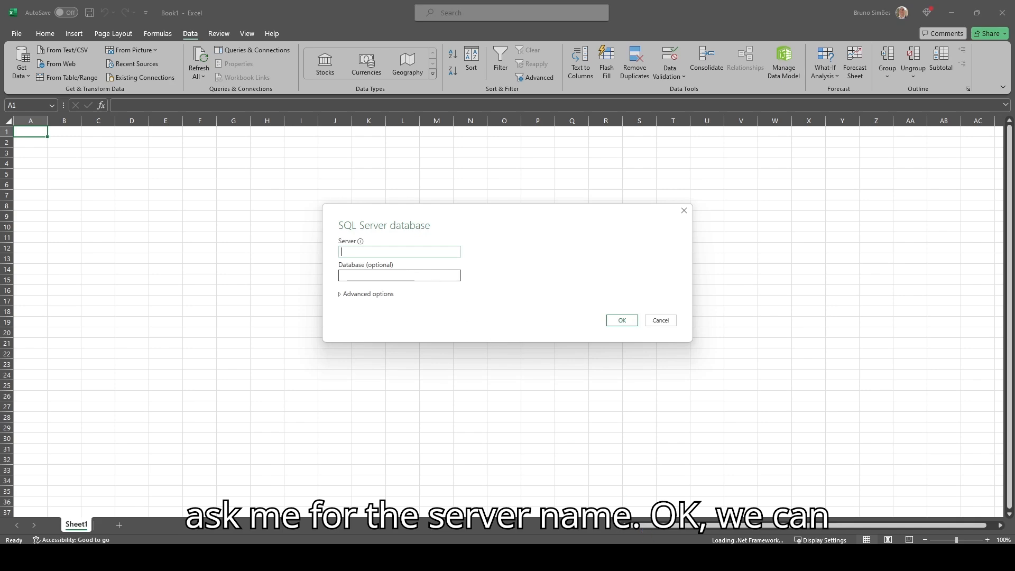
pyautogui.hotkey('alt', 'Tab')
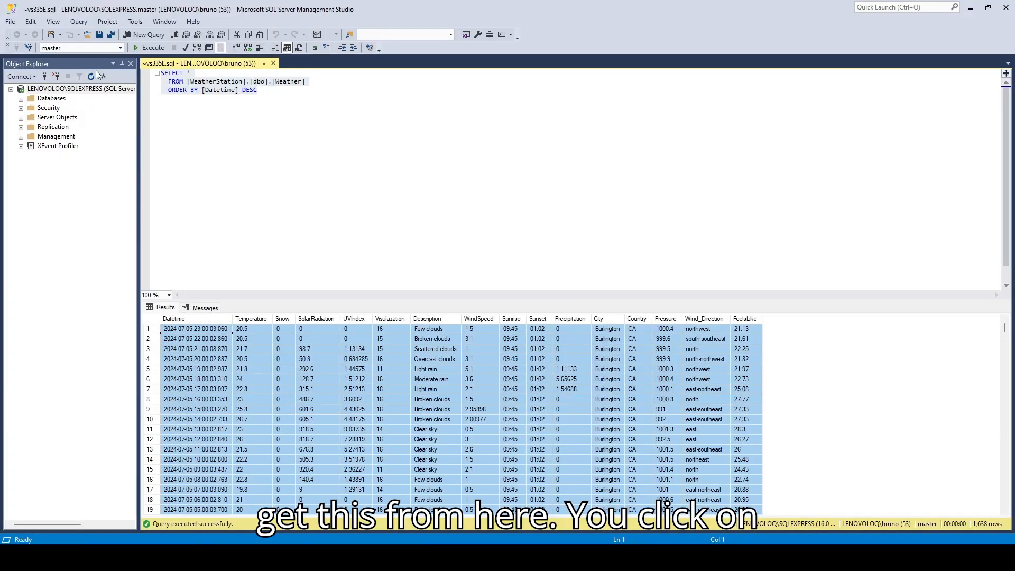
pyautogui.click(45, 77)
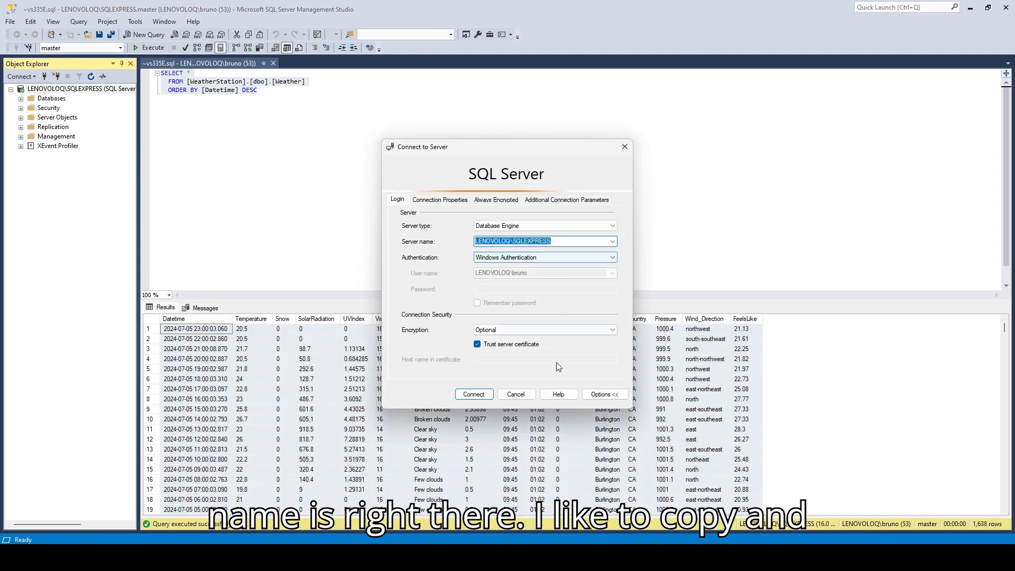
pyautogui.click(765, 558)
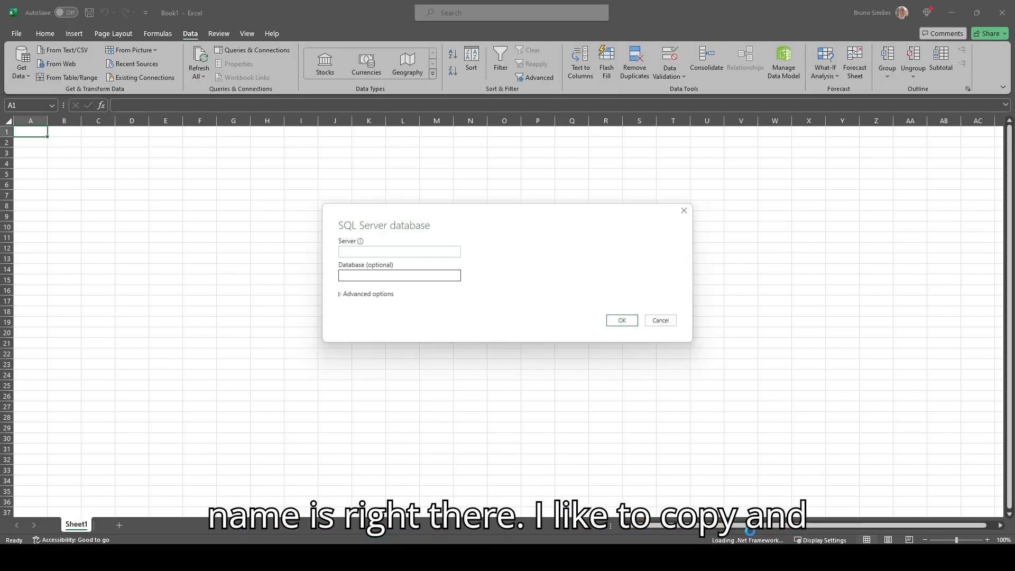
pyautogui.write('LENOVOLOQ\\SQLEXPRESS')
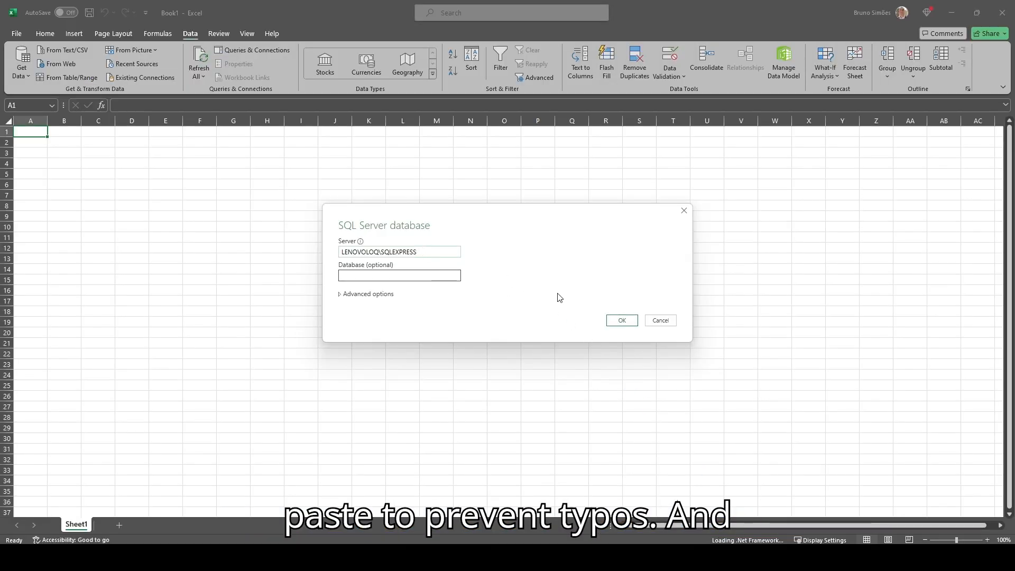
# Step: Switch to SQL Server Management Studio, dismiss the server connection dialog and copy the name of the WeatherStation database
pyautogui.moveTo(765, 558)
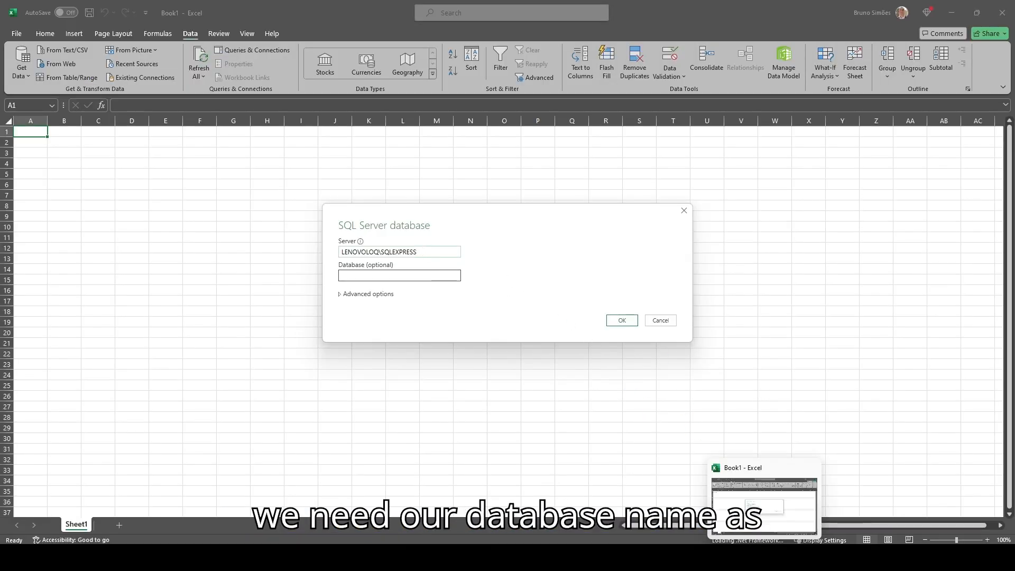
pyautogui.click(661, 526)
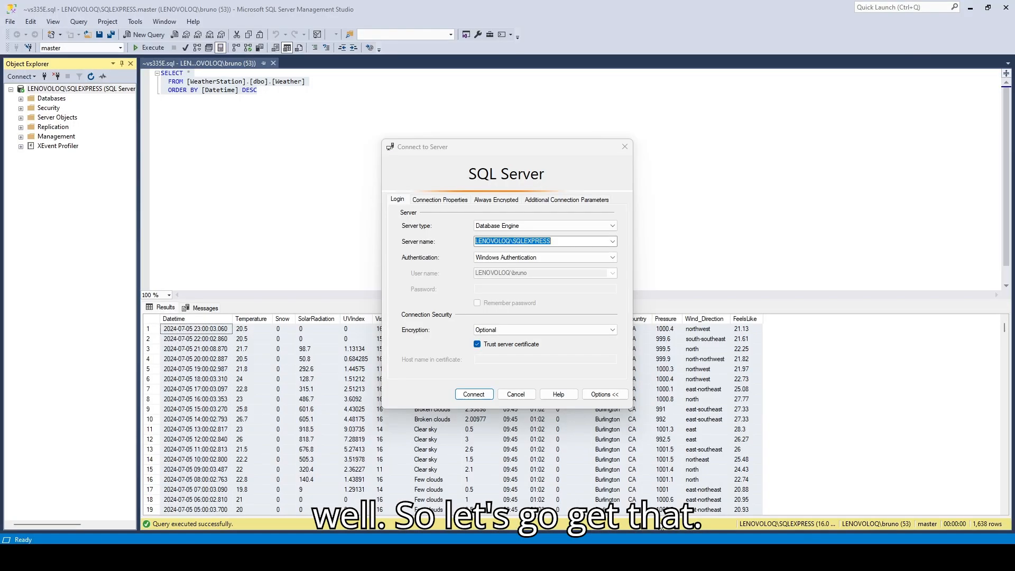
pyautogui.click(516, 394)
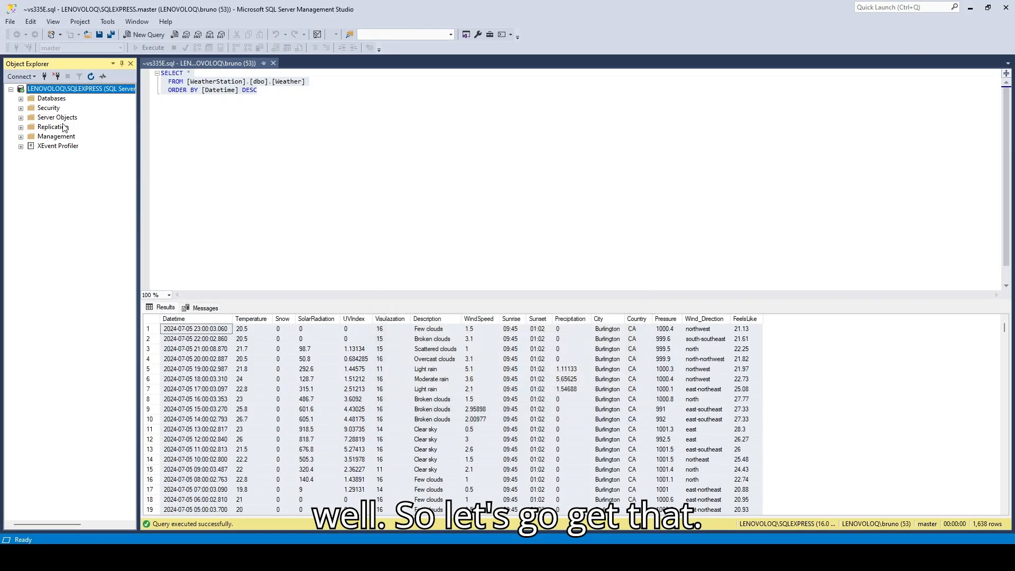
pyautogui.click(21, 99)
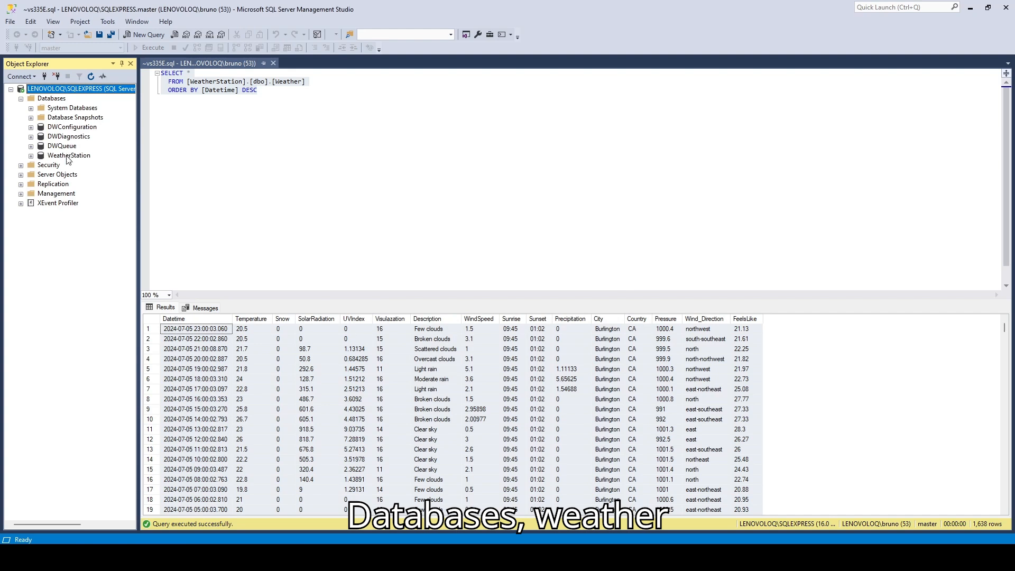
pyautogui.rightClick(68, 157)
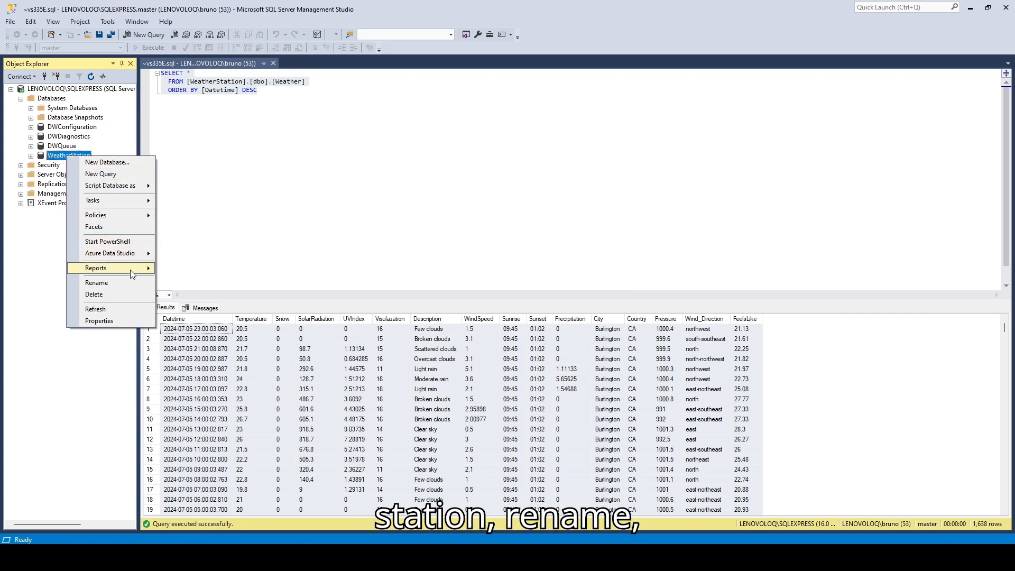
pyautogui.click(132, 283)
pyautogui.hotkey('ctrl', 'c')
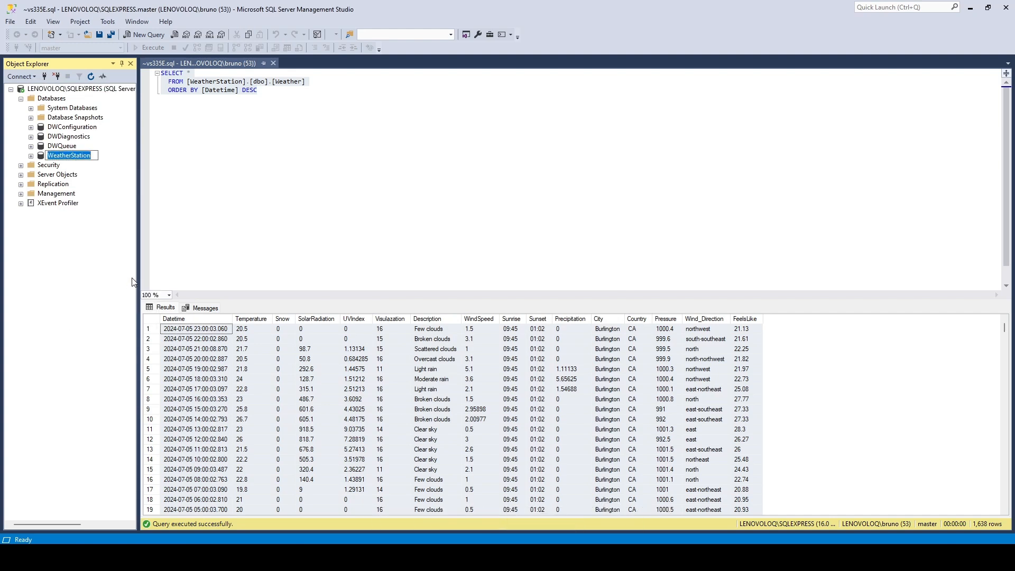
pyautogui.click(121, 247)
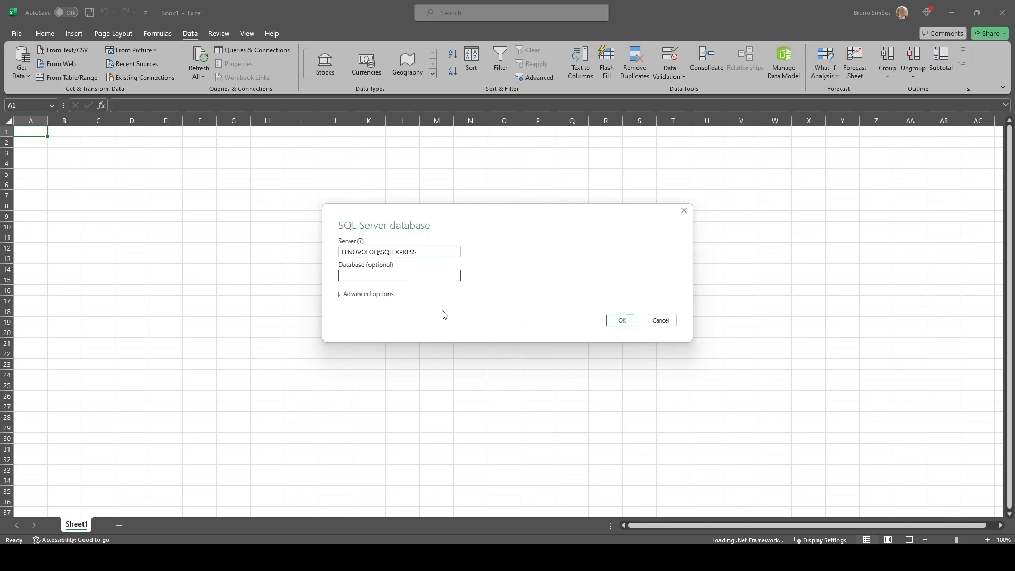
# Step: In Excel, connect to the WeatherStation database and open its Weather table for transformation in Power Query
pyautogui.click(405, 276)
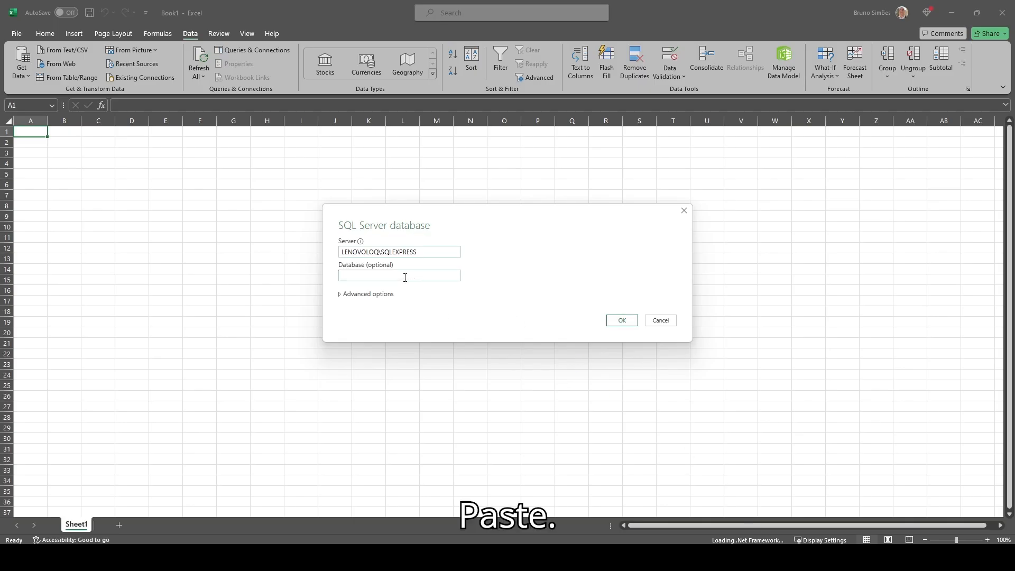
pyautogui.hotkey('ctrl', 'v')
pyautogui.click(625, 323)
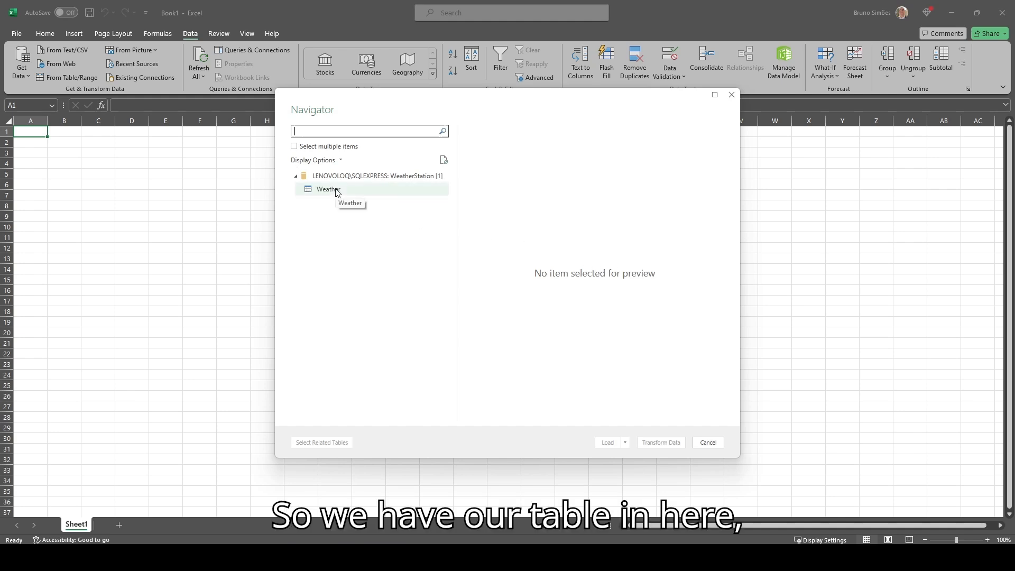
pyautogui.click(338, 192)
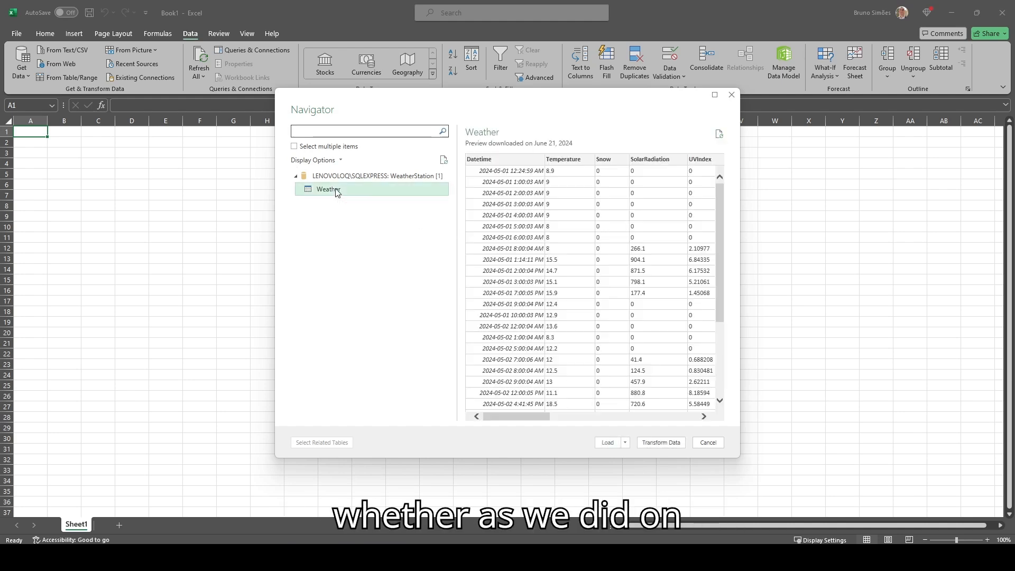
pyautogui.click(664, 443)
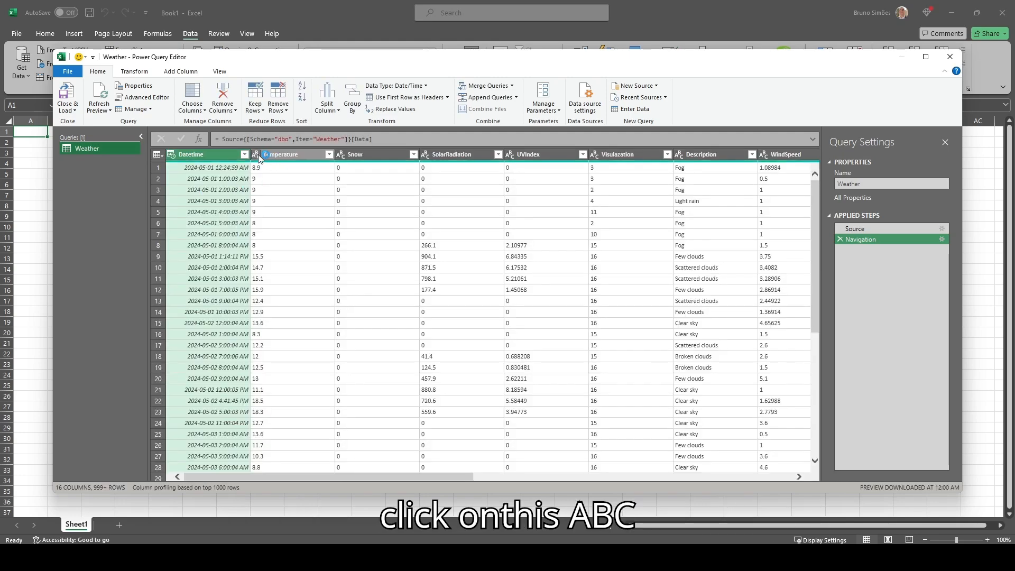
# Step: Change the data type of the Temperature, Snow, SolarRadiation, UVIndex and Visulazation columns to Decimal Number
pyautogui.click(257, 155)
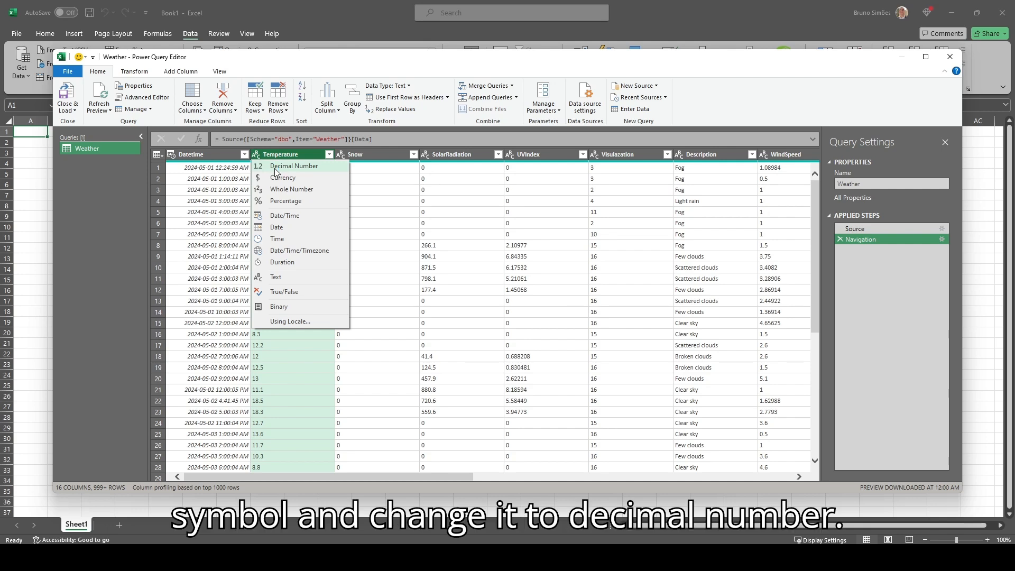
pyautogui.click(275, 167)
pyautogui.click(341, 155)
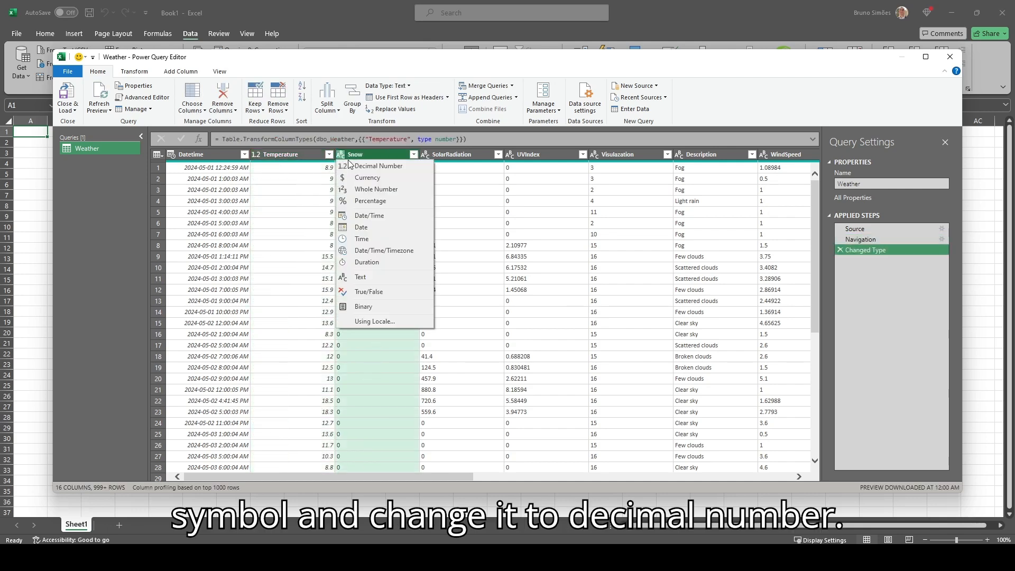
pyautogui.click(352, 167)
pyautogui.click(425, 154)
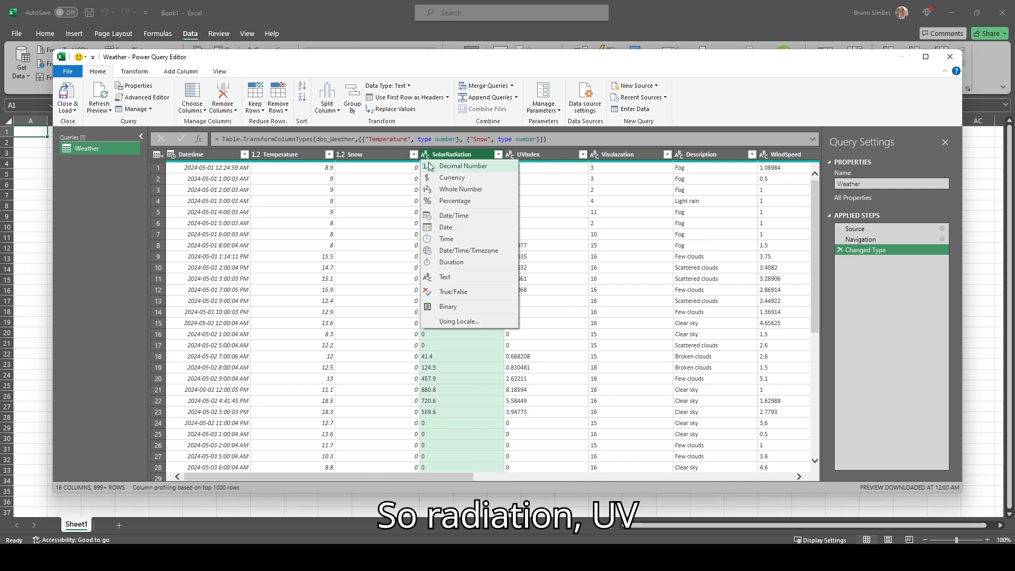
pyautogui.click(430, 166)
pyautogui.click(510, 154)
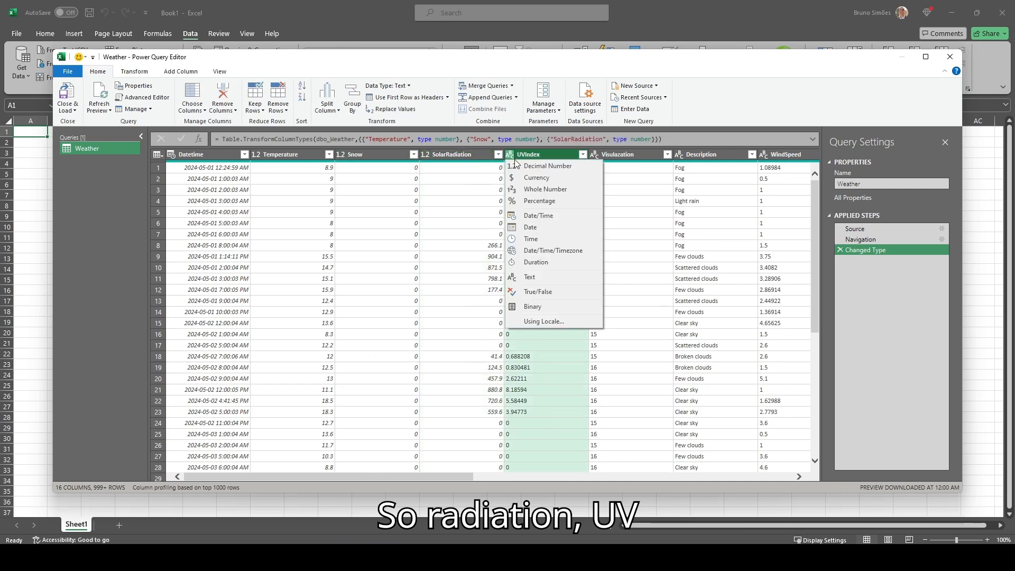
pyautogui.click(545, 166)
pyautogui.click(596, 155)
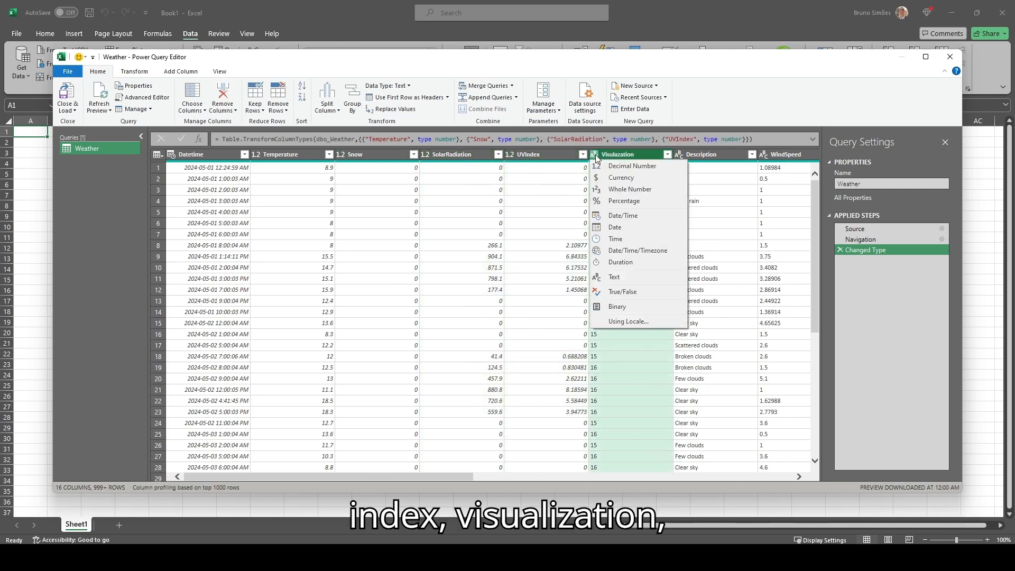
pyautogui.click(603, 164)
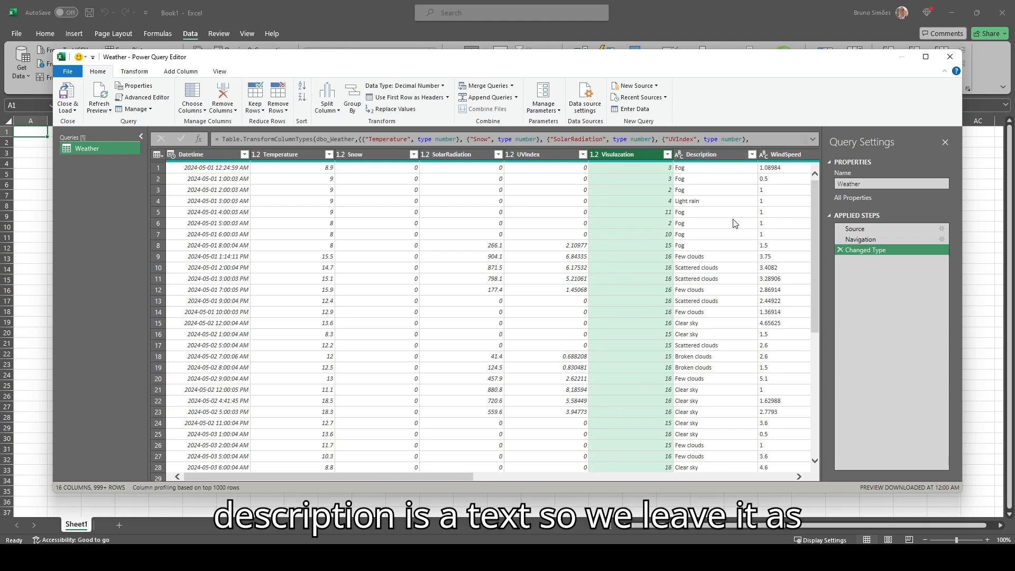
# Step: Change the data type of the WindSpeed, Precipitation, Pressure and FeelsLike columns to Decimal Number
pyautogui.moveTo(461, 474); pyautogui.dragTo(645, 465)
pyautogui.click(341, 154)
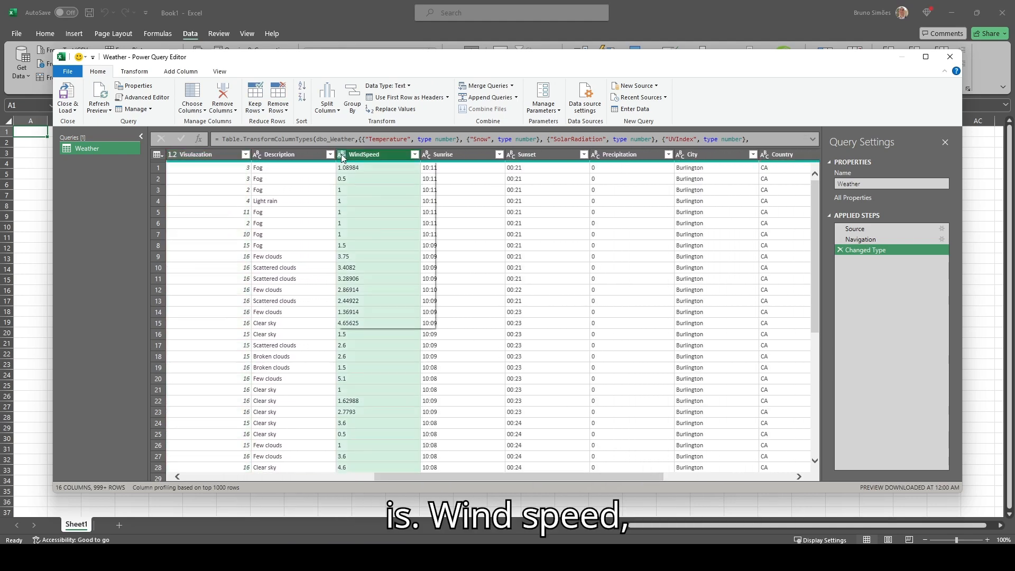
pyautogui.click(347, 166)
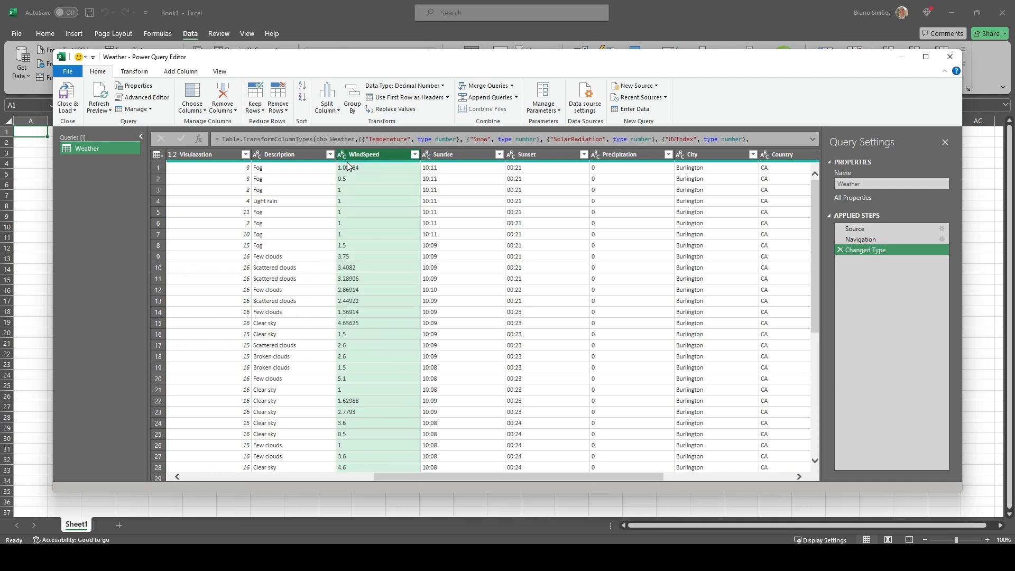
pyautogui.click(597, 156)
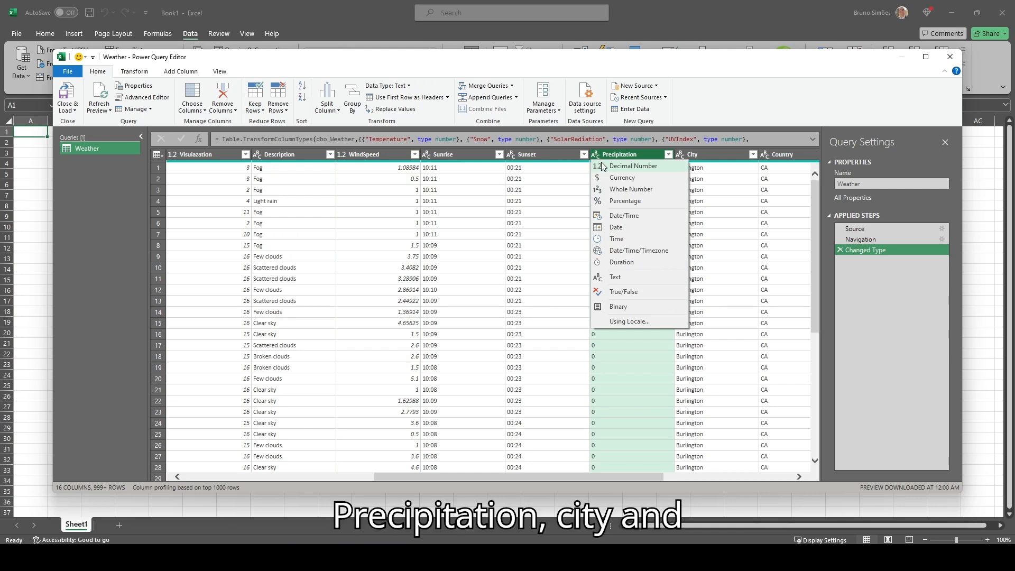
pyautogui.click(602, 166)
pyautogui.moveTo(566, 477); pyautogui.dragTo(698, 478)
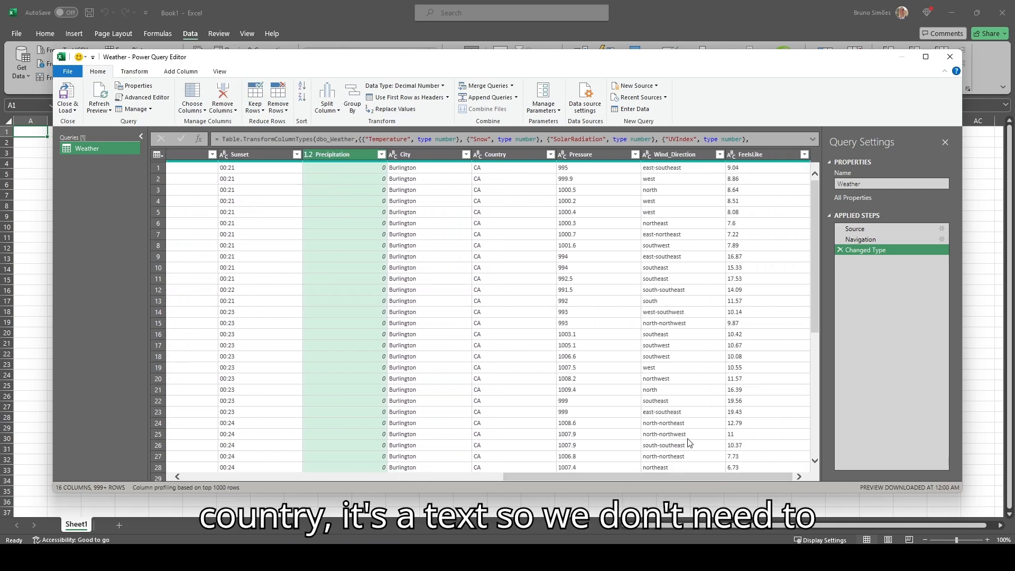
pyautogui.click(563, 155)
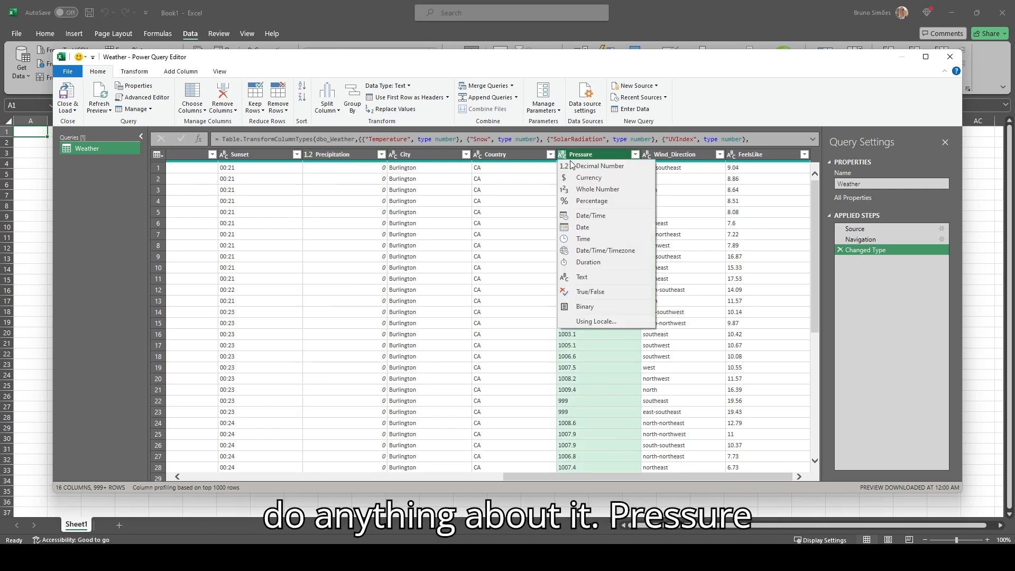
pyautogui.click(579, 167)
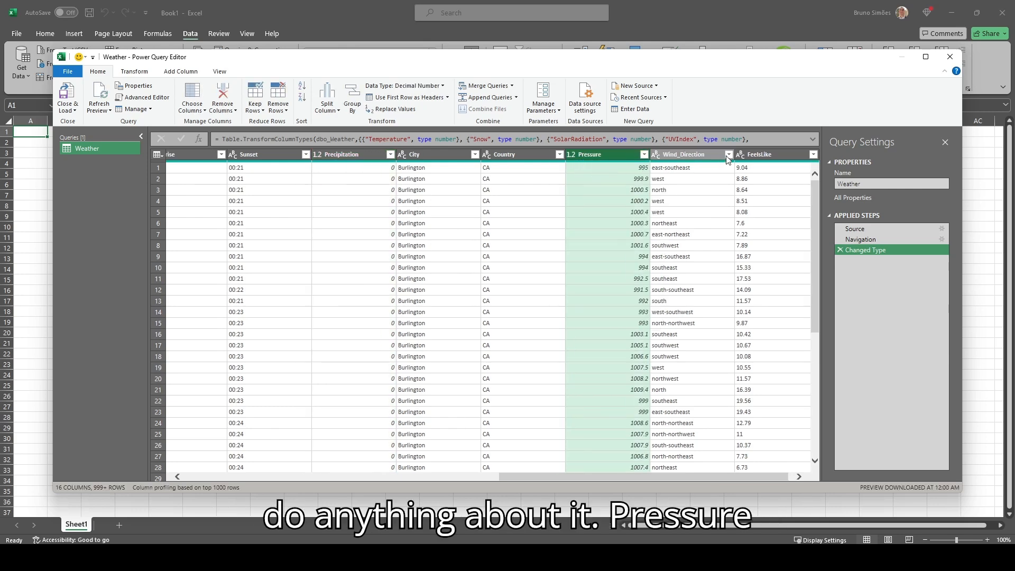
pyautogui.click(745, 153)
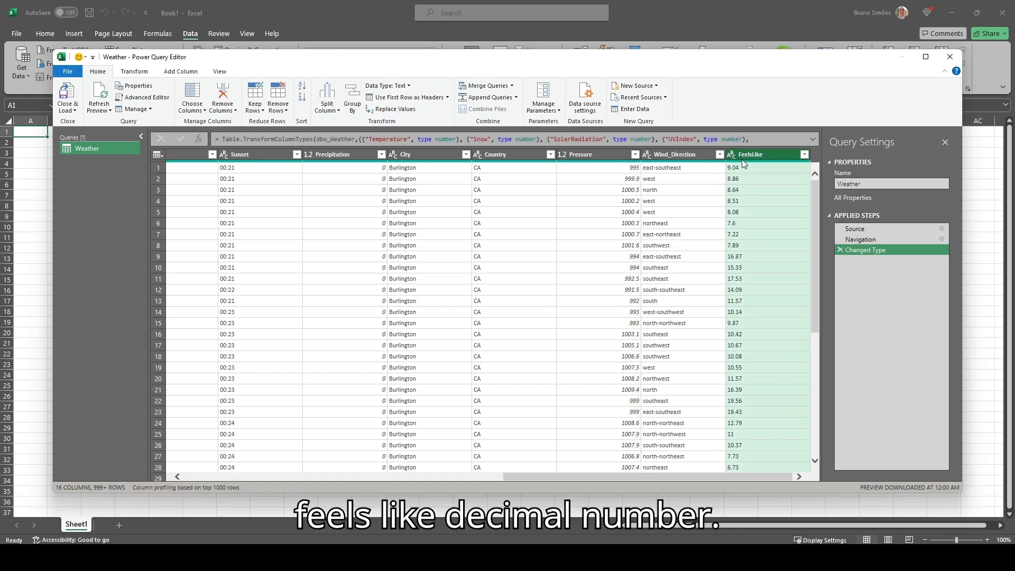
pyautogui.click(746, 167)
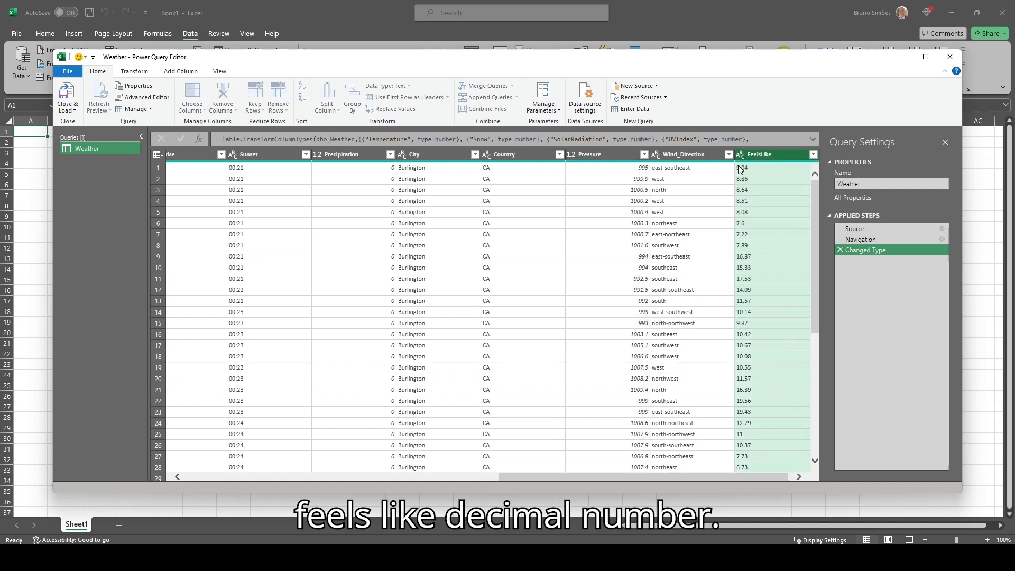
# Step: Load the transformed Weather query into the workbook, and close the workbook without saving
pyautogui.click(68, 93)
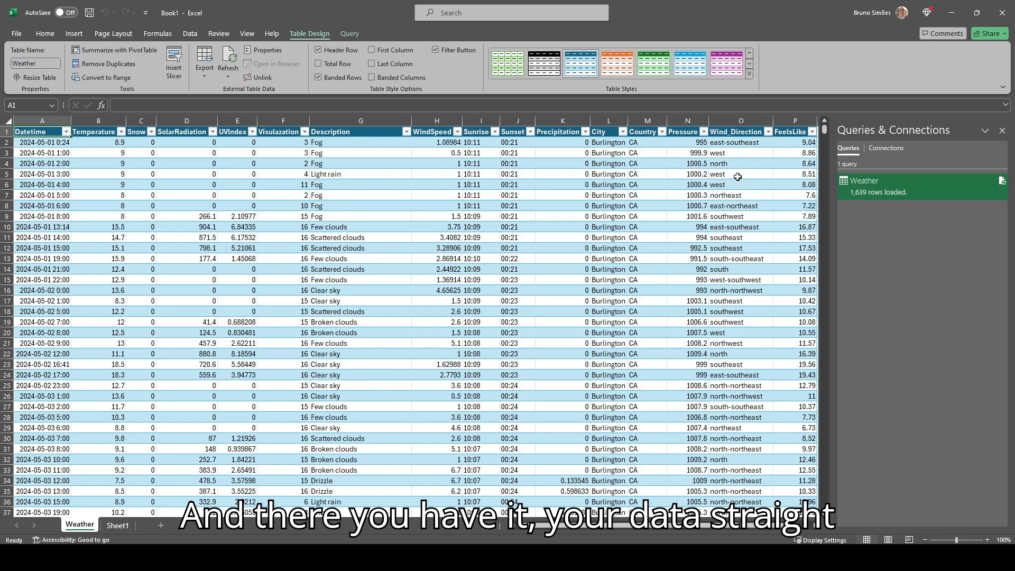
pyautogui.click(1003, 131)
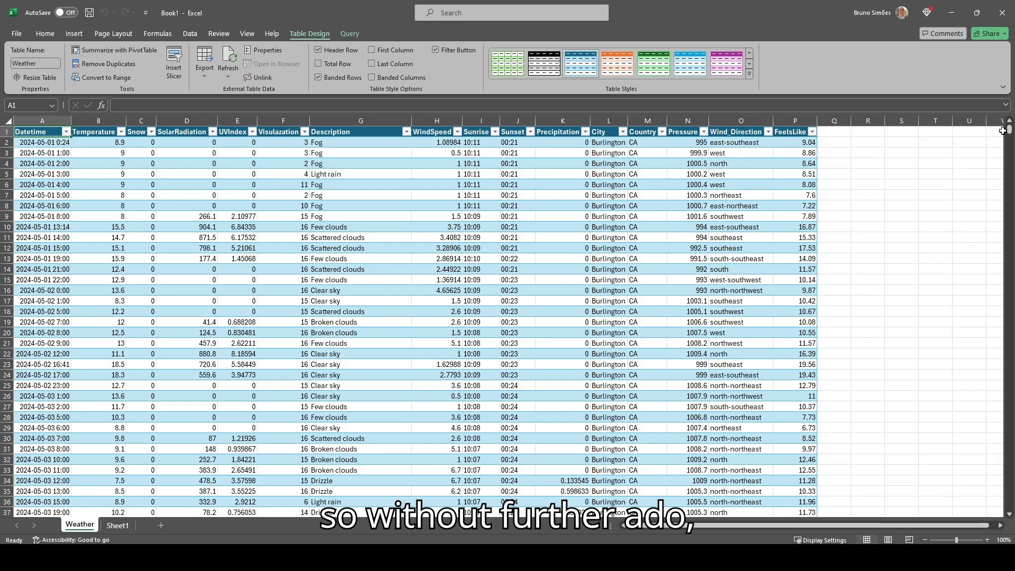
pyautogui.click(997, 15)
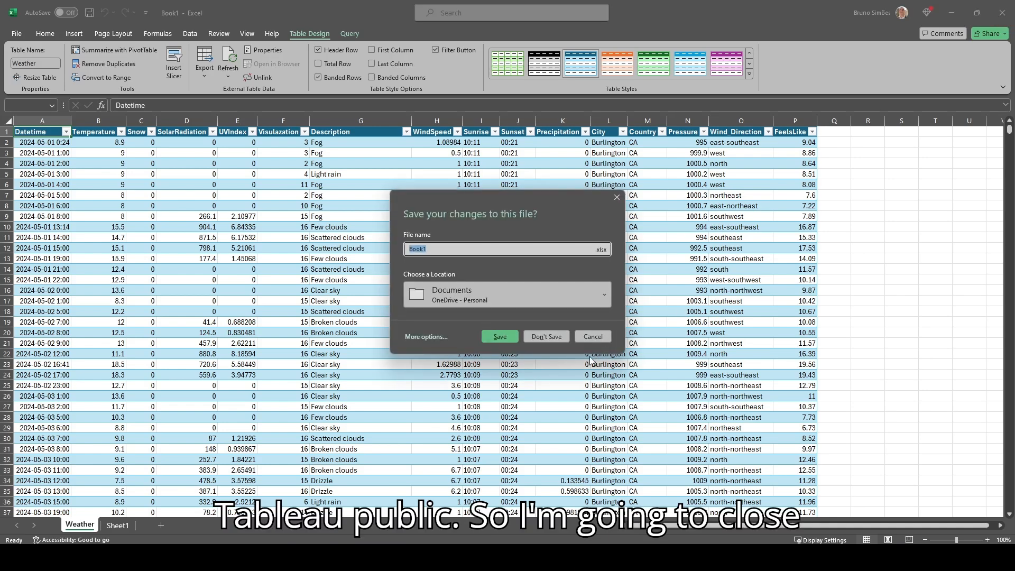
pyautogui.click(545, 337)
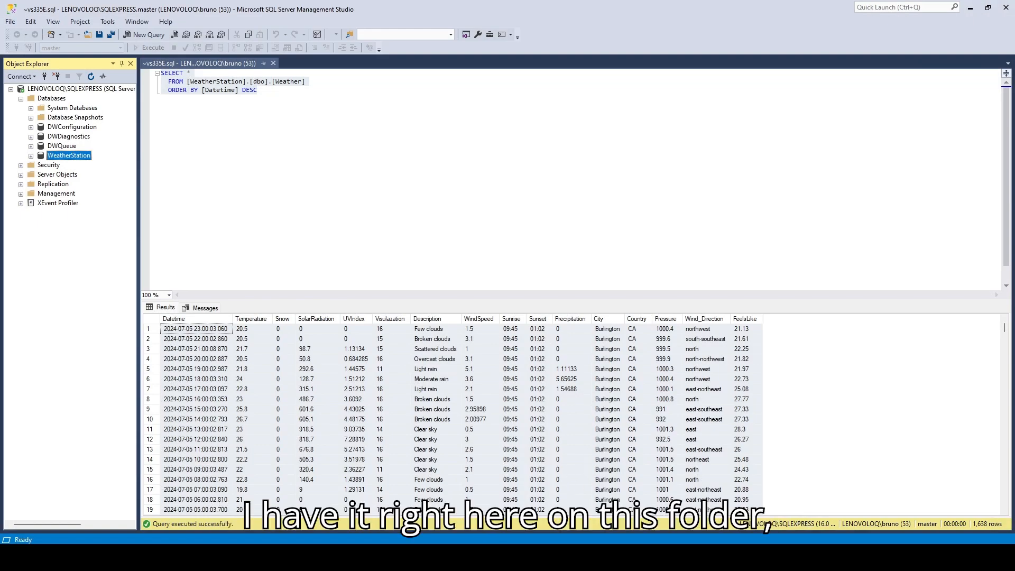
# Step: Switch to the empty Book4 workbook in Tableau Public and connect it to the Excel file WeatherStationTableau.xlsx from the DataSourceCopy folder
pyautogui.click(470, 558)
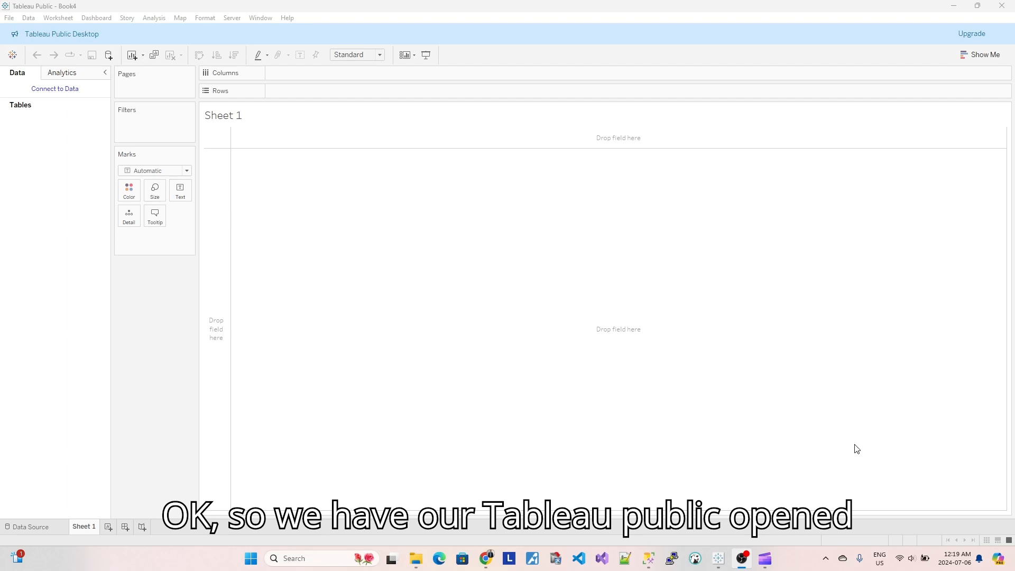
pyautogui.moveTo(718, 561)
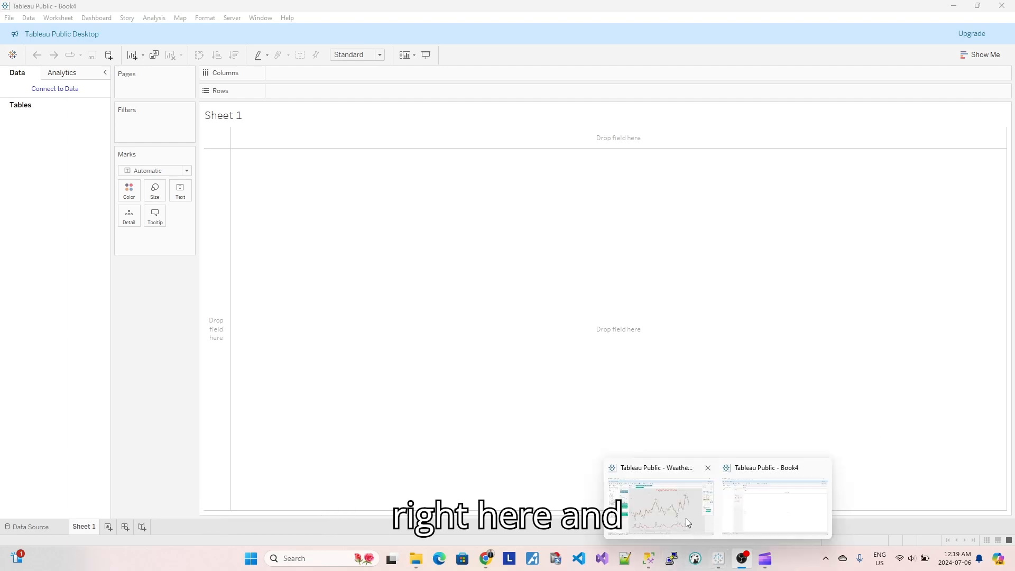
pyautogui.click(771, 524)
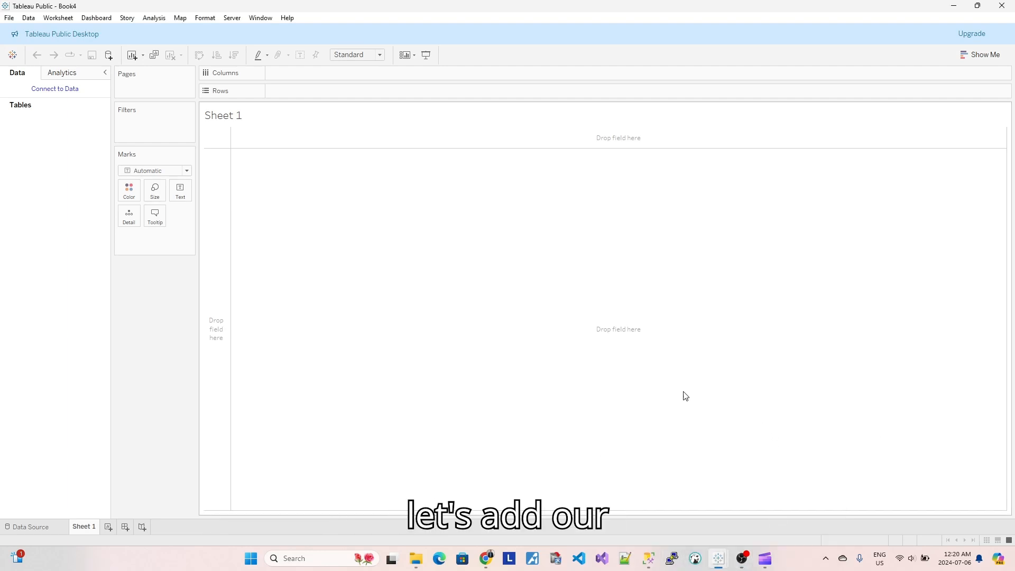
pyautogui.click(50, 525)
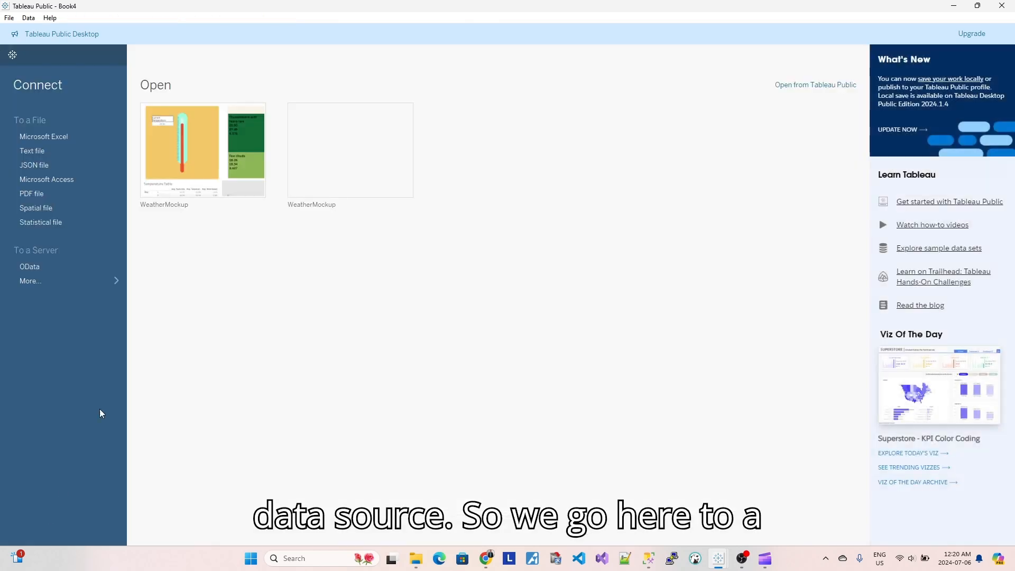
pyautogui.click(57, 137)
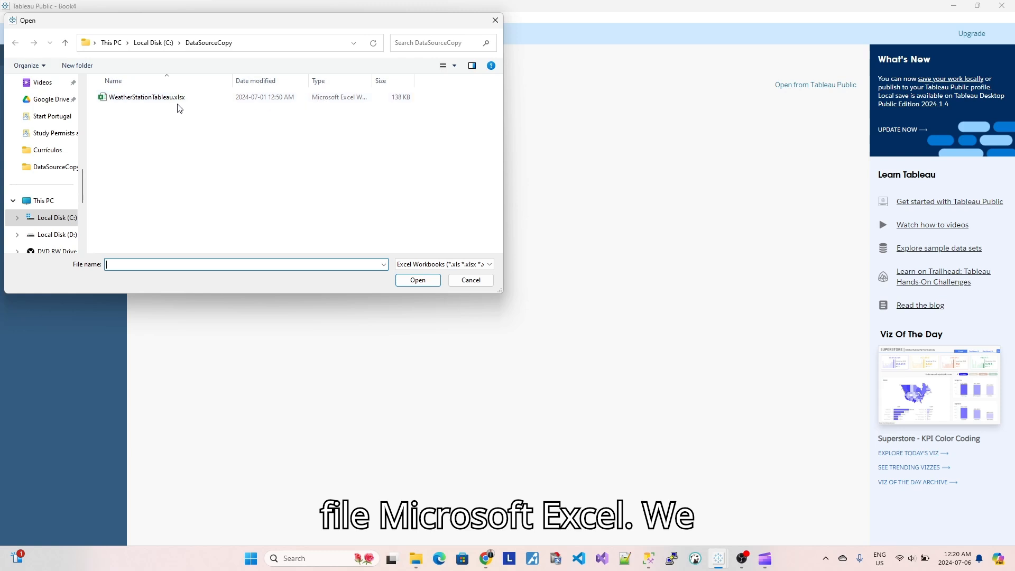
pyautogui.click(178, 100)
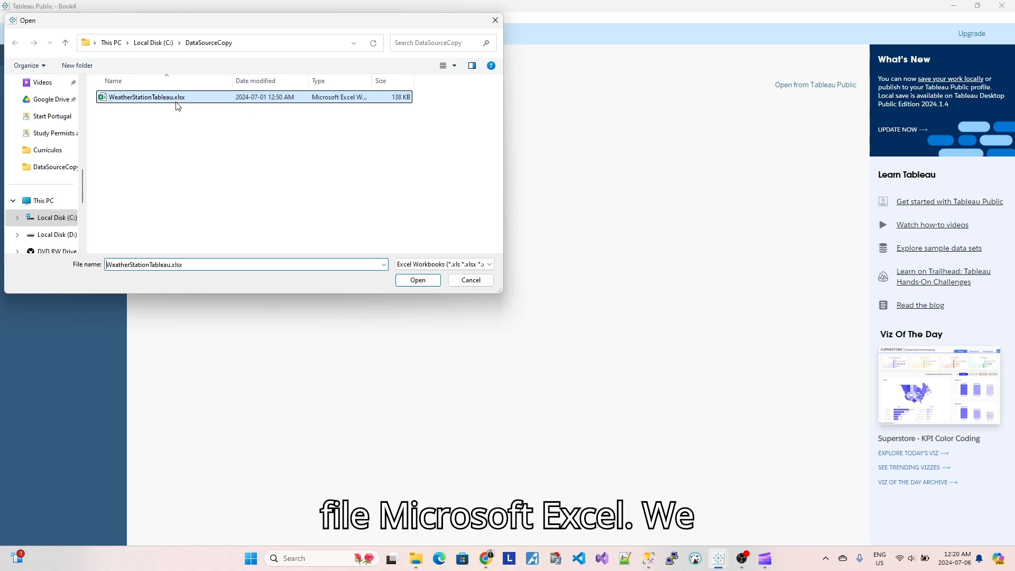
pyautogui.click(421, 282)
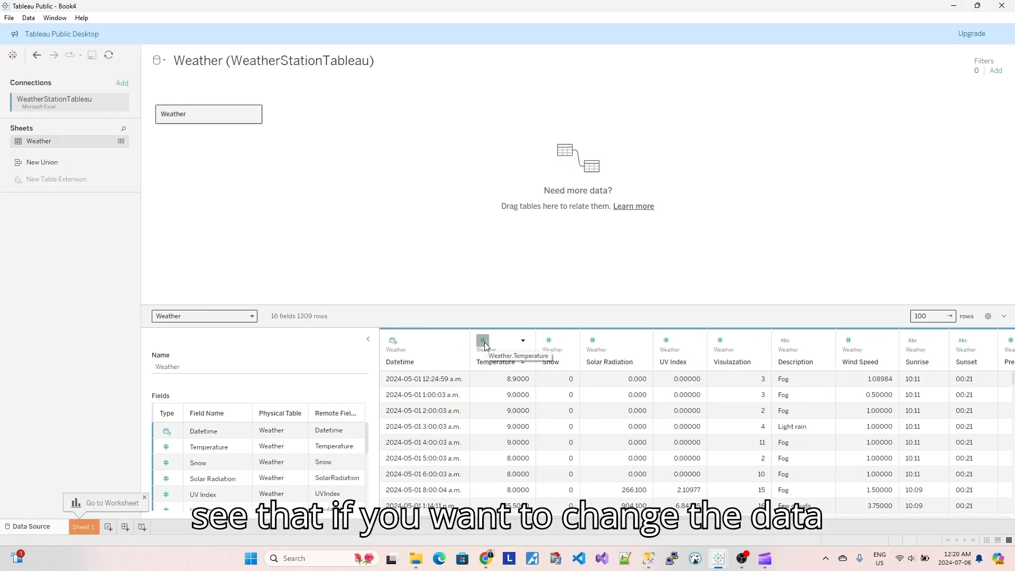
# Step: Examine the data type options available for the Temperature column in the data source preview
pyautogui.click(483, 341)
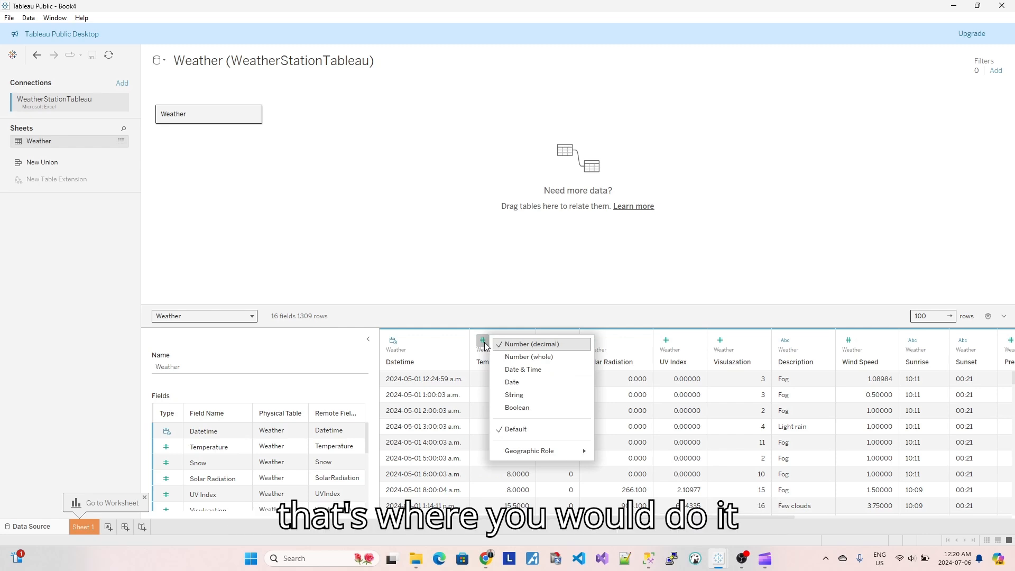
pyautogui.click(485, 346)
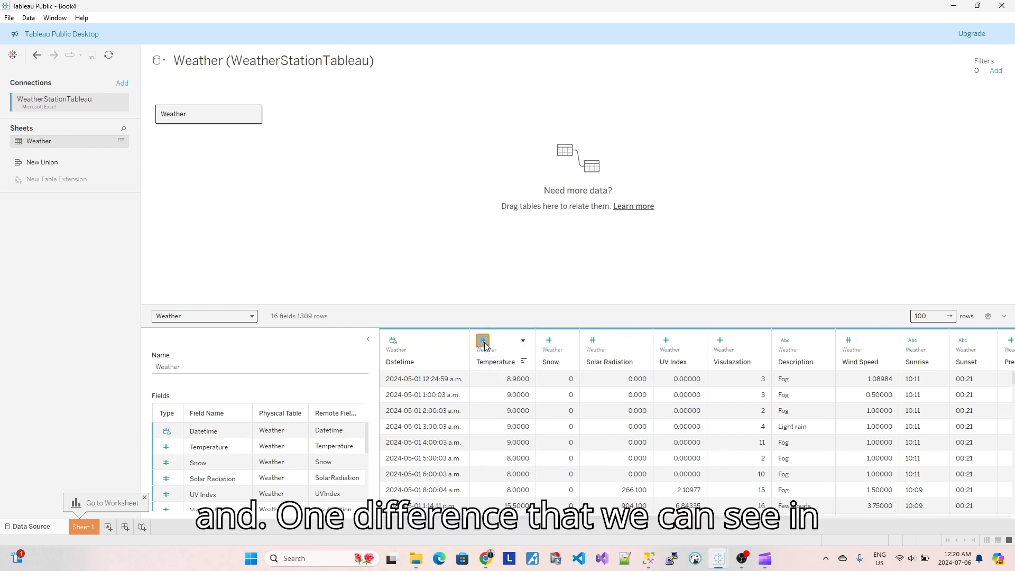
# Step: Go to Sheet 1 and display the Show Me chart types
pyautogui.click(83, 527)
pyautogui.click(48, 133)
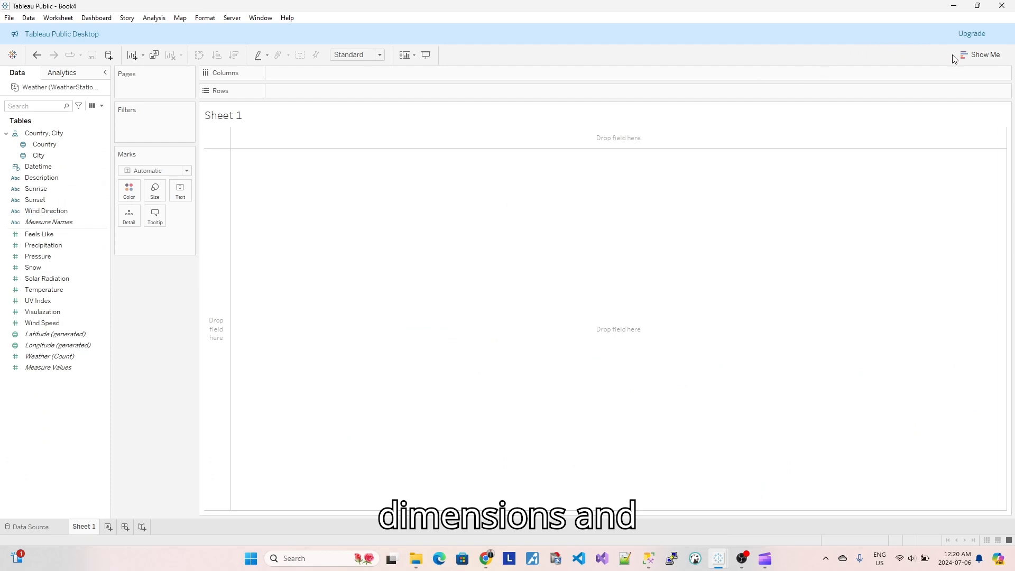
pyautogui.click(980, 54)
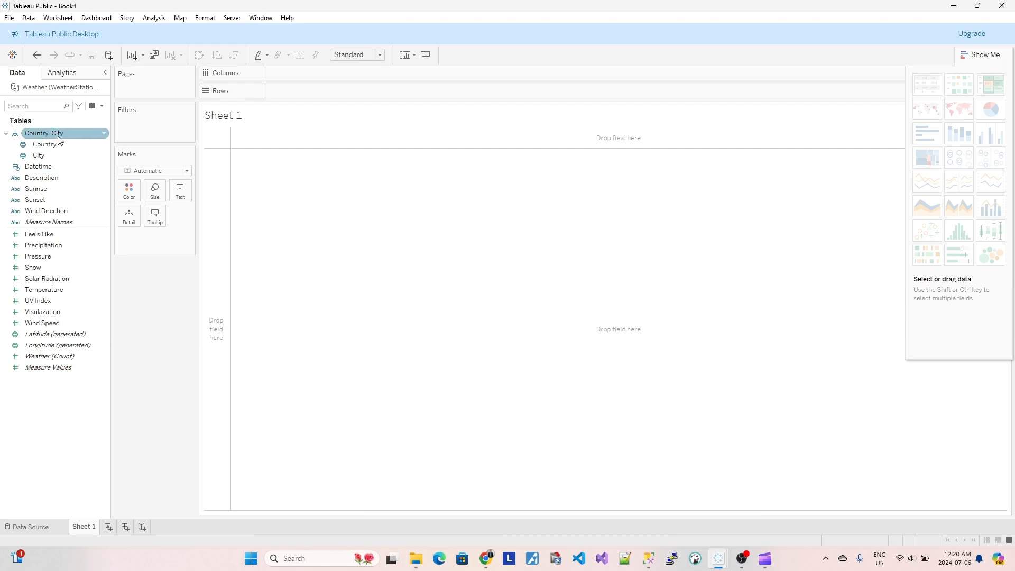
# Step: Place Datetime on Columns, expand it down to day level, and remove the year and quarter so only month and day are used
pyautogui.moveTo(52, 170); pyautogui.dragTo(316, 74)
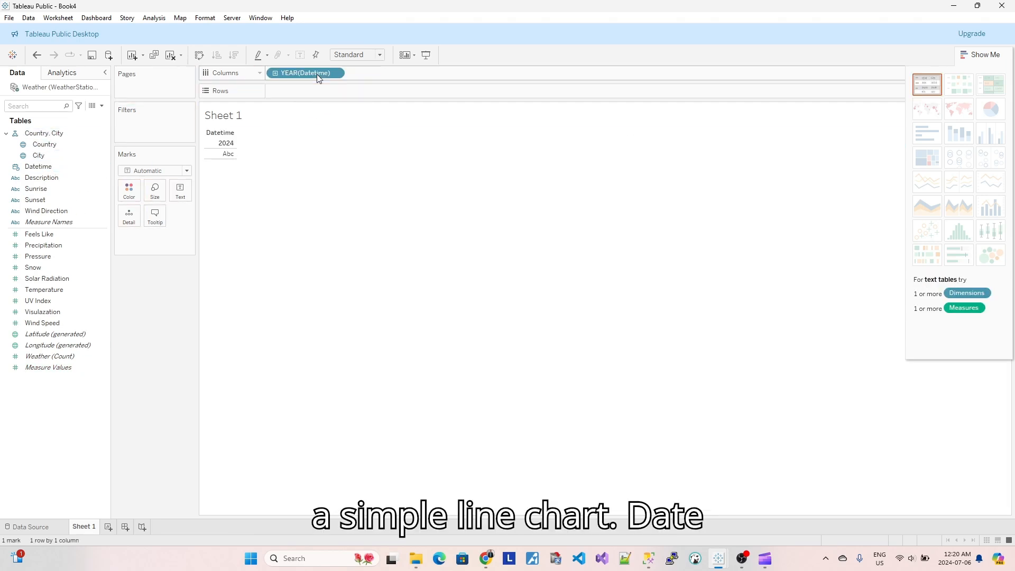
pyautogui.click(275, 73)
pyautogui.click(354, 73)
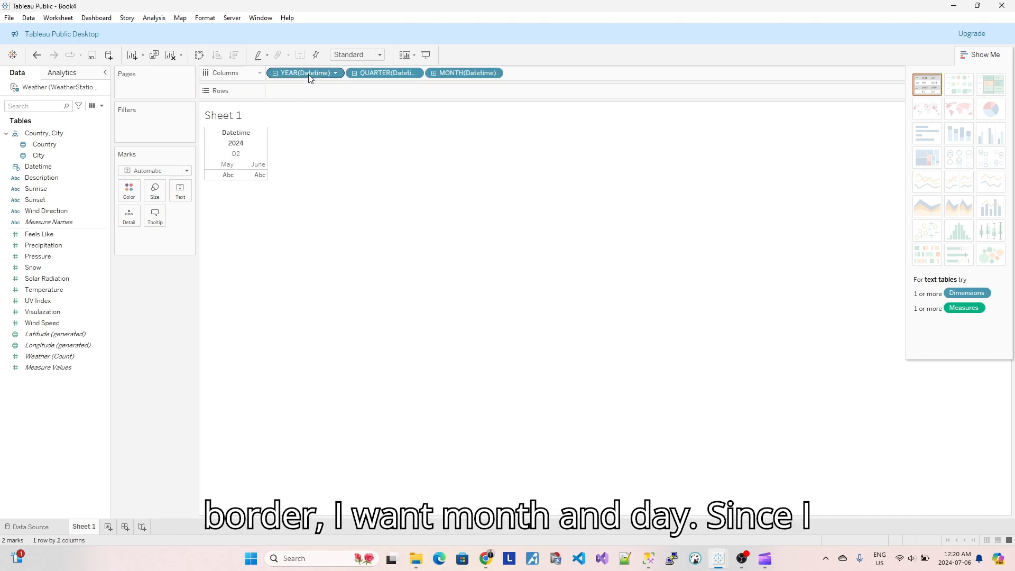
pyautogui.click(433, 73)
pyautogui.click(337, 74)
pyautogui.click(339, 468)
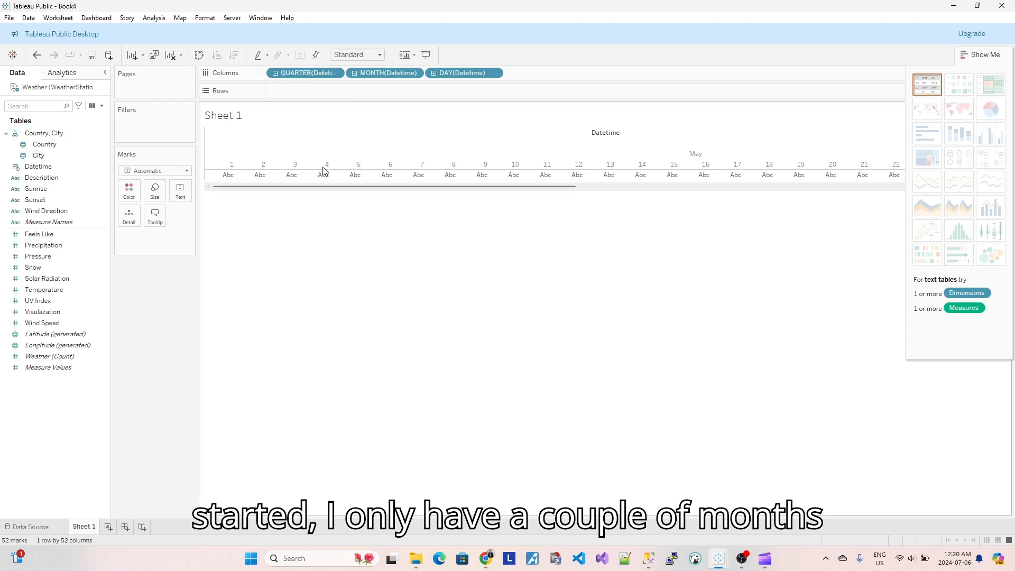
pyautogui.click(336, 74)
pyautogui.click(341, 466)
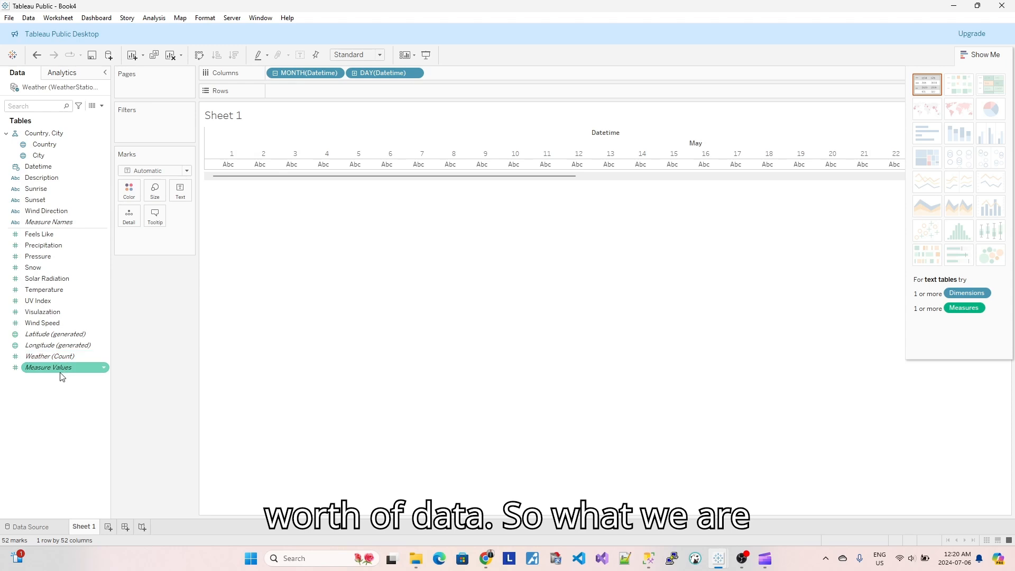
# Step: Place Measure Values on Rows and remove all its measures except Feels Like, Temperature and Wind Speed
pyautogui.moveTo(61, 373); pyautogui.dragTo(307, 90)
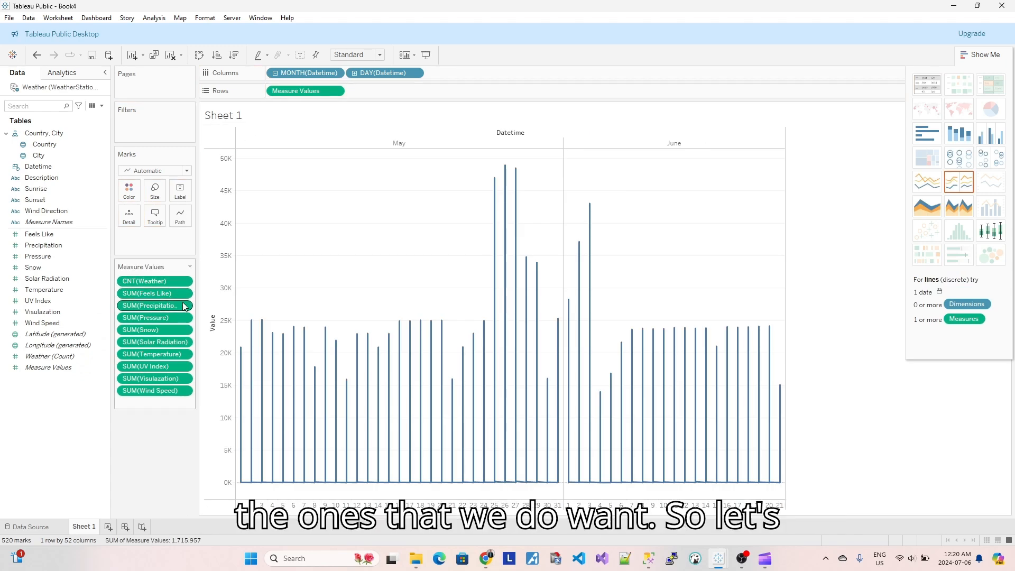
pyautogui.click(161, 282)
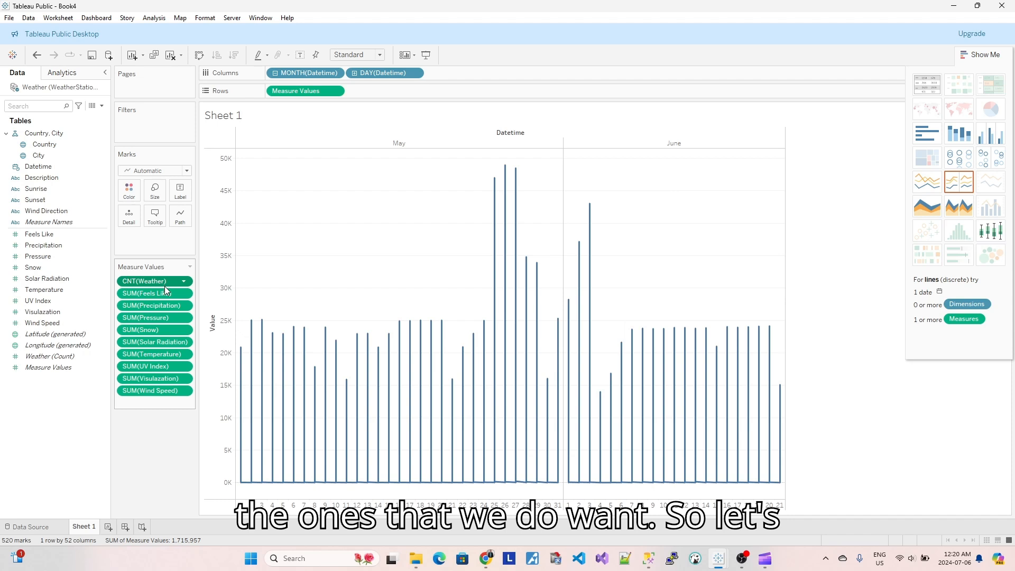
pyautogui.keyDown('ctrl'); pyautogui.click(155, 306); pyautogui.keyUp('ctrl')
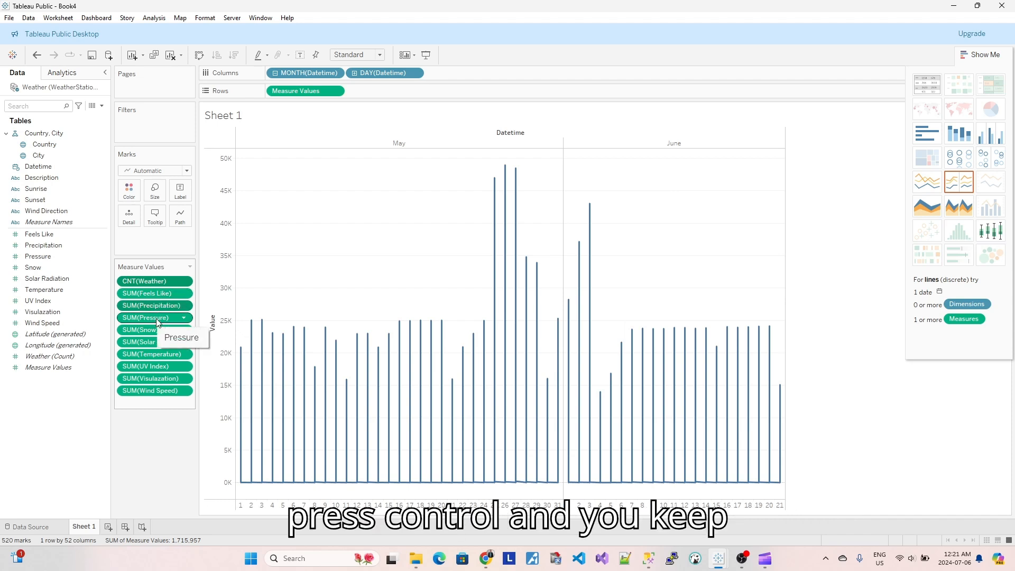
pyautogui.keyDown('ctrl'); pyautogui.click(158, 319); pyautogui.keyUp('ctrl')
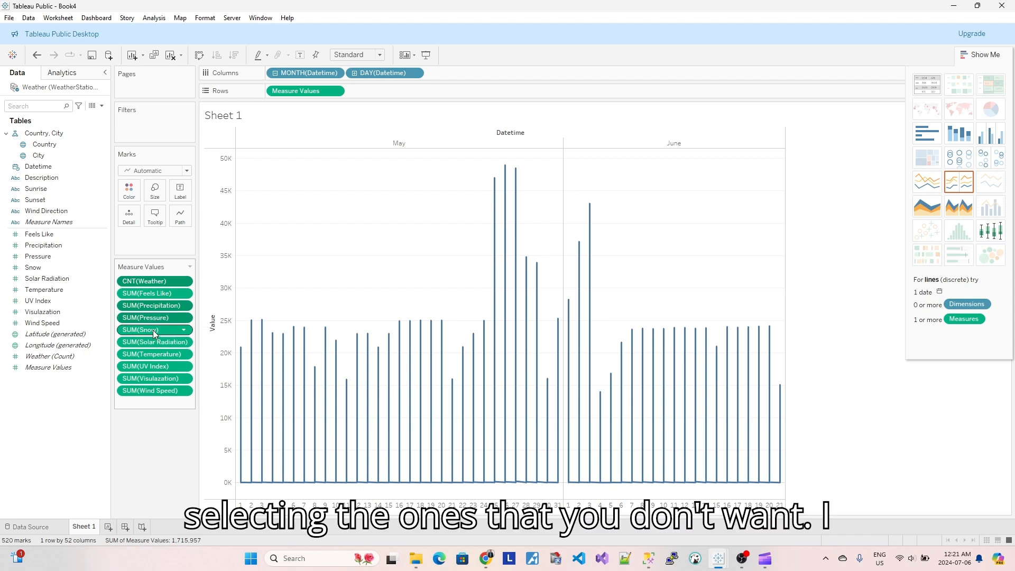
pyautogui.keyDown('ctrl'); pyautogui.click(153, 330); pyautogui.keyUp('ctrl')
pyautogui.keyDown('ctrl'); pyautogui.click(152, 344); pyautogui.keyUp('ctrl')
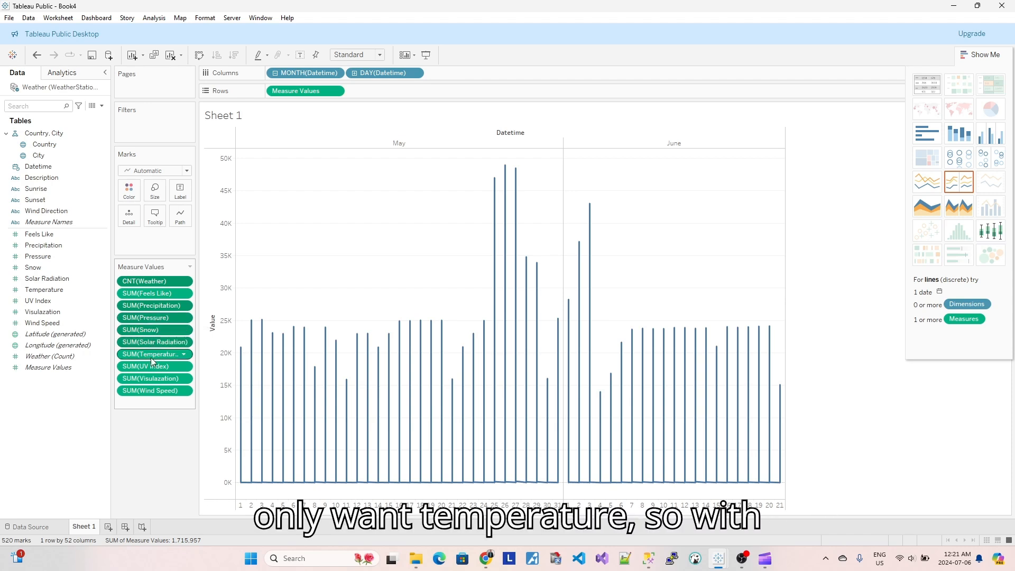
pyautogui.keyDown('ctrl'); pyautogui.click(154, 379); pyautogui.keyUp('ctrl')
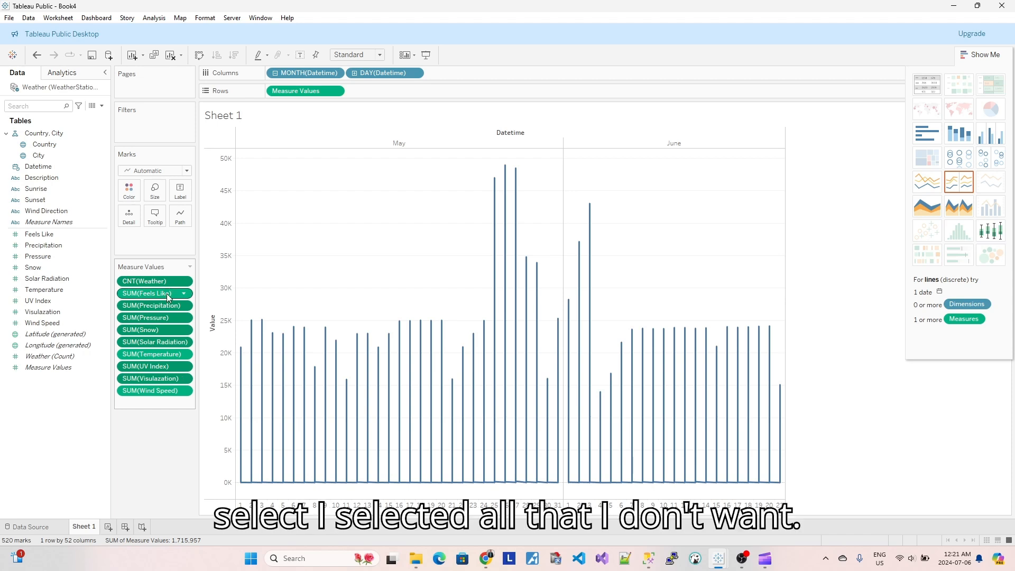
pyautogui.press('Delete')
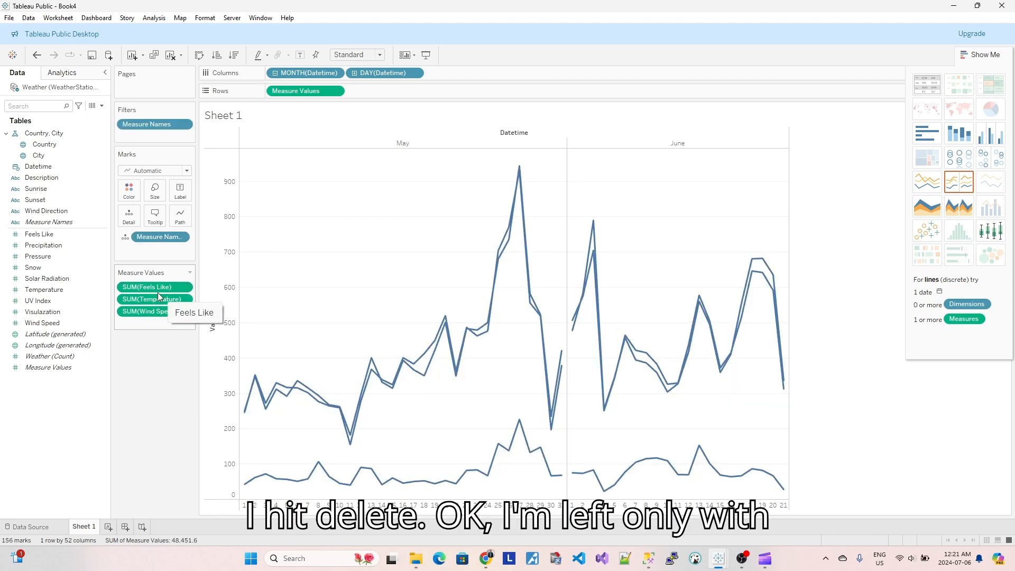
# Step: Change the aggregation of Feels Like, Temperature and Wind Speed in Measure Values to Average
pyautogui.click(184, 287)
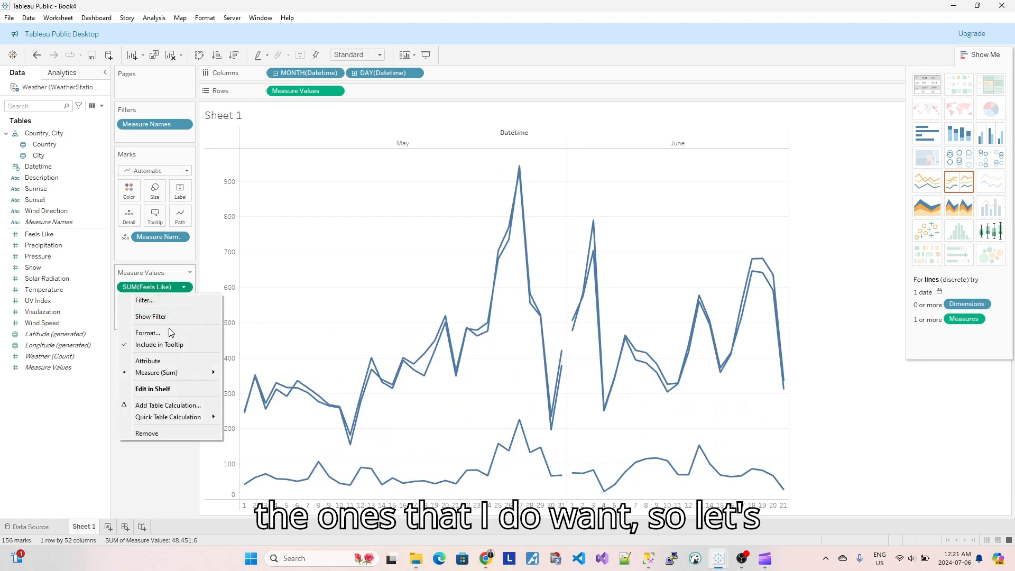
pyautogui.moveTo(169, 373)
pyautogui.click(248, 384)
pyautogui.click(184, 299)
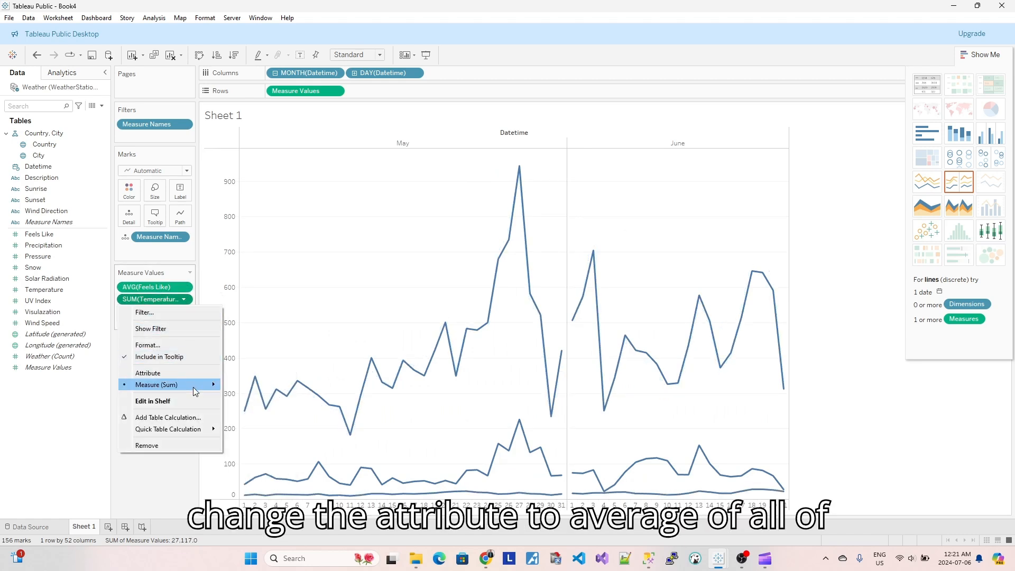
pyautogui.moveTo(212, 385)
pyautogui.click(262, 398)
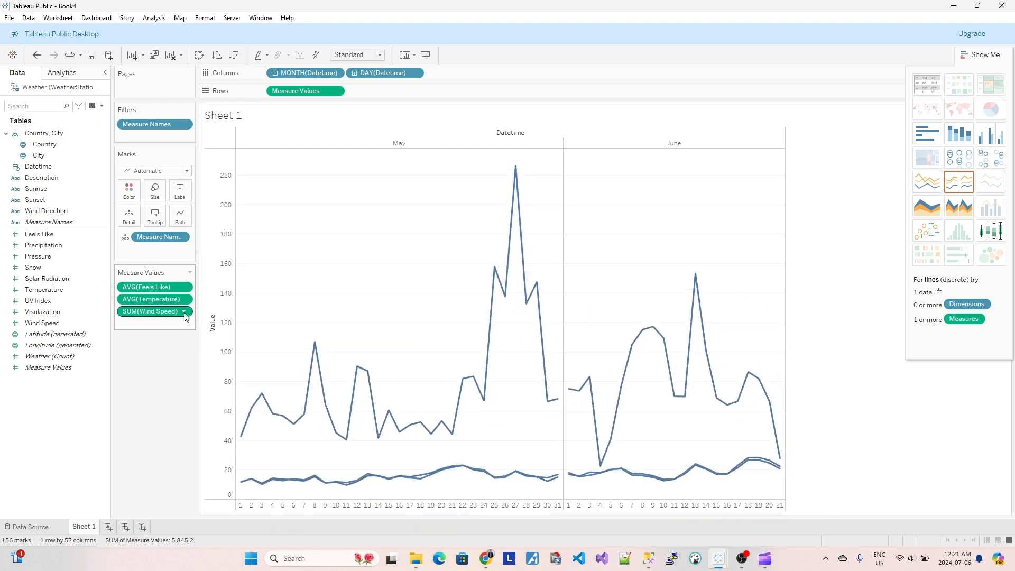
pyautogui.click(184, 311)
pyautogui.moveTo(211, 401)
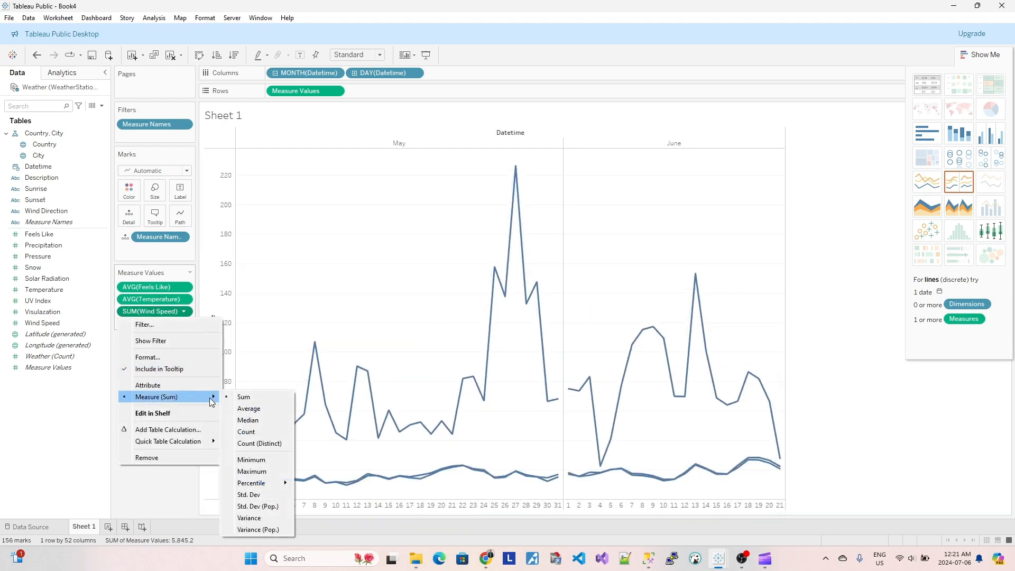
pyautogui.click(250, 409)
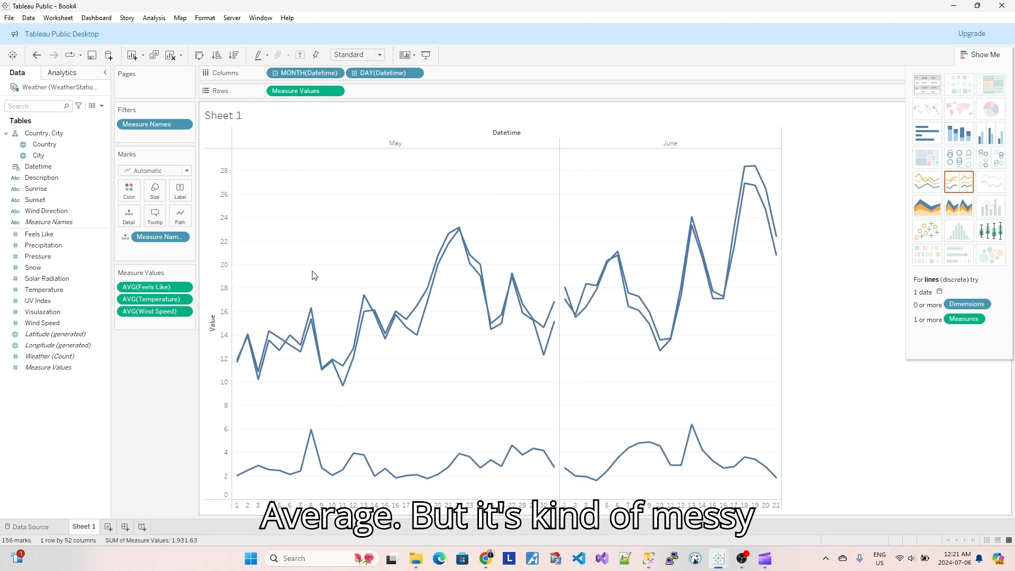
# Step: Color the chart lines by Measure Names so each measure has its own color
pyautogui.moveTo(463, 233)
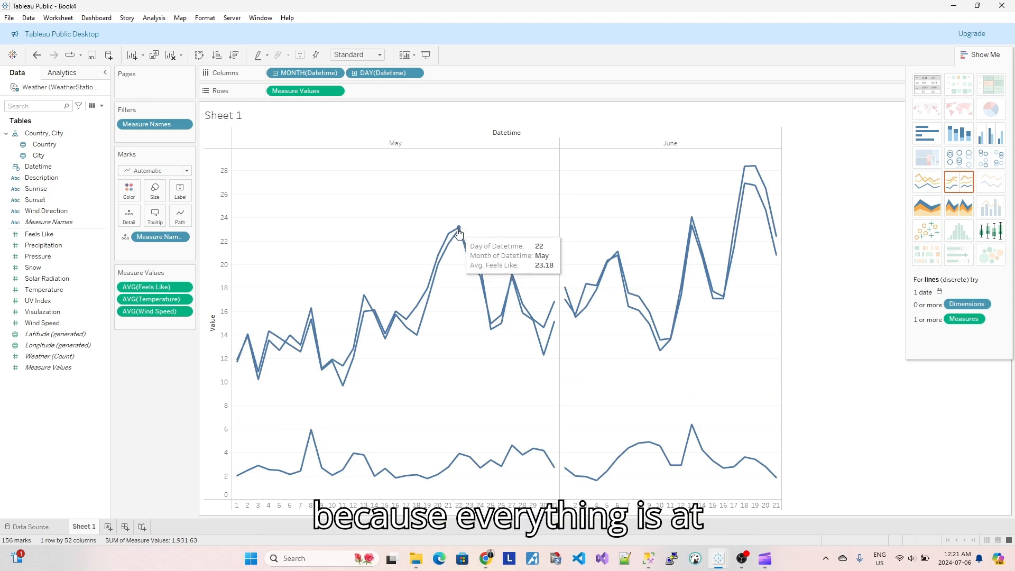
pyautogui.moveTo(622, 258)
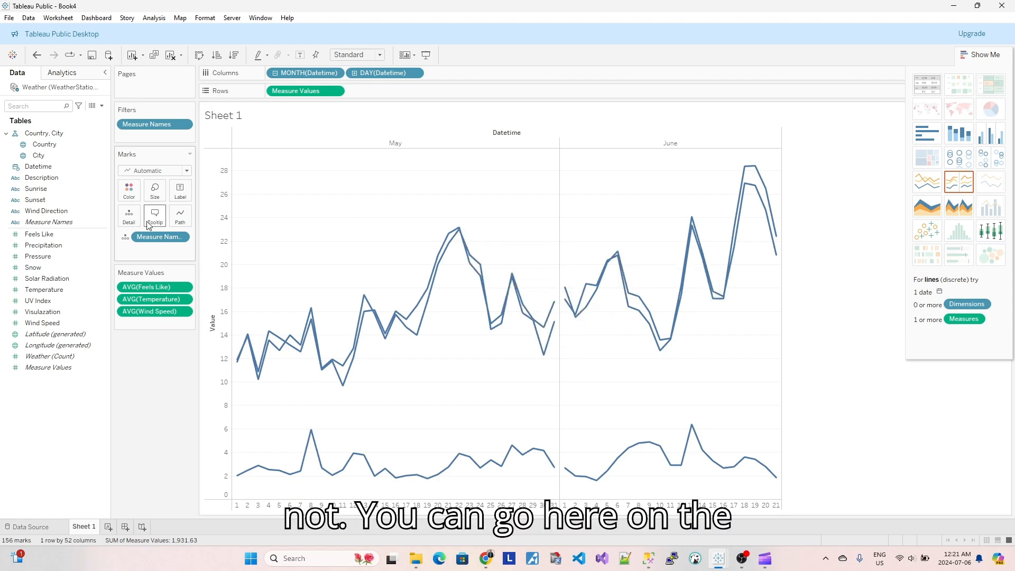
pyautogui.click(126, 239)
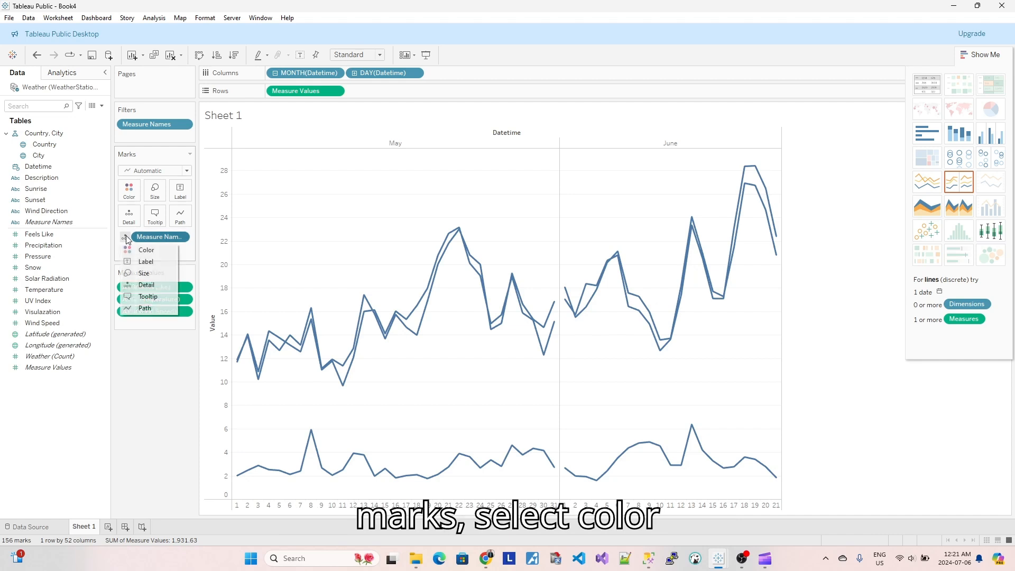
pyautogui.click(145, 255)
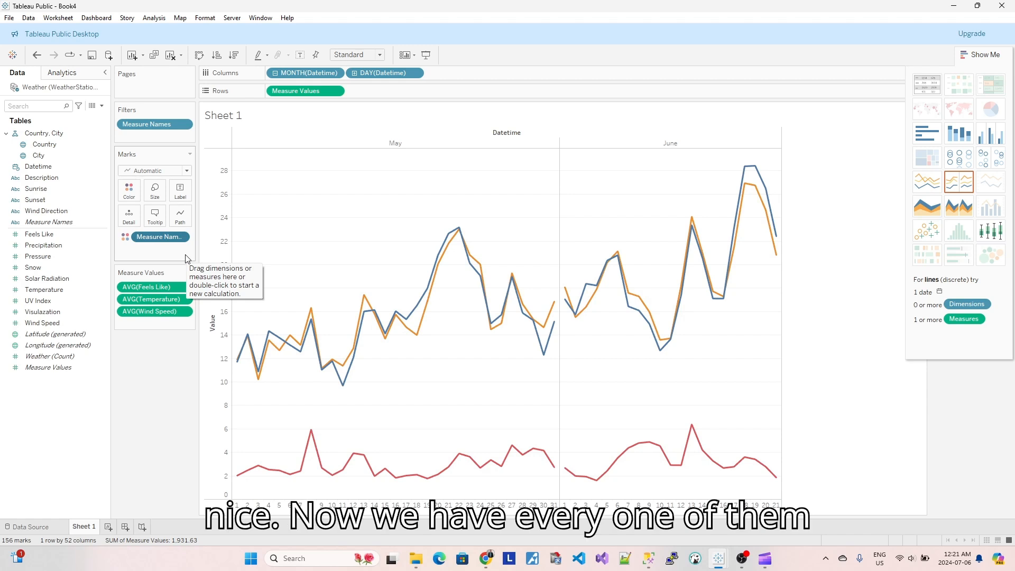
pyautogui.click(182, 215)
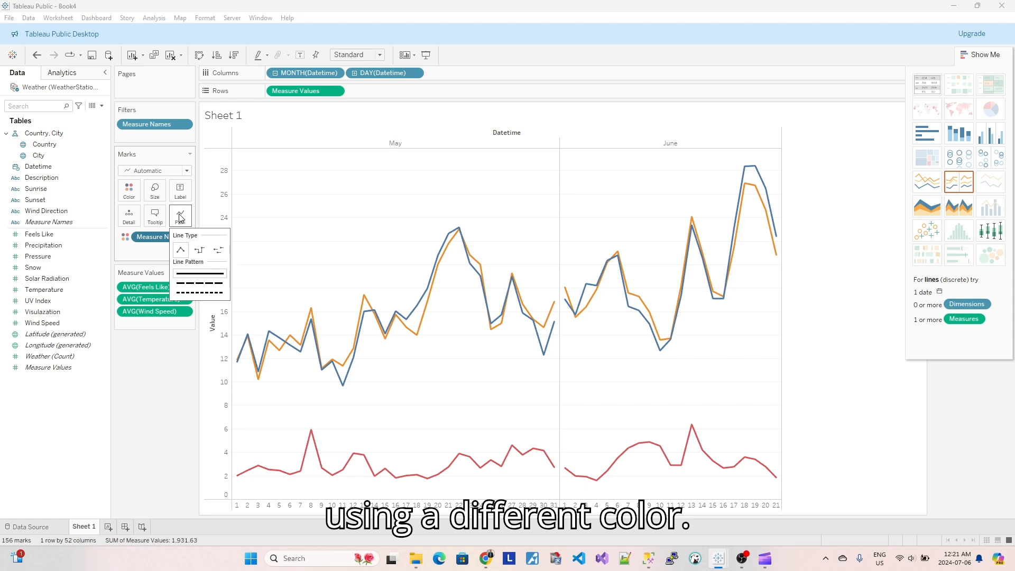
pyautogui.click(148, 256)
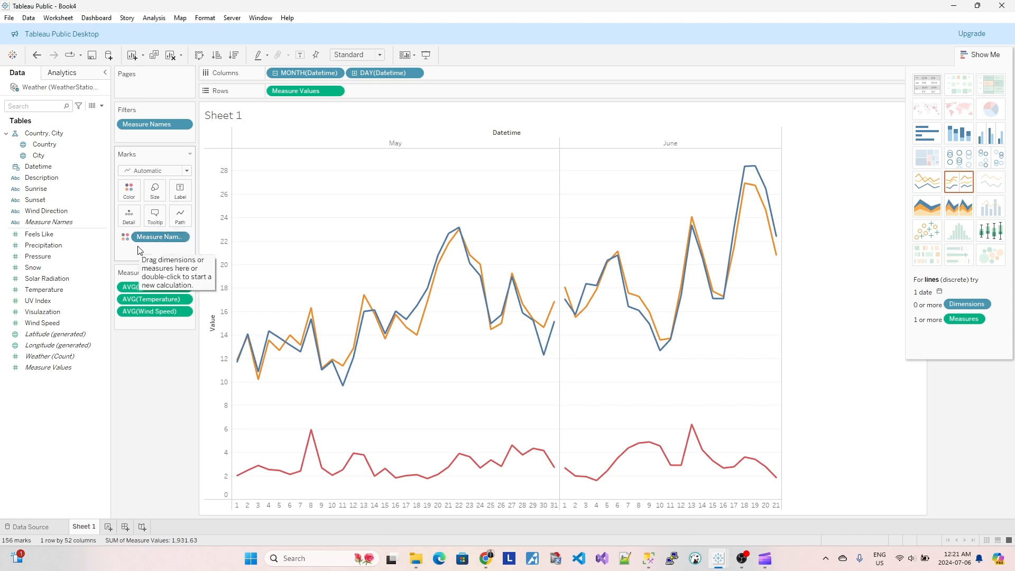
pyautogui.click(98, 250)
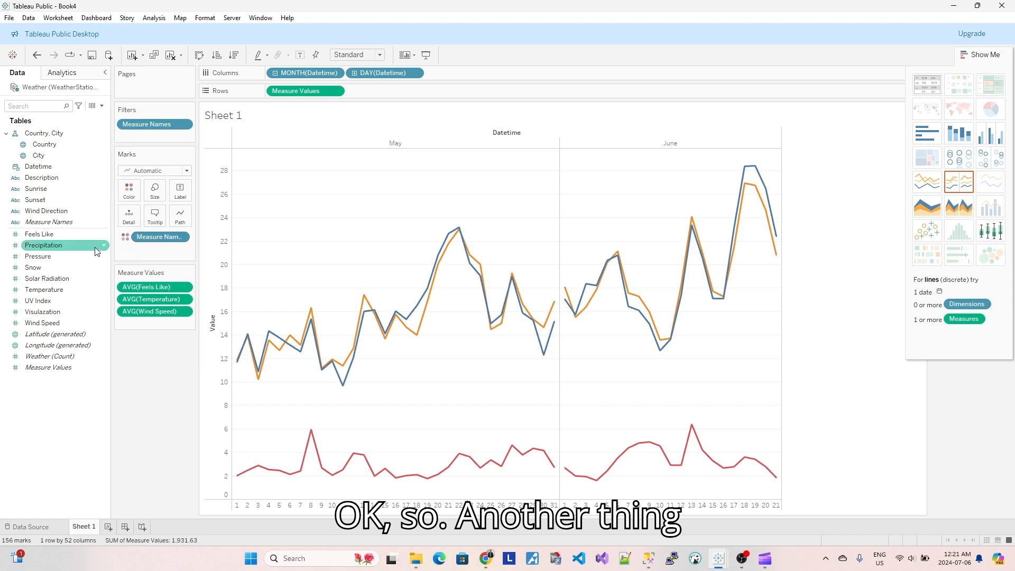
pyautogui.click(37, 268)
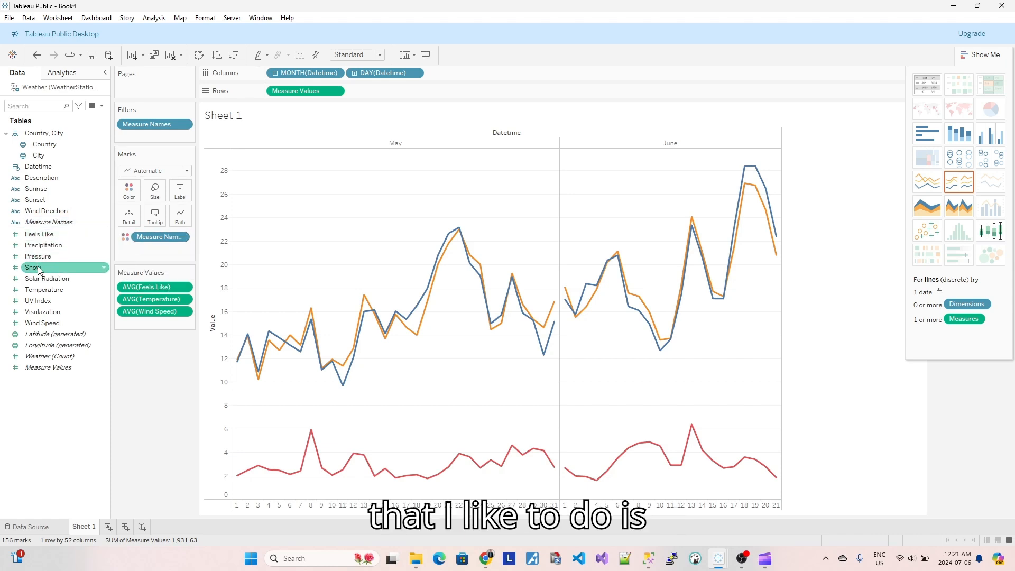
# Step: Show mark labels on the lines, limited to the minimum and maximum values
pyautogui.click(175, 195)
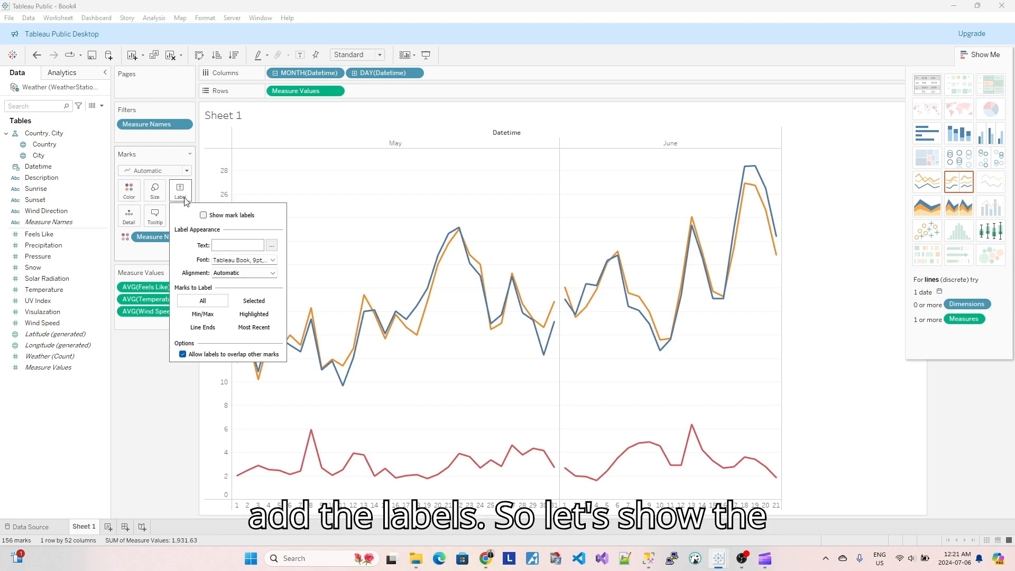
pyautogui.click(204, 215)
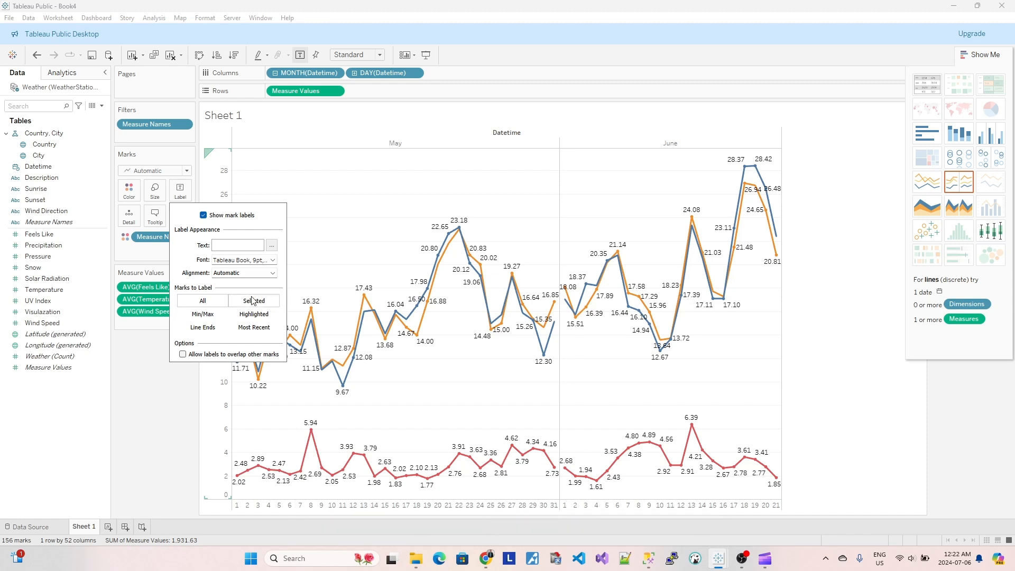
pyautogui.click(212, 315)
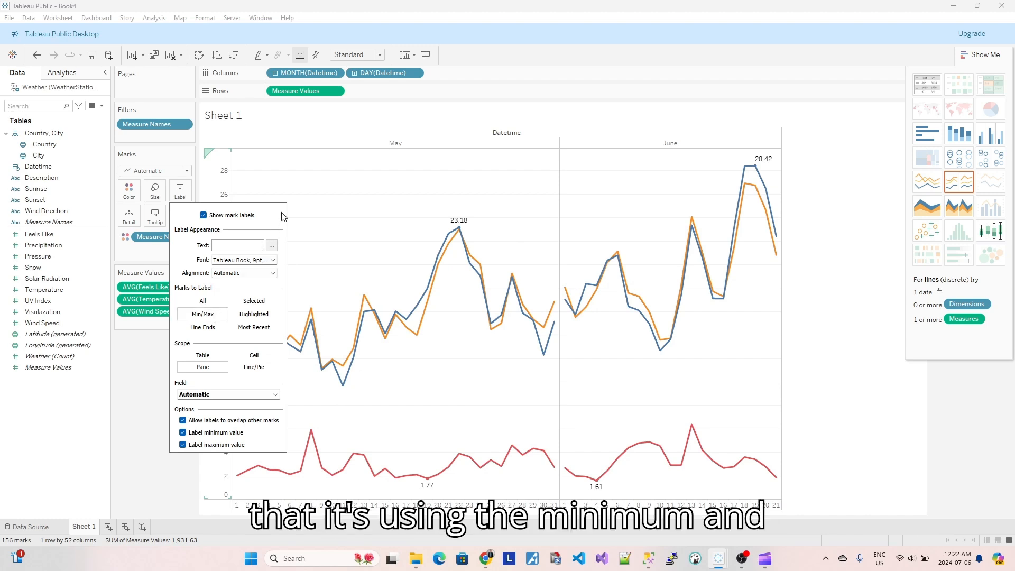
pyautogui.click(449, 336)
# Step: Reorder Measure Values so that average Temperature comes before average Feels Like
pyautogui.moveTo(141, 299); pyautogui.dragTo(143, 282)
pyautogui.moveTo(143, 286); pyautogui.dragTo(142, 282)
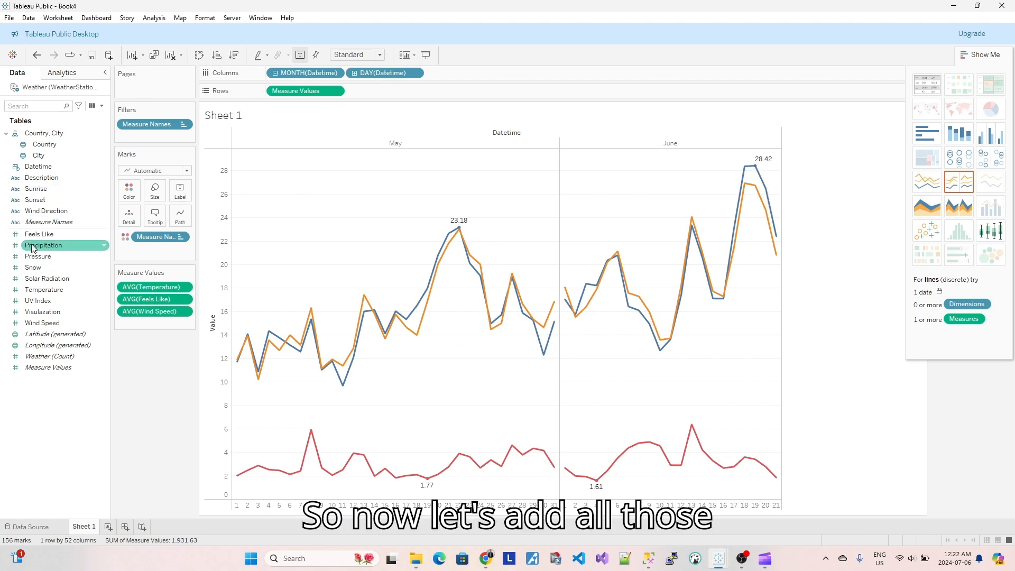
# Step: Add Temperature to the marks as a label and set its aggregation to Average
pyautogui.moveTo(43, 290); pyautogui.dragTo(142, 248)
pyautogui.click(125, 249)
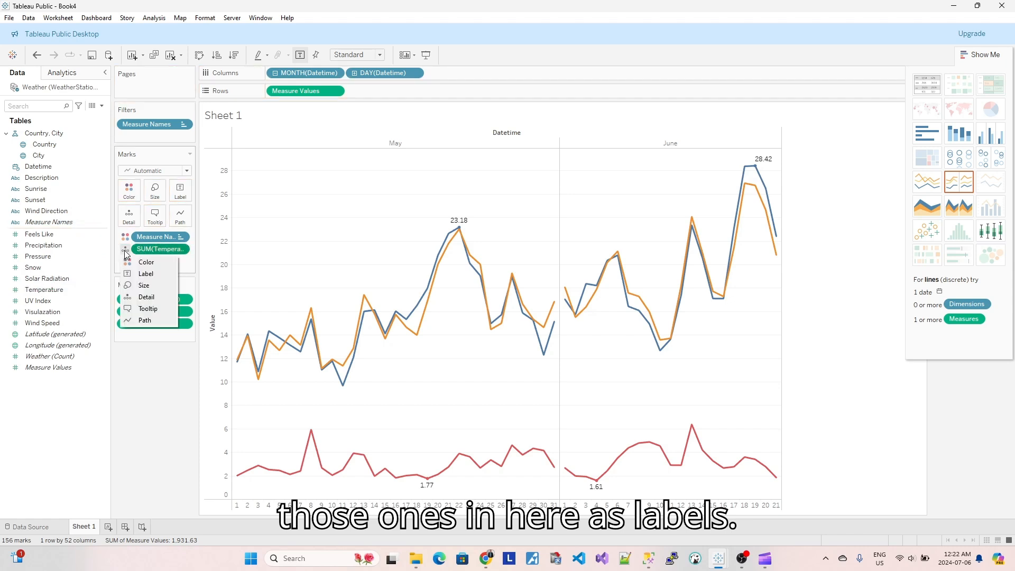
pyautogui.click(142, 274)
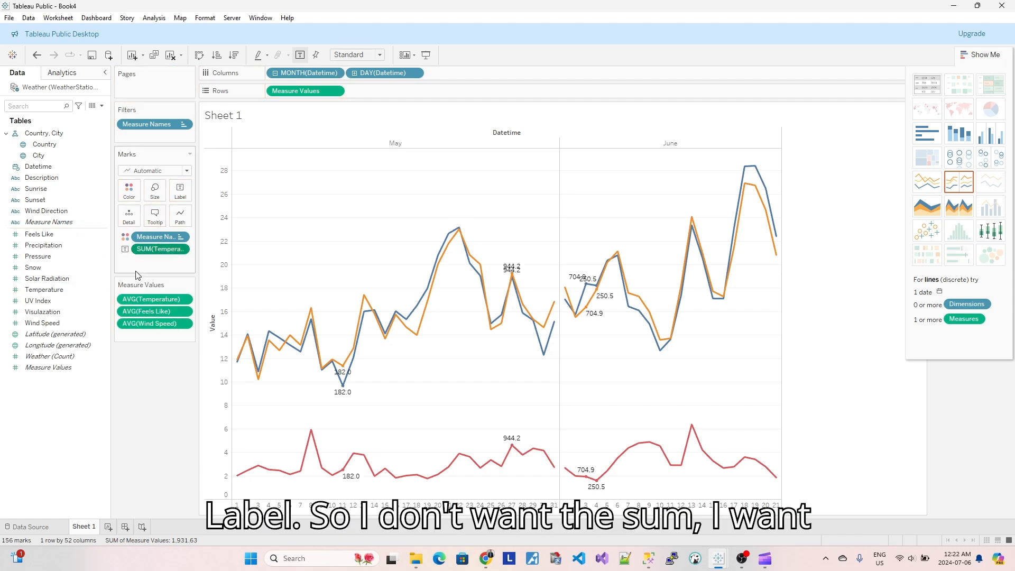
pyautogui.click(183, 251)
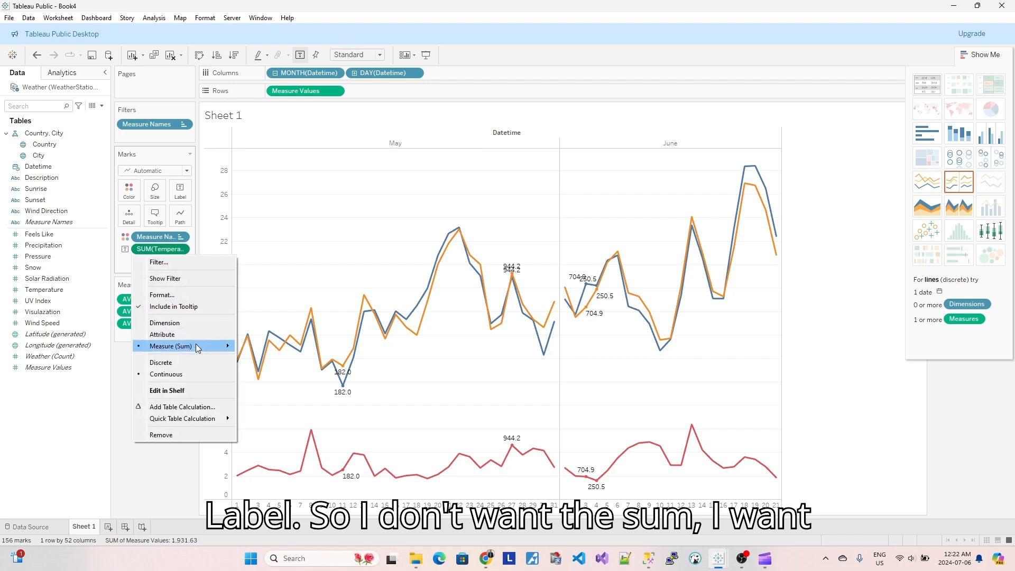
pyautogui.moveTo(196, 346)
pyautogui.click(261, 358)
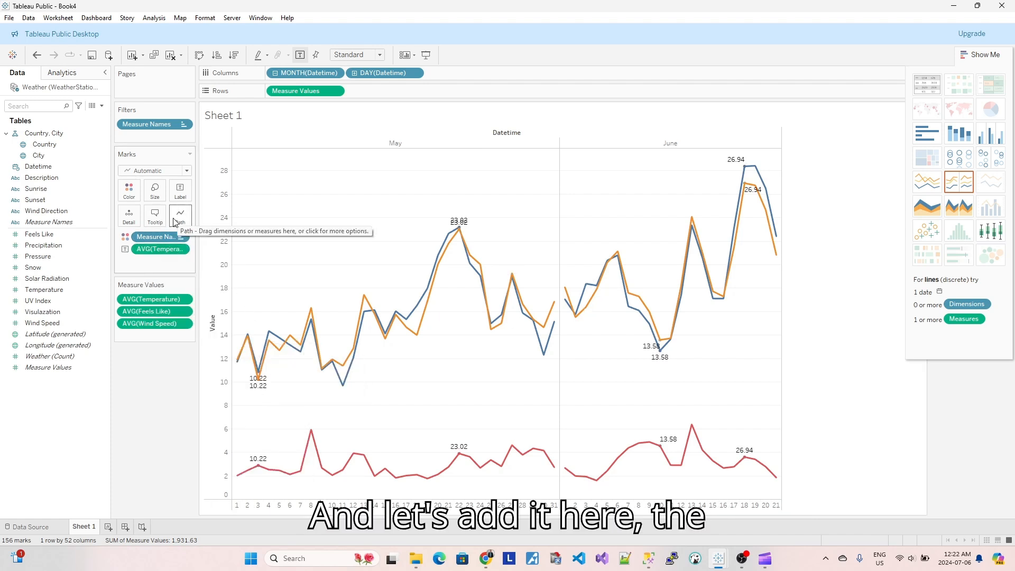
# Step: Stop the mark labels from overlapping other marks, keeping the label field on Automatic
pyautogui.click(180, 191)
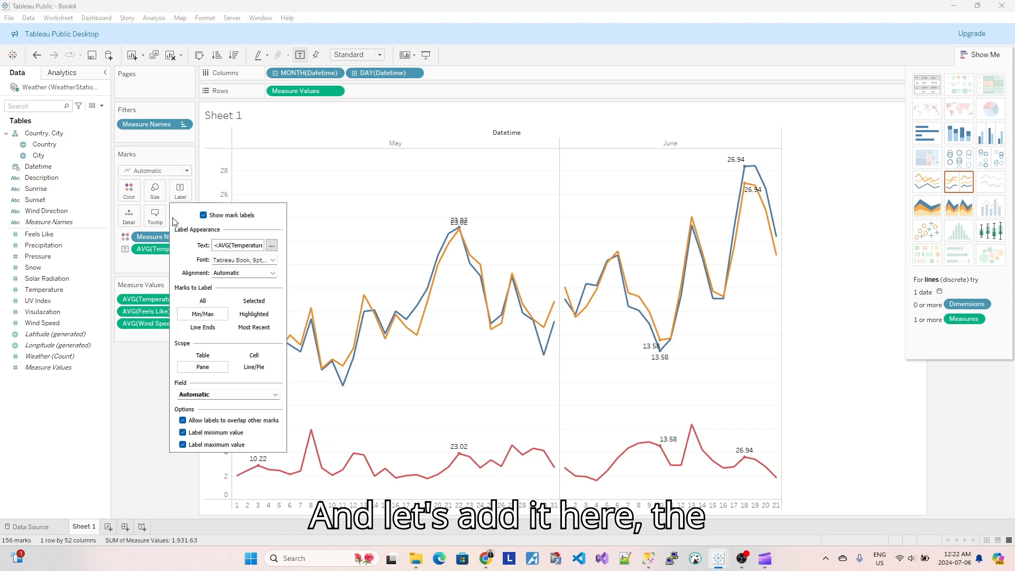
pyautogui.click(183, 421)
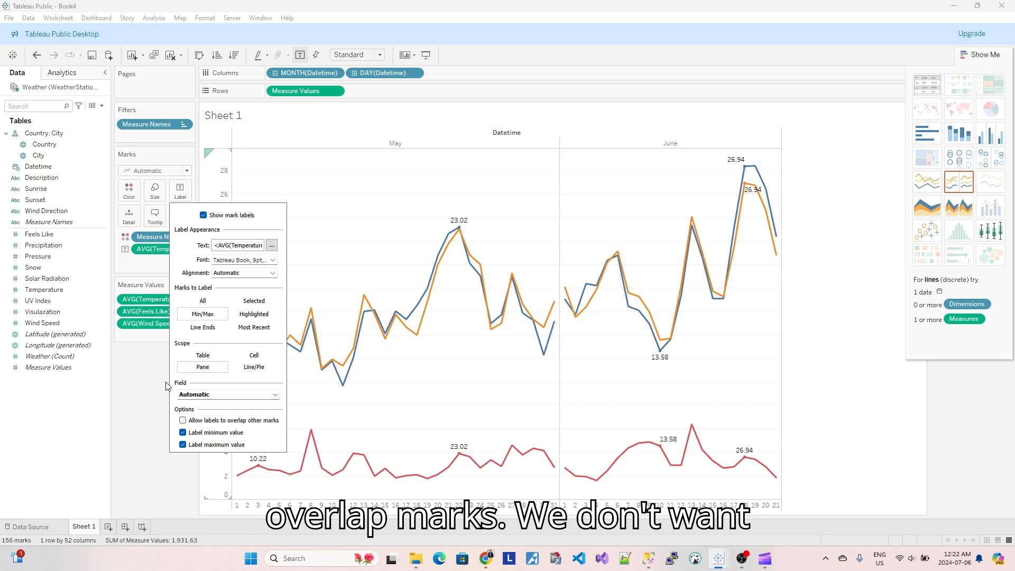
pyautogui.click(267, 395)
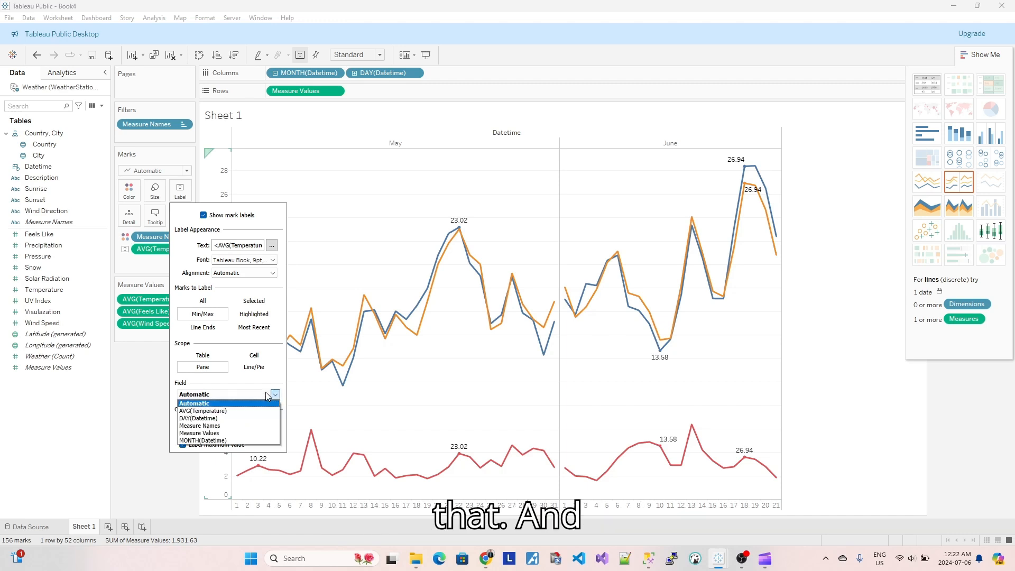
pyautogui.click(264, 394)
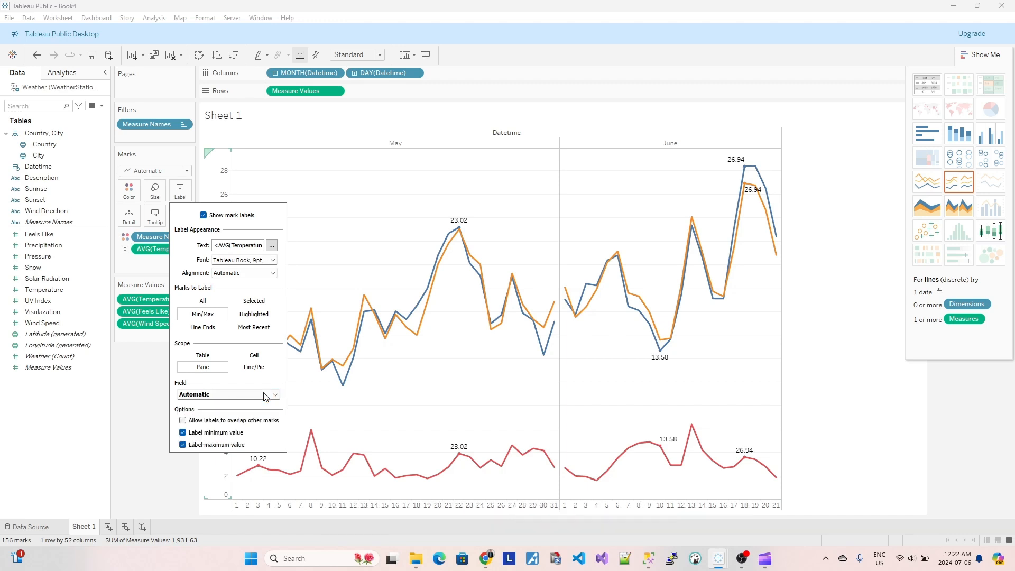
pyautogui.click(141, 369)
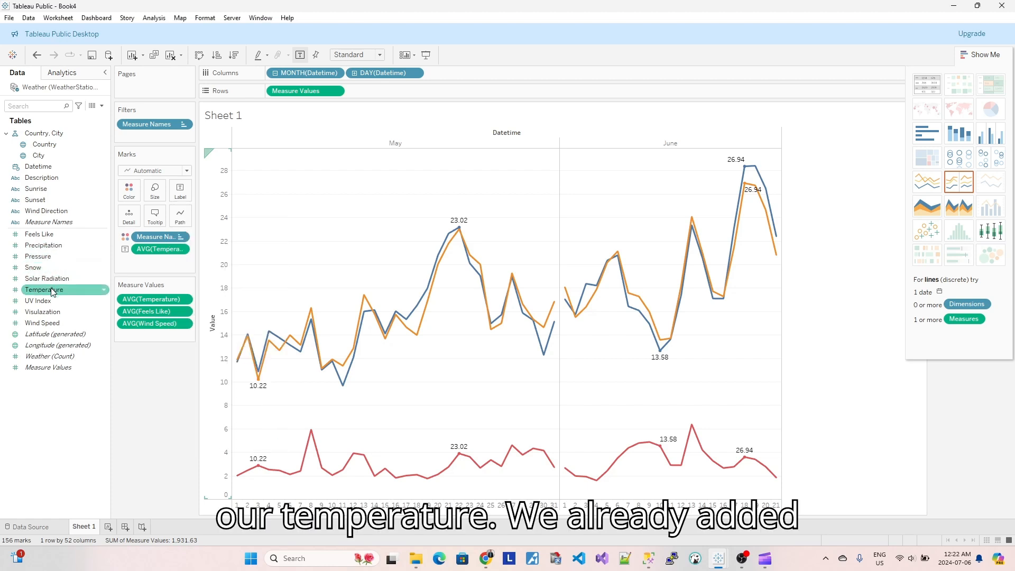
# Step: Add Feels Like to the marks as a label and set its aggregation to Average
pyautogui.moveTo(39, 234); pyautogui.dragTo(151, 262)
pyautogui.click(126, 262)
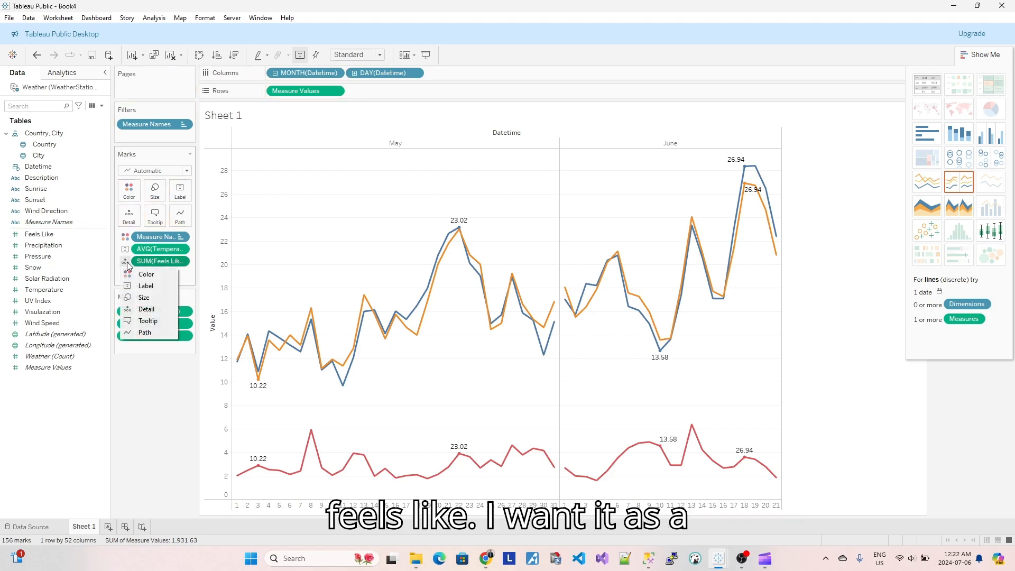
pyautogui.click(138, 287)
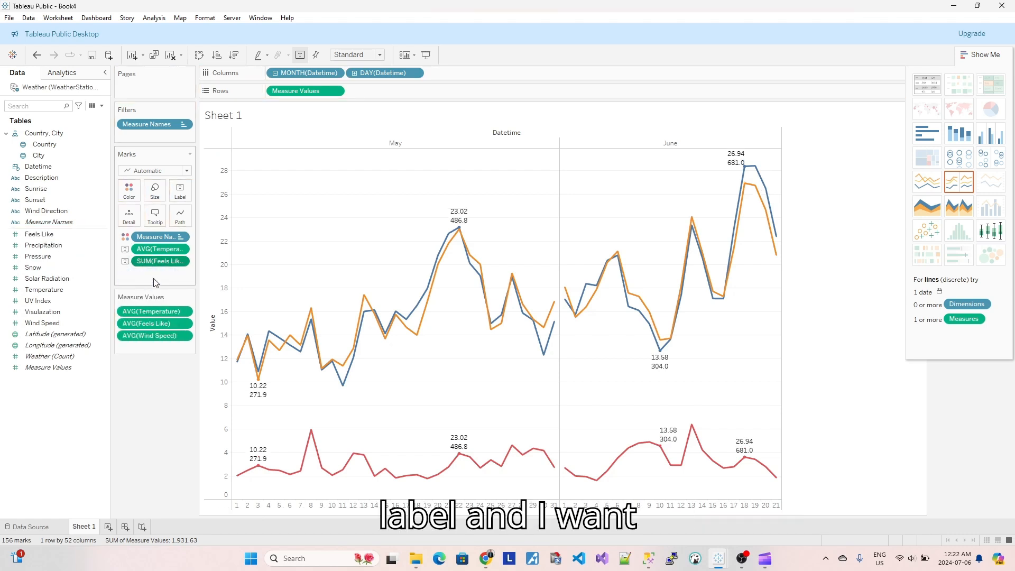
pyautogui.click(180, 261)
pyautogui.moveTo(222, 359)
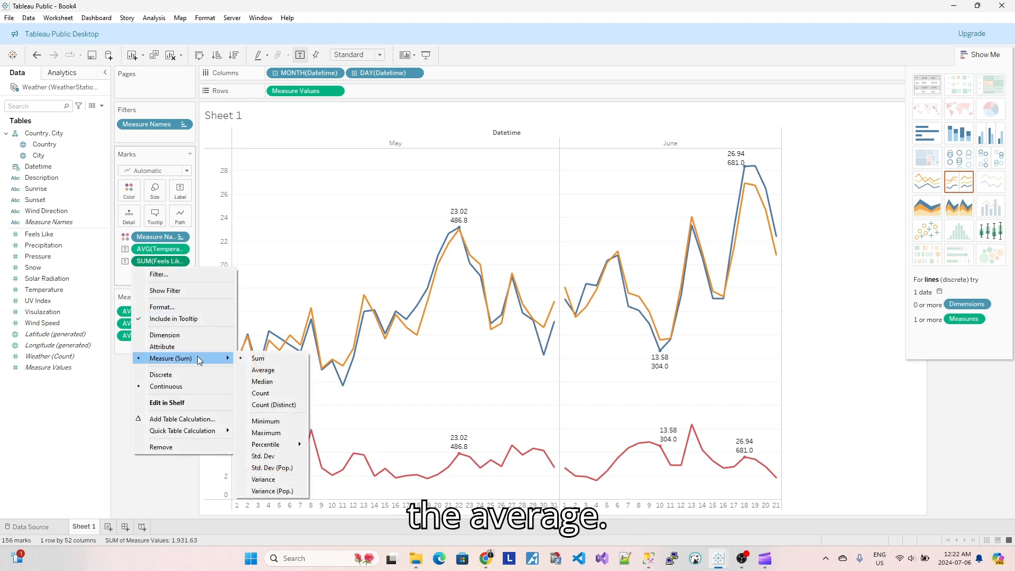
pyautogui.click(263, 371)
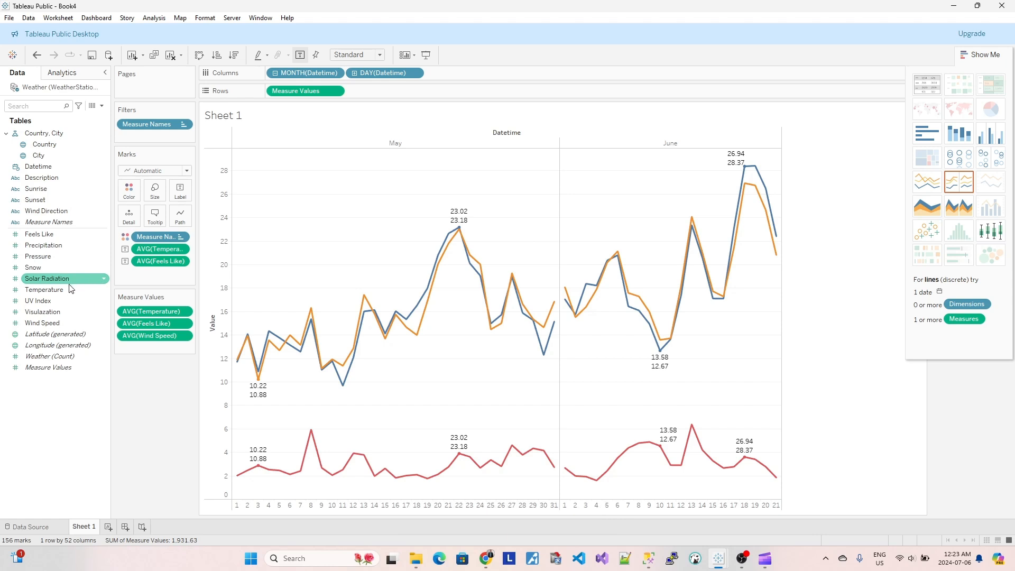
# Step: Add Wind Speed to the marks as a label and set its aggregation to Average
pyautogui.moveTo(65, 326); pyautogui.dragTo(164, 274)
pyautogui.click(127, 273)
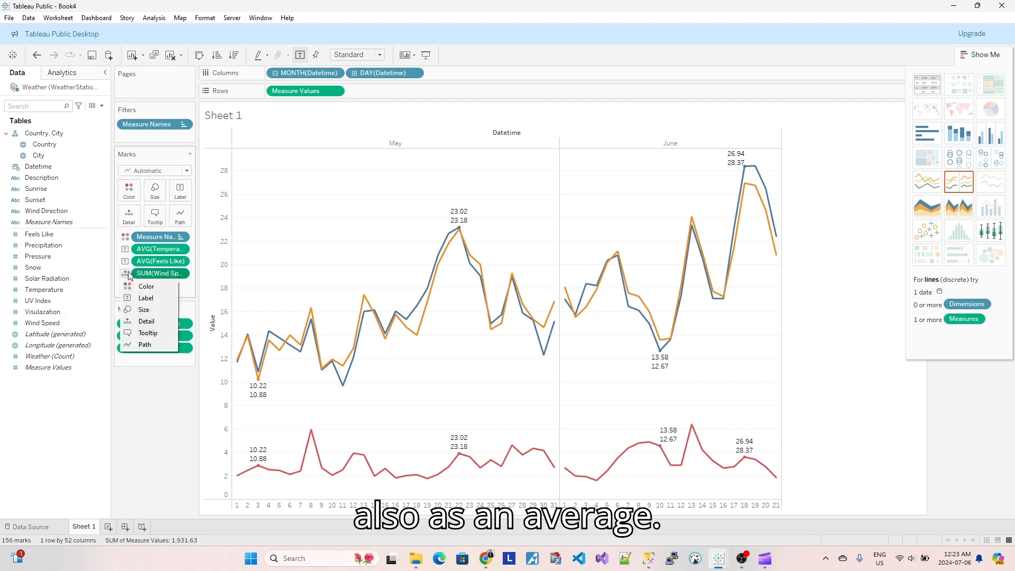
pyautogui.click(146, 299)
pyautogui.rightClick(182, 274)
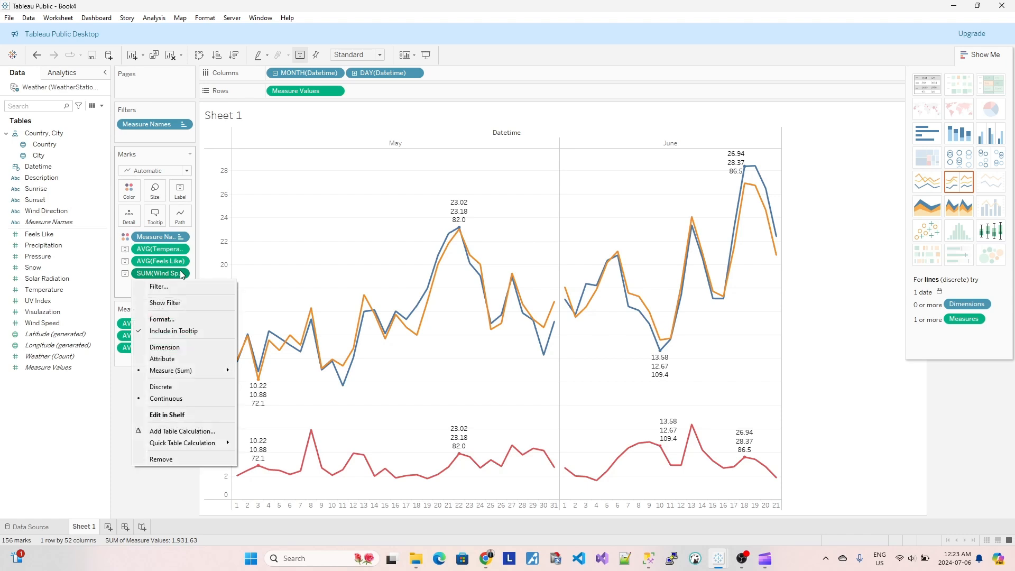
pyautogui.moveTo(188, 369)
pyautogui.click(263, 382)
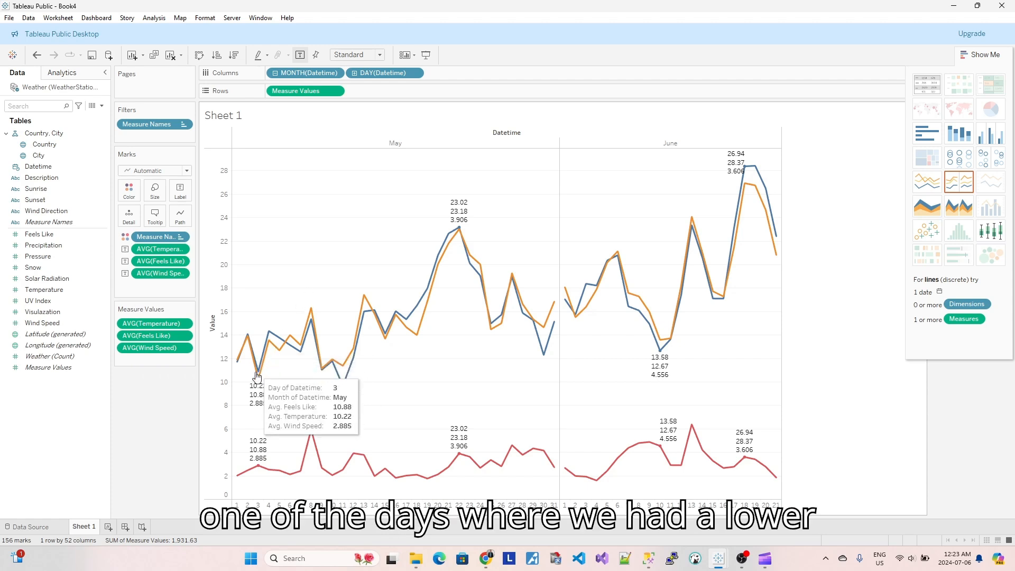
# Step: Examine the tooltip details of the labeled low and high points on May 3, June 10 and June 18
pyautogui.moveTo(259, 384)
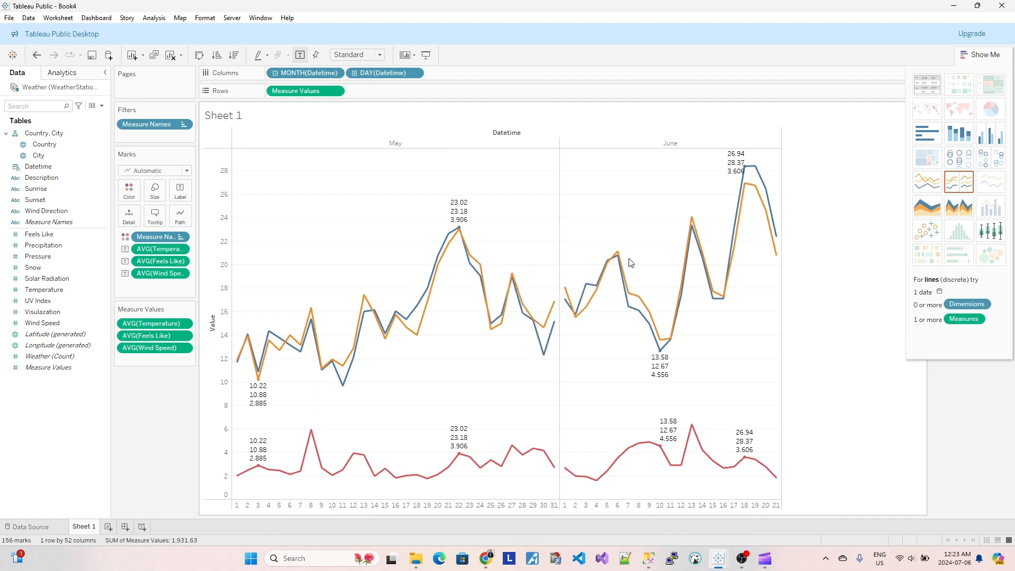
pyautogui.moveTo(663, 348)
pyautogui.moveTo(745, 171)
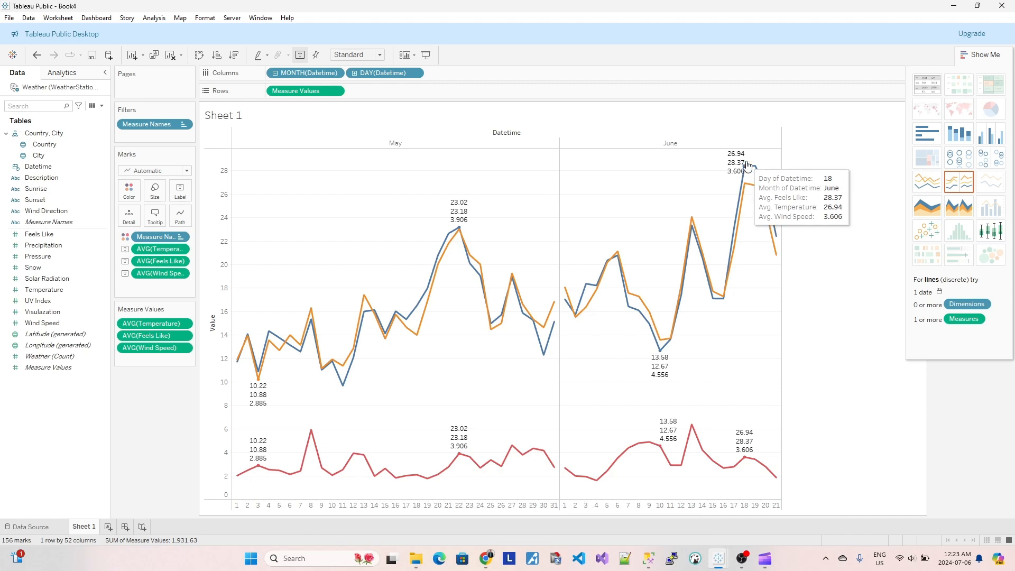
# Step: Rename the line chart sheet as "Line Chart of Temperature, Weather Sensation and Wind Speeds"
pyautogui.rightClick(80, 528)
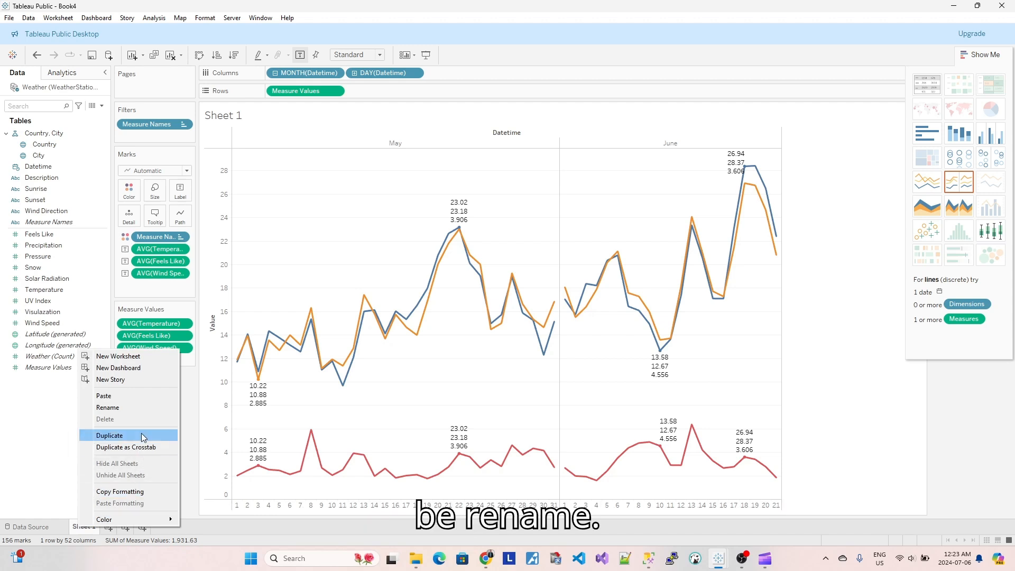
pyautogui.click(142, 406)
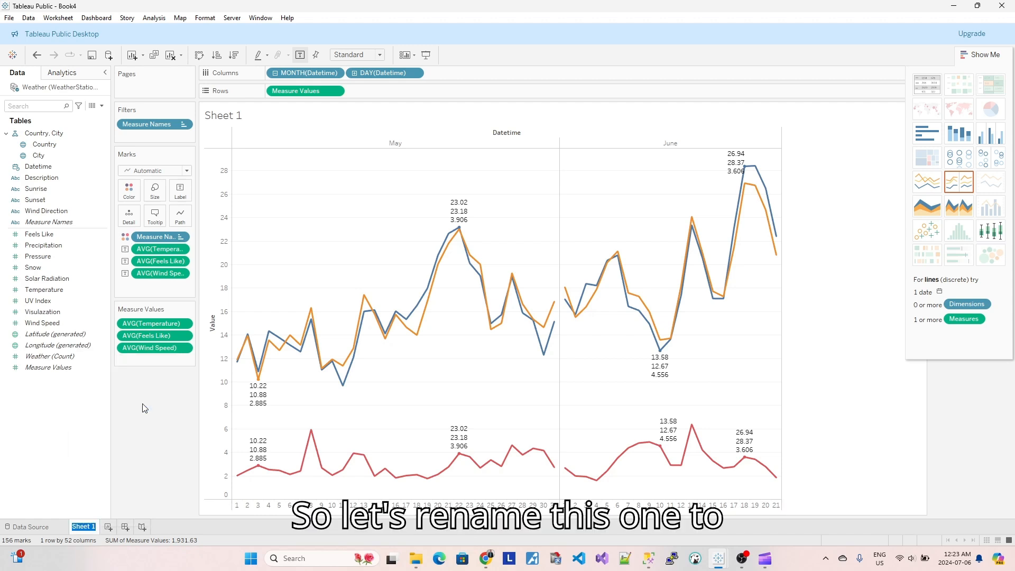
pyautogui.write('T')
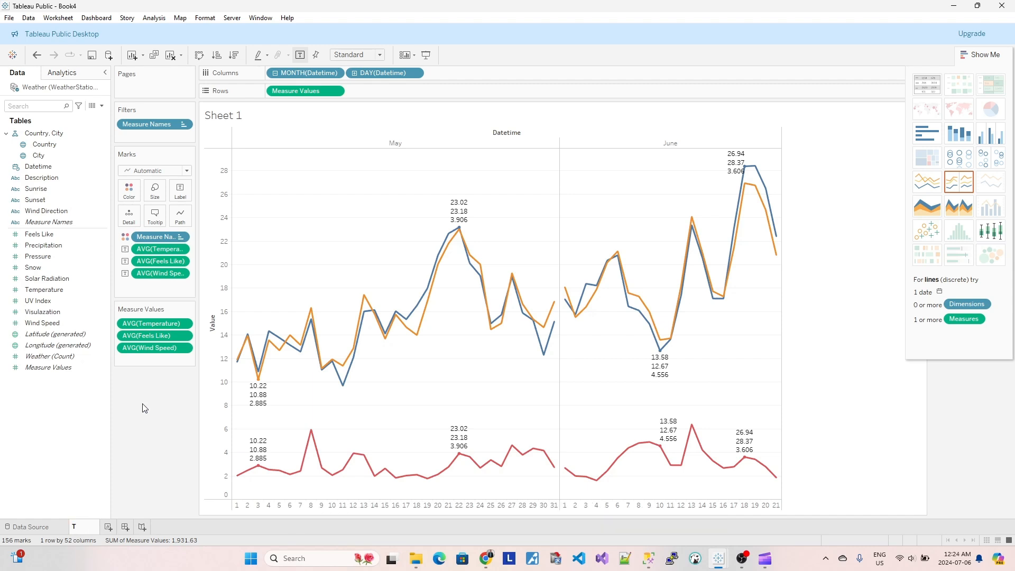
pyautogui.write('eLi')
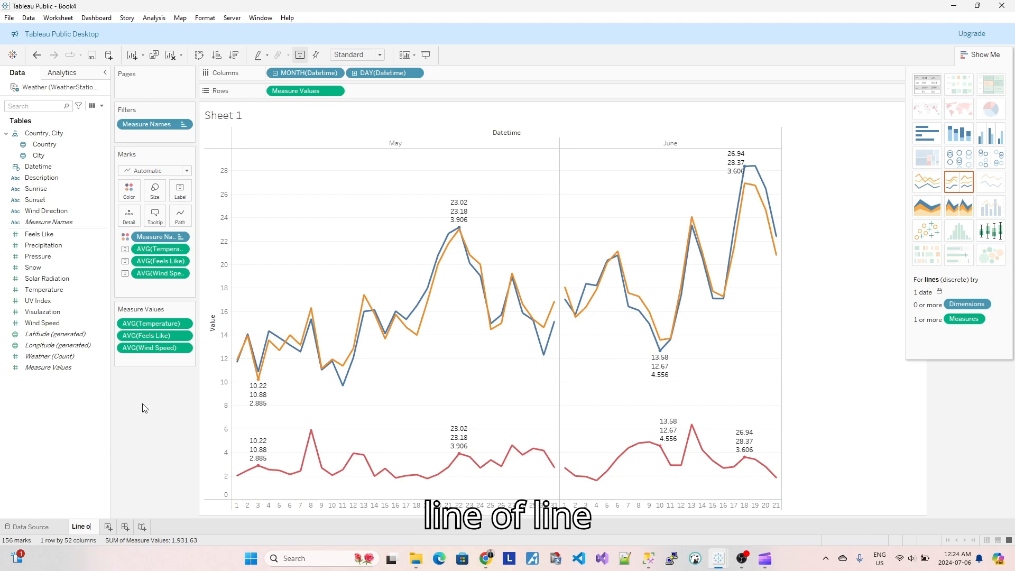
pyautogui.write('ne o')
pyautogui.press('BackSpace')
pyautogui.write('Chart of T')
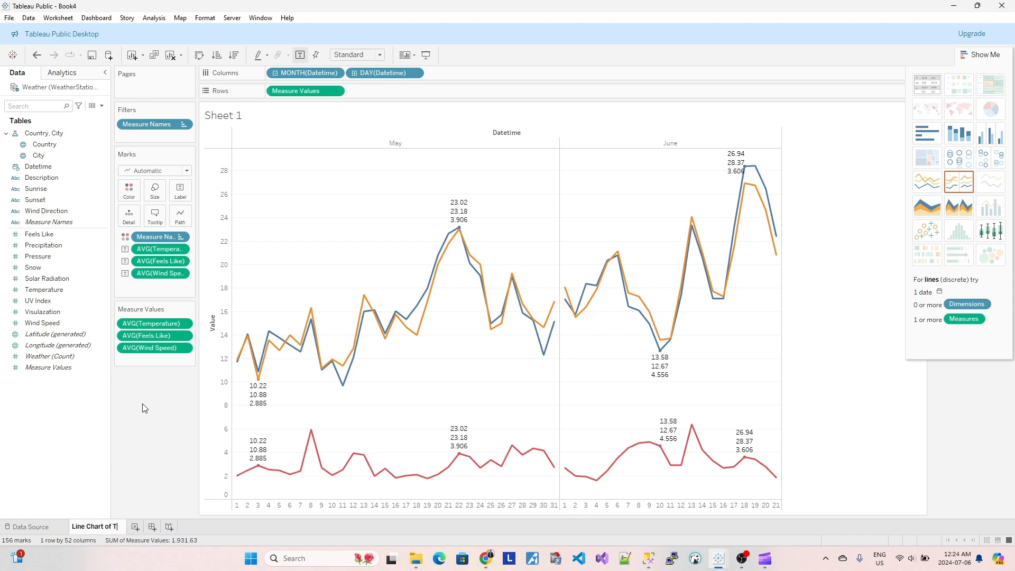
pyautogui.write('empera')
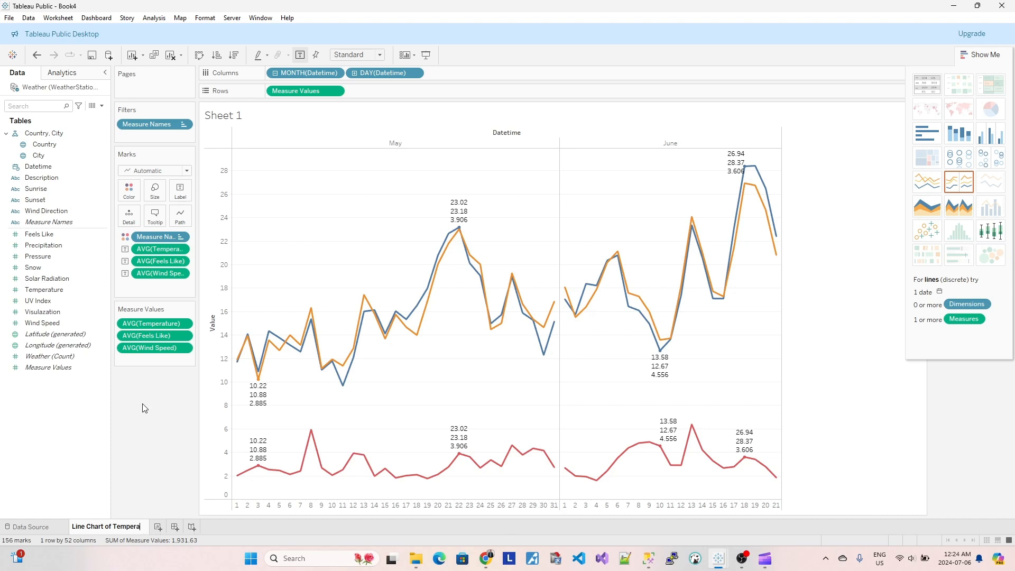
pyautogui.press('BackSpace')
pyautogui.press('BackSpace')
pyautogui.write('rature ')
pyautogui.write(' Weather Sen')
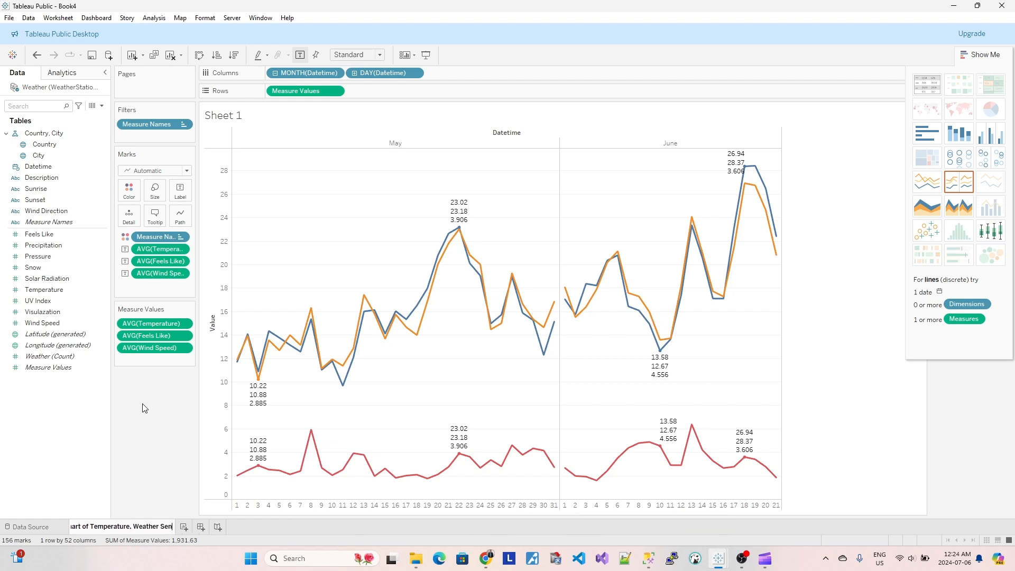
pyautogui.write('satio')
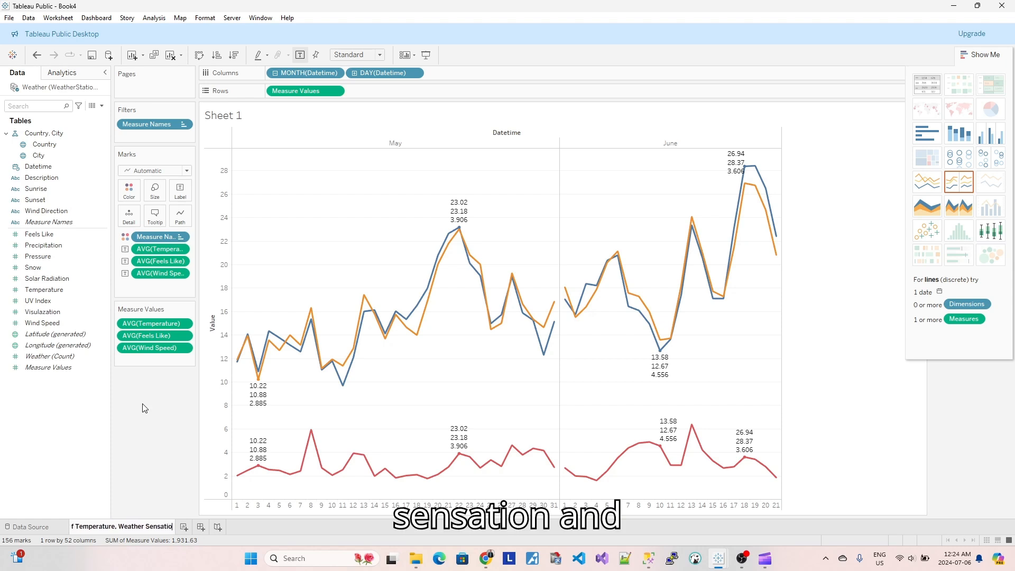
pyautogui.write('n and Win')
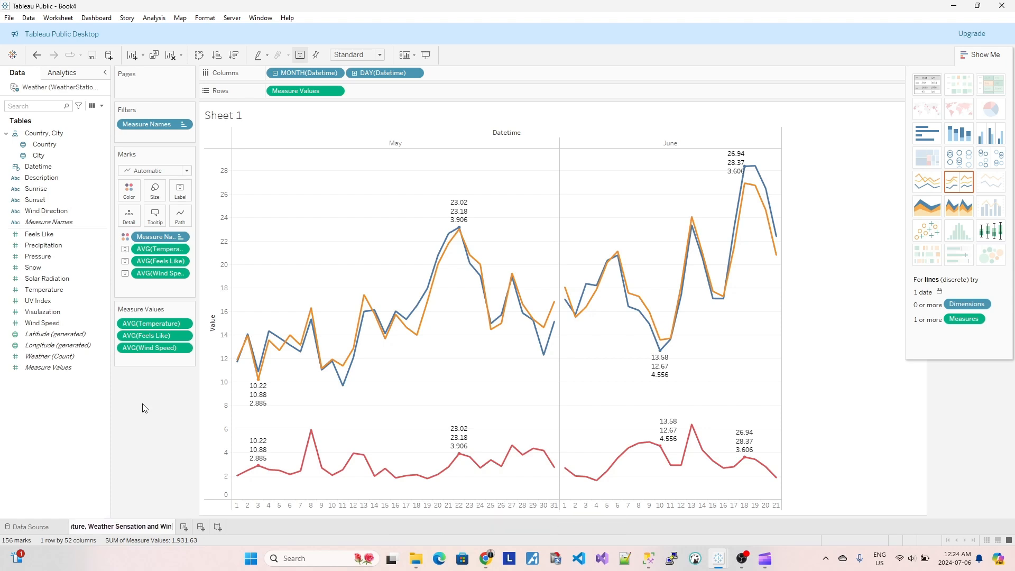
pyautogui.write('d Speeds')
pyautogui.press('Return')
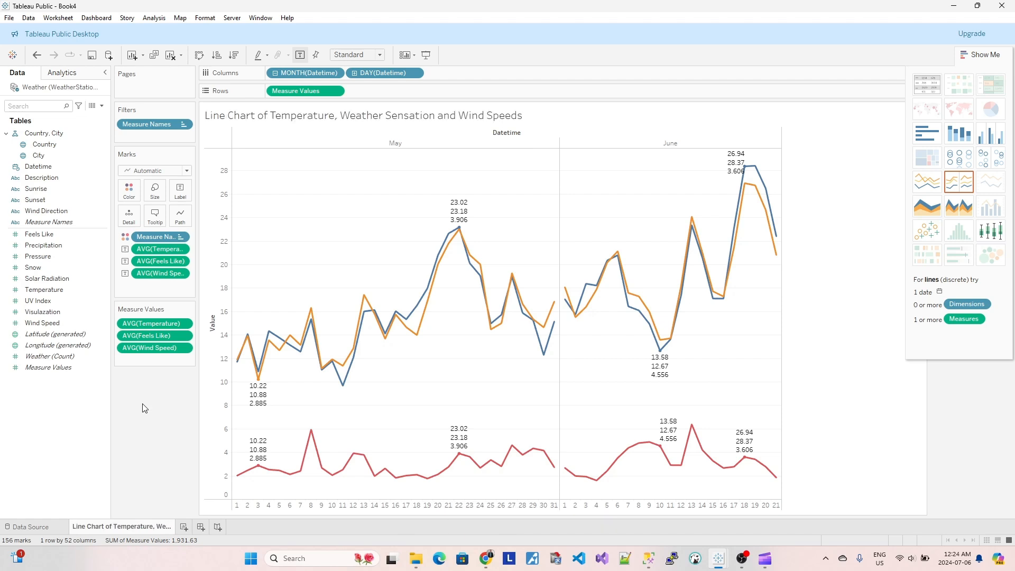
# Step: Format the line chart's title as bold and centered
pyautogui.doubleClick(529, 120)
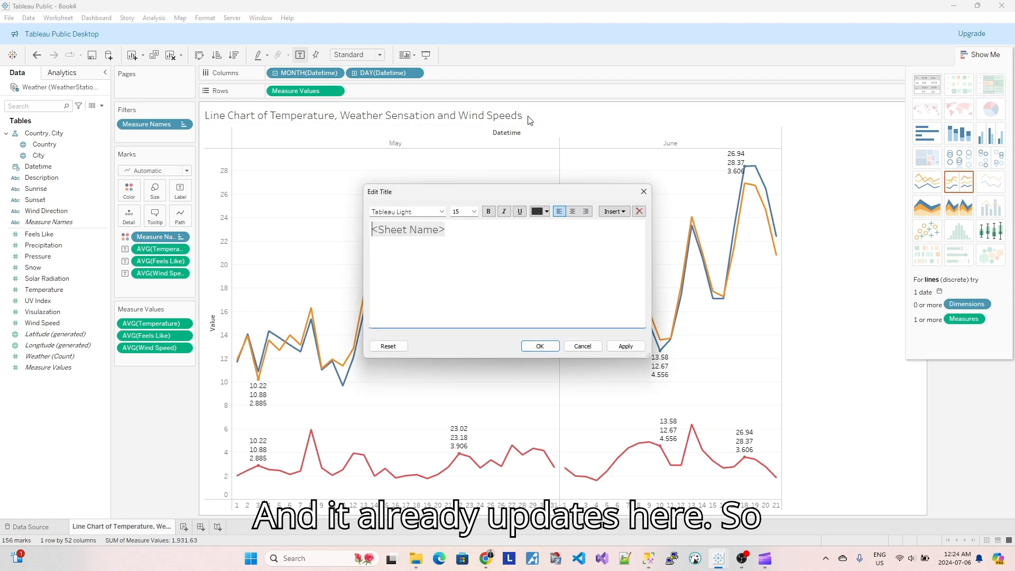
pyautogui.moveTo(476, 226); pyautogui.dragTo(372, 229)
pyautogui.click(488, 211)
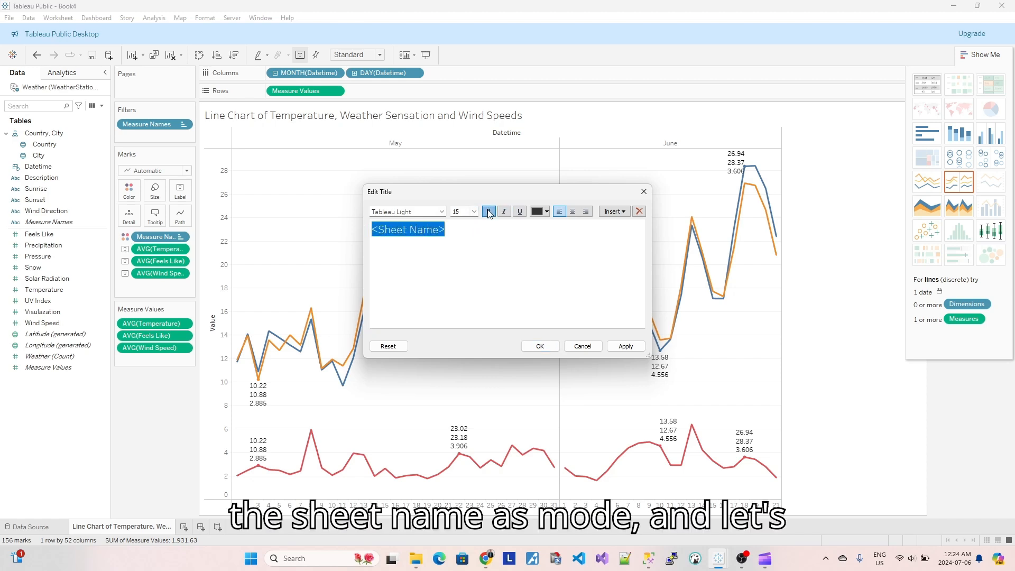
pyautogui.click(574, 212)
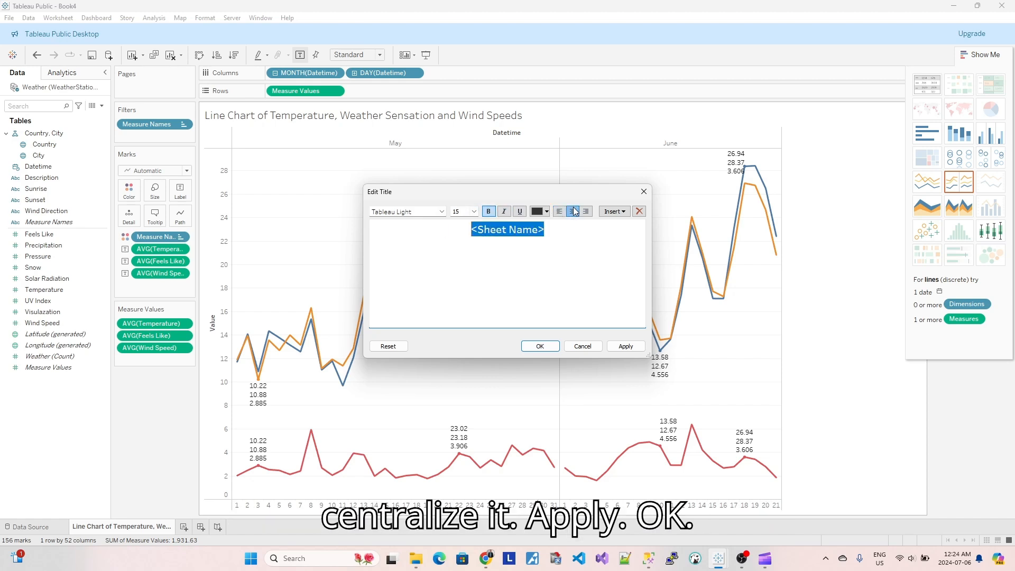
pyautogui.click(623, 347)
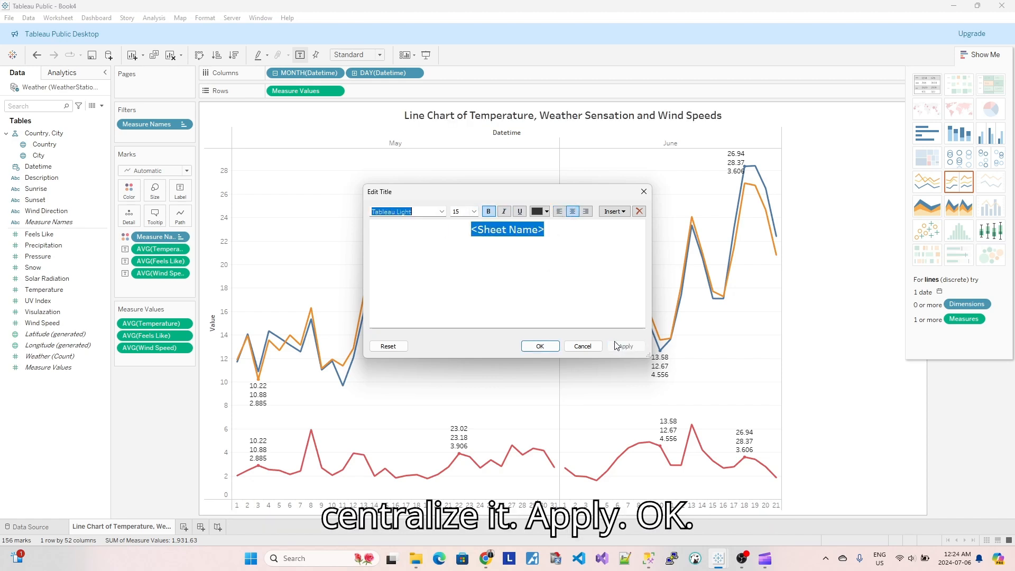
pyautogui.click(533, 348)
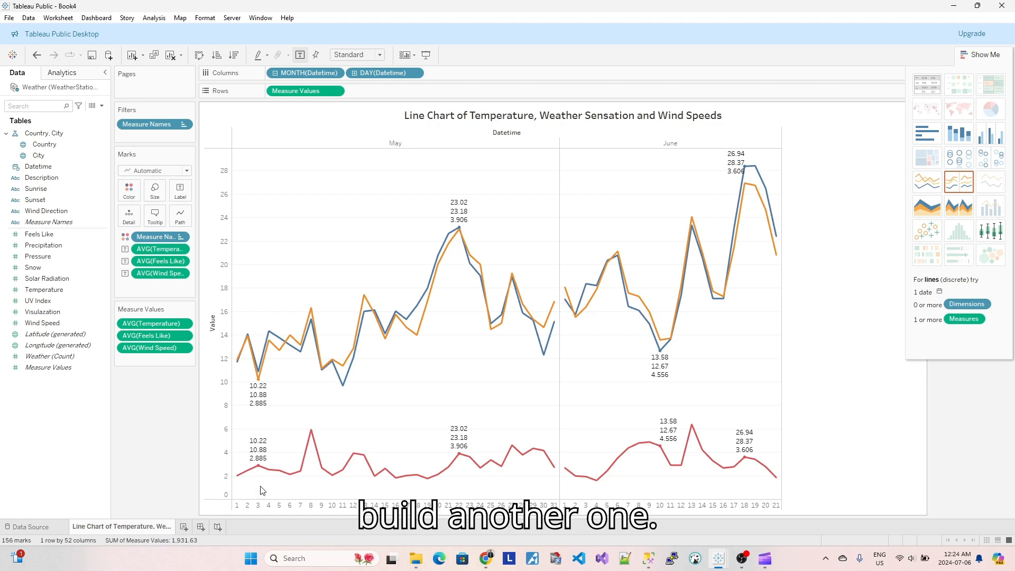
# Step: Create a new worksheet, add Datetime to the columns and expand its hierarchy down to the day level
pyautogui.click(184, 528)
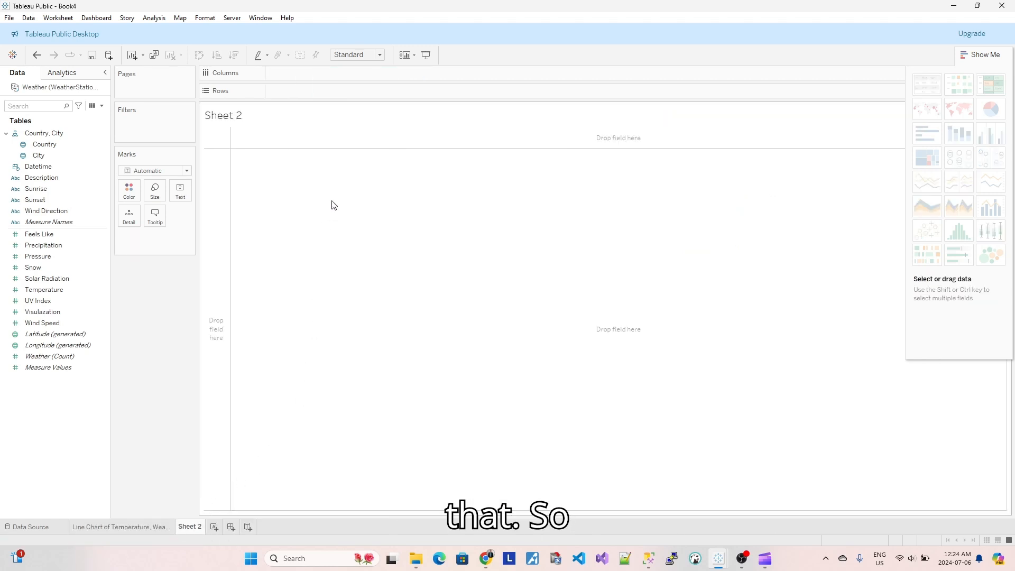
pyautogui.moveTo(52, 169); pyautogui.dragTo(310, 73)
pyautogui.click(274, 73)
pyautogui.click(353, 73)
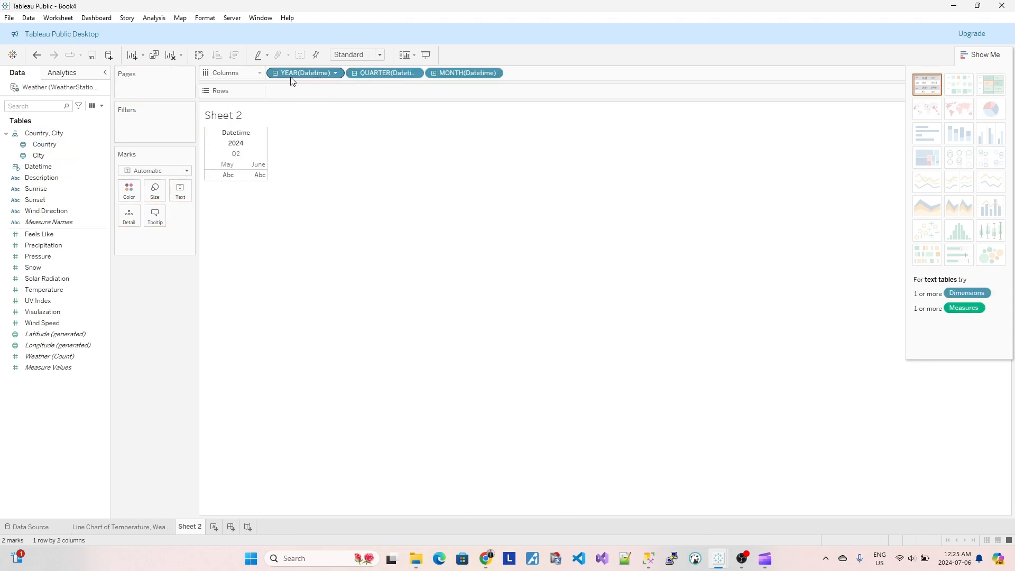
pyautogui.click(434, 74)
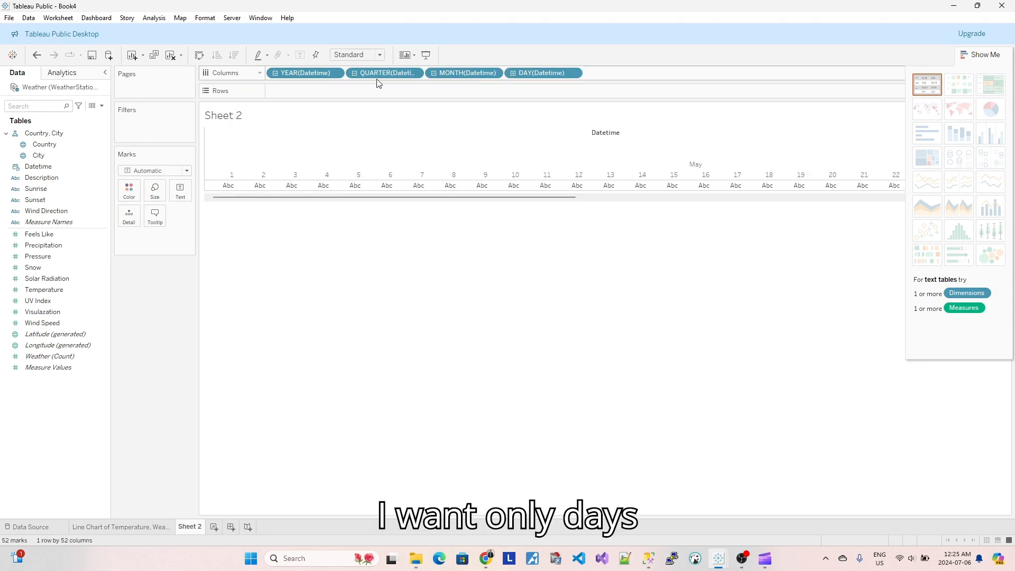
# Step: Remove the year, quarter and month levels of Datetime from the columns, keeping only the day
pyautogui.click(335, 73)
pyautogui.click(334, 479)
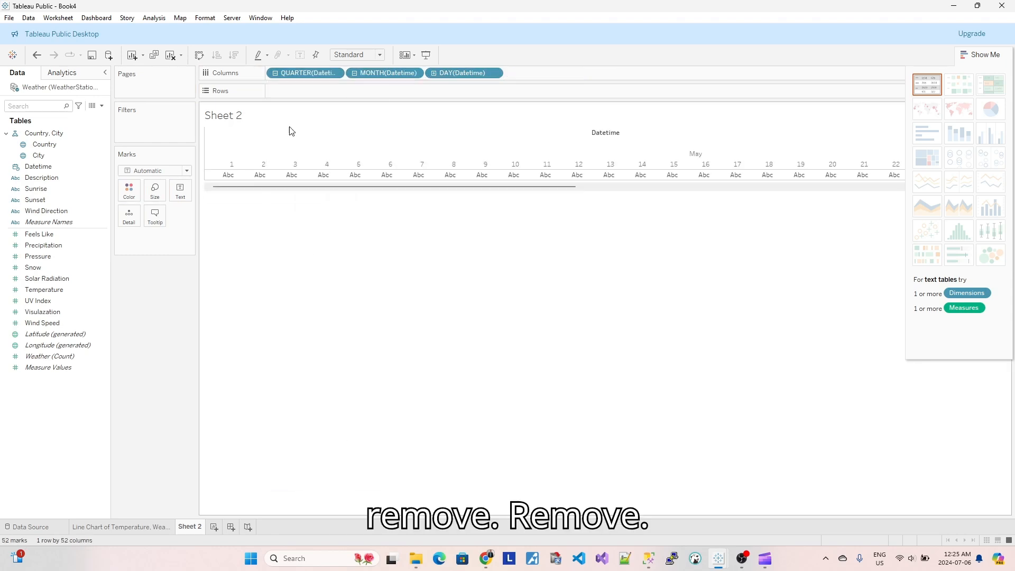
pyautogui.click(335, 72)
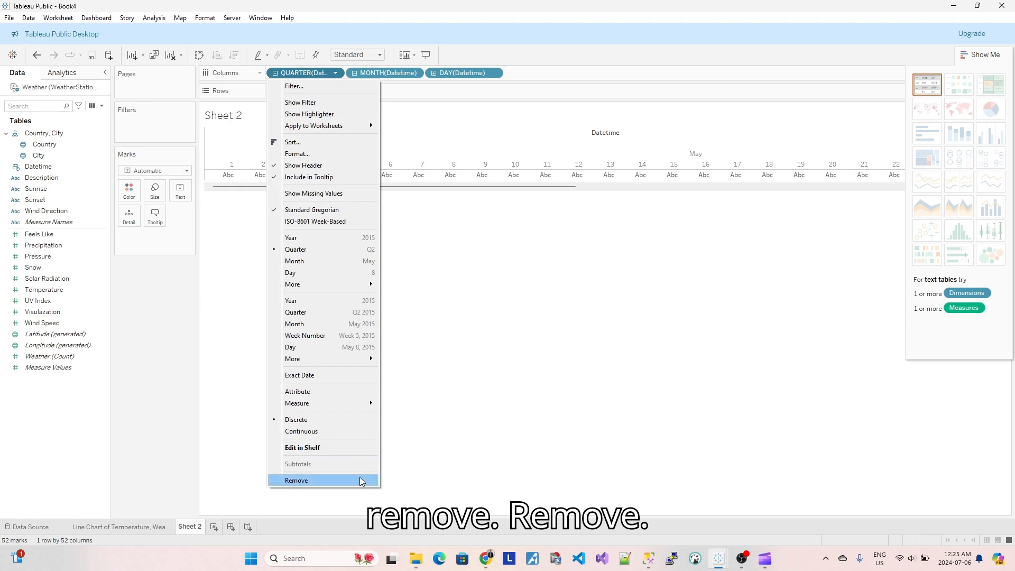
pyautogui.click(361, 480)
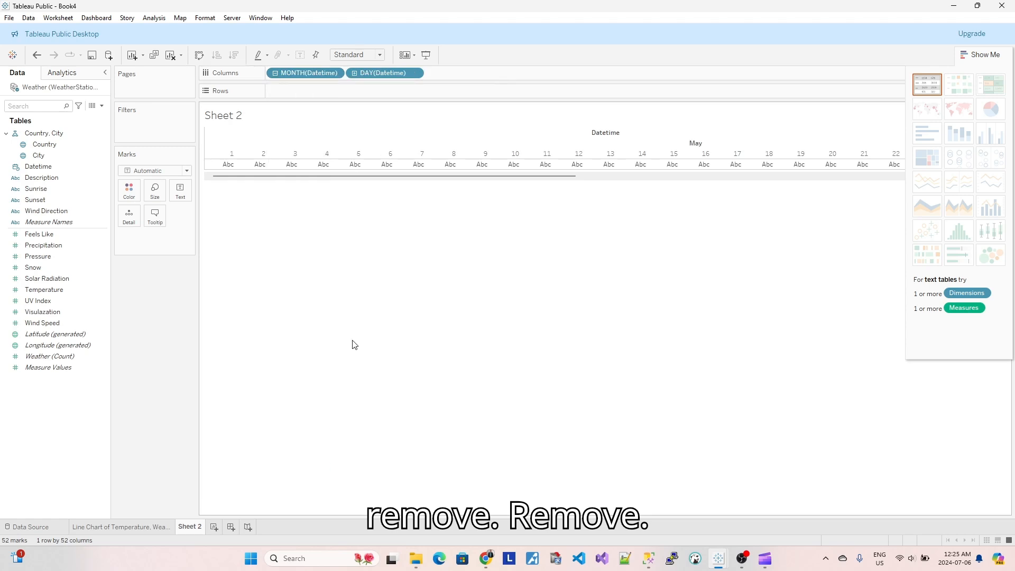
pyautogui.click(336, 73)
pyautogui.click(351, 479)
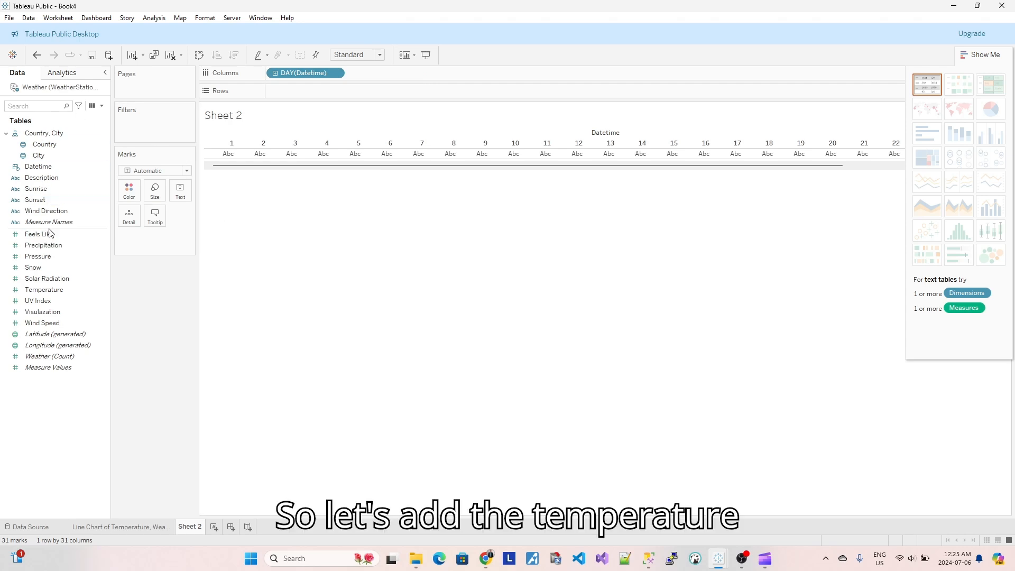
# Step: Add Temperature to the columns after the day and set its aggregation to Average
pyautogui.click(55, 291)
pyautogui.moveTo(55, 290); pyautogui.dragTo(424, 77)
pyautogui.click(414, 73)
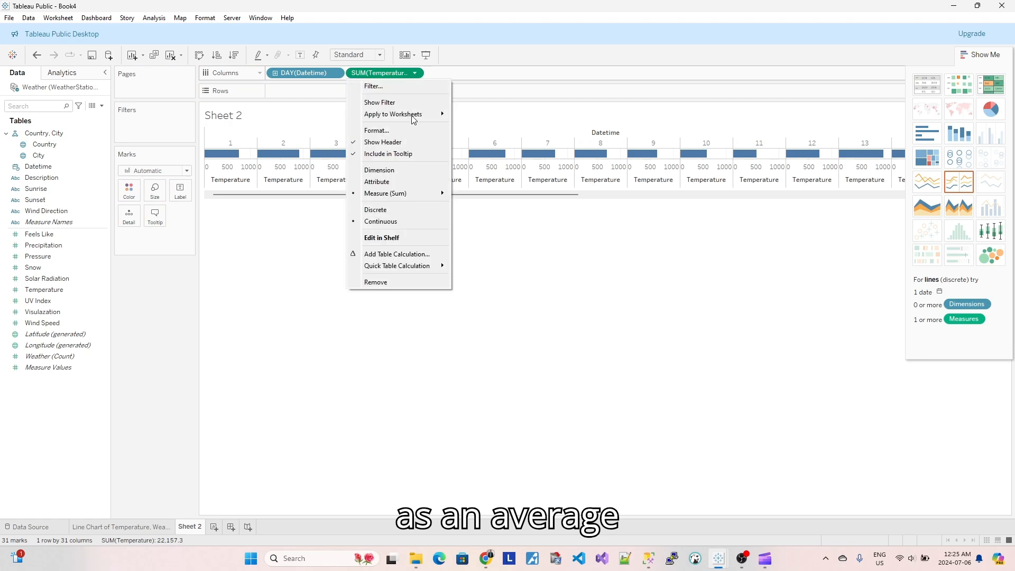
pyautogui.moveTo(417, 195)
pyautogui.click(477, 205)
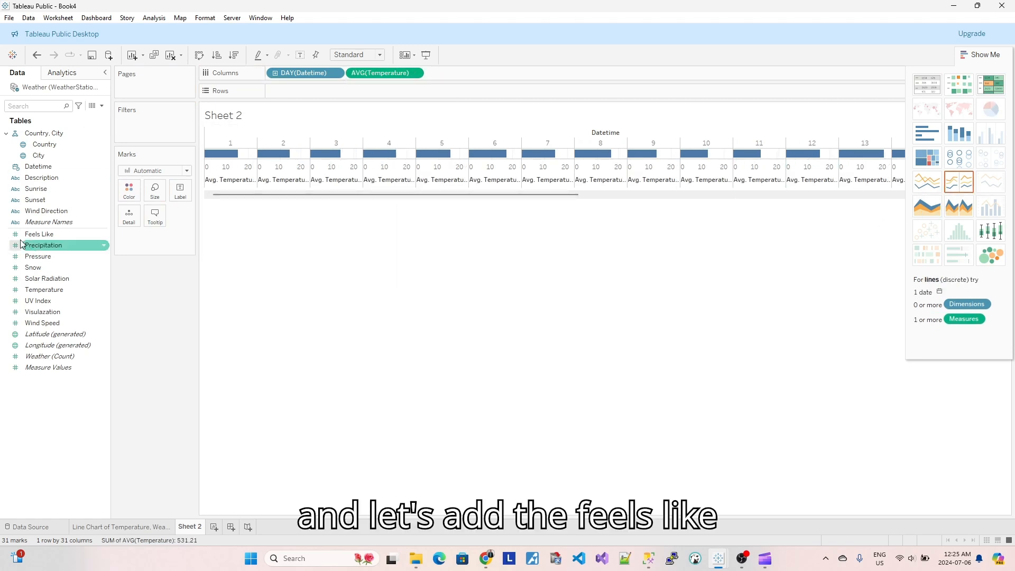
# Step: Add Feels Like to the rows and set its aggregation to Average
pyautogui.moveTo(38, 234); pyautogui.dragTo(272, 93)
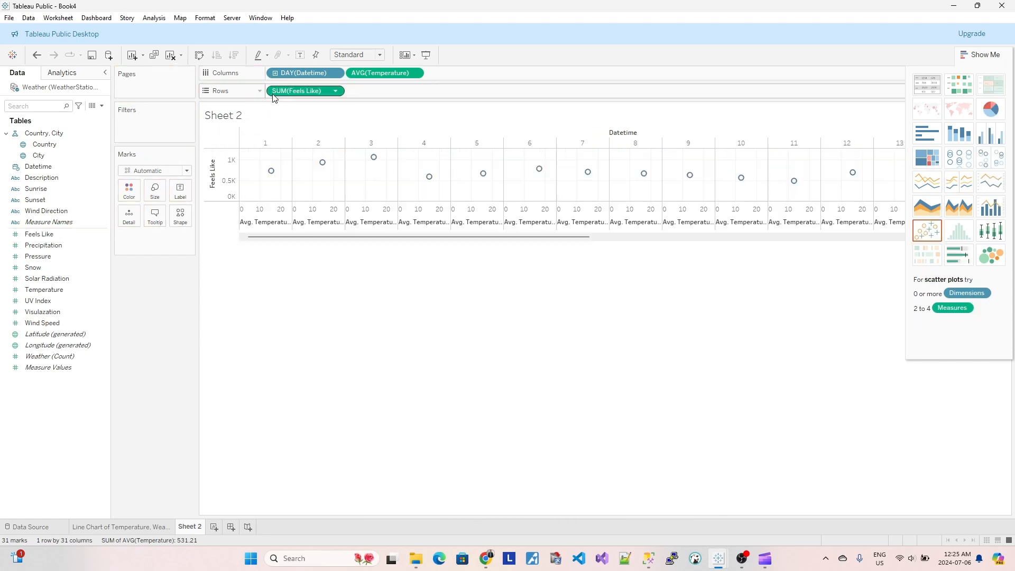
pyautogui.click(336, 91)
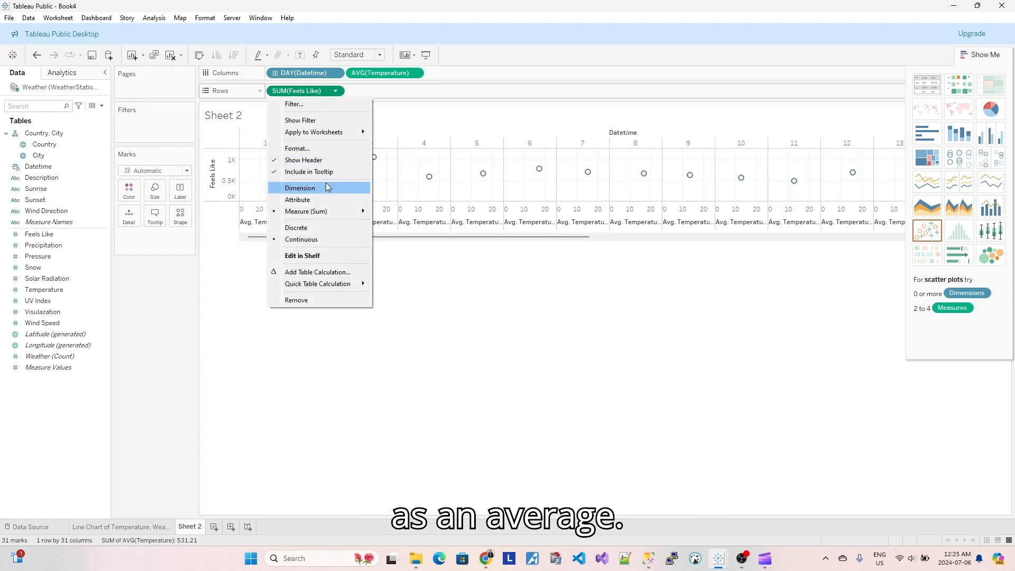
pyautogui.moveTo(328, 214)
pyautogui.click(397, 223)
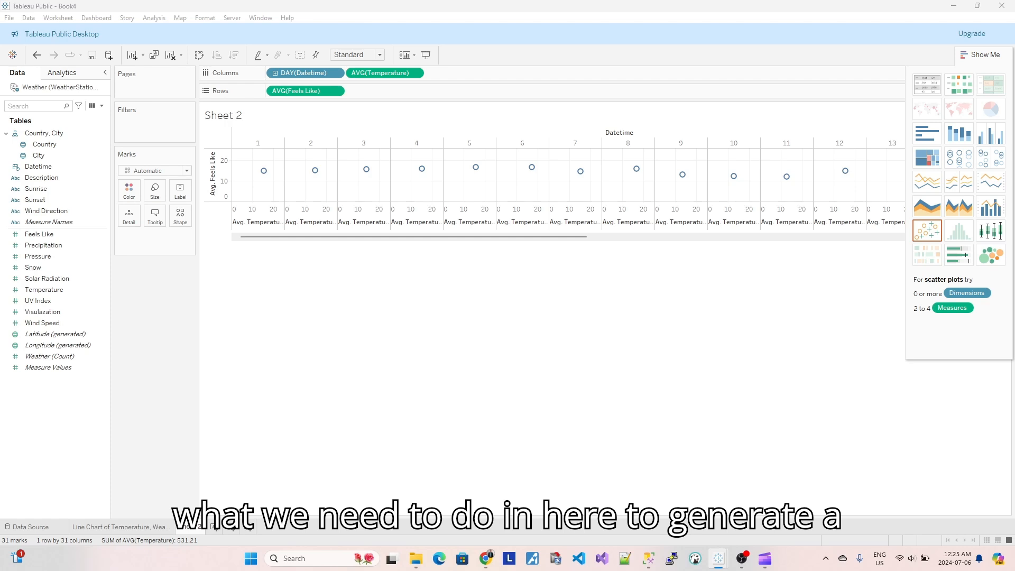
# Step: Move the day of Datetime from the columns to the marks as detail, and show a trend line on the scatter plot
pyautogui.moveTo(305, 76); pyautogui.dragTo(157, 237)
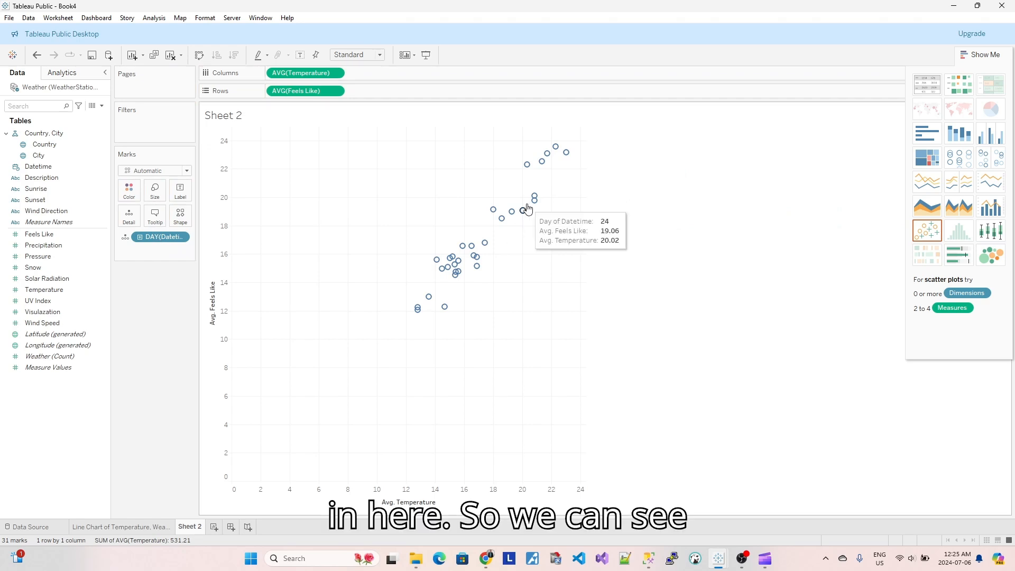
pyautogui.rightClick(348, 207)
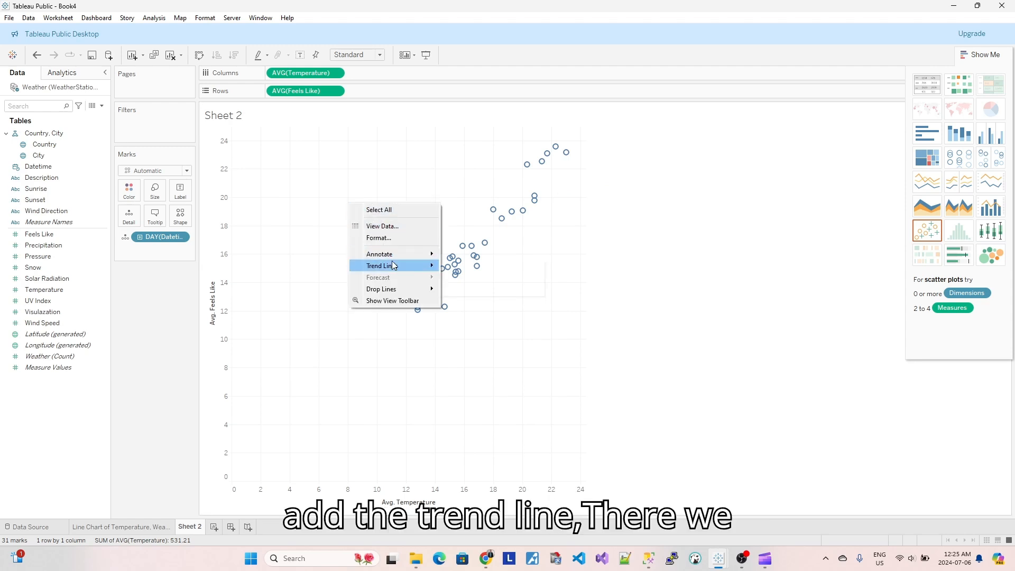
pyautogui.moveTo(418, 266)
pyautogui.click(480, 266)
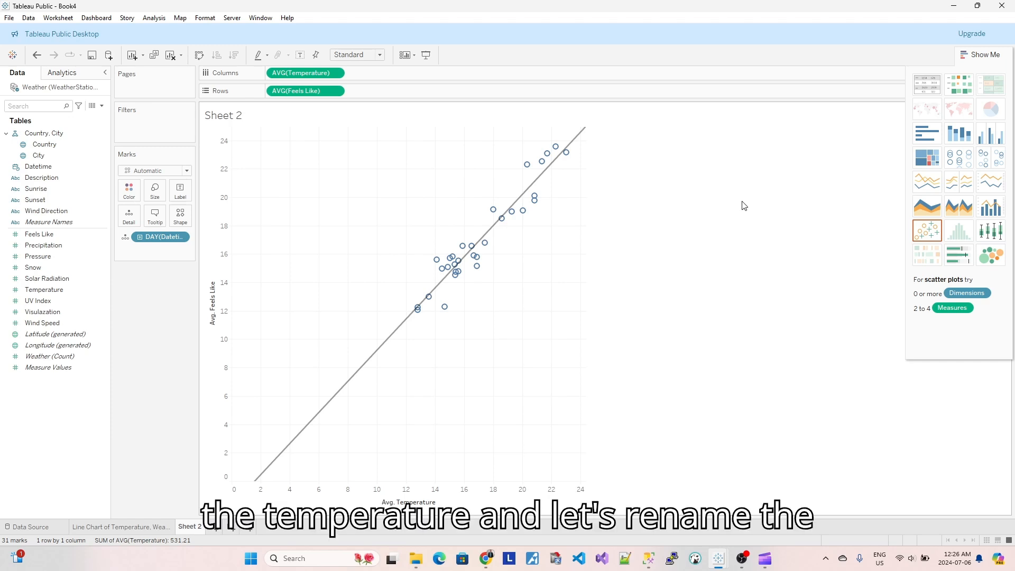
# Step: Rename Sheet 2 as "Scatter Plot of Temperature x Weather Sensation"
pyautogui.rightClick(194, 528)
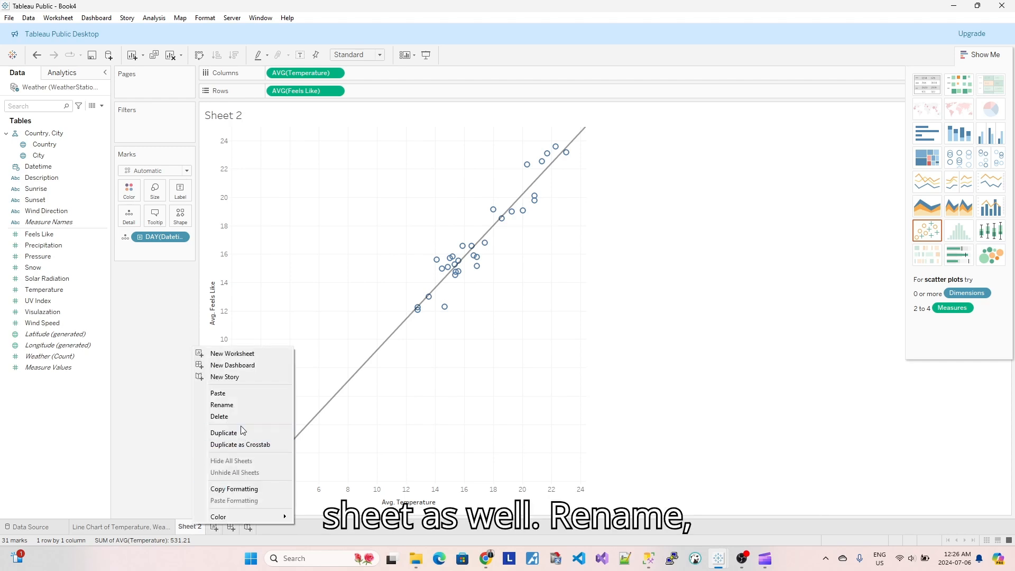
pyautogui.click(243, 406)
pyautogui.write('Ca')
pyautogui.press('BackSpace')
pyautogui.press('BackSpace')
pyautogui.write('Scatter Plot of Tempe')
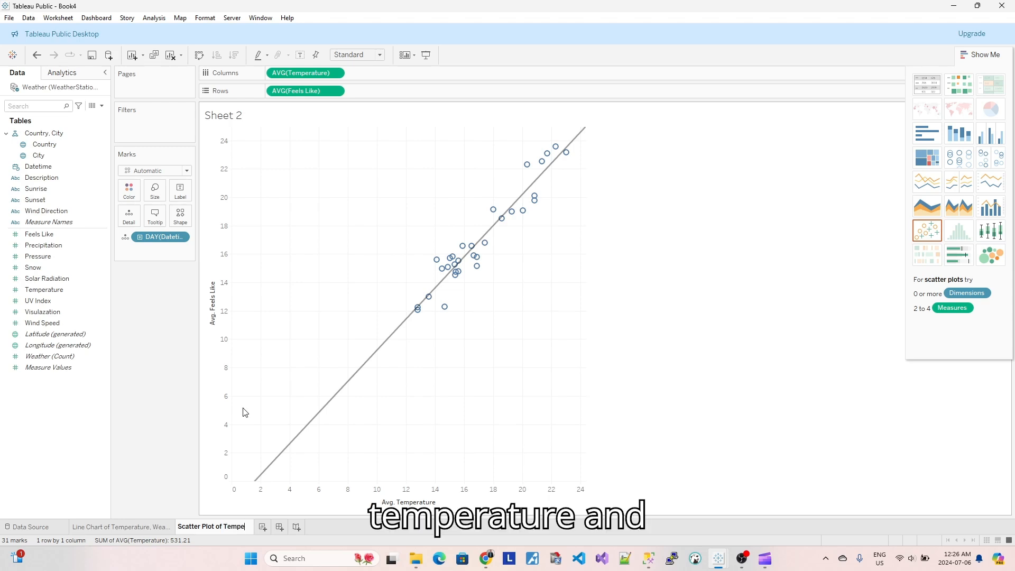
pyautogui.write('rature and W')
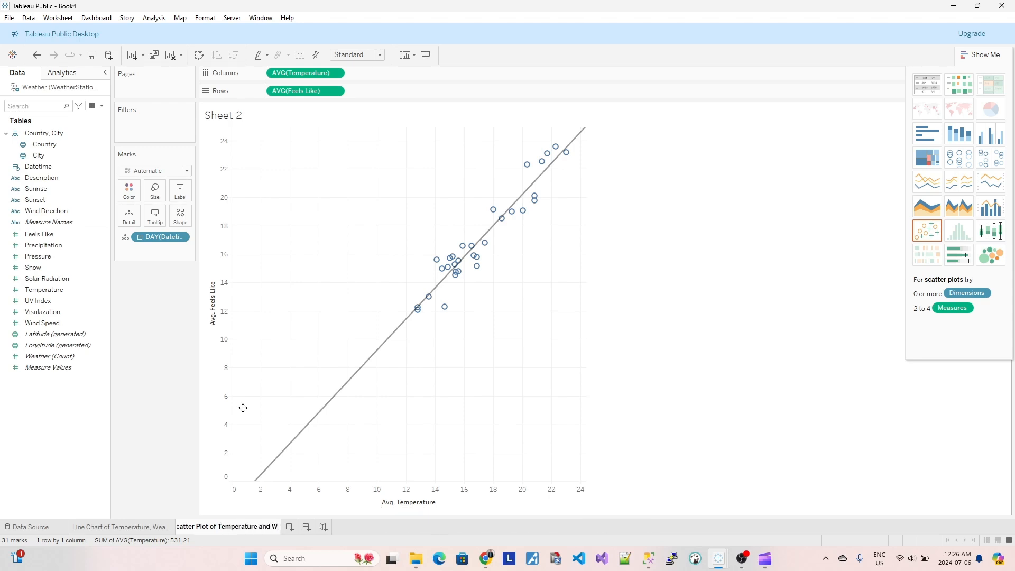
pyautogui.write('eather Sensation')
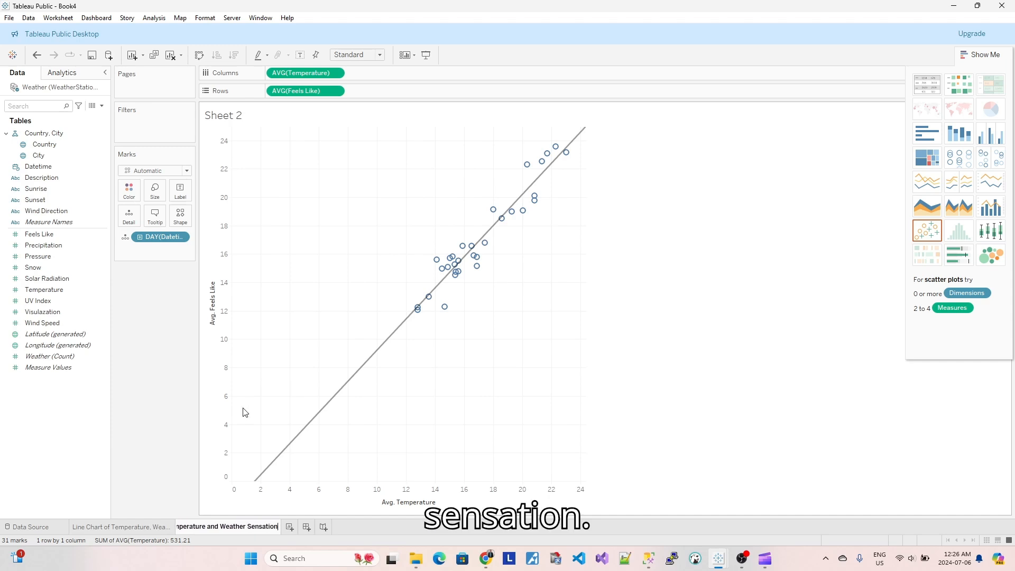
pyautogui.press('Left')
pyautogui.press('Delete')
pyautogui.press('Delete')
pyautogui.press('Delete')
pyautogui.press('Delete')
pyautogui.write('x')
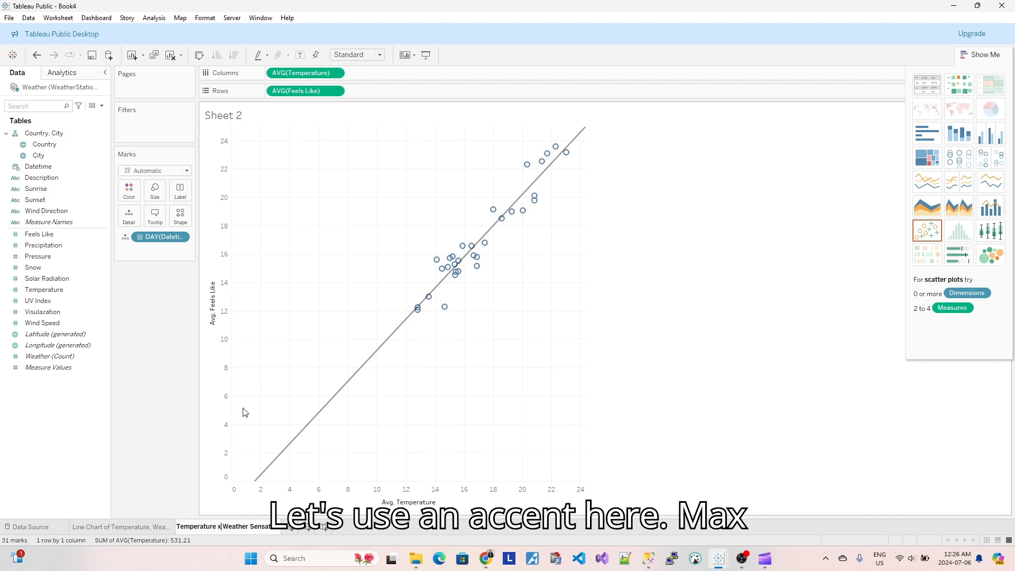
pyautogui.press('Return')
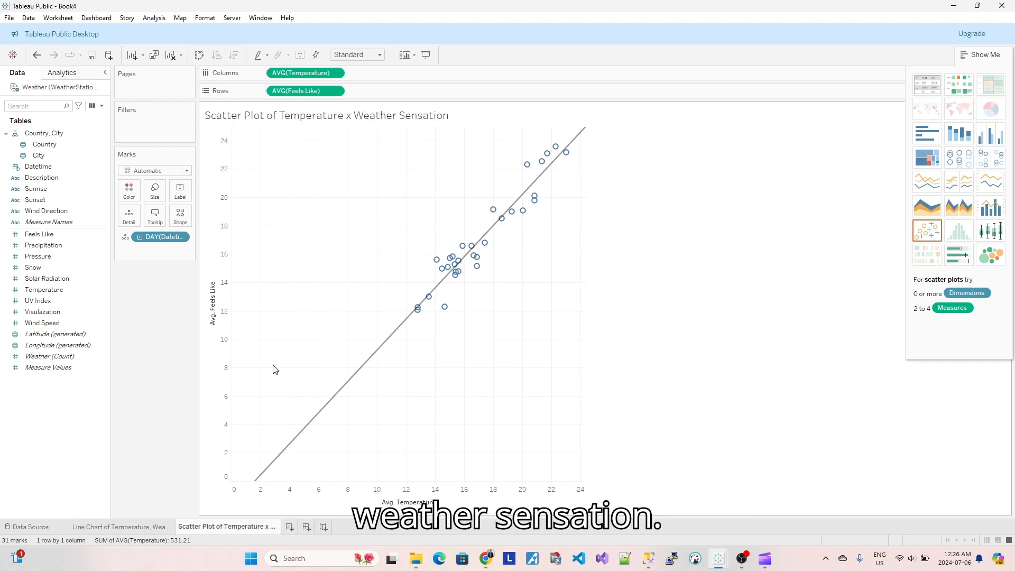
# Step: Make the scatter plot's title bold and centre it
pyautogui.doubleClick(459, 112)
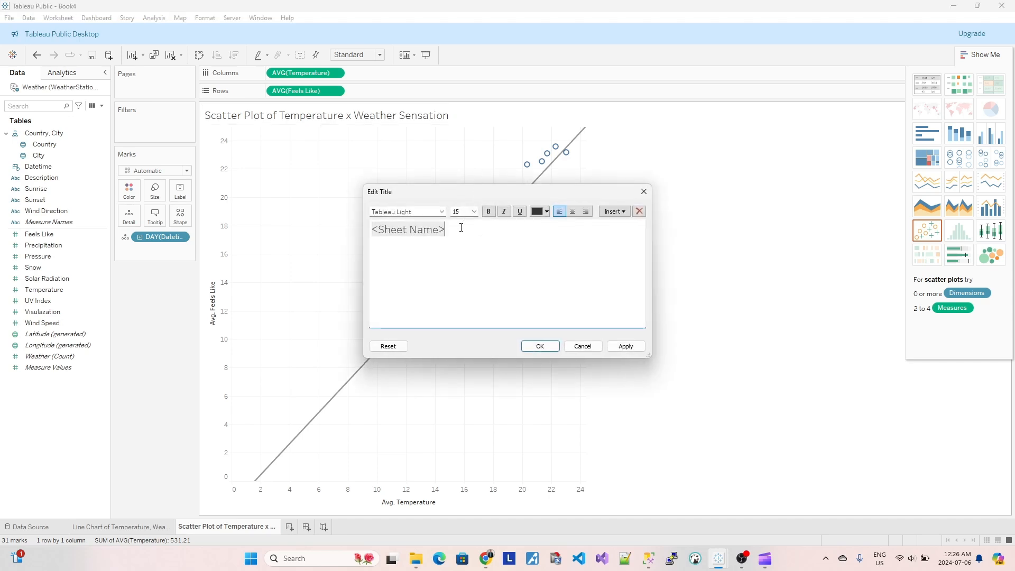
pyautogui.moveTo(440, 229); pyautogui.dragTo(365, 232)
pyautogui.click(489, 212)
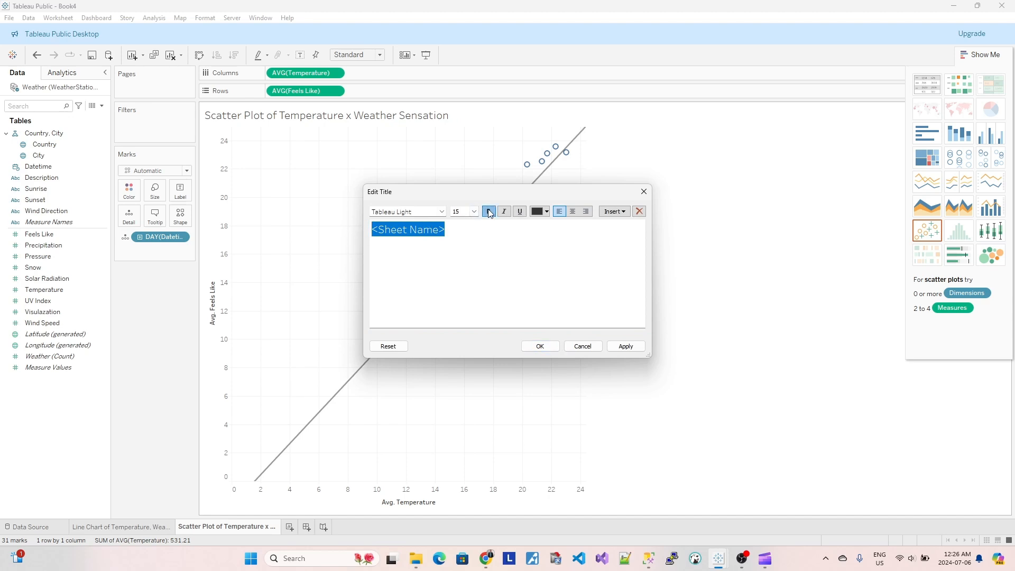
pyautogui.click(573, 211)
pyautogui.click(626, 346)
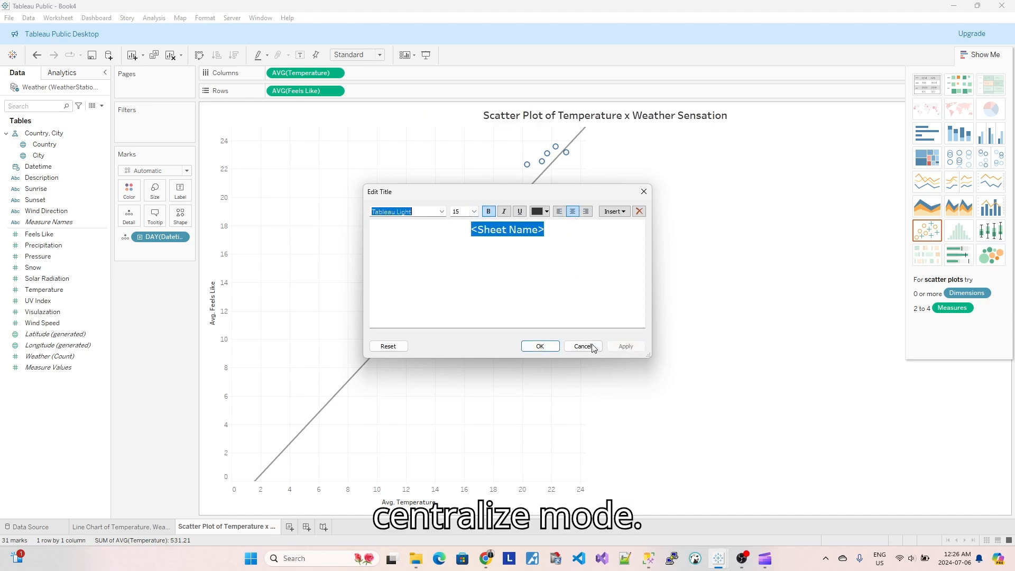
pyautogui.click(540, 346)
pyautogui.click(610, 115)
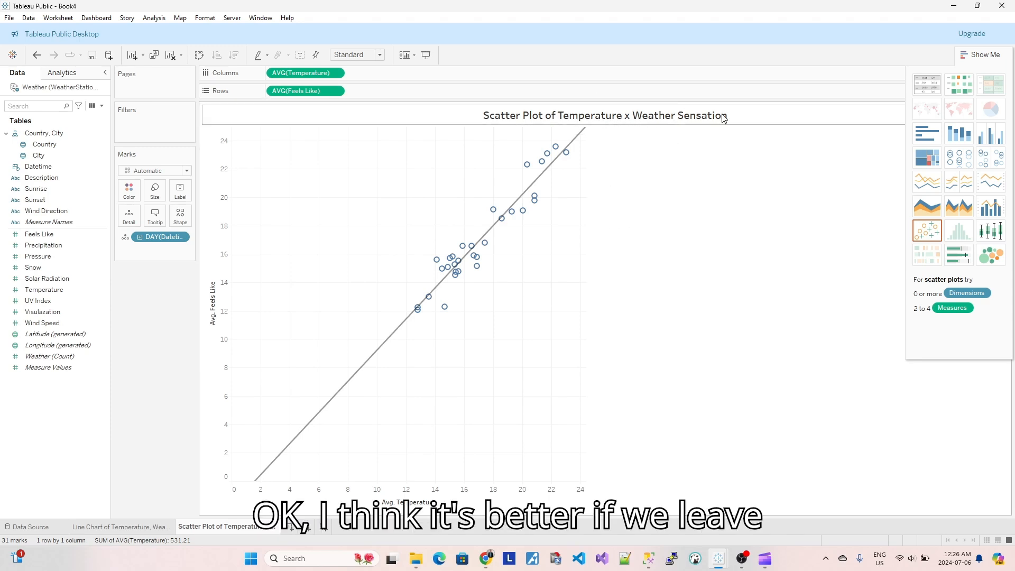
# Step: Align the scatter plot's title to the left
pyautogui.doubleClick(748, 115)
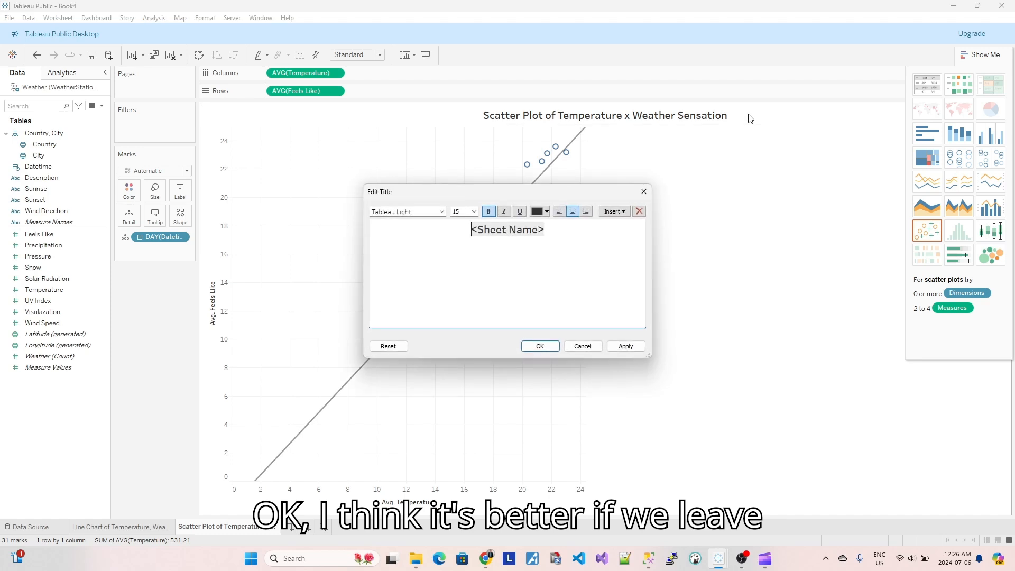
pyautogui.click(559, 212)
pyautogui.click(626, 347)
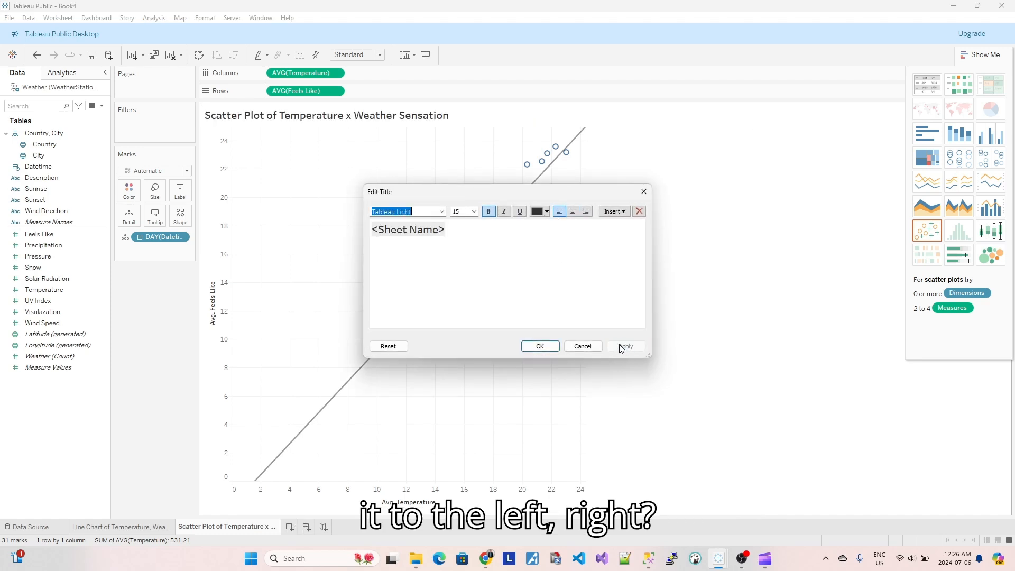
pyautogui.click(539, 347)
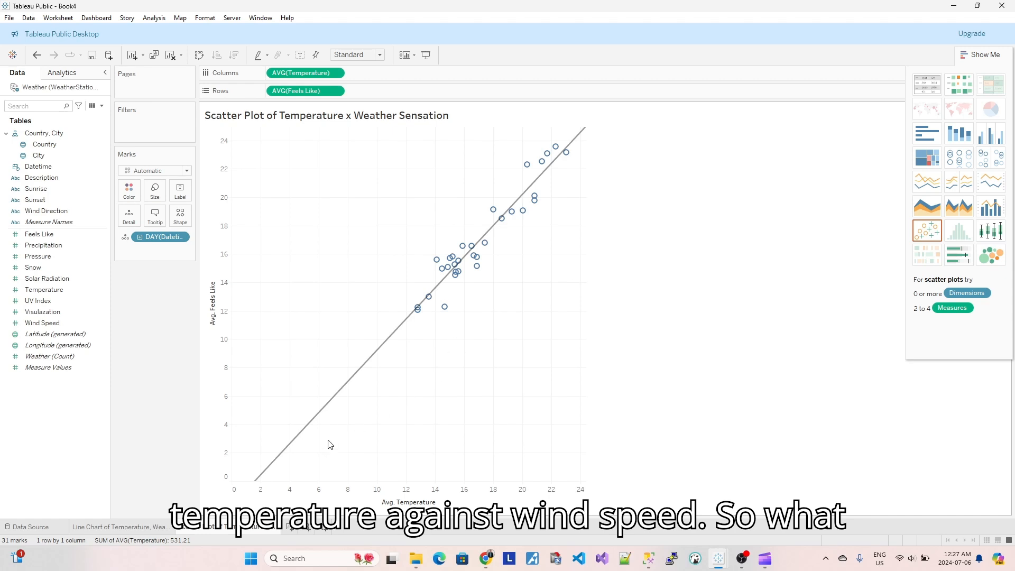
# Step: Duplicate the Temperature x Weather Sensation sheet and remove Feels Like from the copy's rows
pyautogui.rightClick(243, 533)
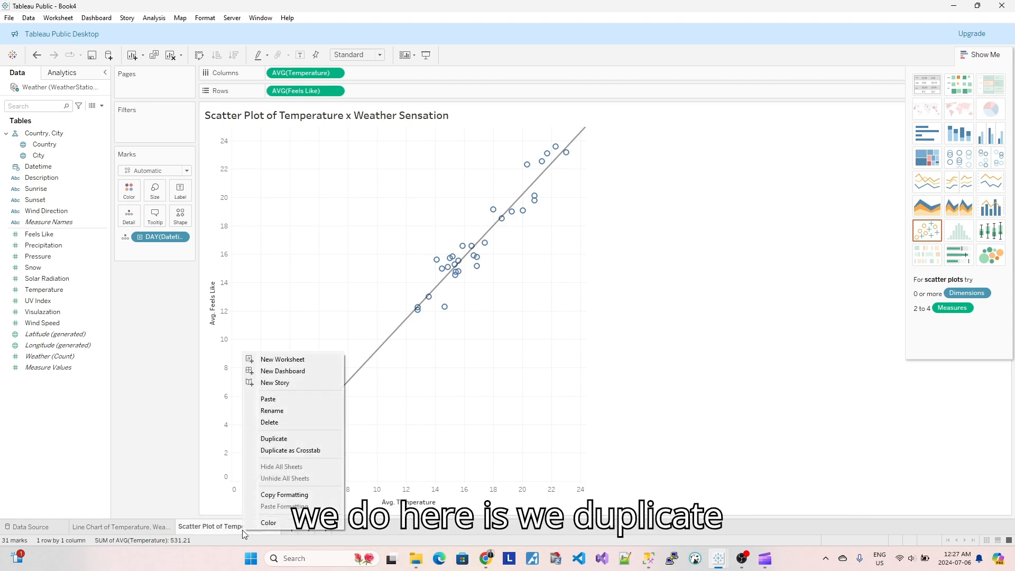
pyautogui.click(296, 439)
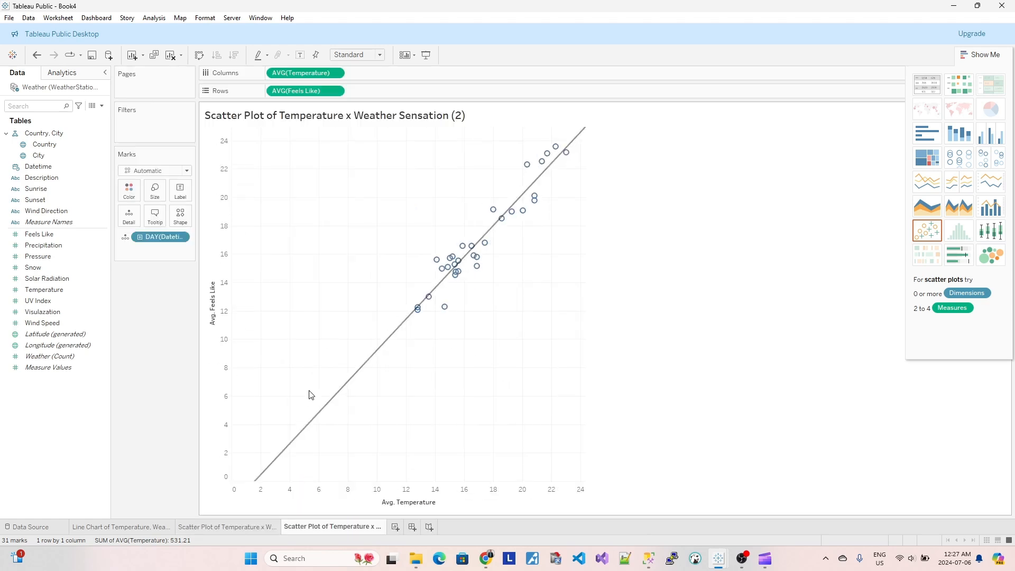
pyautogui.click(336, 91)
pyautogui.click(333, 300)
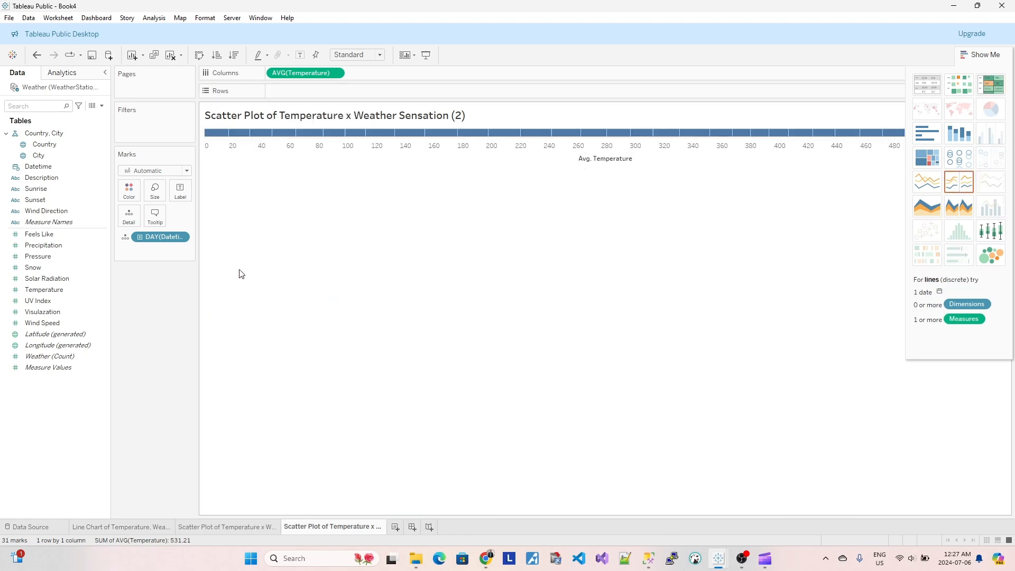
# Step: Add Wind Speed to the rows of the duplicated sheet and set its aggregation to Average
pyautogui.moveTo(42, 323); pyautogui.dragTo(312, 91)
pyautogui.click(335, 91)
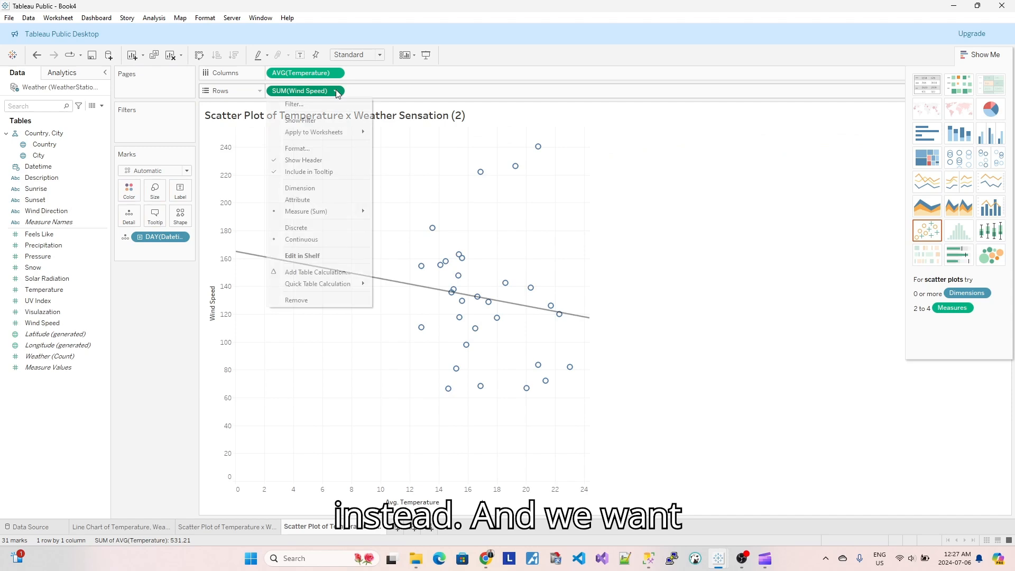
pyautogui.moveTo(346, 211)
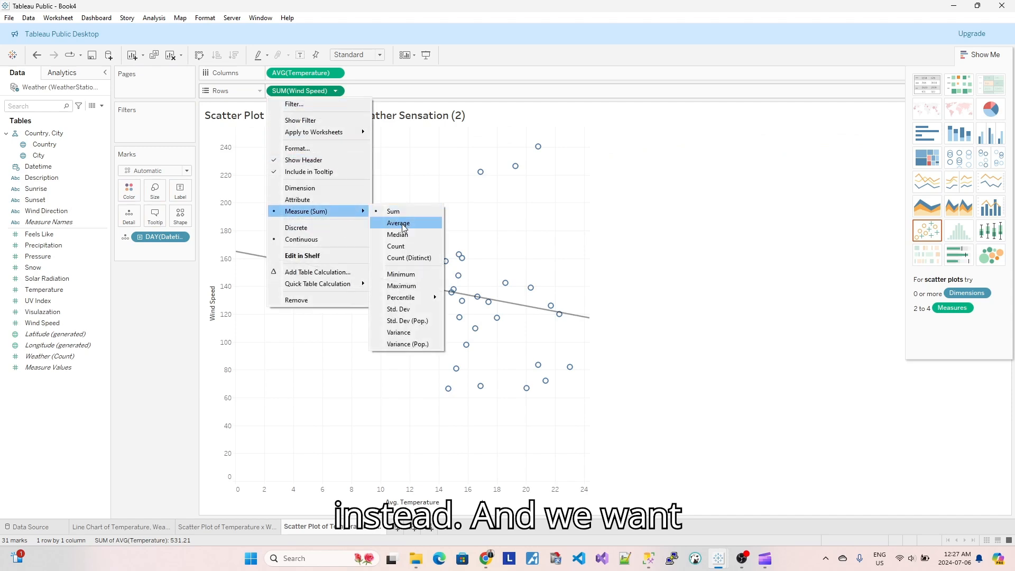
pyautogui.click(402, 223)
pyautogui.moveTo(375, 296)
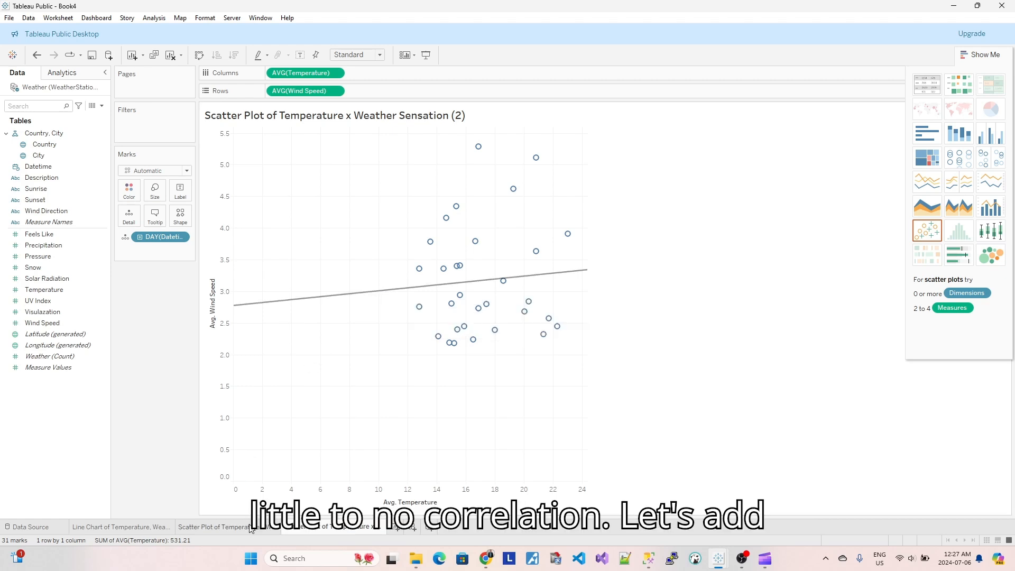
# Step: Show mark labels on the original Temperature x Weather Sensation scatter plot
pyautogui.click(217, 526)
pyautogui.click(187, 191)
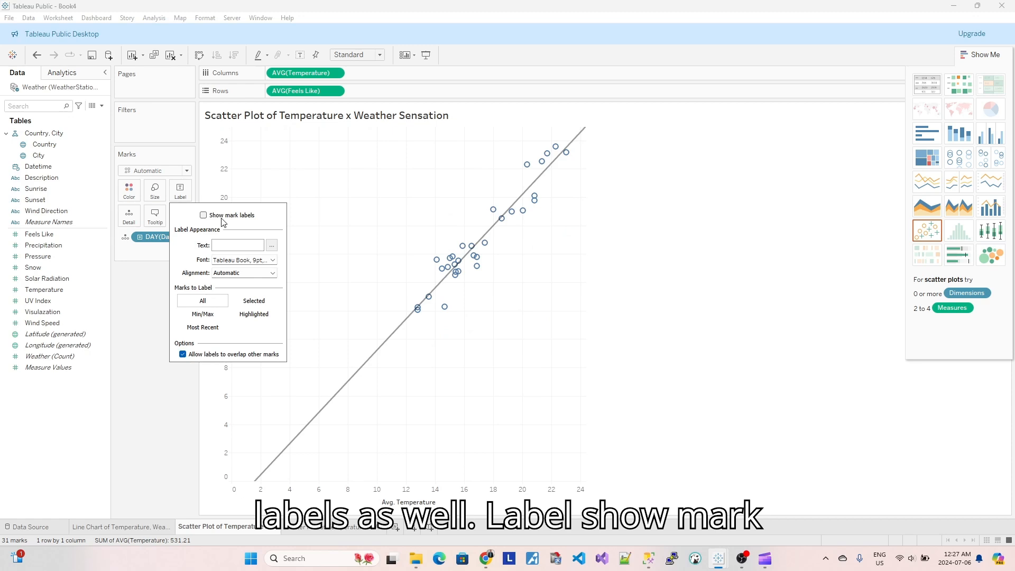
pyautogui.click(204, 214)
pyautogui.click(625, 323)
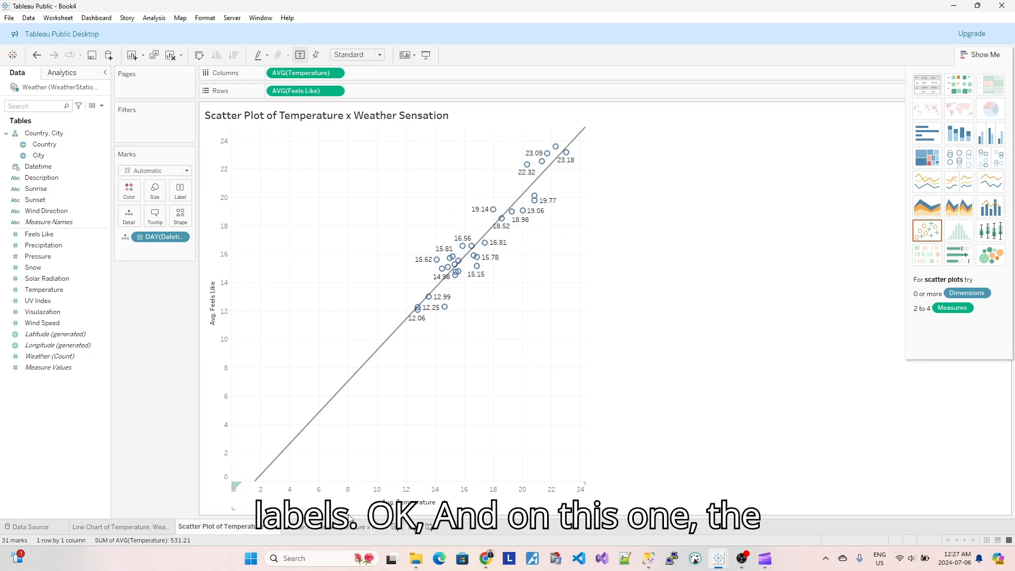
# Step: Show mark labels on the duplicated scatter plot of Temperature against Wind Speed
pyautogui.click(334, 528)
pyautogui.click(180, 192)
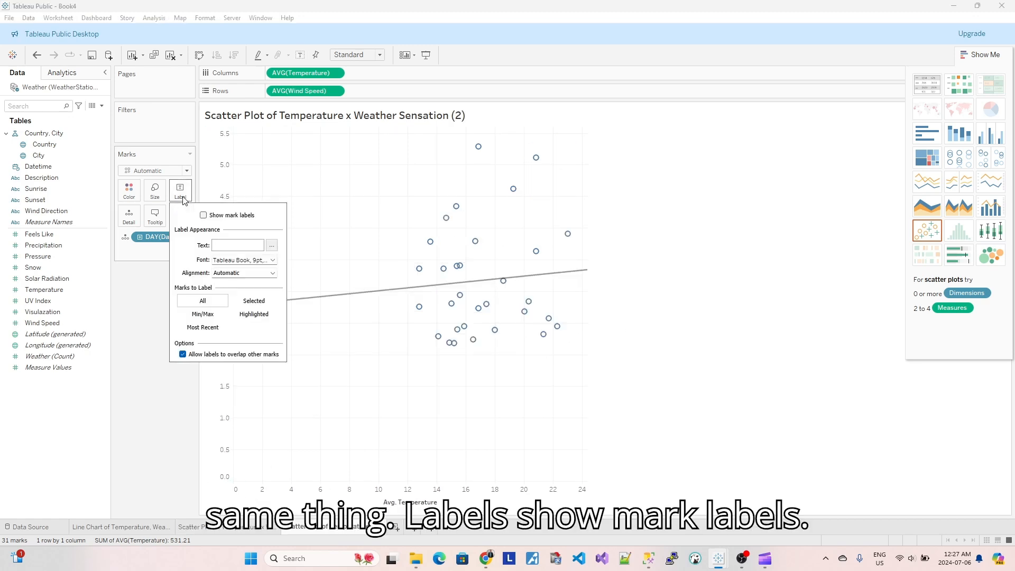
pyautogui.click(204, 216)
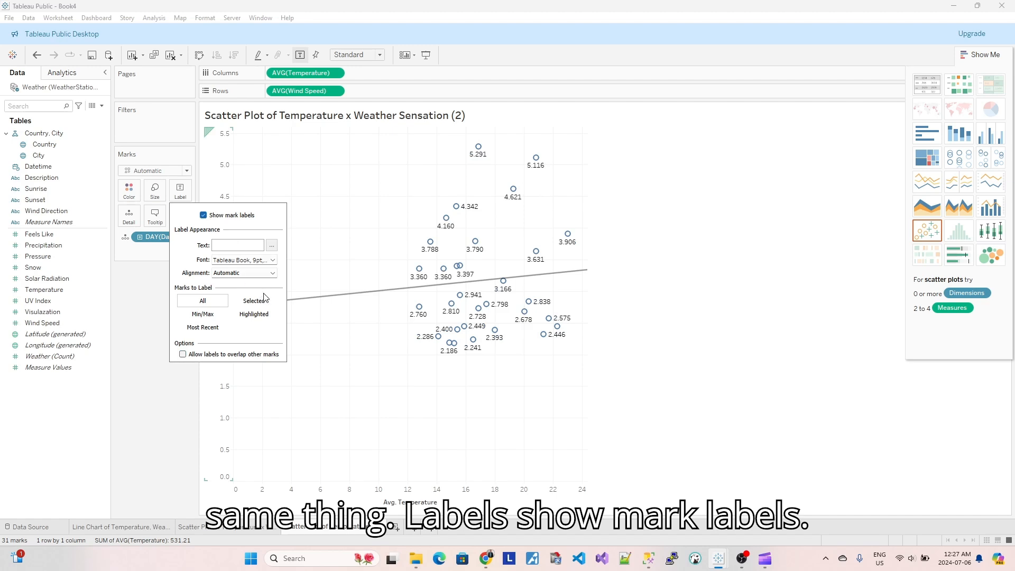
pyautogui.click(703, 329)
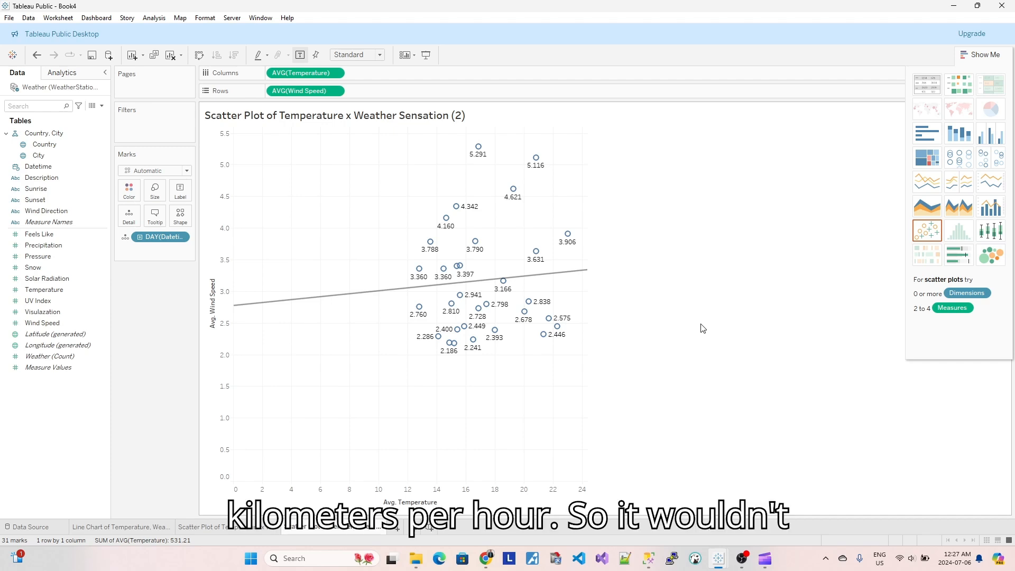
# Step: Compare the trend line equation, R-squared and P-value of the Wind Speed and Feels Like scatter plots
pyautogui.moveTo(394, 292)
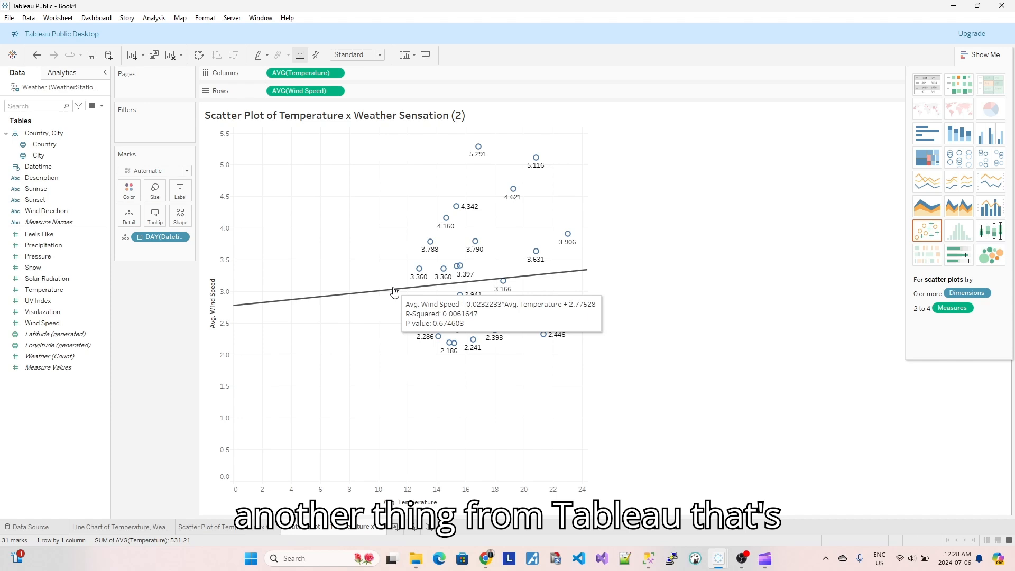
pyautogui.click(236, 525)
pyautogui.moveTo(383, 351)
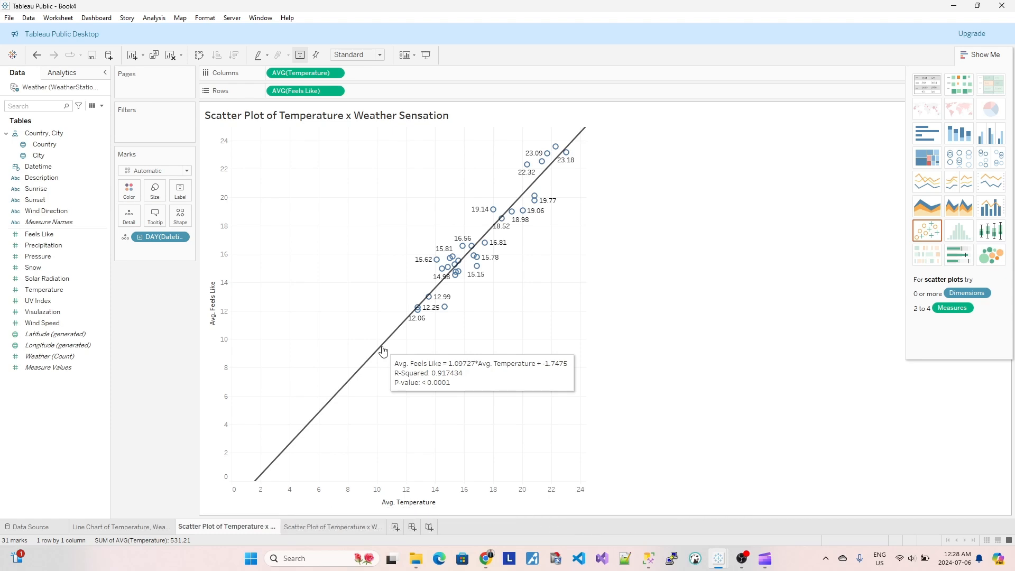
# Step: Rename the duplicated Wind Speed sheet as "Scatter Plot of Temperature x Wind Speed"
pyautogui.click(333, 528)
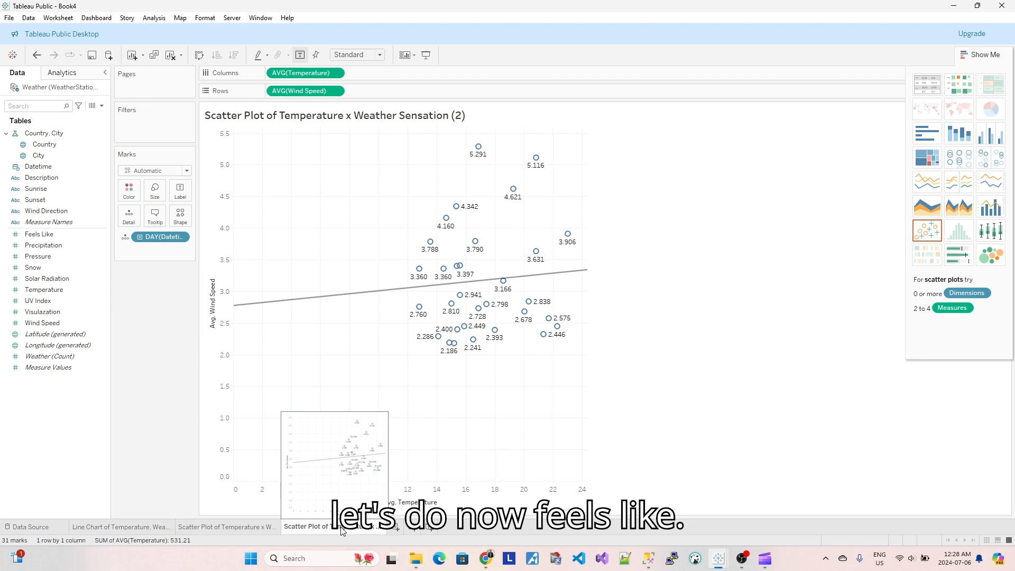
pyautogui.rightClick(341, 529)
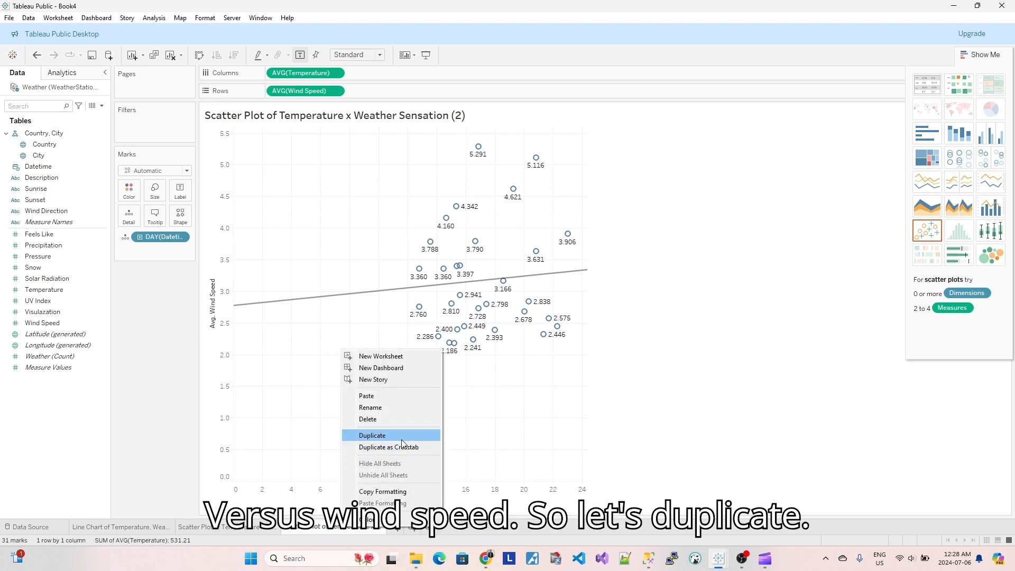
pyautogui.click(786, 324)
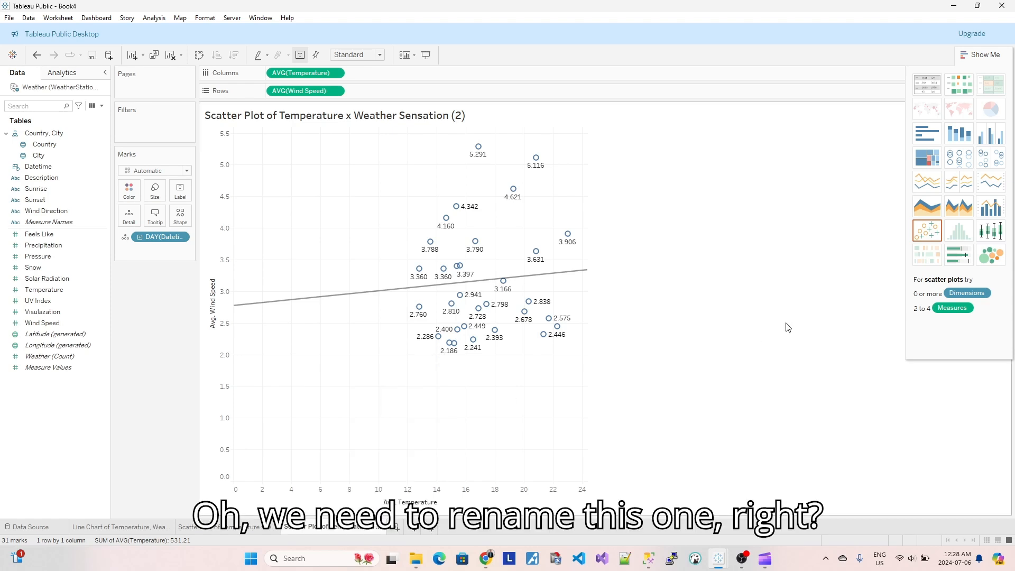
pyautogui.rightClick(371, 531)
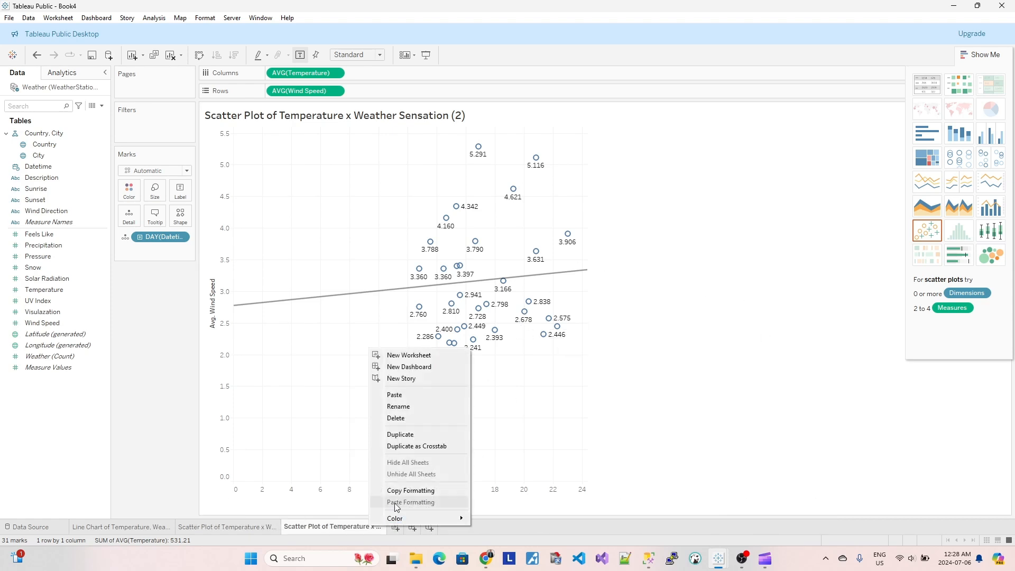
pyautogui.click(432, 410)
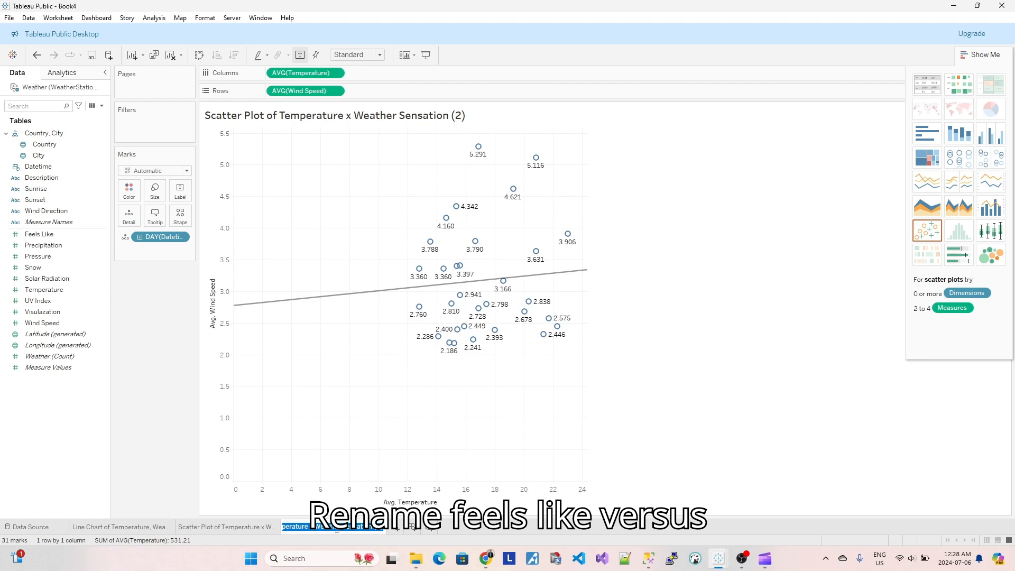
pyautogui.click(319, 525)
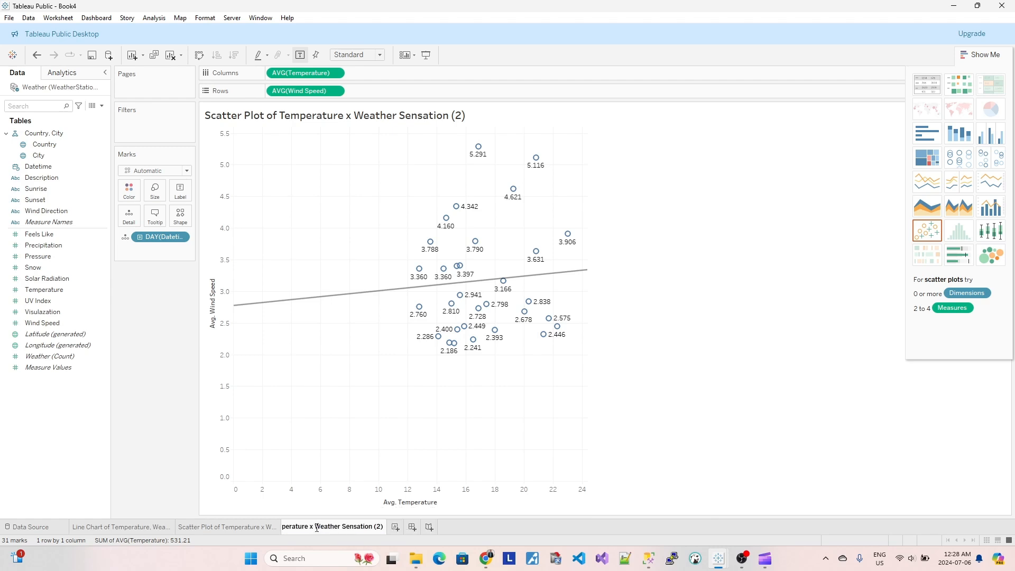
pyautogui.moveTo(318, 525); pyautogui.dragTo(385, 525)
pyautogui.write('Wind Sp')
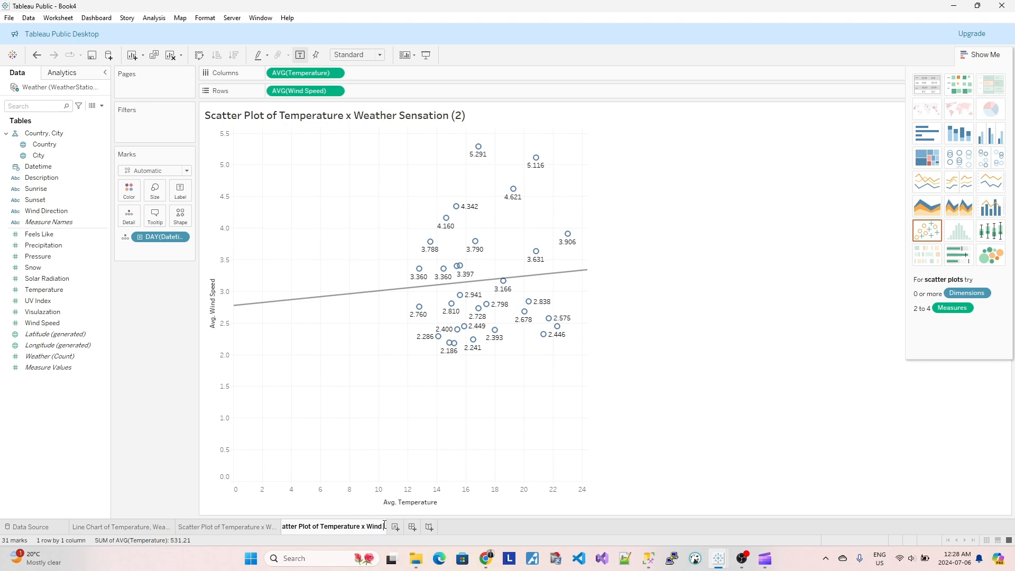
pyautogui.write('eed')
pyautogui.press('Return')
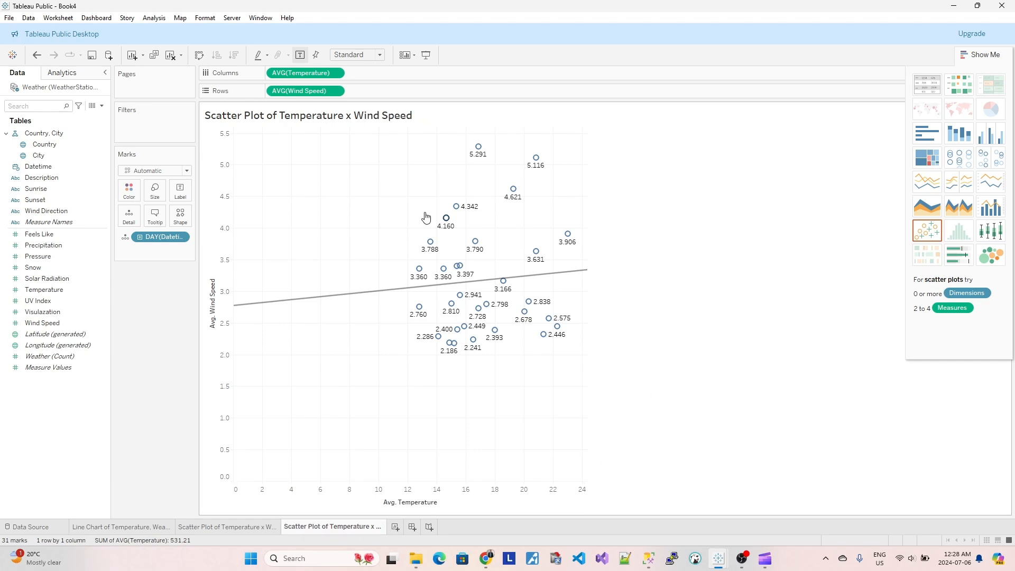
# Step: Duplicate the Temperature x Wind Speed scatter plot sheet and replace Temperature with Feels Like in the copy's columns
pyautogui.rightClick(335, 528)
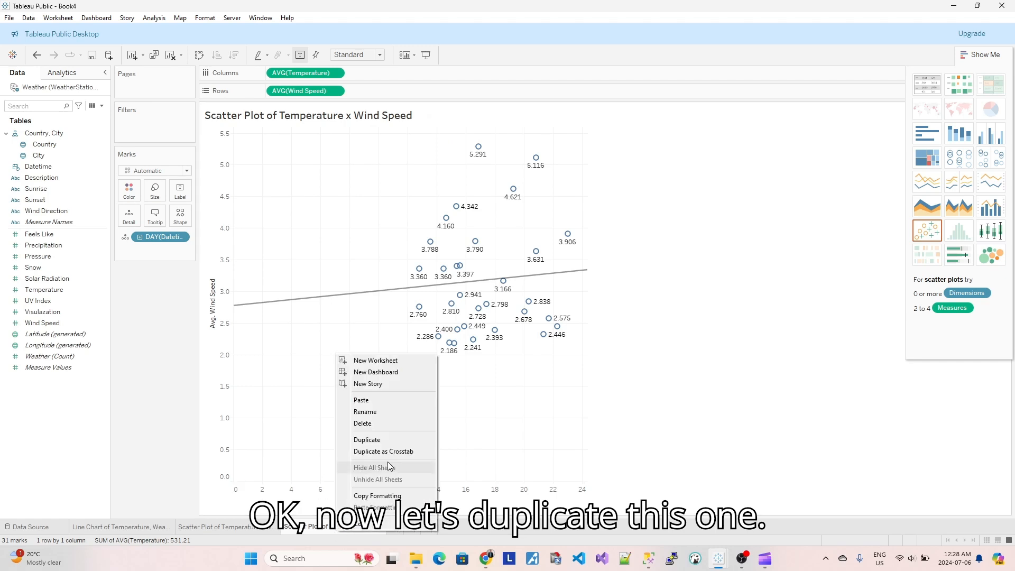
pyautogui.click(390, 440)
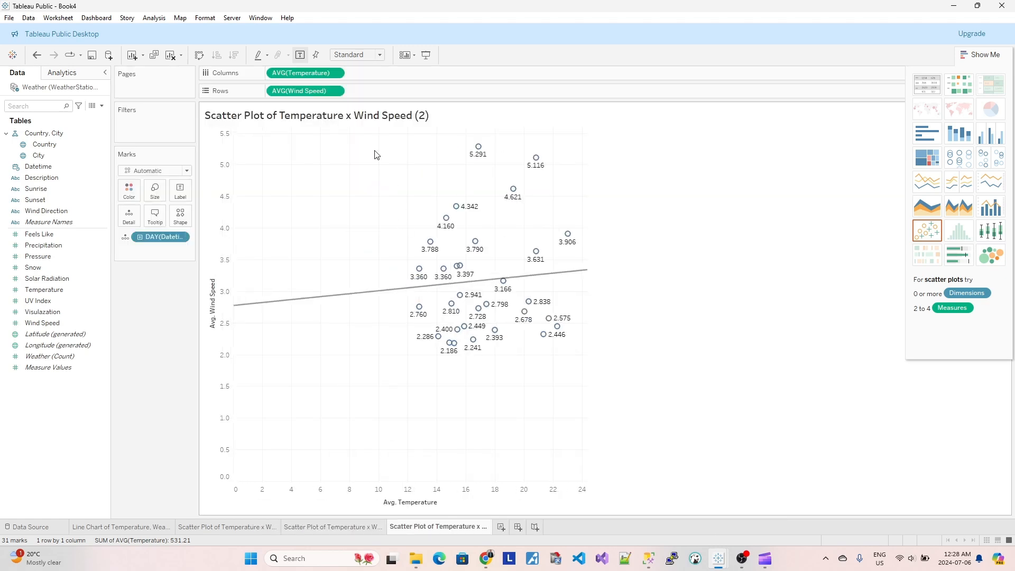
pyautogui.click(336, 73)
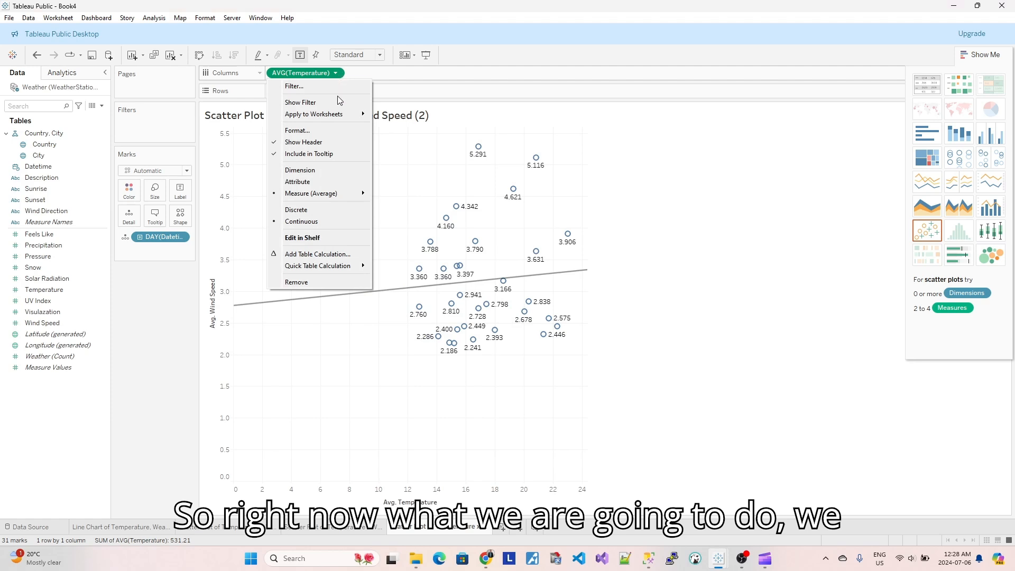
pyautogui.click(312, 282)
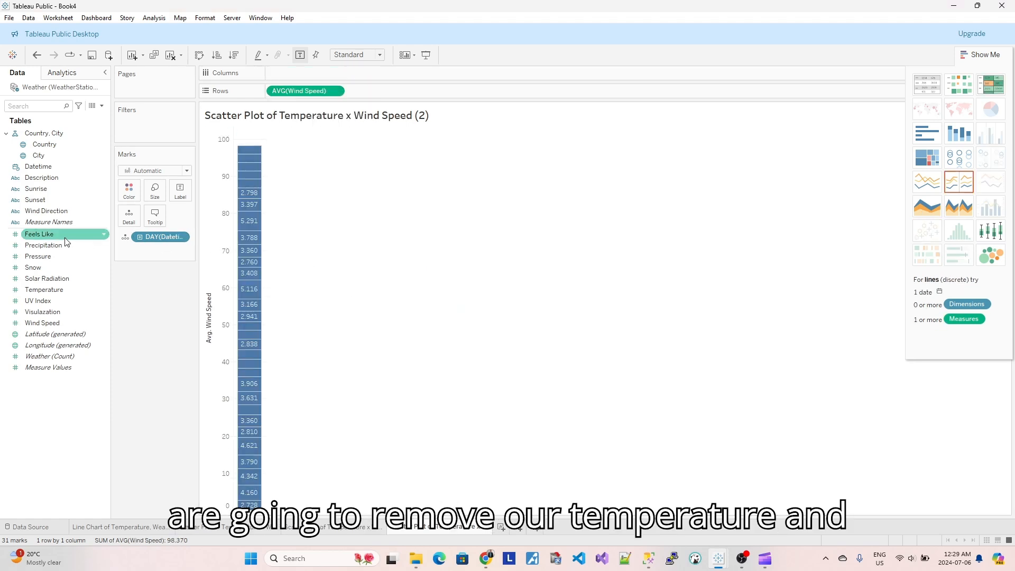
pyautogui.moveTo(51, 237); pyautogui.dragTo(317, 74)
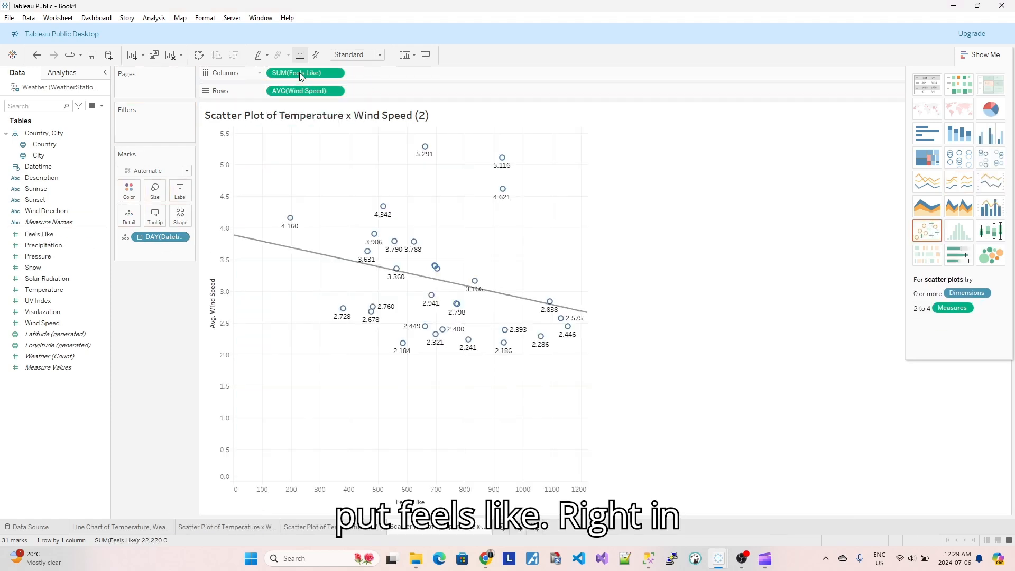
# Step: Aggregate Feels Like as an average and compare the trend line with the Temperature x Wind Speed sheet
pyautogui.click(335, 73)
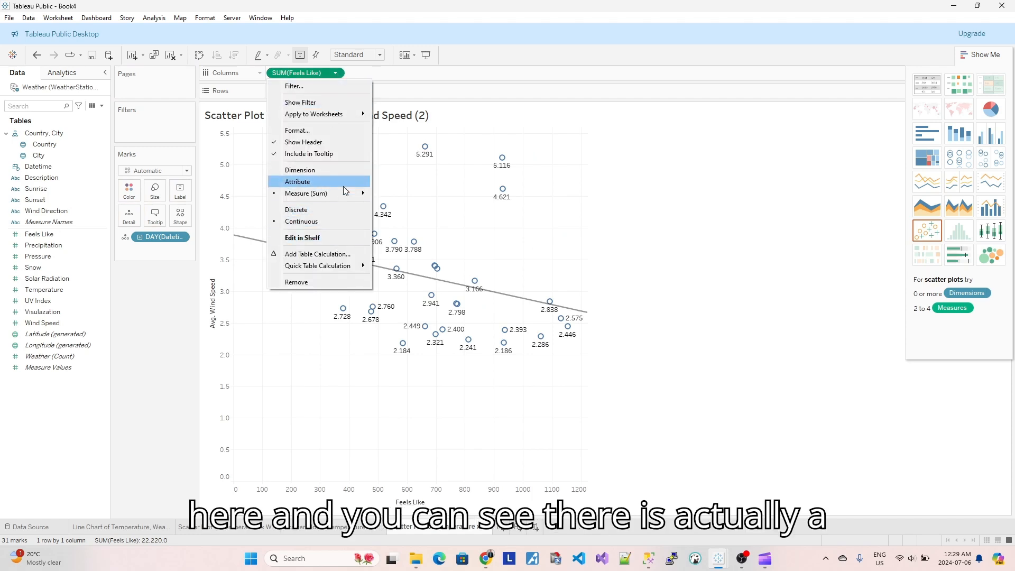
pyautogui.moveTo(348, 195)
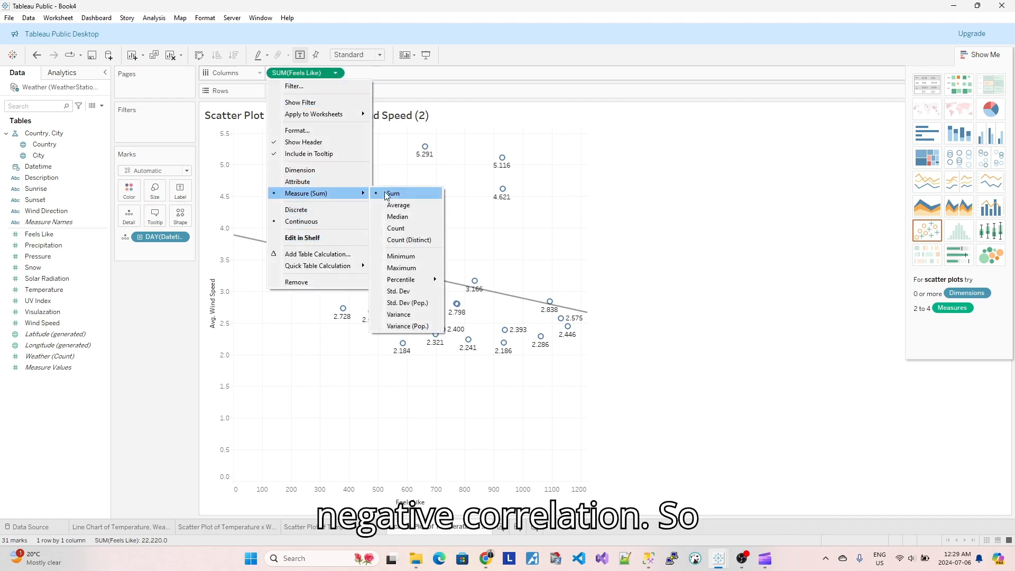
pyautogui.click(421, 206)
pyautogui.moveTo(576, 295)
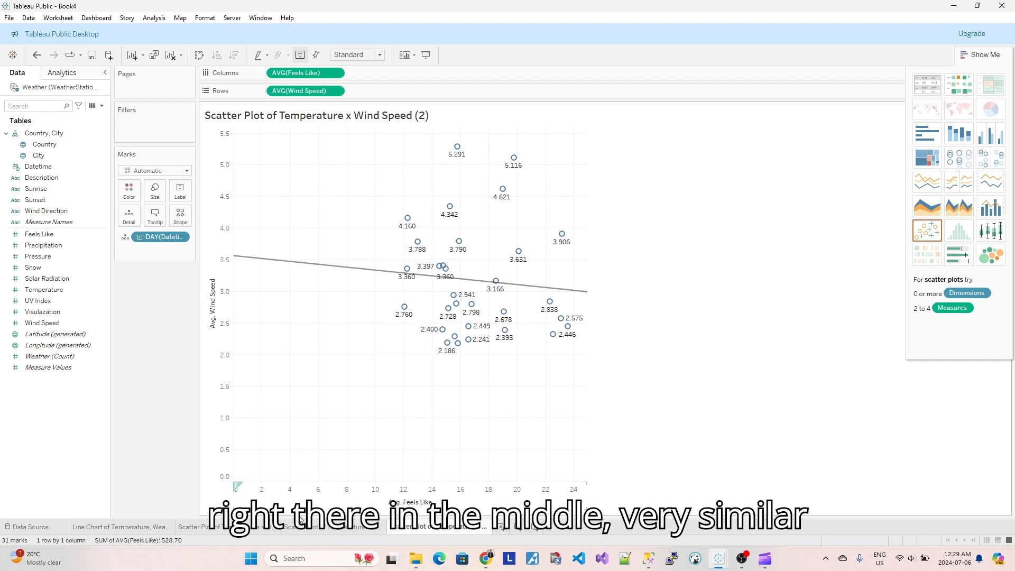
pyautogui.click(377, 527)
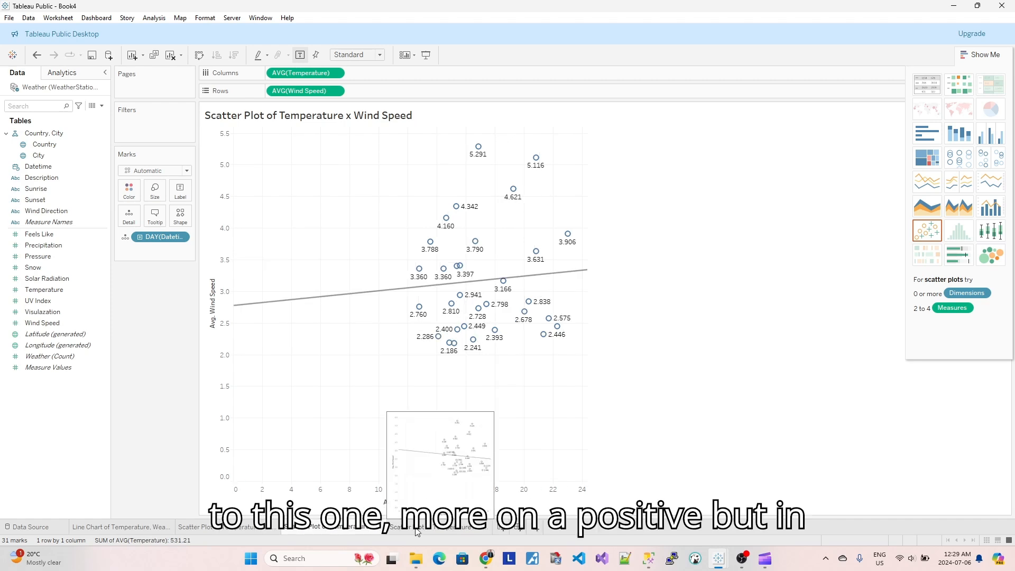
pyautogui.click(416, 531)
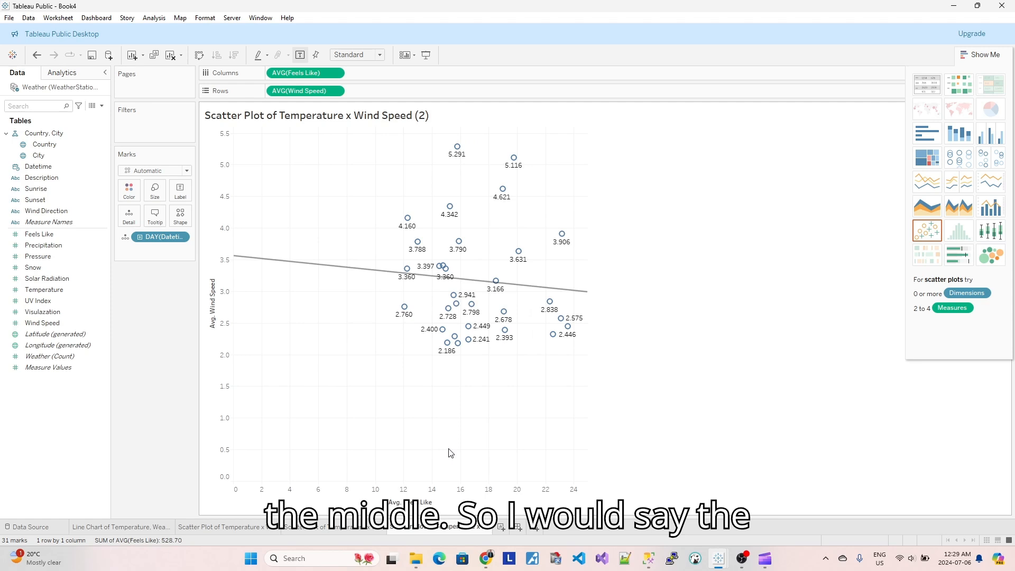
# Step: Rename the duplicated Feels Like sheet as "Scatter Plot of WeatherSensation x Wind Speed"
pyautogui.rightClick(447, 529)
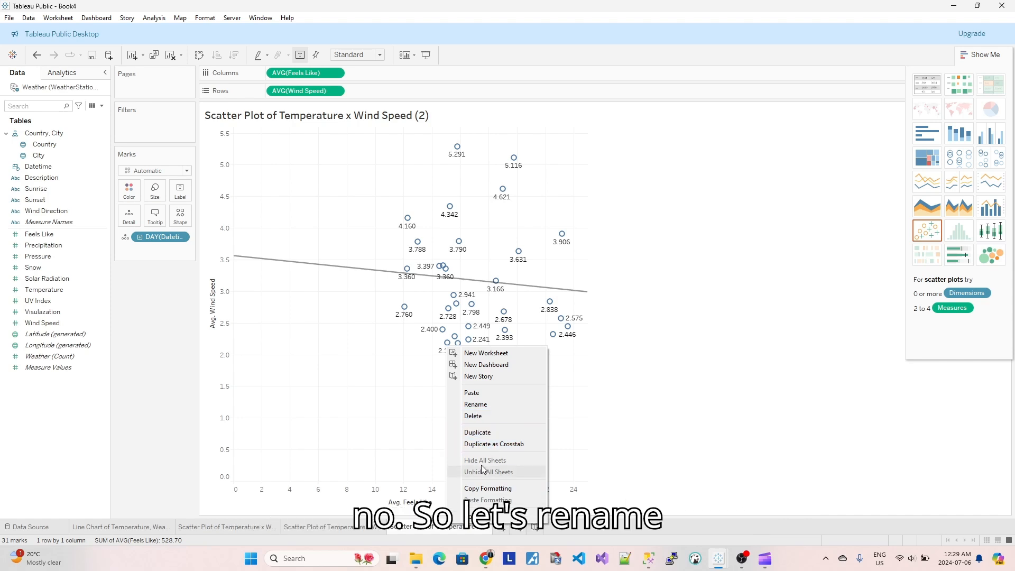
pyautogui.click(503, 405)
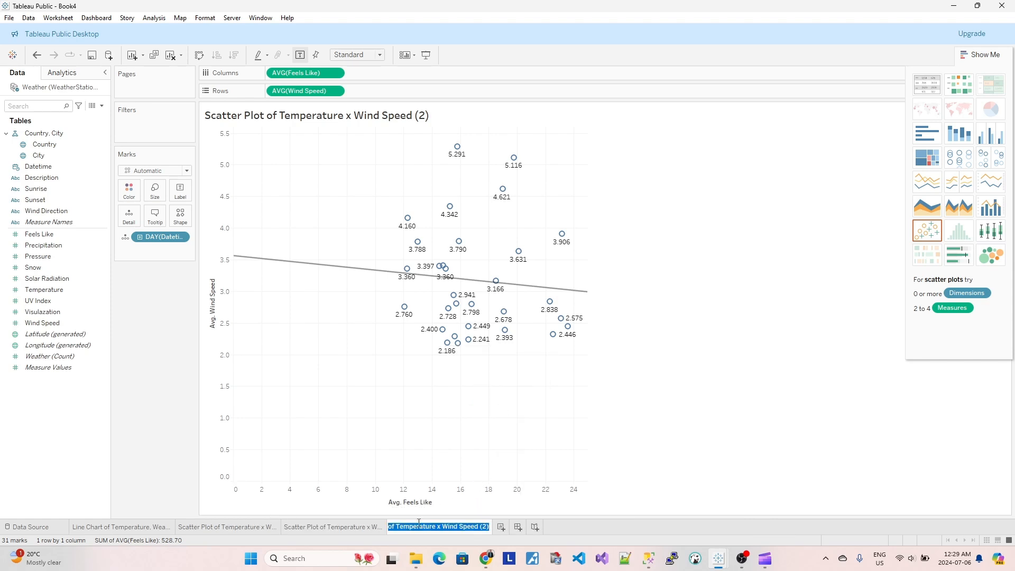
pyautogui.click(399, 528)
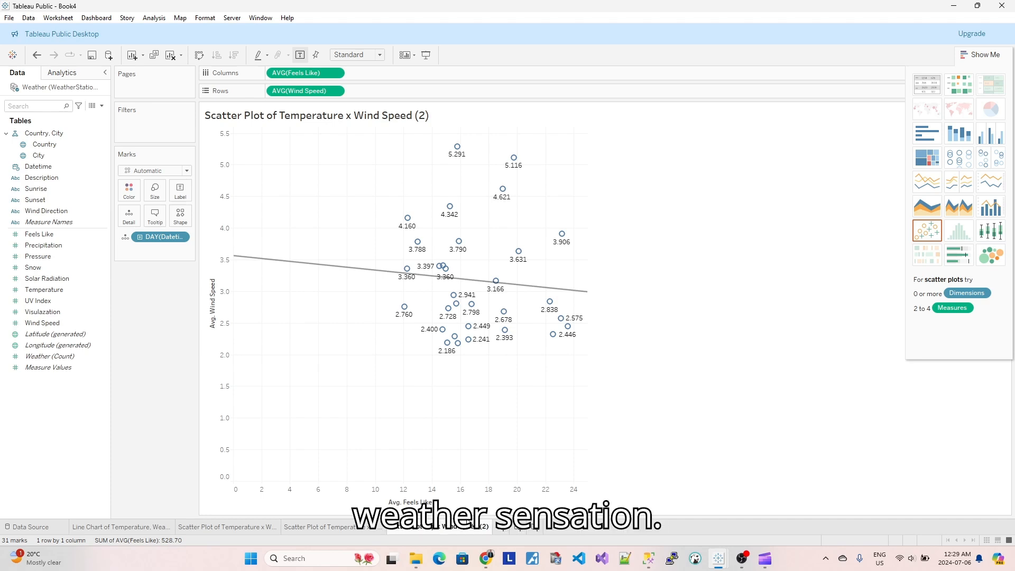
pyautogui.write('WeatherSensation')
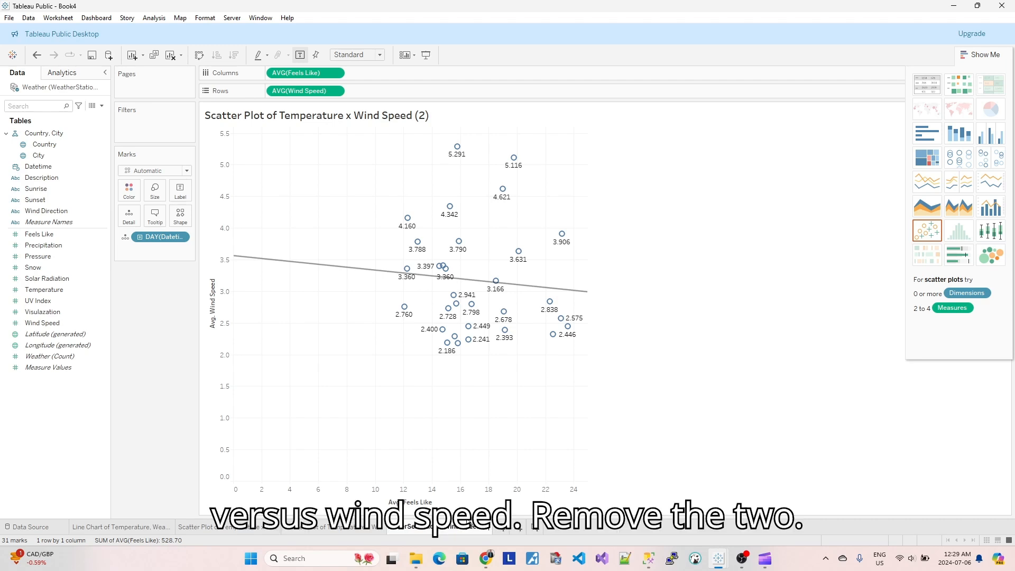
pyautogui.press('Return')
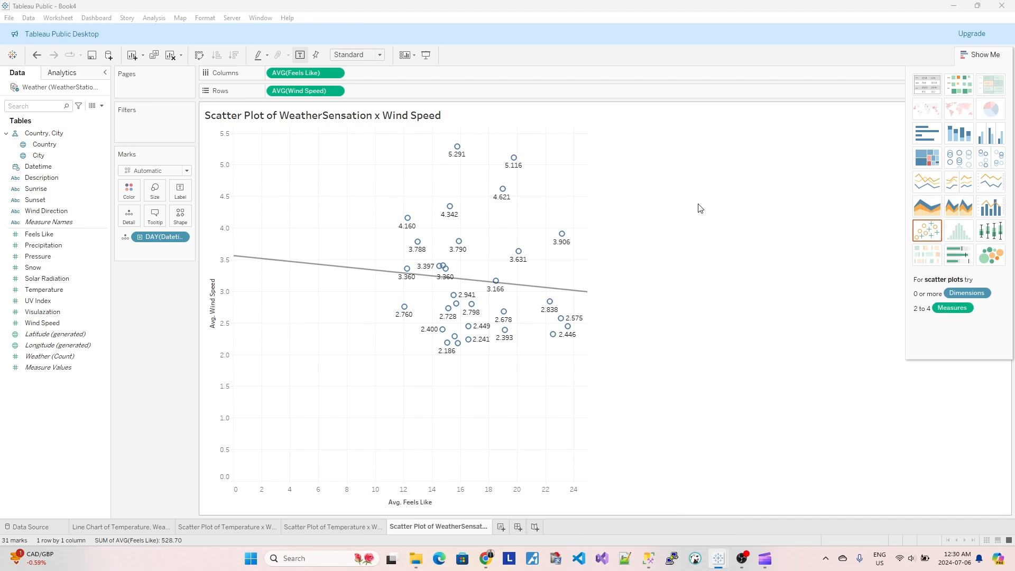
# Step: Add a new worksheet to Book4 and place Datetime in its rows
pyautogui.click(501, 527)
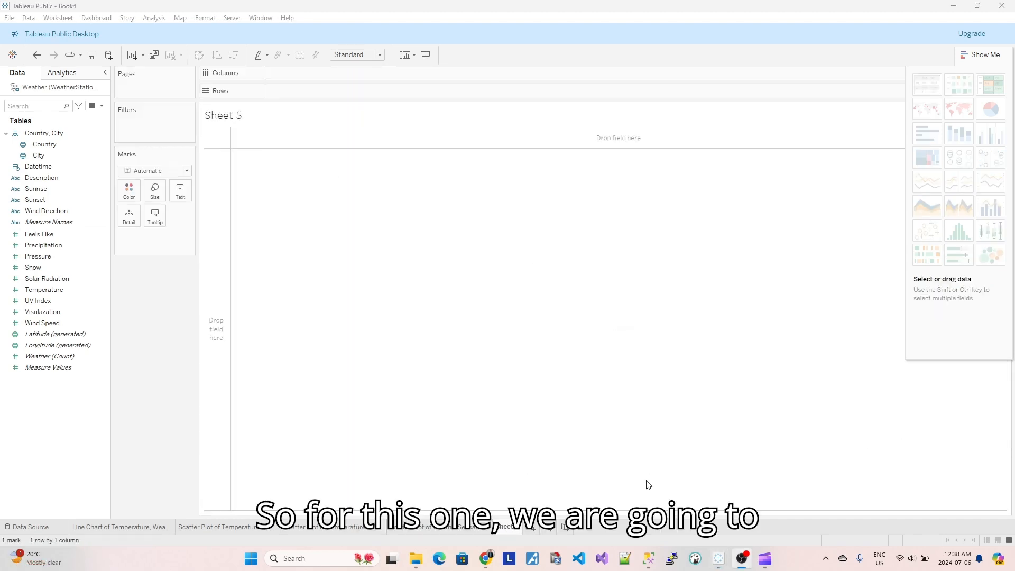
pyautogui.moveTo(722, 558)
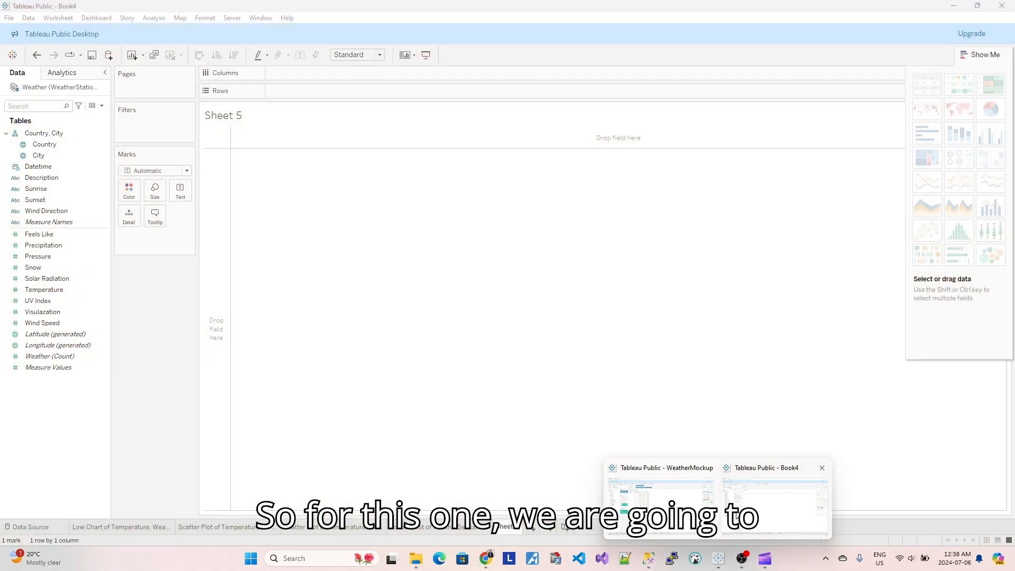
pyautogui.click(740, 515)
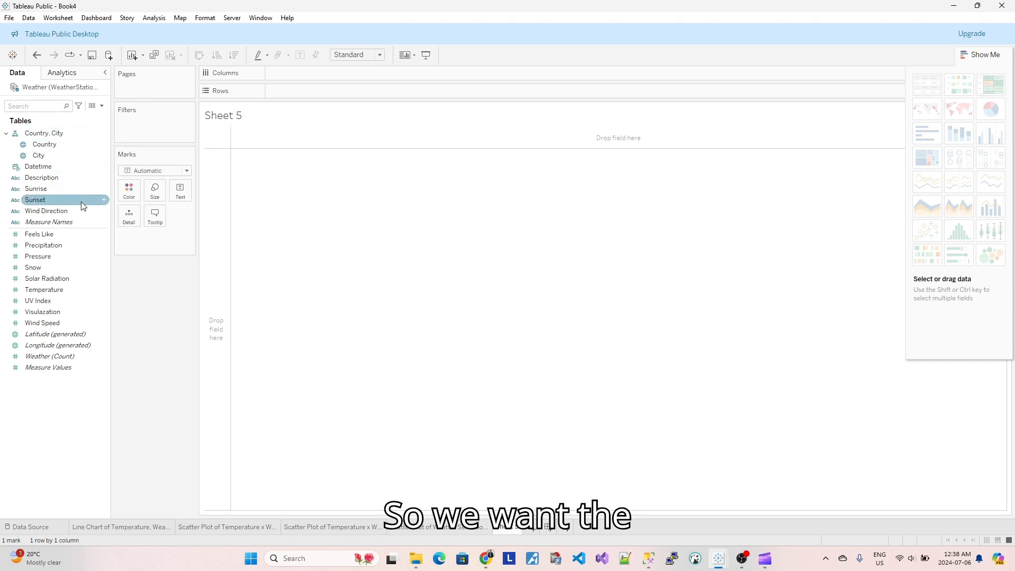
pyautogui.moveTo(38, 166); pyautogui.dragTo(306, 93)
# Step: Drill the Datetime rows down to month and day, removing the year and quarter levels
pyautogui.click(275, 91)
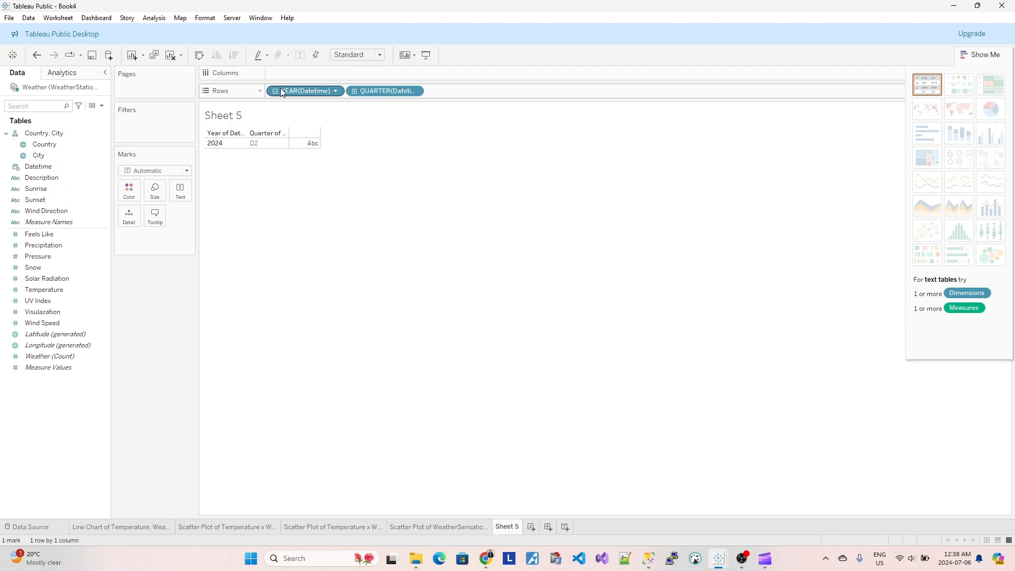
pyautogui.click(354, 91)
pyautogui.click(339, 91)
pyautogui.click(338, 493)
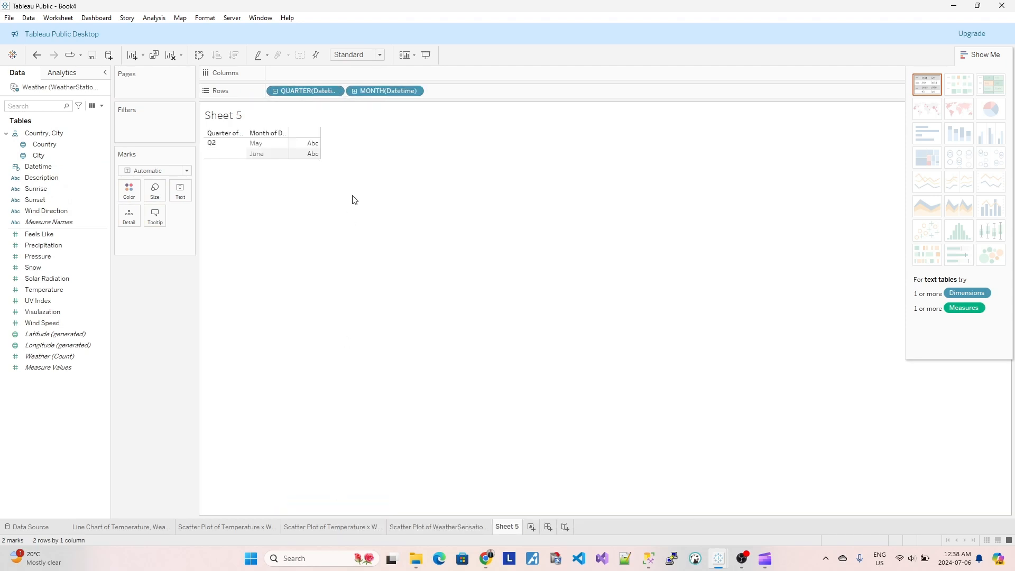
pyautogui.click(335, 91)
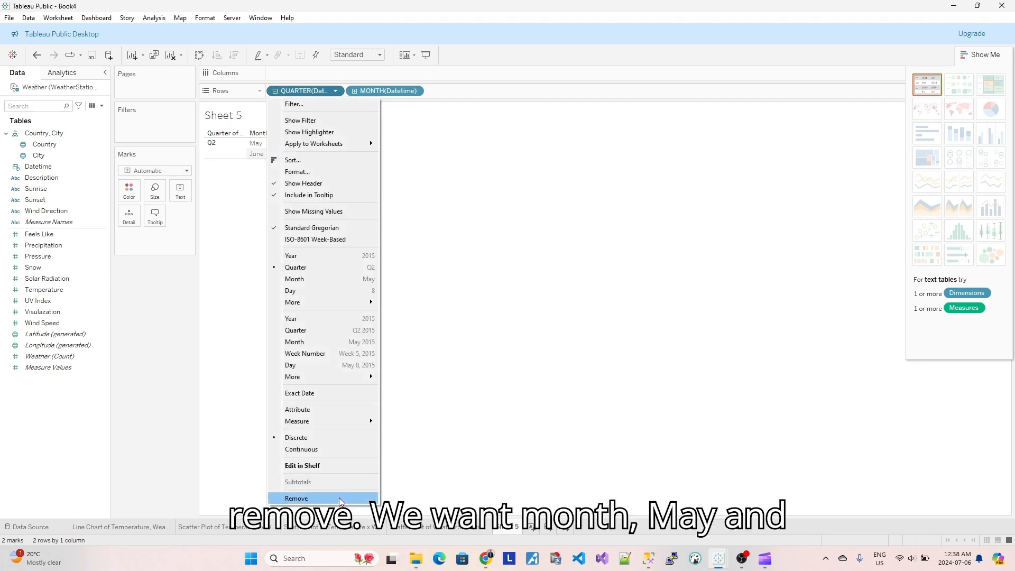
pyautogui.click(340, 499)
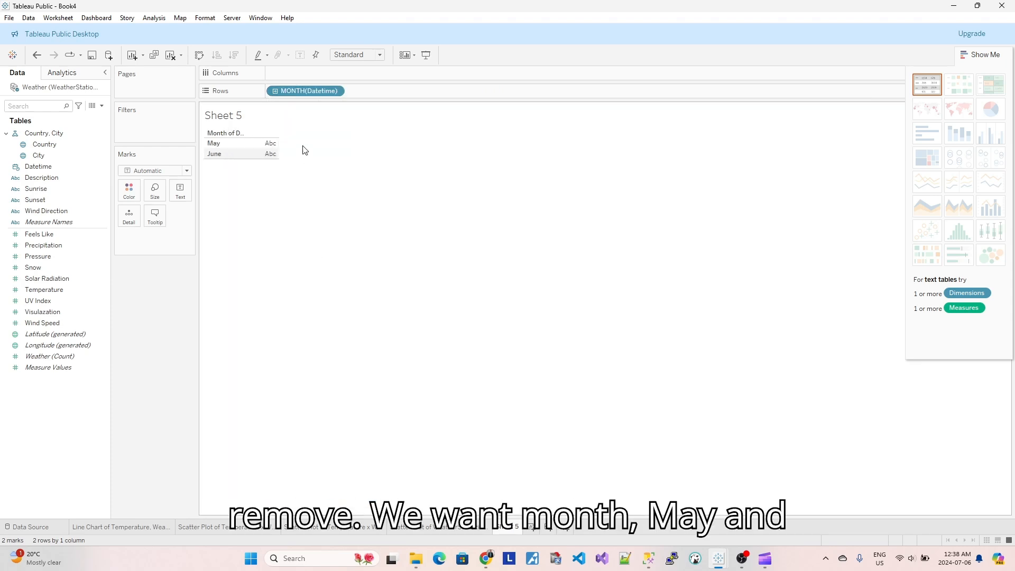
pyautogui.click(276, 92)
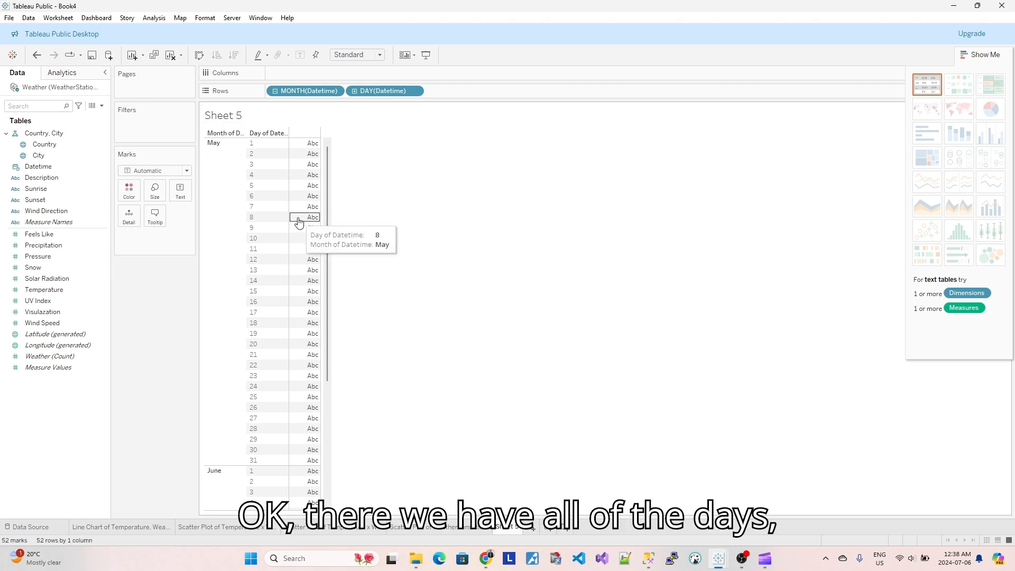
# Step: Place Measure Names in the columns and add the Feels Like and Temperature measures
pyautogui.moveTo(49, 222); pyautogui.dragTo(303, 72)
pyautogui.click(50, 235)
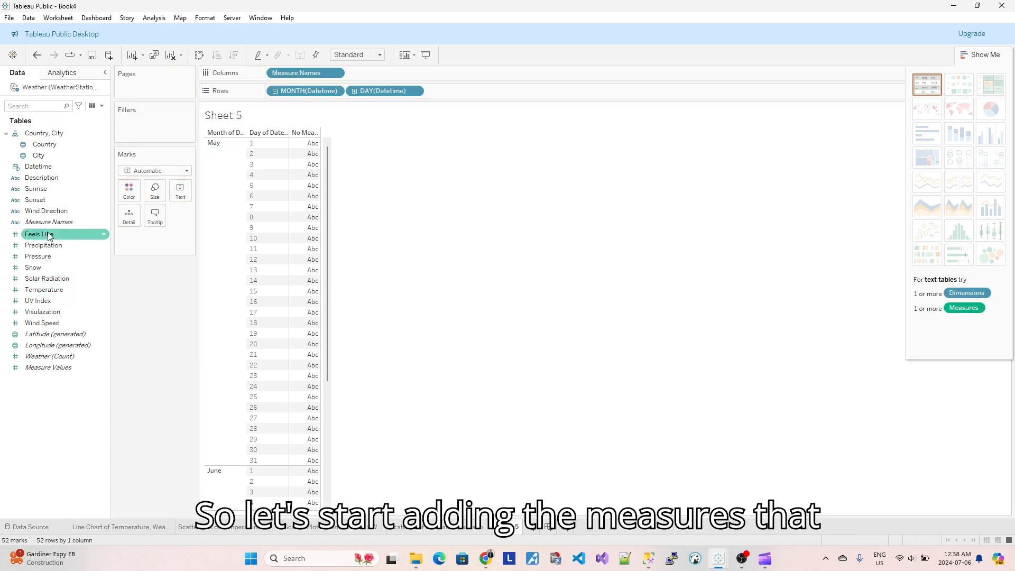
pyautogui.moveTo(47, 237); pyautogui.dragTo(411, 75)
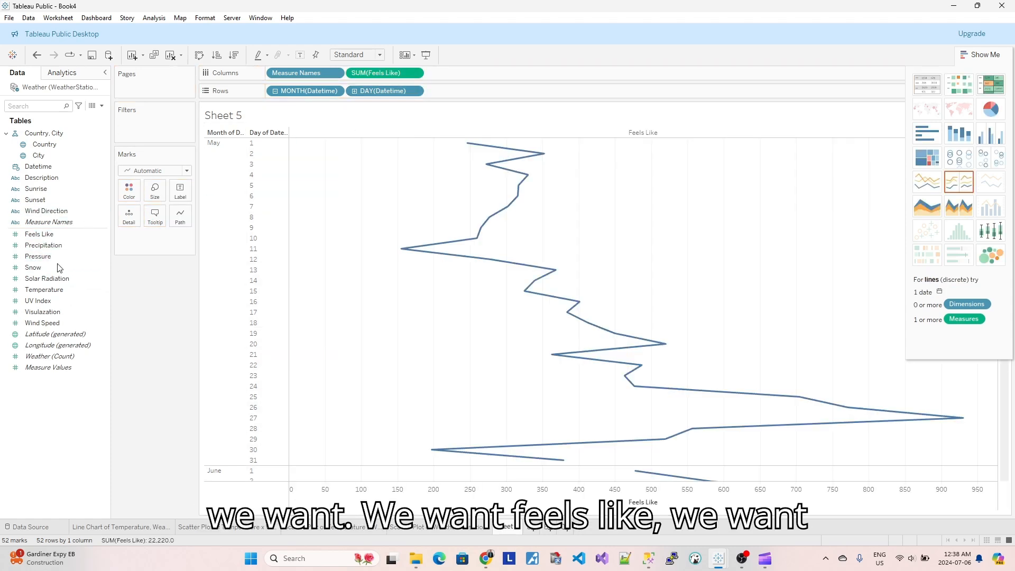
pyautogui.moveTo(45, 290); pyautogui.dragTo(363, 73)
# Step: Aggregate both Temperature and Feels Like as averages in the columns
pyautogui.click(415, 73)
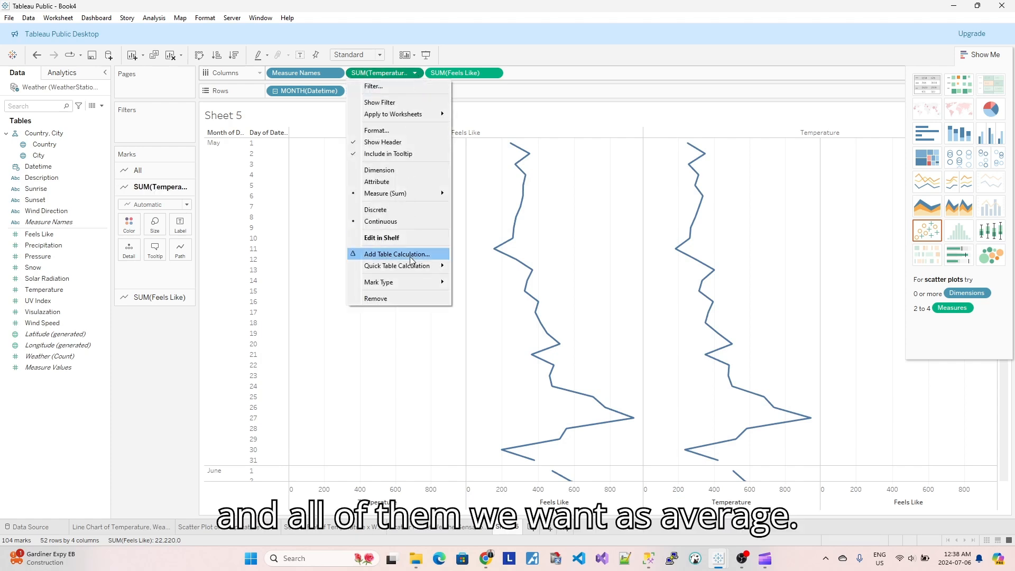
pyautogui.moveTo(423, 193)
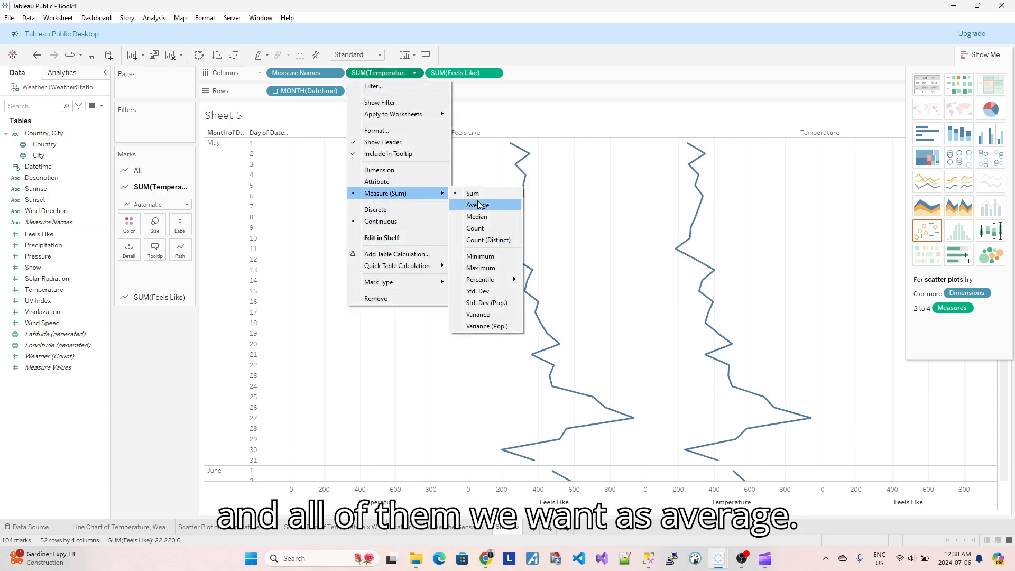
pyautogui.click(479, 204)
pyautogui.click(496, 74)
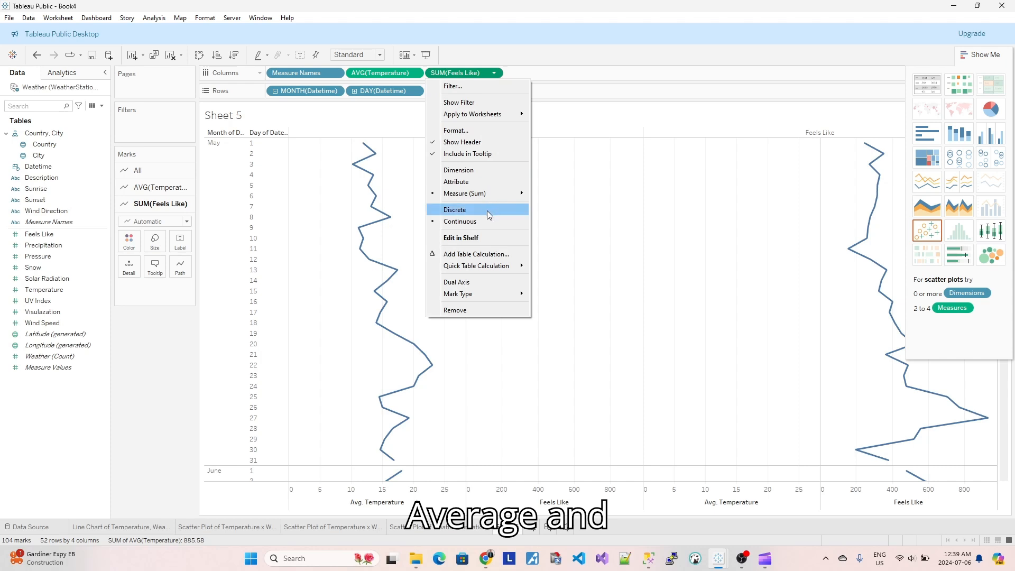
pyautogui.moveTo(490, 191)
pyautogui.click(554, 205)
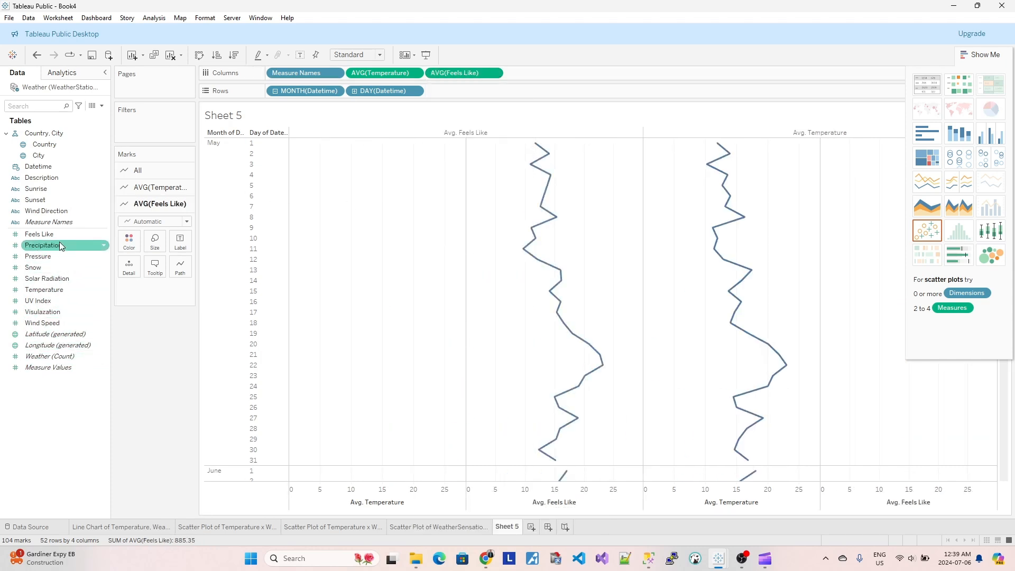
# Step: Add Wind Speed to the columns after Feels Like and aggregate it as an average
pyautogui.click(61, 324)
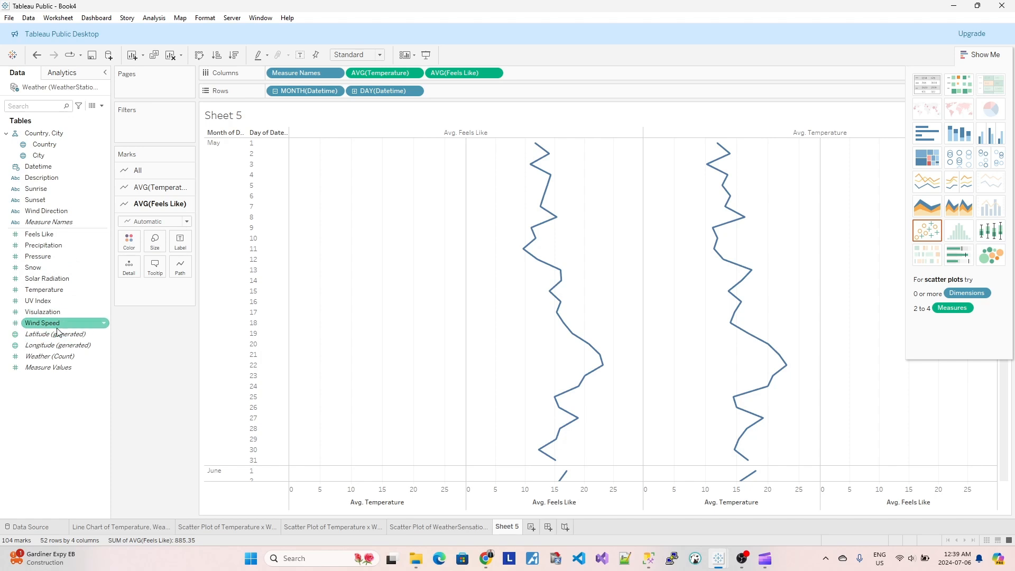
pyautogui.moveTo(59, 324); pyautogui.dragTo(544, 75)
pyautogui.click(573, 74)
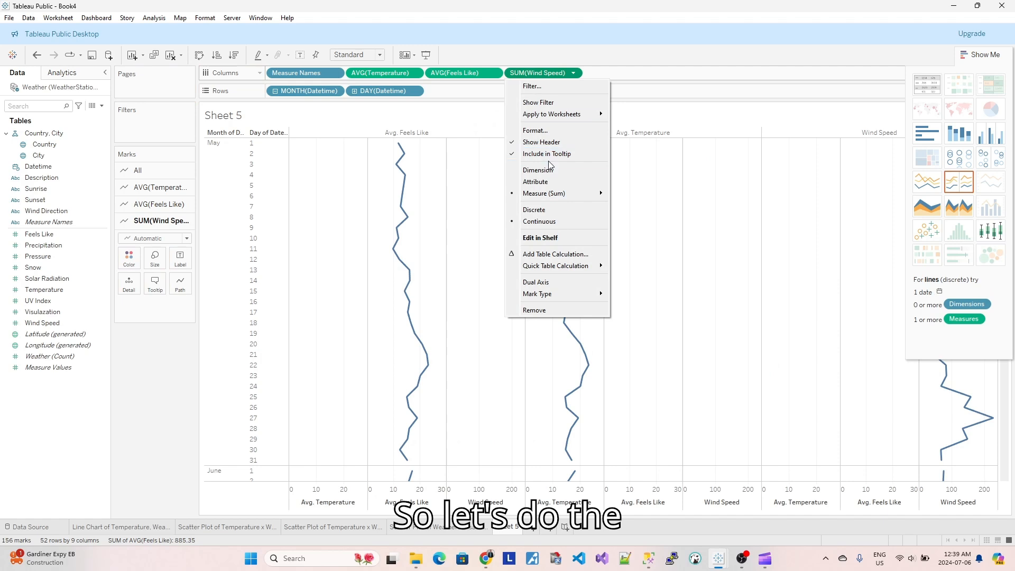
pyautogui.moveTo(558, 203)
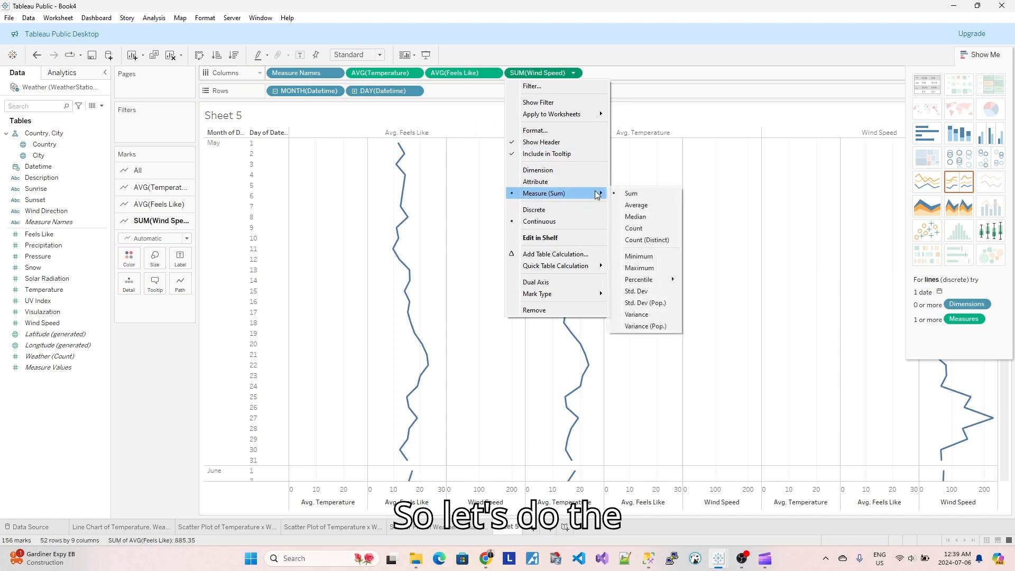
pyautogui.click(634, 205)
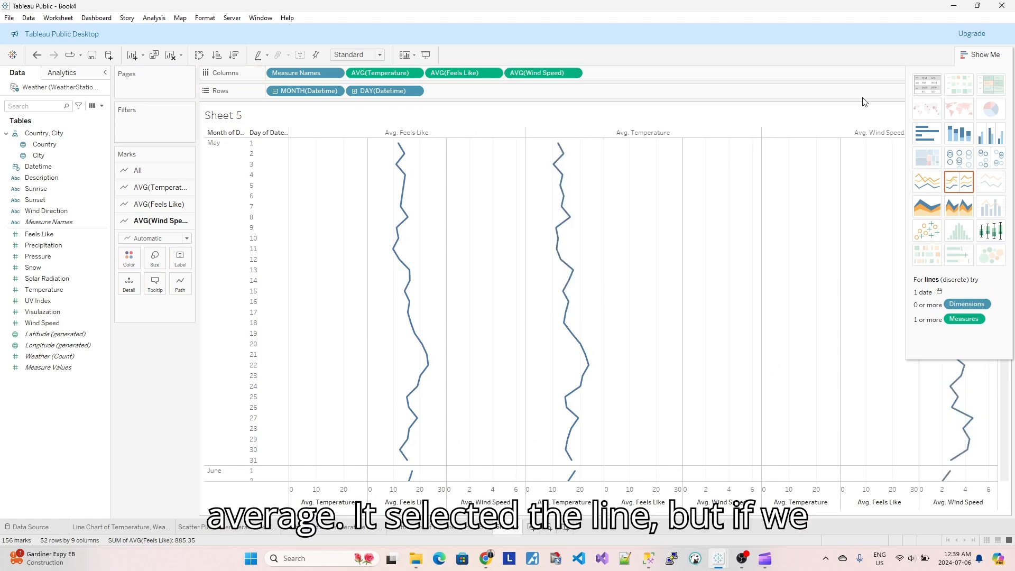
# Step: Convert the line view to a text table and swap its rows and columns so the dates run down the rows
pyautogui.click(927, 91)
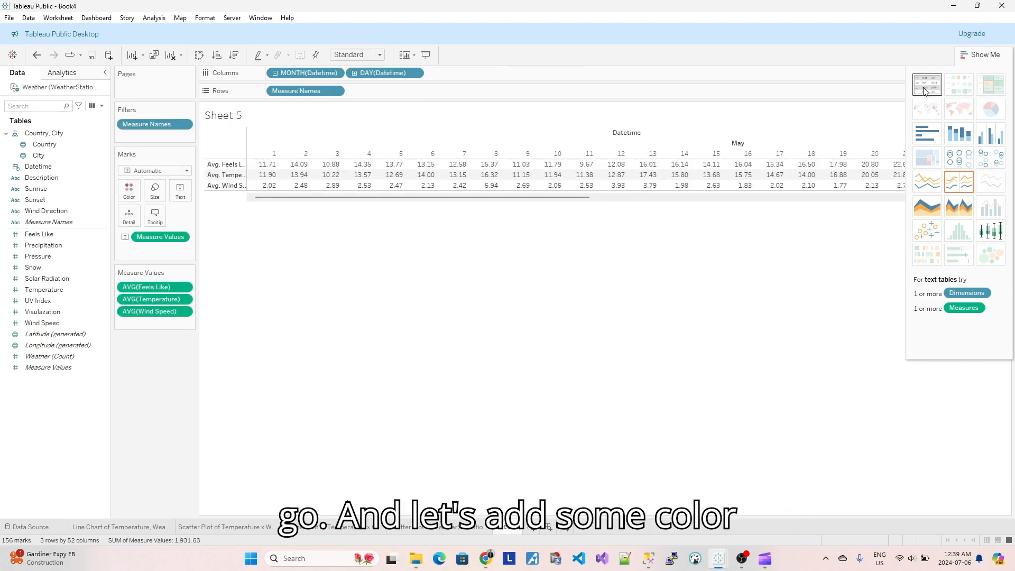
pyautogui.click(199, 55)
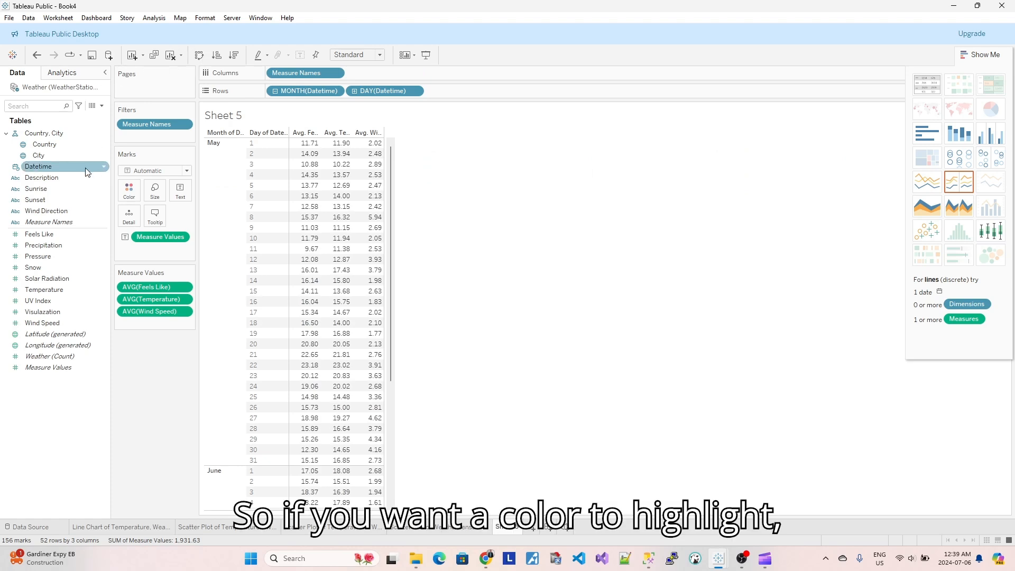
# Step: Add Temperature to the marks as a color encoding for the table and open its color settings for editing
pyautogui.click(72, 179)
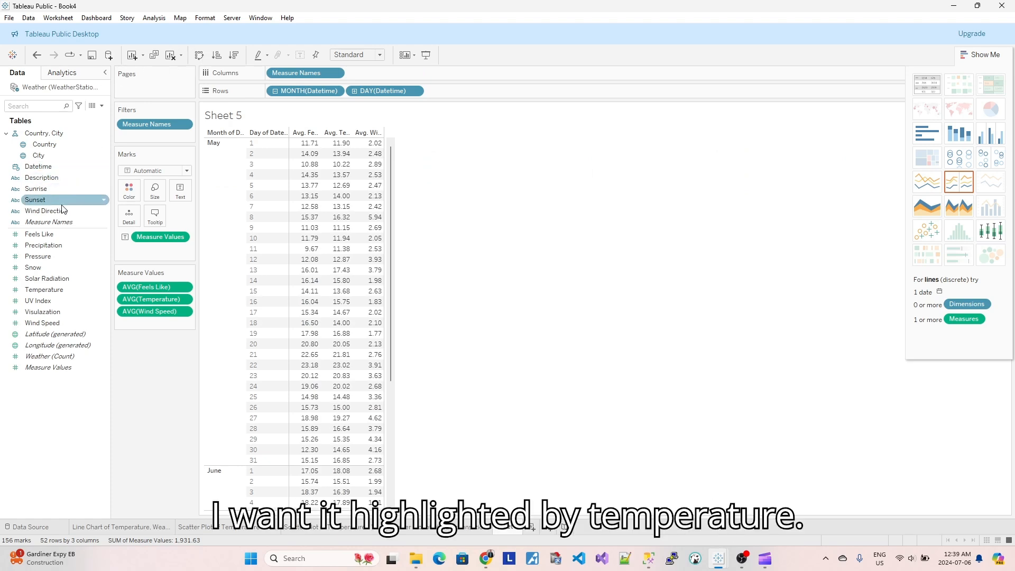
pyautogui.click(51, 290)
pyautogui.moveTo(51, 290); pyautogui.dragTo(154, 249)
pyautogui.click(125, 249)
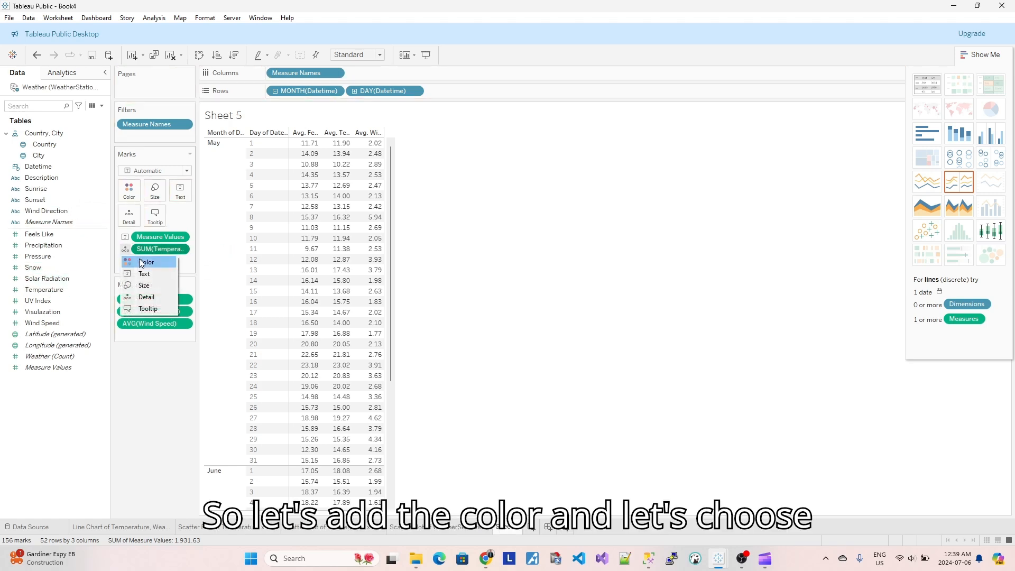
pyautogui.click(139, 259)
pyautogui.click(128, 191)
pyautogui.click(180, 226)
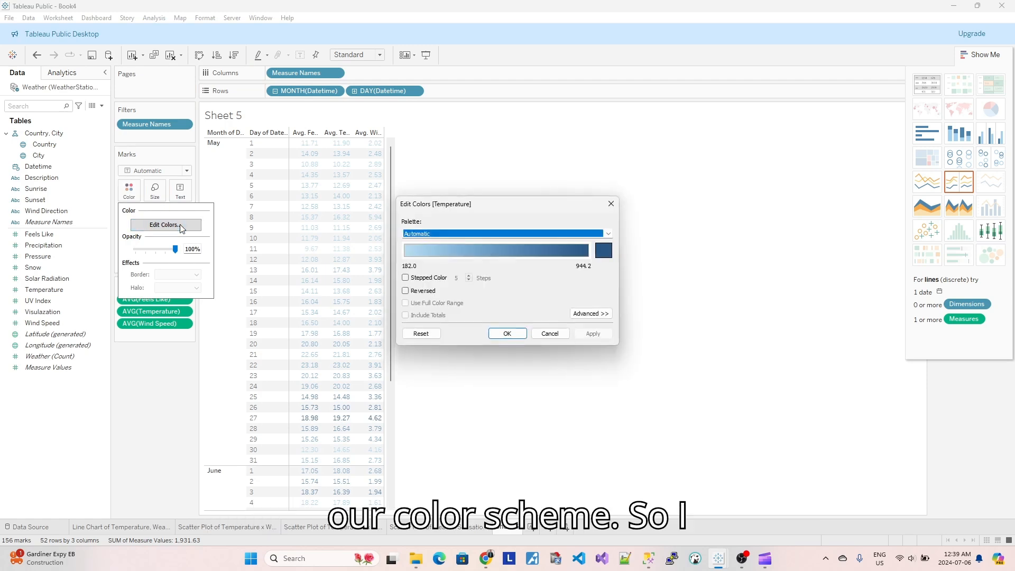
# Step: Try the Green-Gold palette with reversed color order on the Temperature colors
pyautogui.click(609, 233)
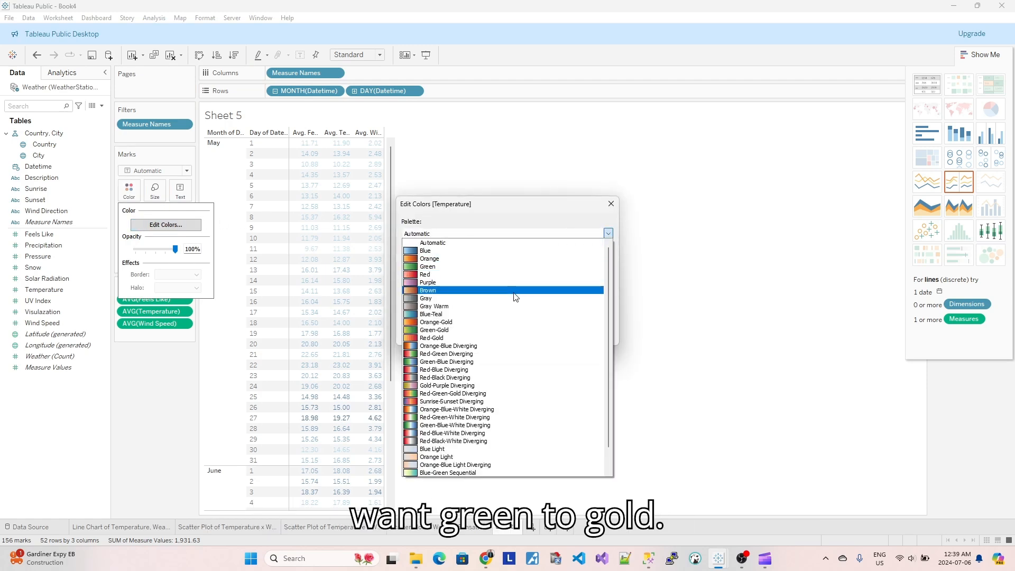
pyautogui.click(510, 330)
pyautogui.click(593, 334)
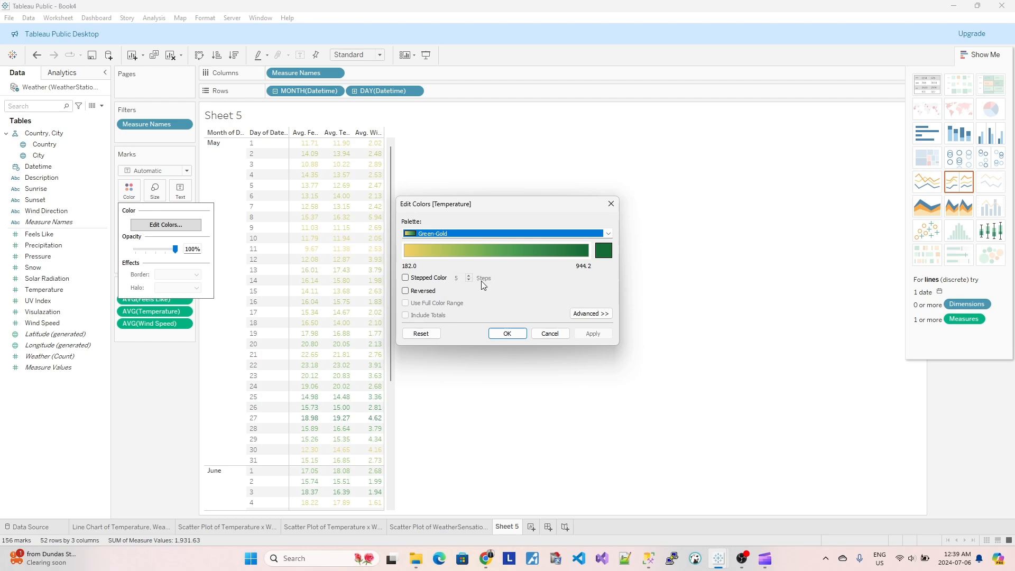
pyautogui.click(431, 292)
pyautogui.click(591, 335)
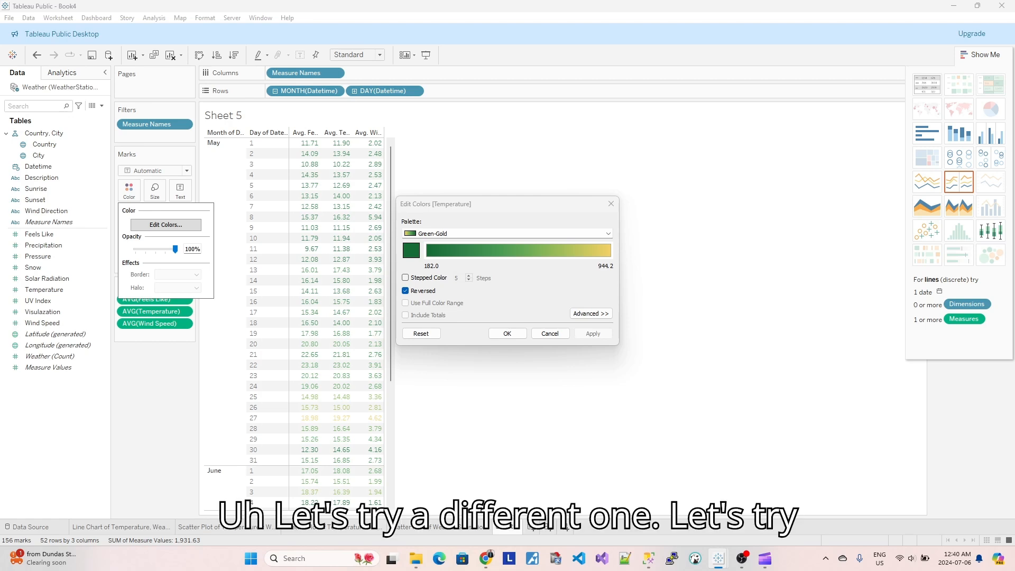
# Step: Apply the Temperature Diverging palette to the Temperature colors and turn off the reversed order
pyautogui.click(607, 234)
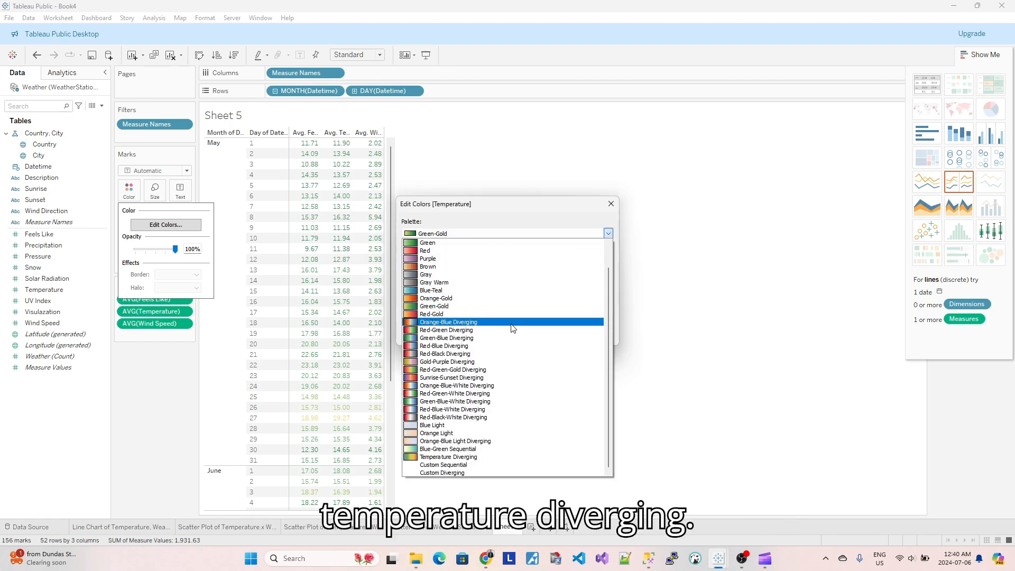
pyautogui.click(505, 457)
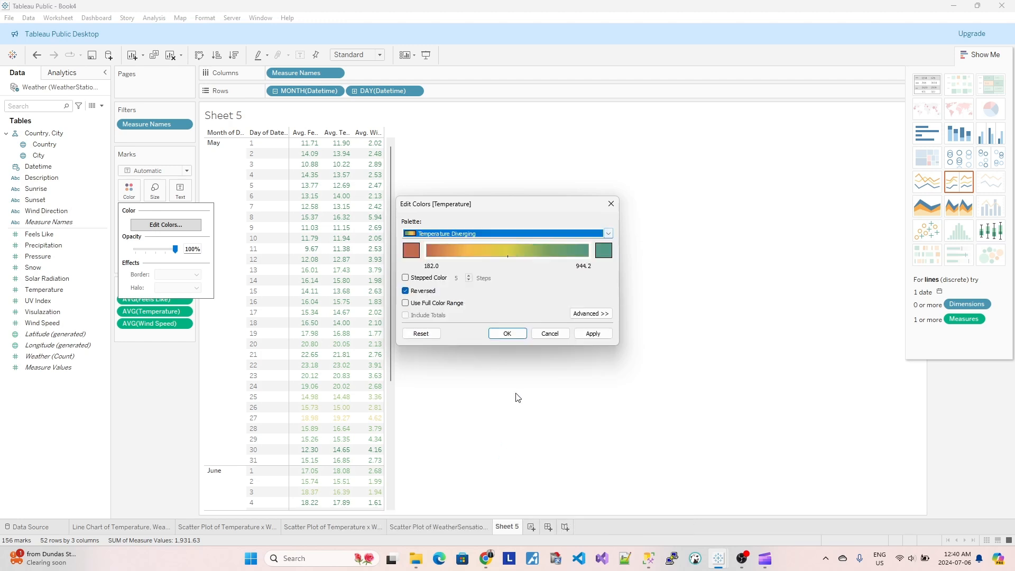
pyautogui.click(612, 336)
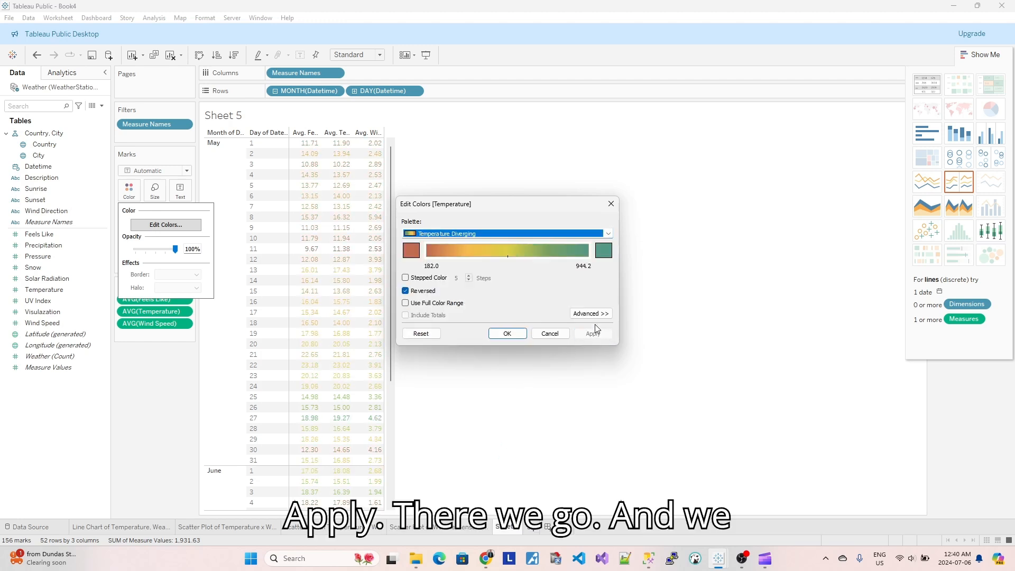
pyautogui.click(406, 291)
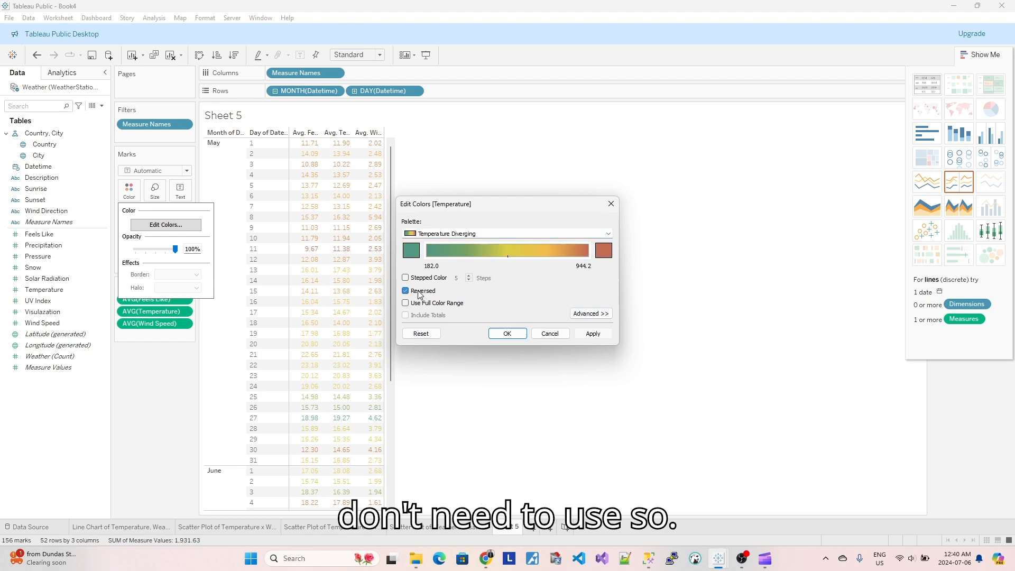
pyautogui.click(595, 334)
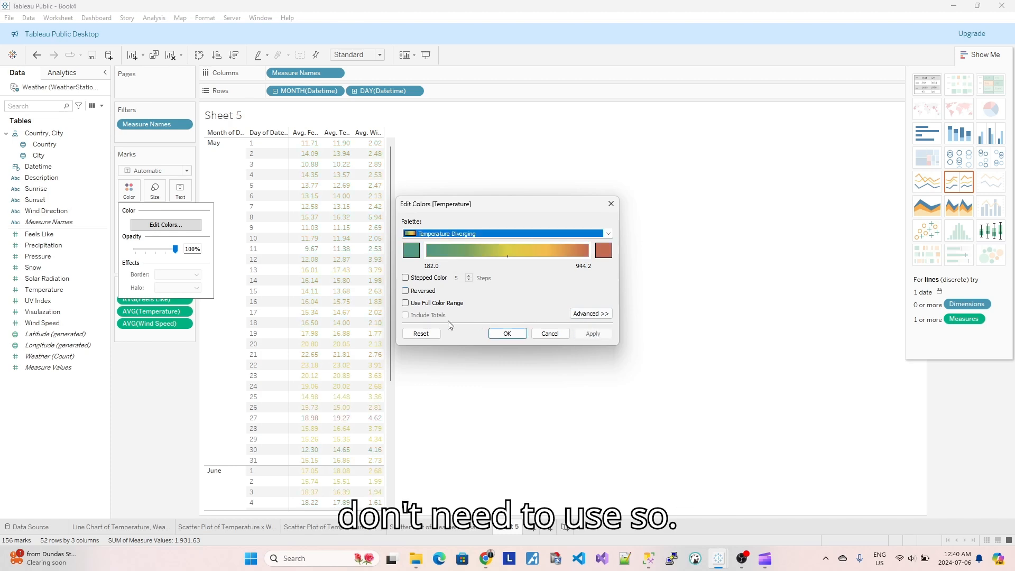
# Step: Try the reversed color order, switch it back off, and apply the full color range to the Temperature colors
pyautogui.click(424, 293)
pyautogui.click(593, 333)
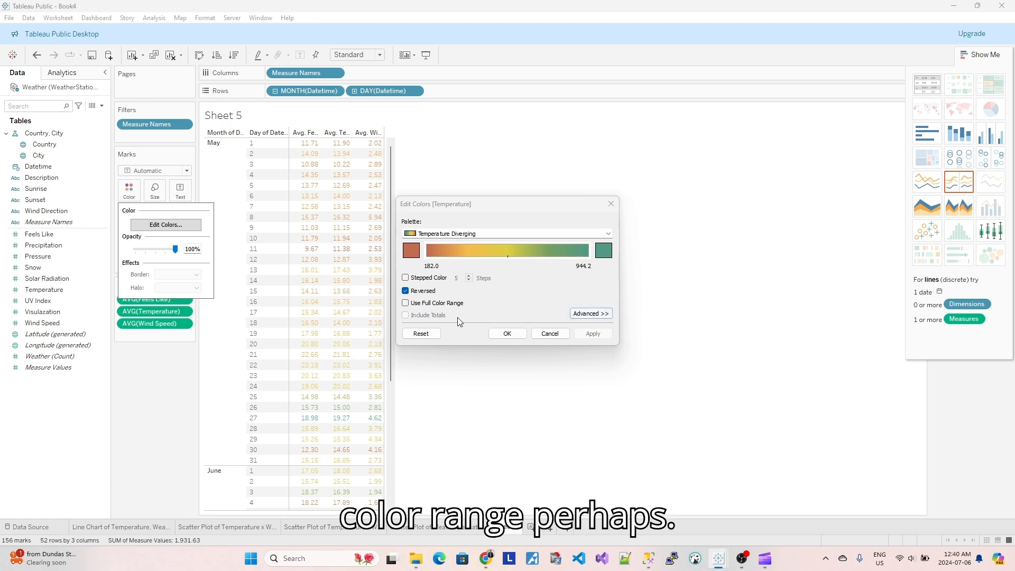
pyautogui.click(422, 292)
pyautogui.click(420, 303)
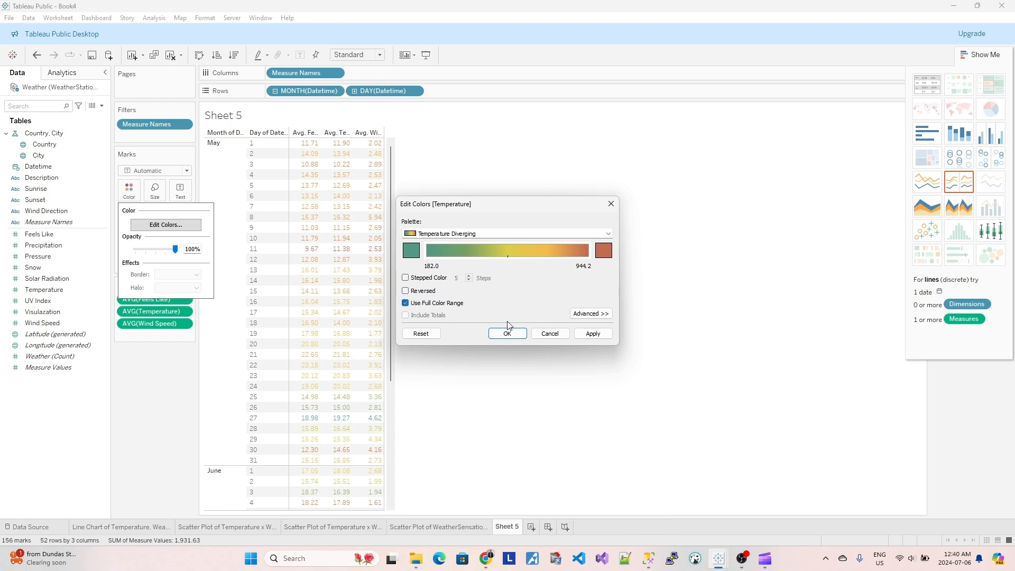
pyautogui.click(588, 335)
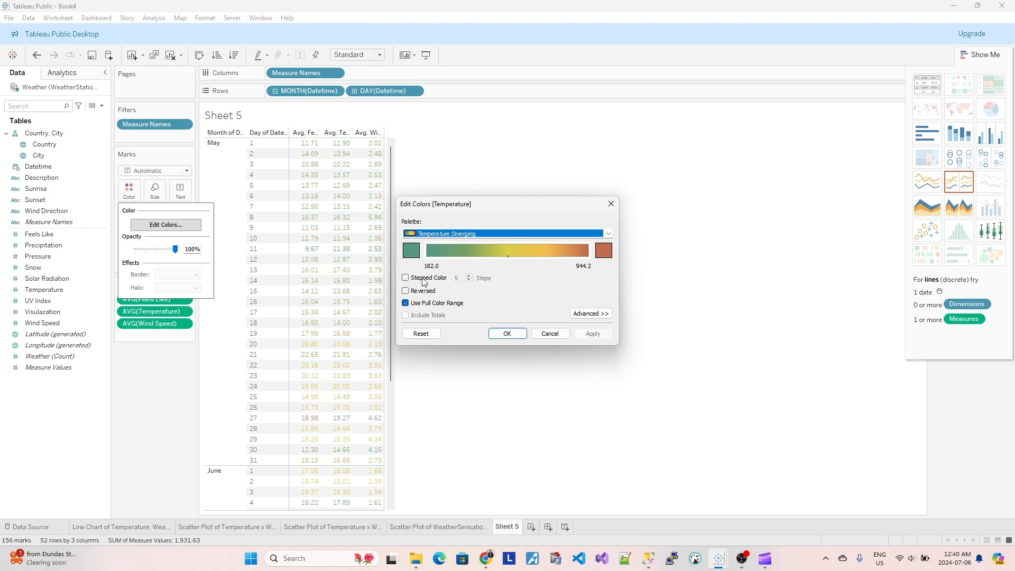
# Step: Try reversing the full-range Temperature Diverging colors and restore the non-reversed order
pyautogui.click(423, 291)
pyautogui.click(593, 333)
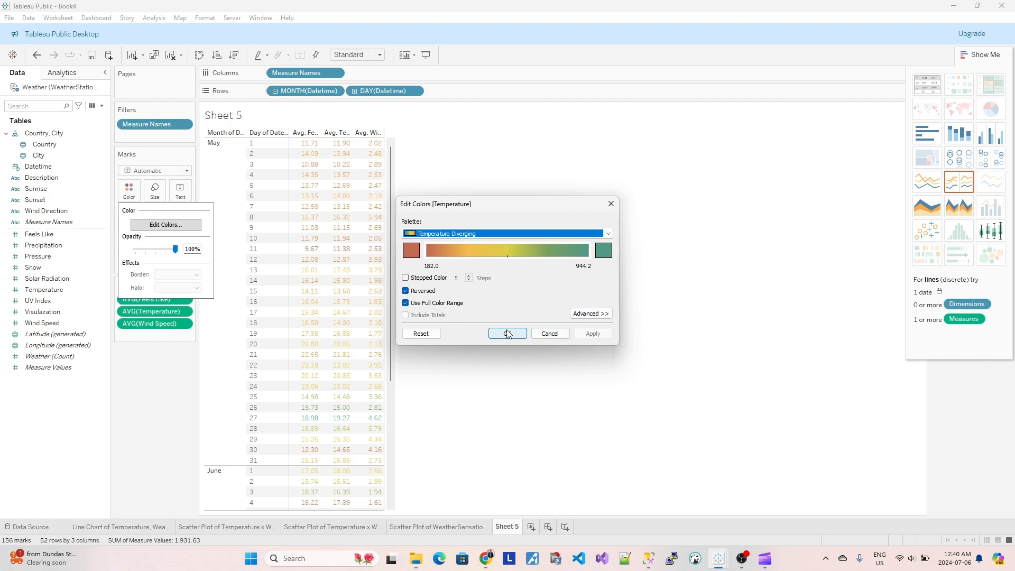
pyautogui.click(406, 290)
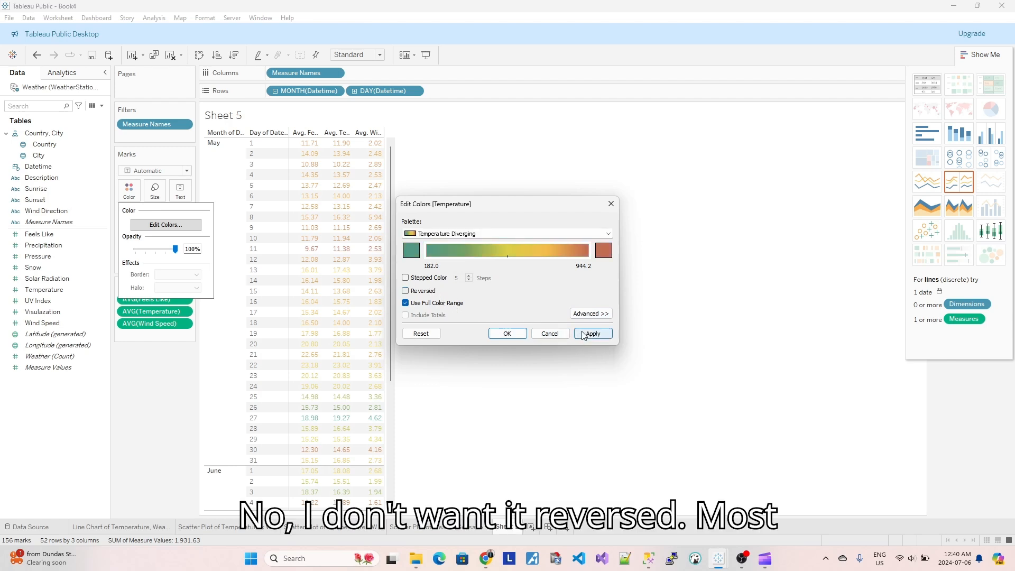
pyautogui.click(584, 334)
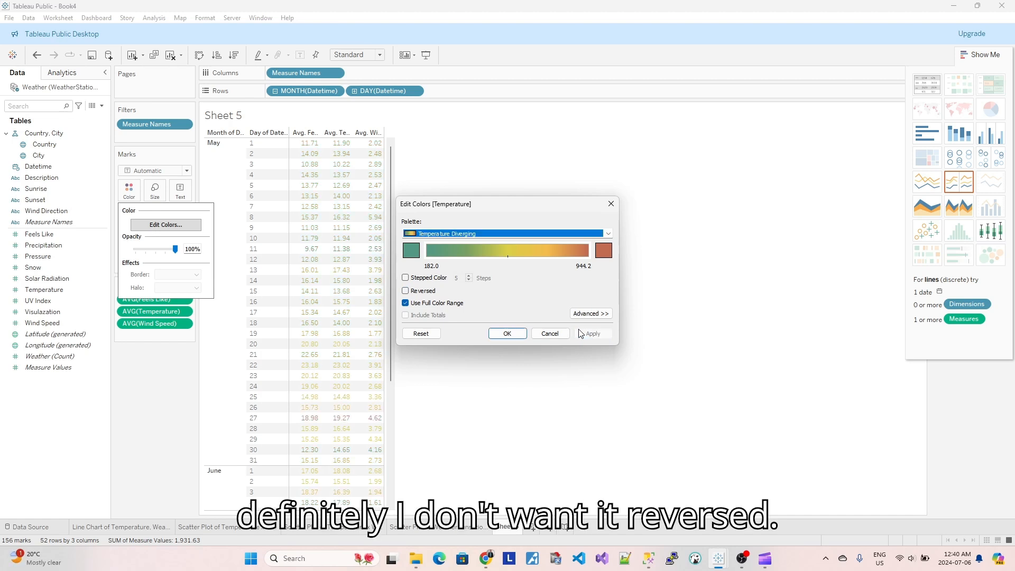
# Step: Accept the Temperature color settings and check the coloring of the late May and June rows
pyautogui.click(515, 335)
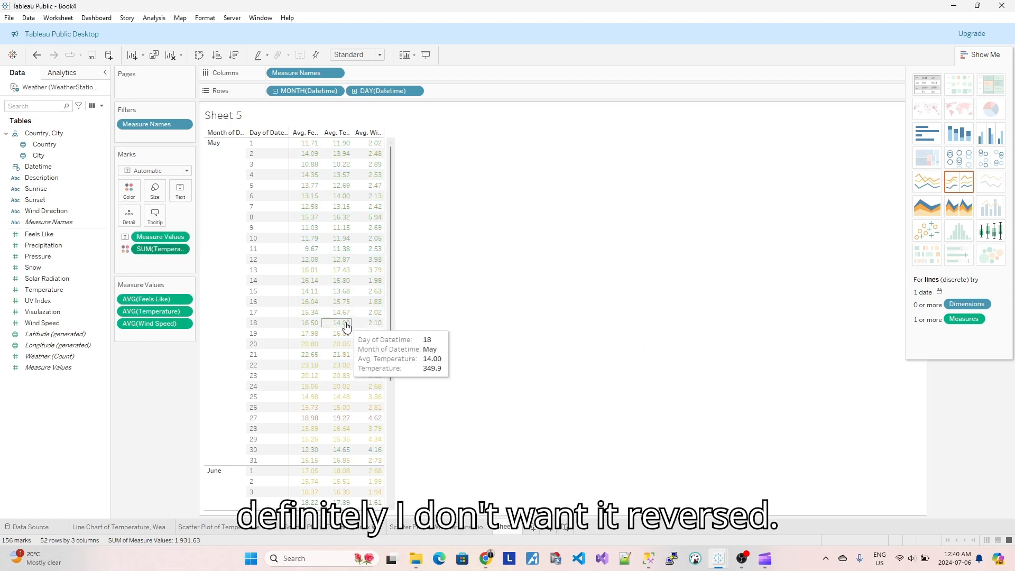
pyautogui.scroll(-5, 346, 324)
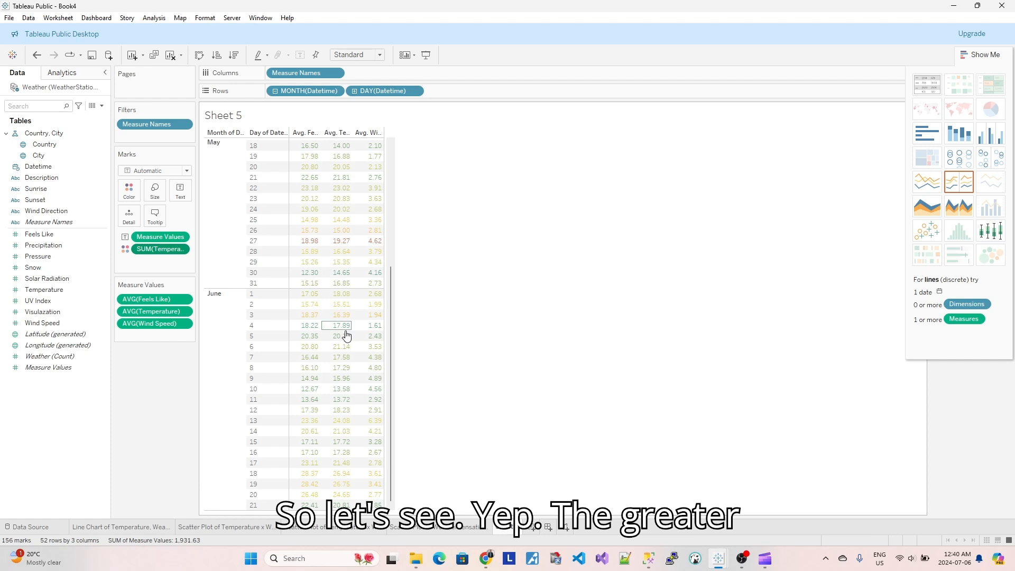
pyautogui.moveTo(316, 479)
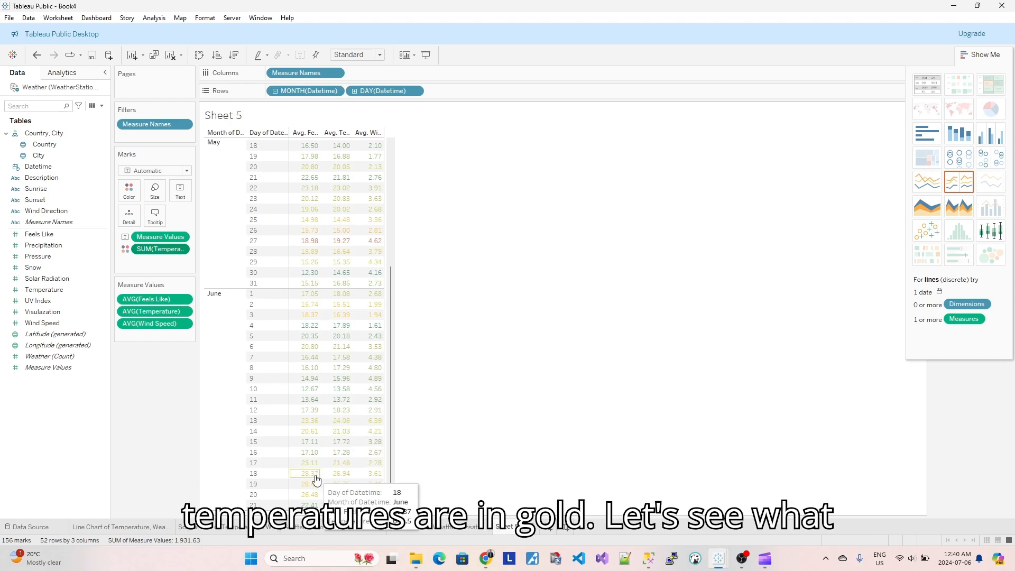
pyautogui.moveTo(312, 499)
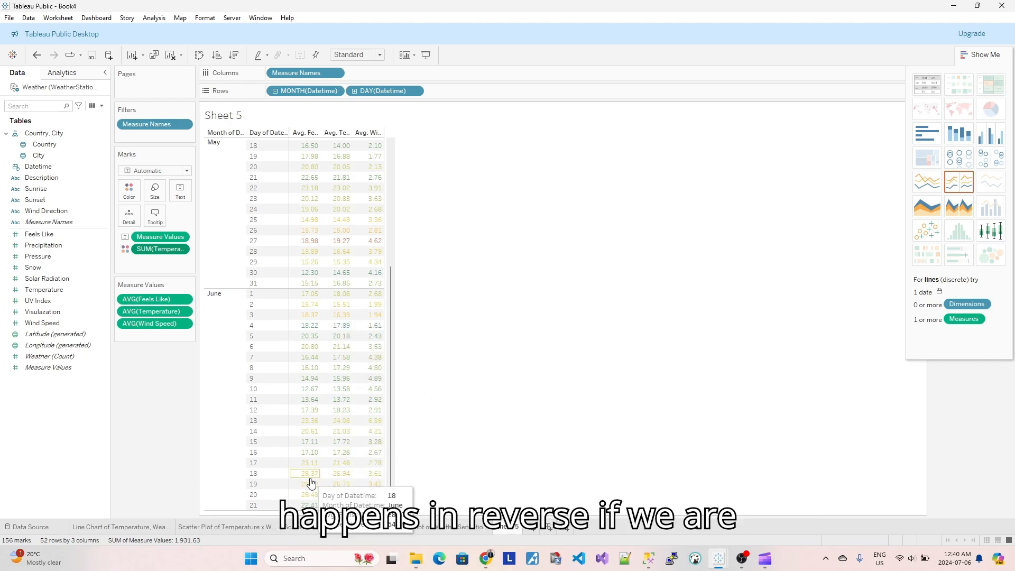
pyautogui.click(126, 250)
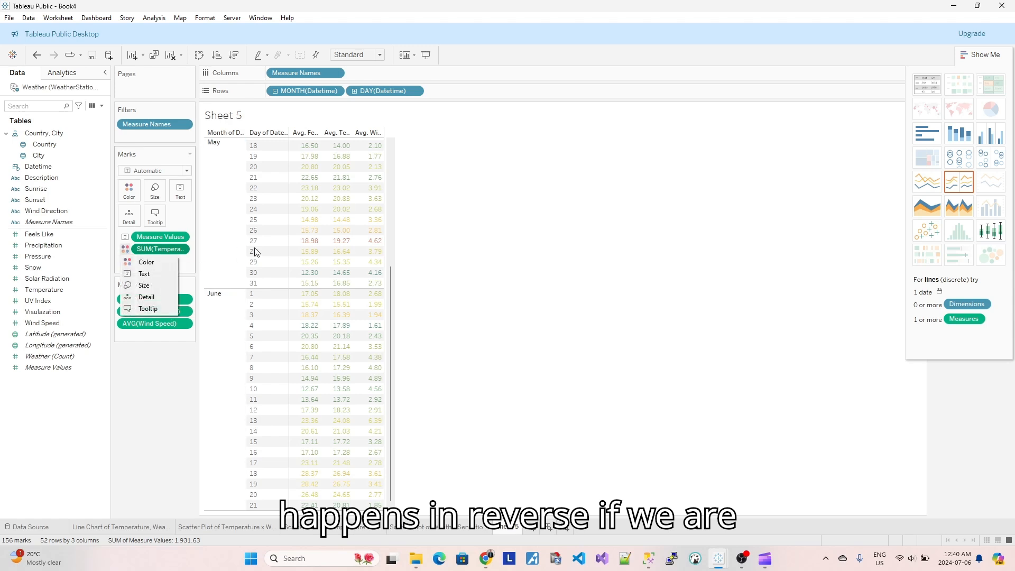
pyautogui.click(155, 262)
pyautogui.moveTo(317, 291)
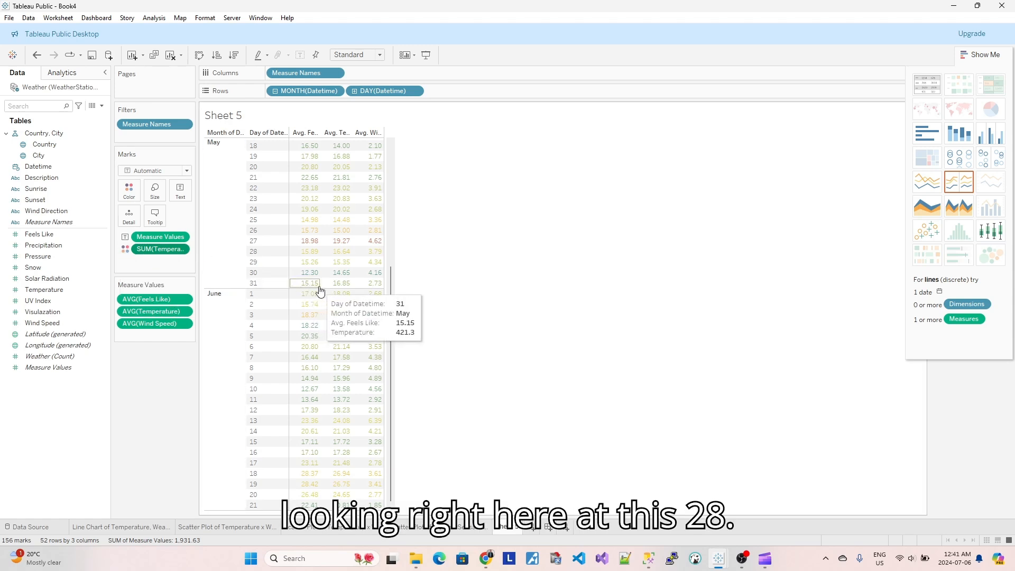
pyautogui.click(129, 191)
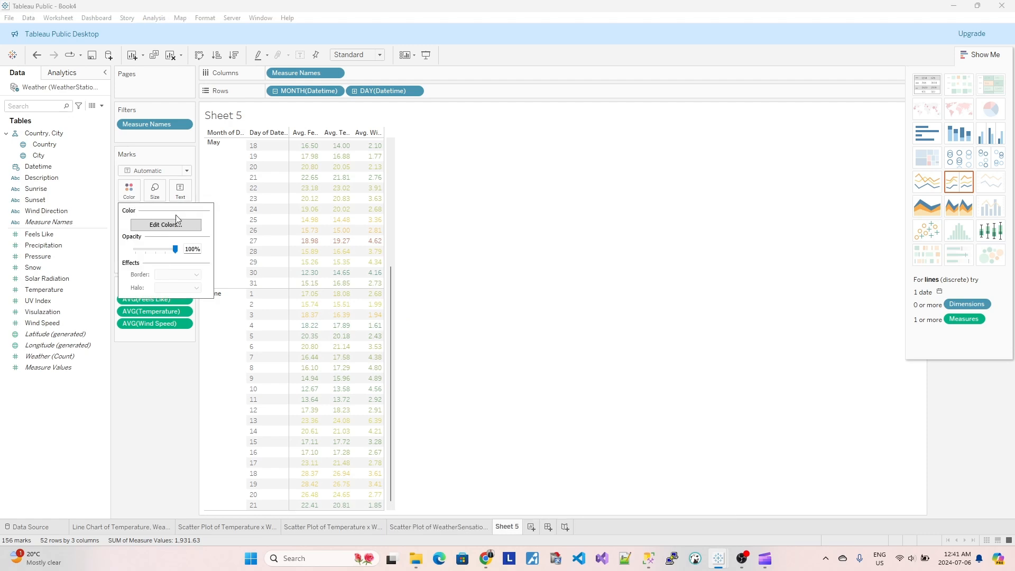
pyautogui.click(440, 267)
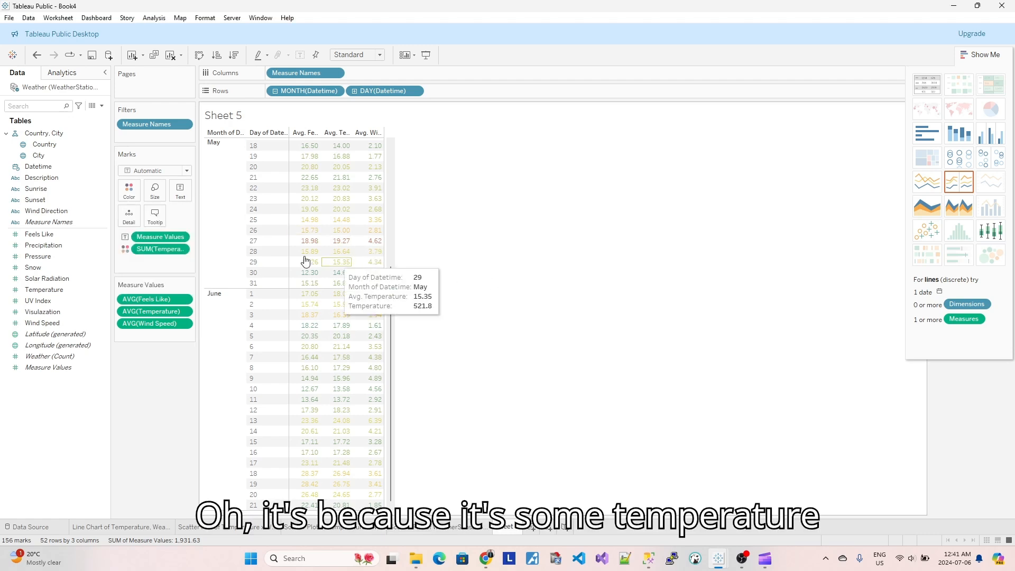
# Step: Change the aggregation of the Temperature field used for color from sum to Average
pyautogui.click(185, 251)
pyautogui.moveTo(213, 360)
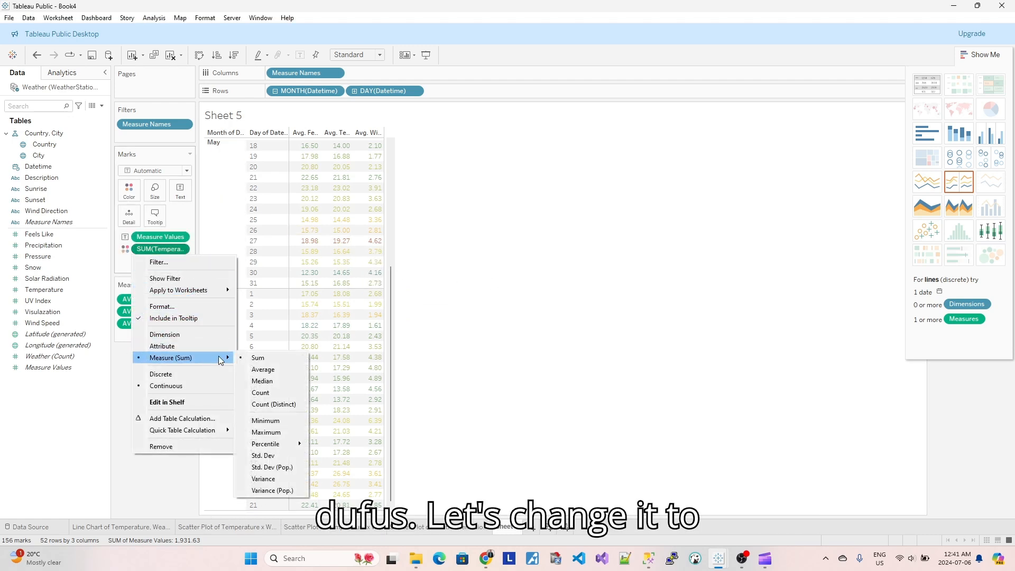
pyautogui.click(271, 368)
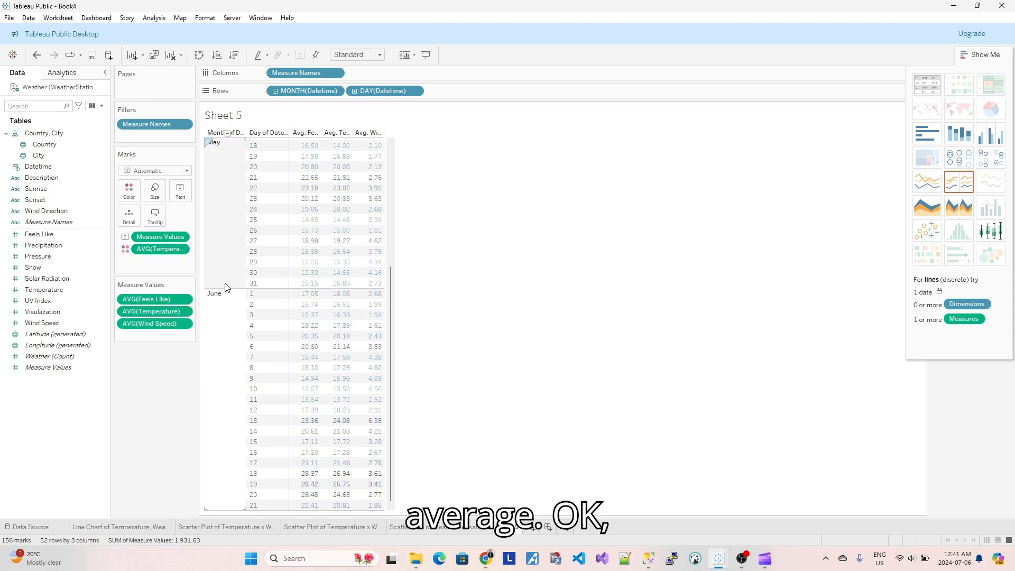
# Step: Color the table by average temperature with the Temperature Diverging palette, using the full color range
pyautogui.click(131, 196)
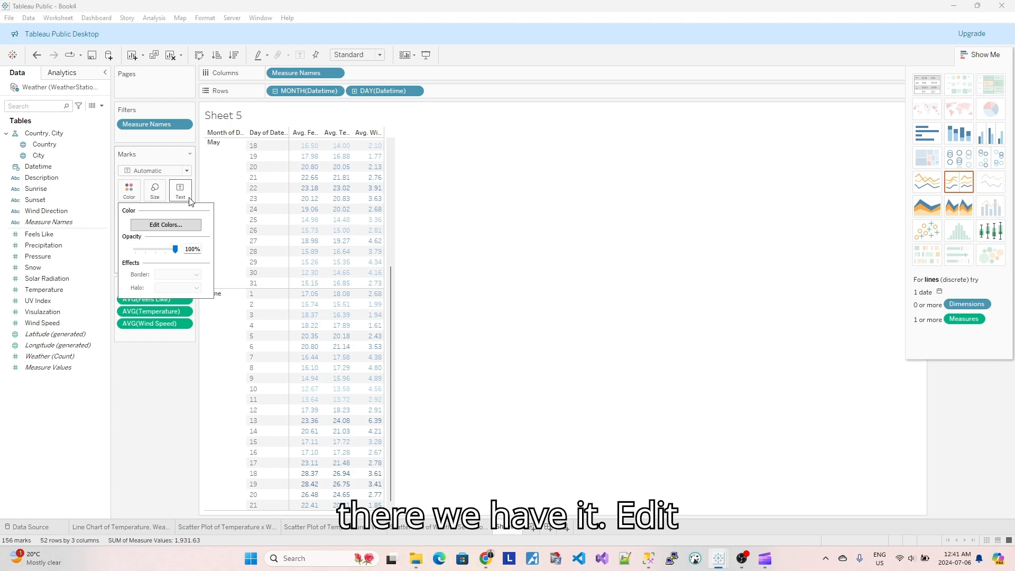
pyautogui.click(165, 224)
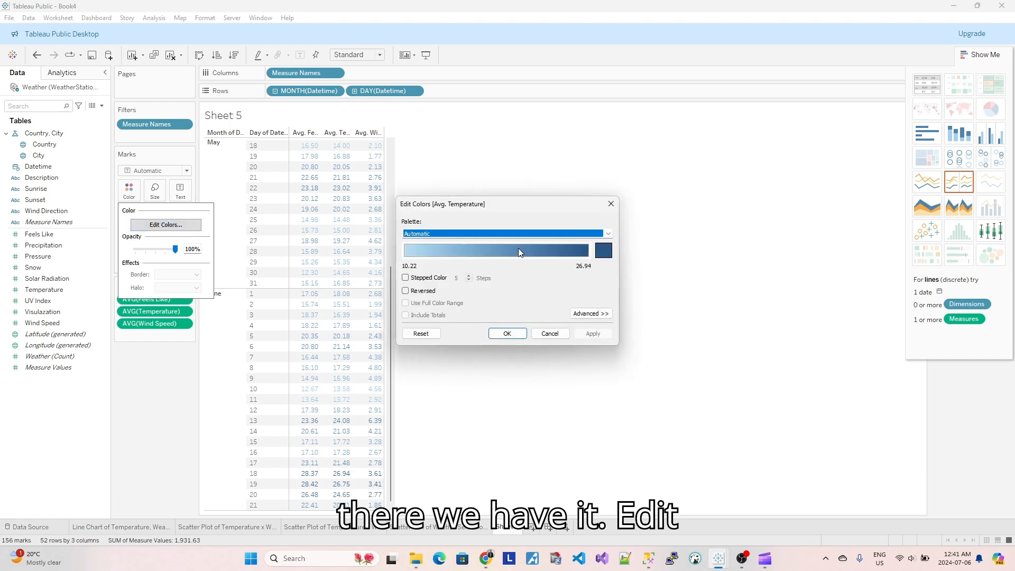
pyautogui.click(608, 233)
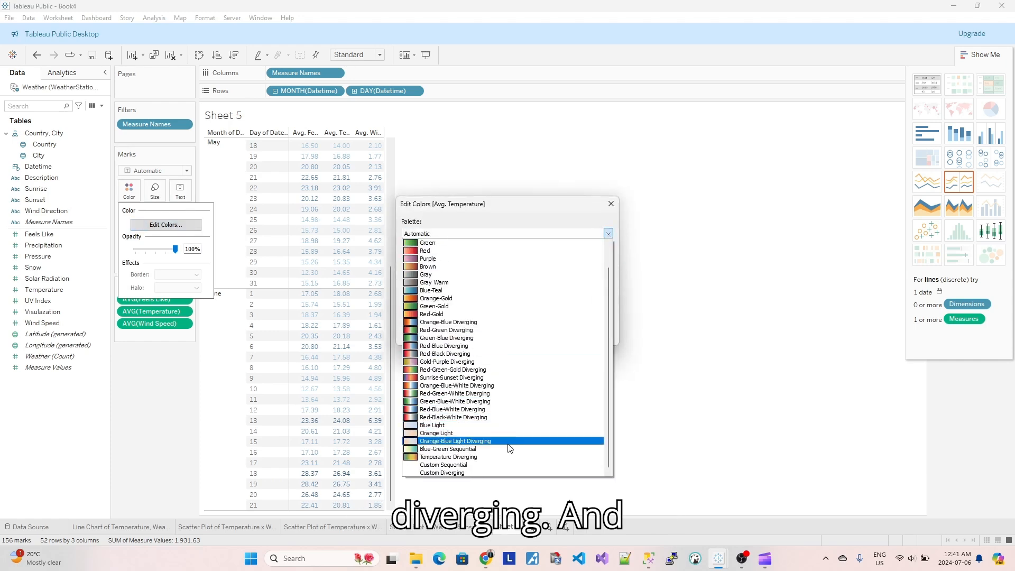
pyautogui.click(505, 457)
pyautogui.click(592, 334)
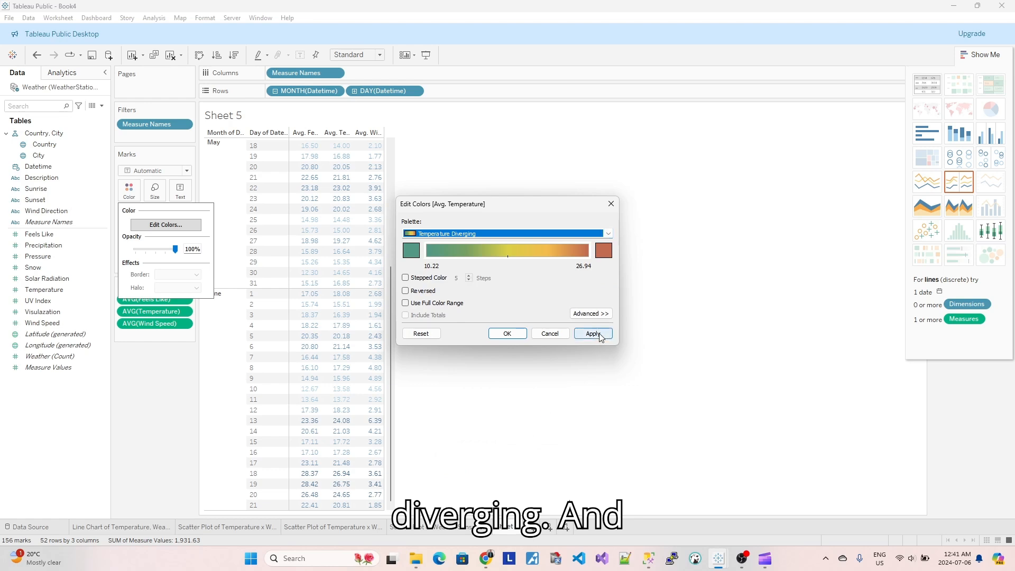
pyautogui.click(430, 304)
pyautogui.click(592, 334)
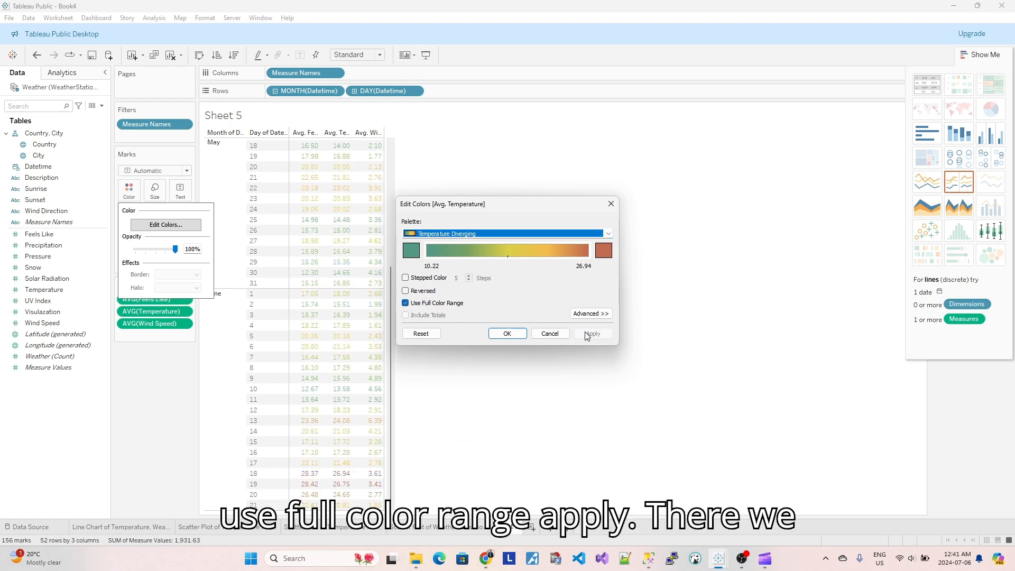
pyautogui.click(506, 334)
# Step: Review the recolored May and June rows and rename Sheet 5 to Weather Table
pyautogui.scroll(5, 334, 321)
pyautogui.scroll(1, 334, 321)
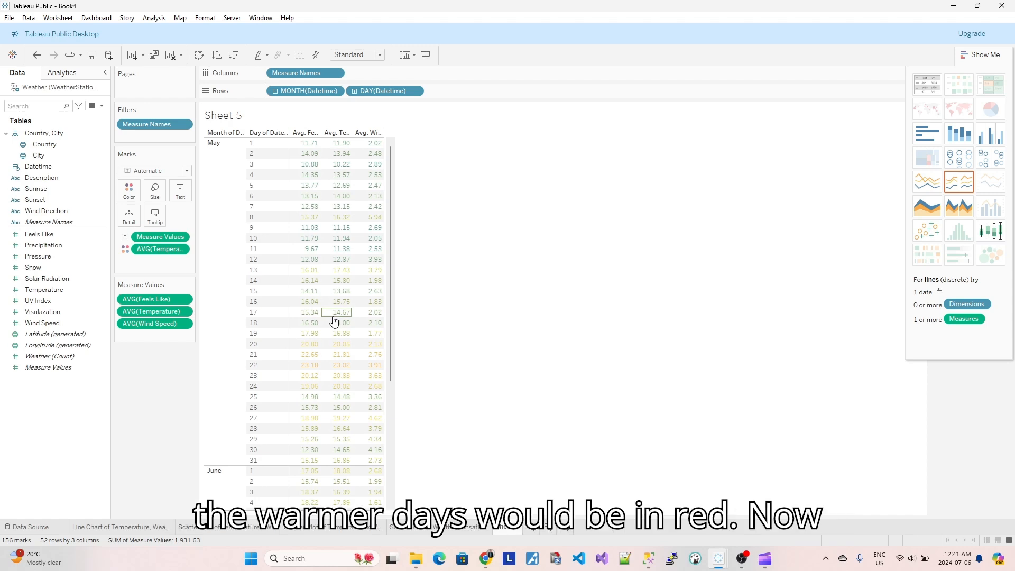
pyautogui.scroll(-6, 341, 323)
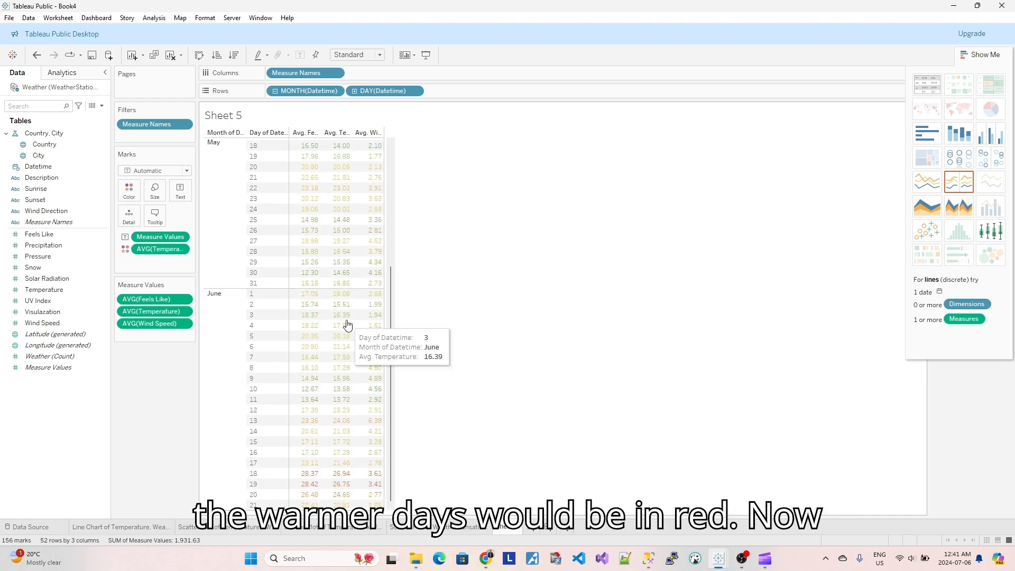
pyautogui.scroll(6, 347, 324)
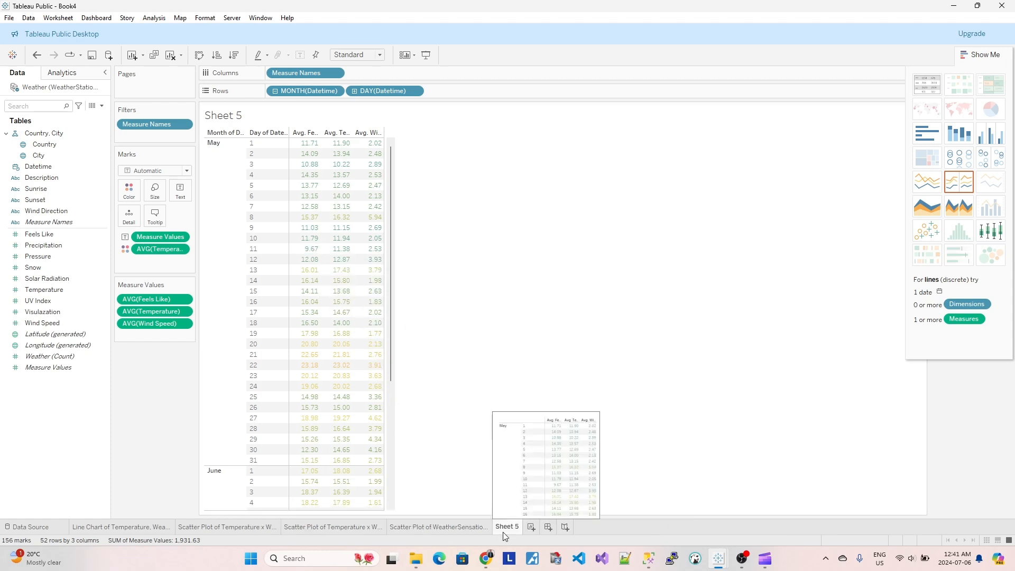
pyautogui.rightClick(504, 533)
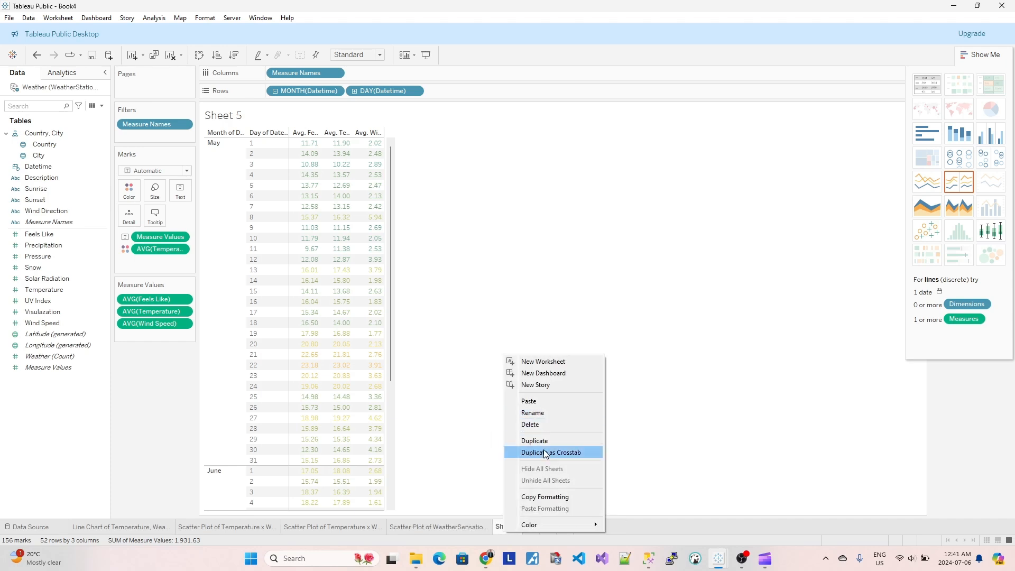
pyautogui.click(550, 414)
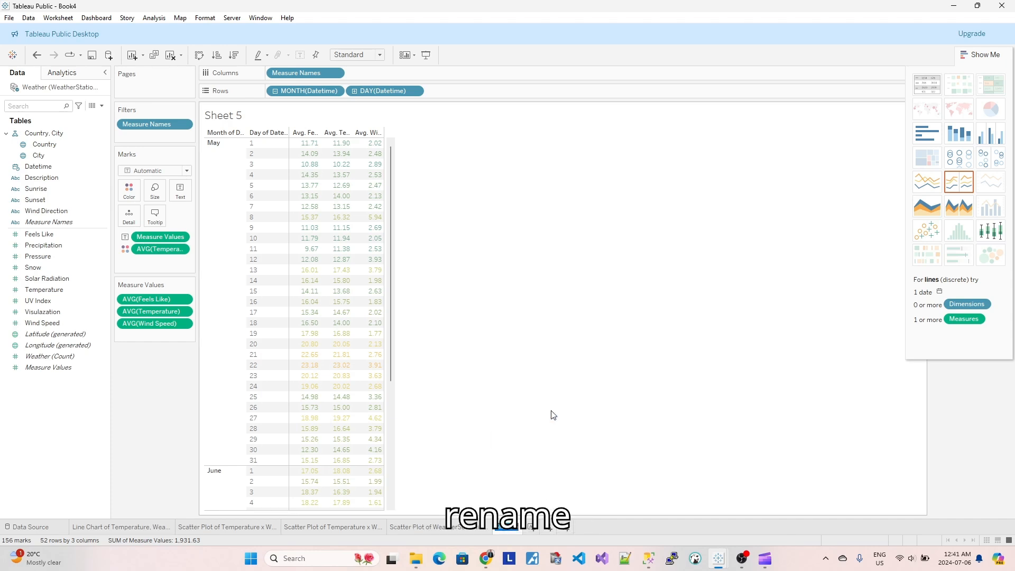
pyautogui.write('Wea')
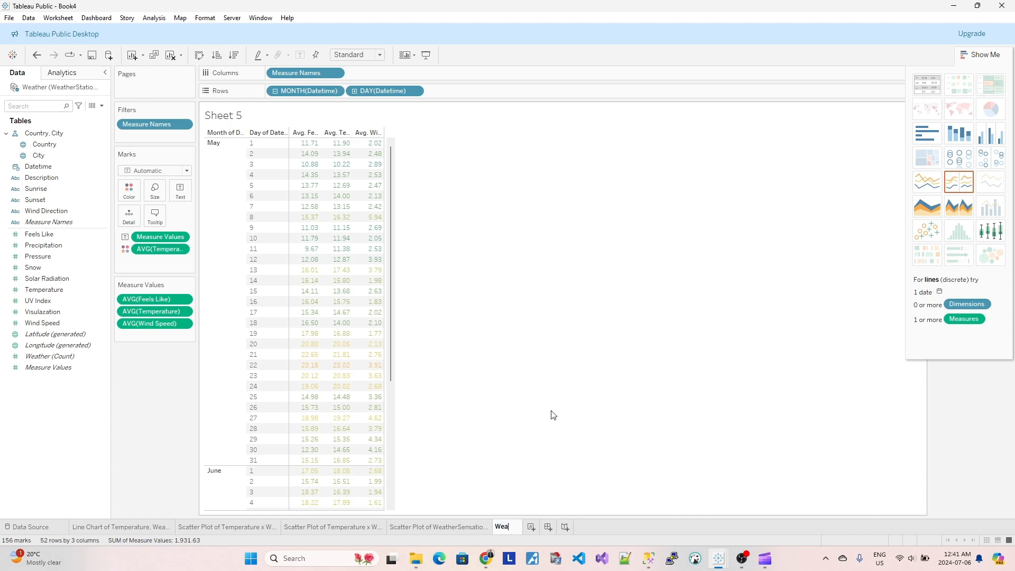
pyautogui.write('ther Tab')
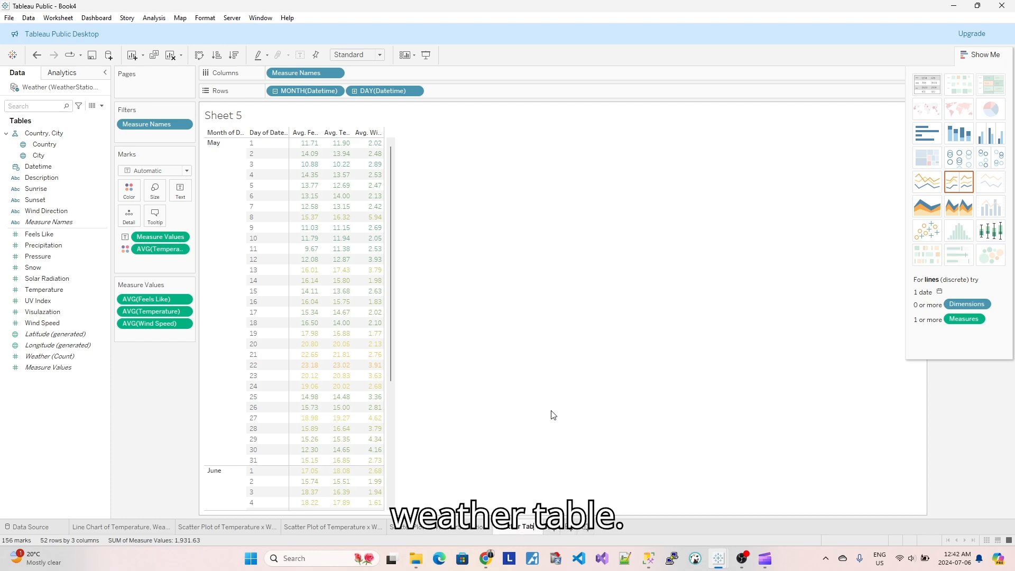
pyautogui.write('le')
pyautogui.press('Return')
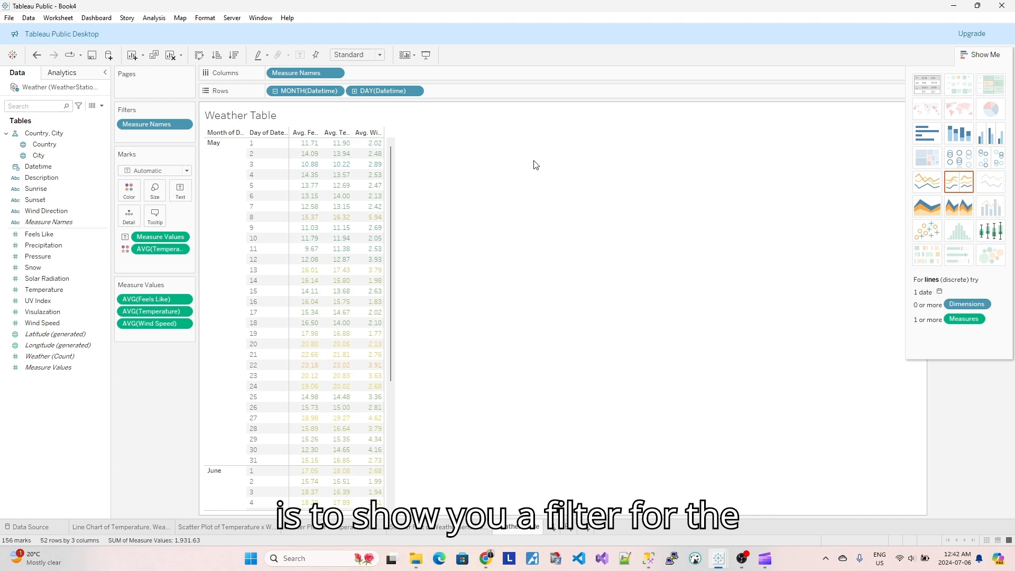
# Step: Hide the chart suggestions so the temperature color legend shows, and add a new worksheet
pyautogui.click(979, 56)
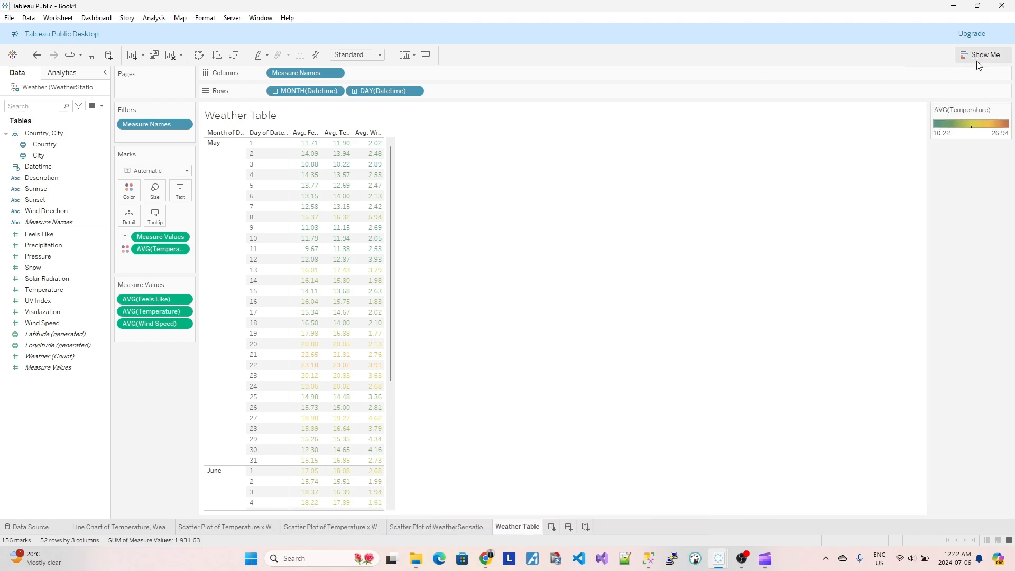
pyautogui.click(551, 527)
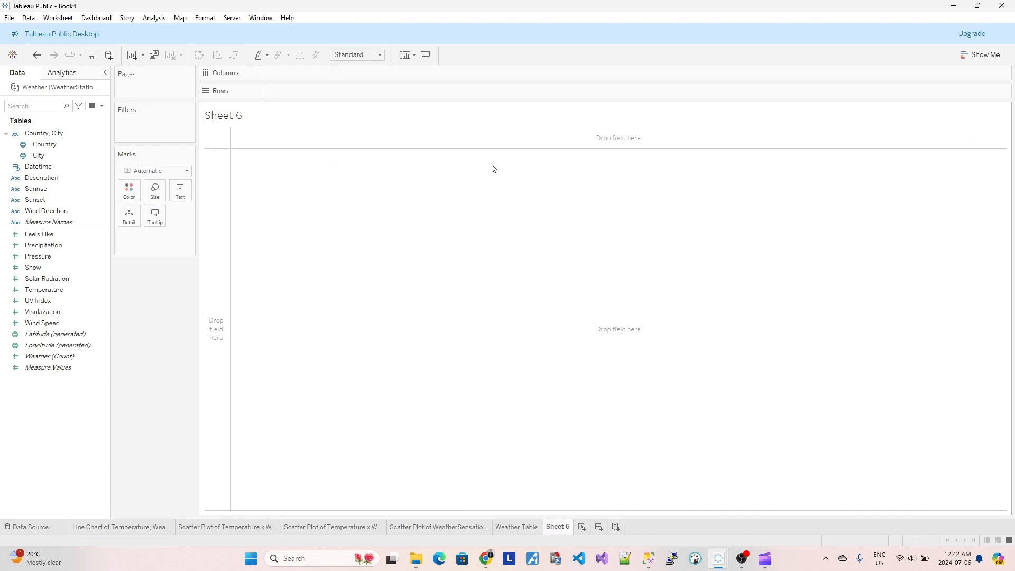
# Step: Create a calculated field with the formula LAST() = 0, inserting the LAST function from the function list
pyautogui.click(68, 19)
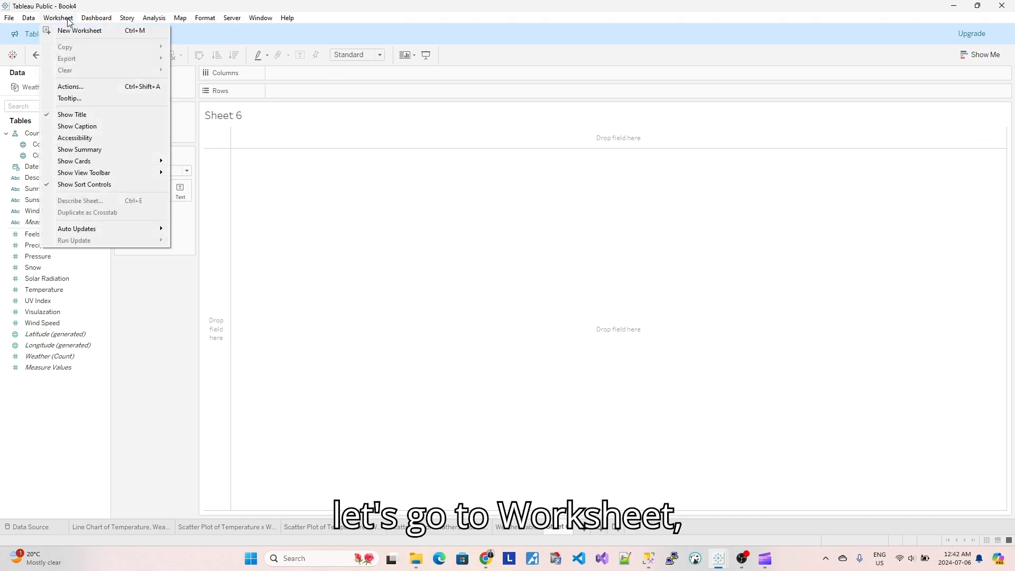
pyautogui.click(109, 20)
pyautogui.click(147, 19)
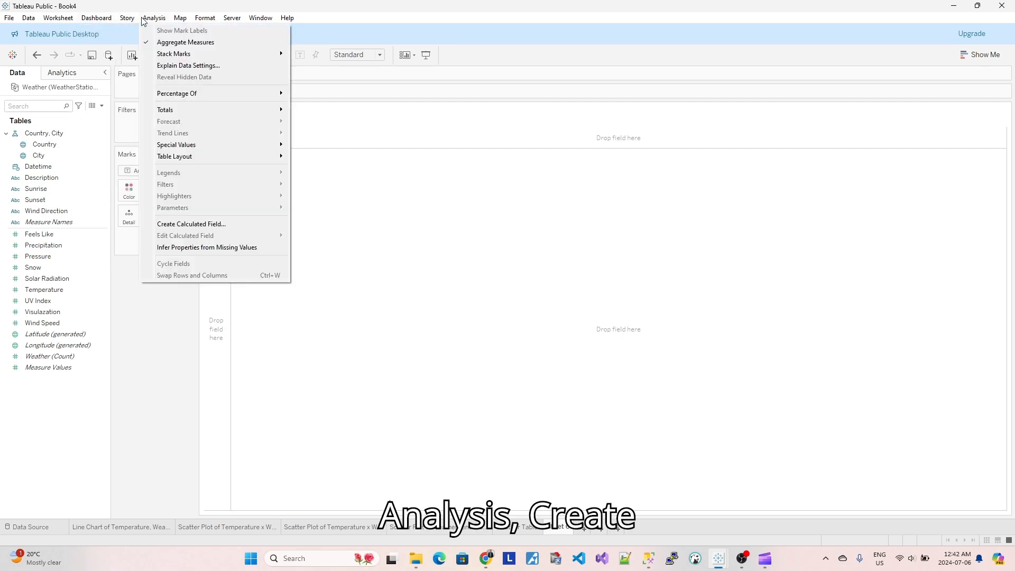
pyautogui.click(213, 223)
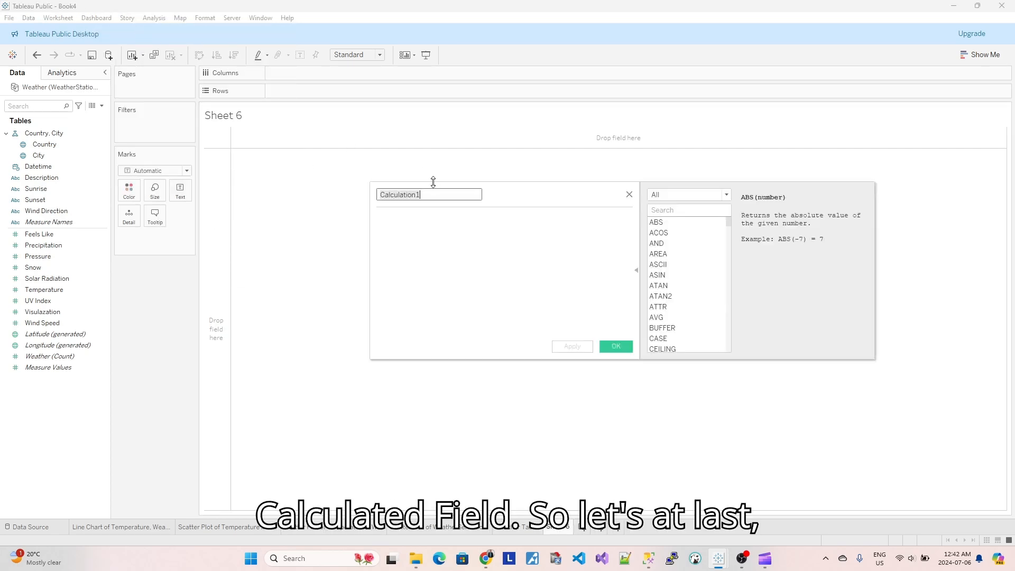
pyautogui.write('La')
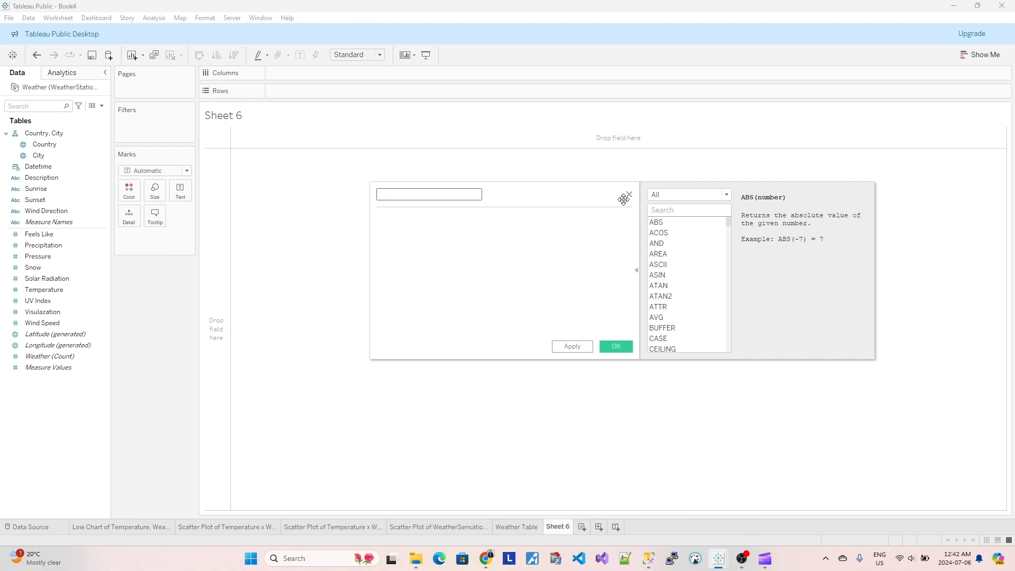
pyautogui.click(680, 210)
pyautogui.write('Last')
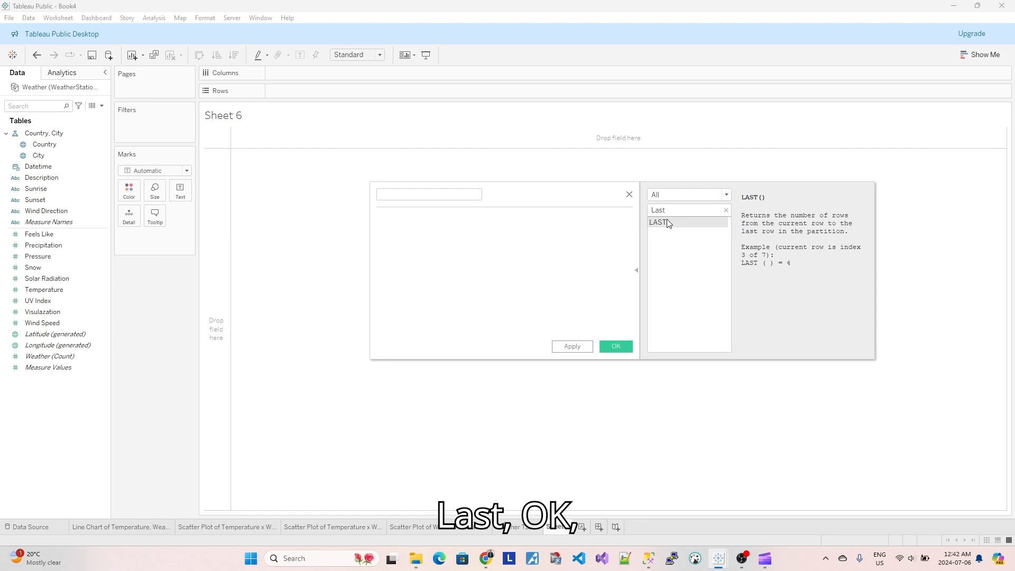
pyautogui.doubleClick(665, 222)
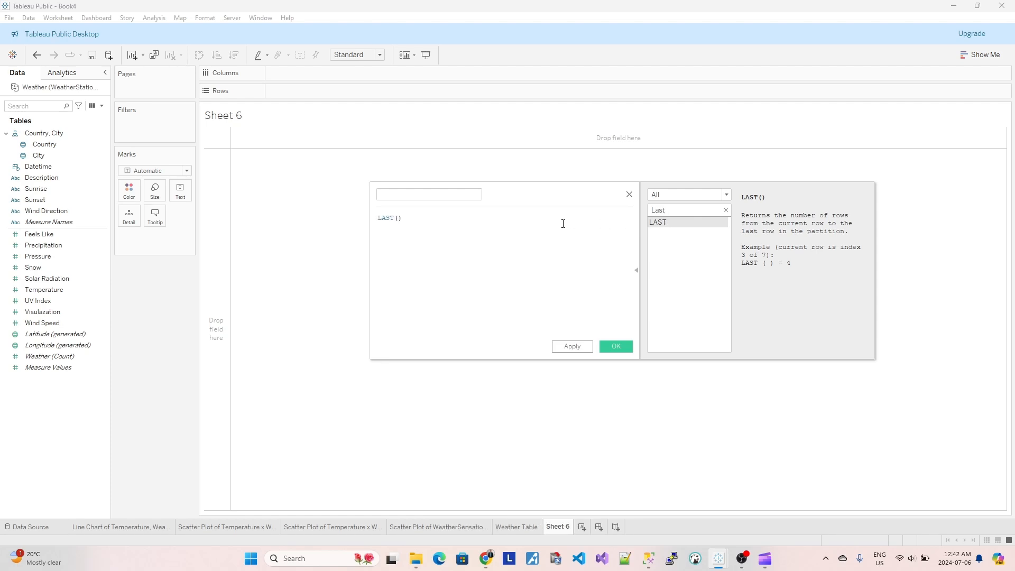
pyautogui.write('=')
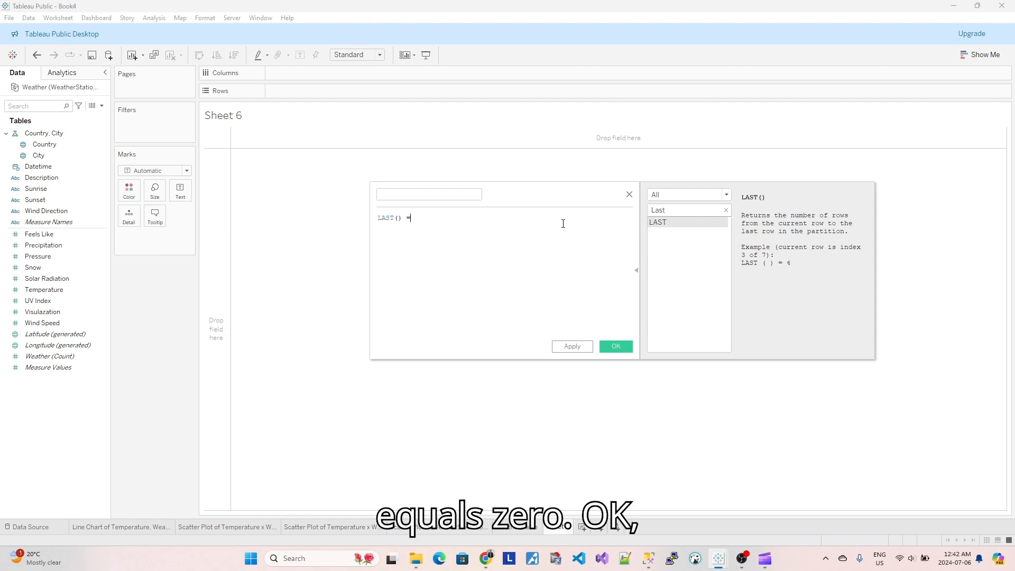
pyautogui.write(' 0')
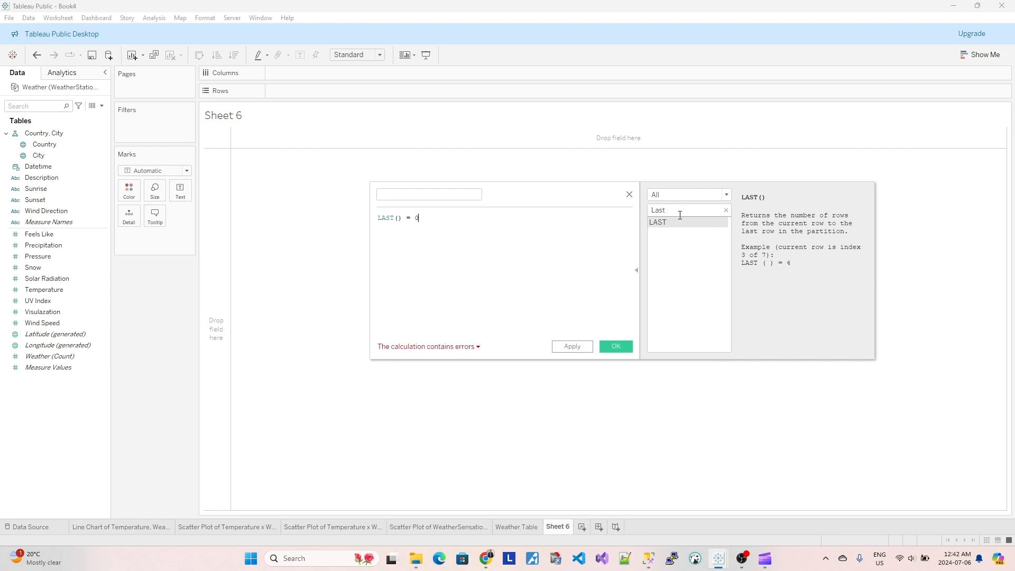
# Step: Name the calculated field Current Temperature and save it
pyautogui.click(608, 351)
pyautogui.click(544, 291)
pyautogui.write('Current Temperature')
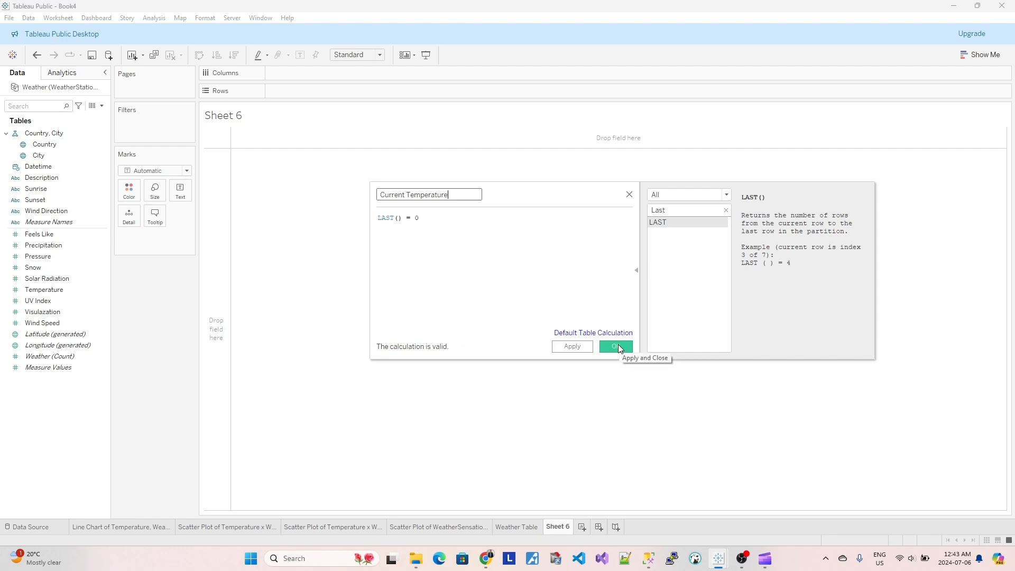
pyautogui.click(434, 220)
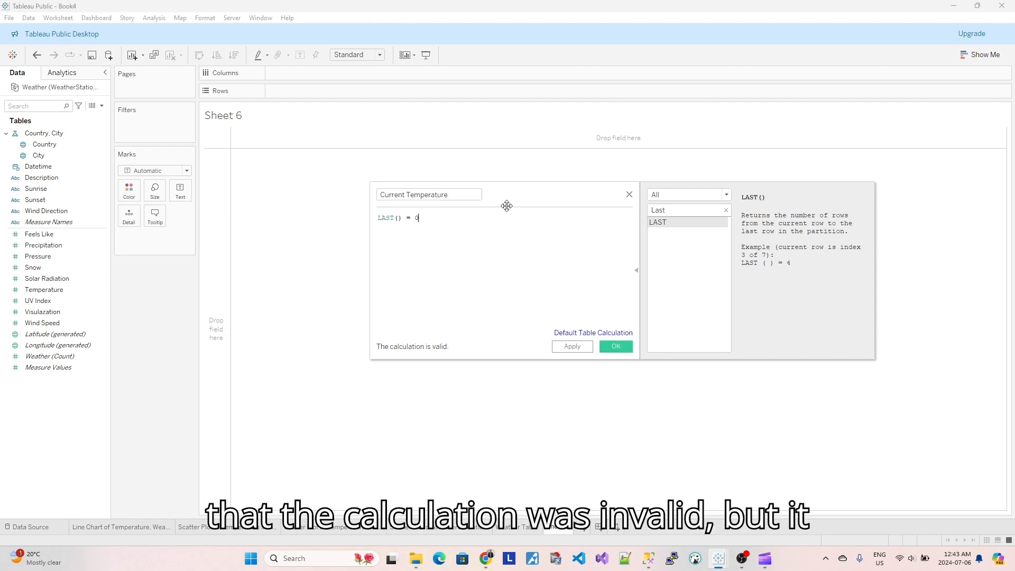
pyautogui.click(619, 346)
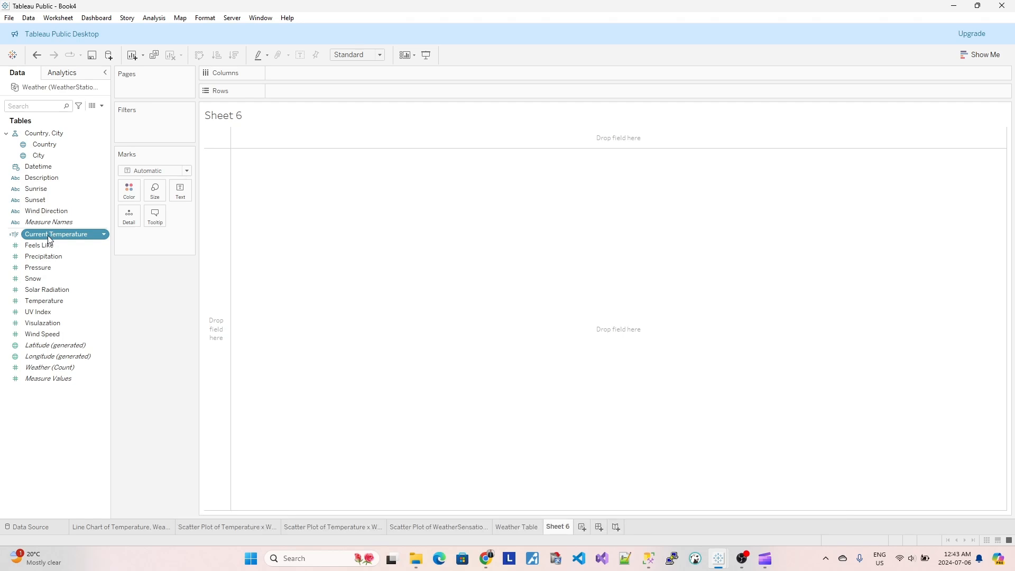
# Step: Place the Datetime field on the columns of Sheet 6, leaving its year expression unedited
pyautogui.moveTo(32, 167); pyautogui.dragTo(279, 75)
pyautogui.doubleClick(276, 74)
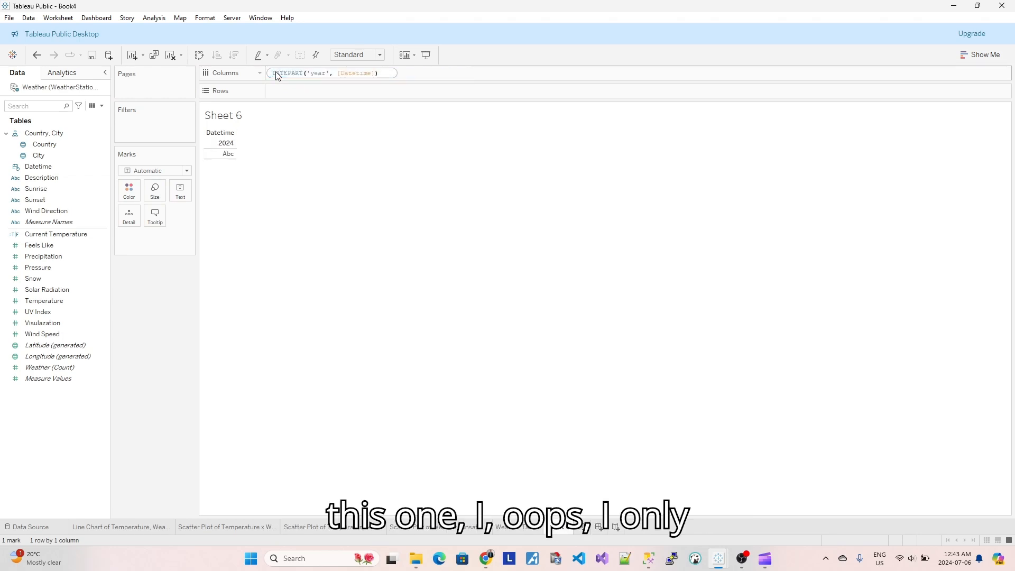
pyautogui.press('Escape')
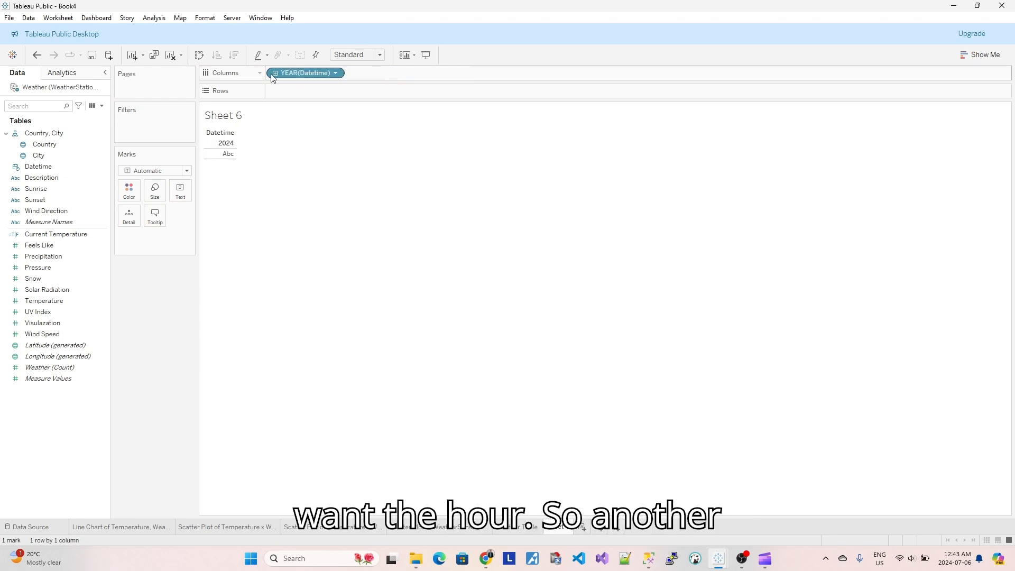
# Step: Drill Datetime down on the columns, set the lower level to continuous Hour, and remove the Year level
pyautogui.click(275, 73)
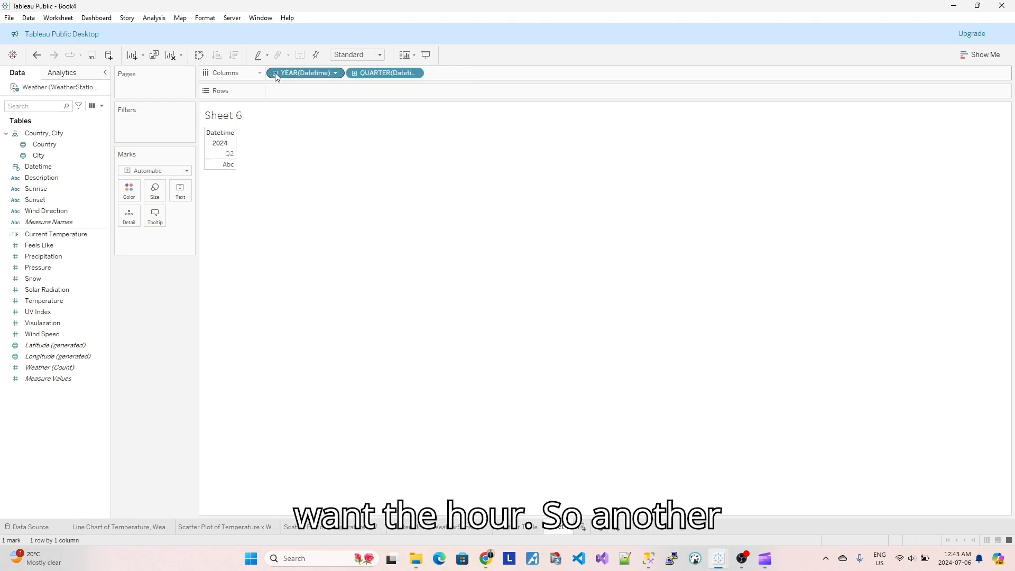
pyautogui.click(414, 73)
pyautogui.click(421, 458)
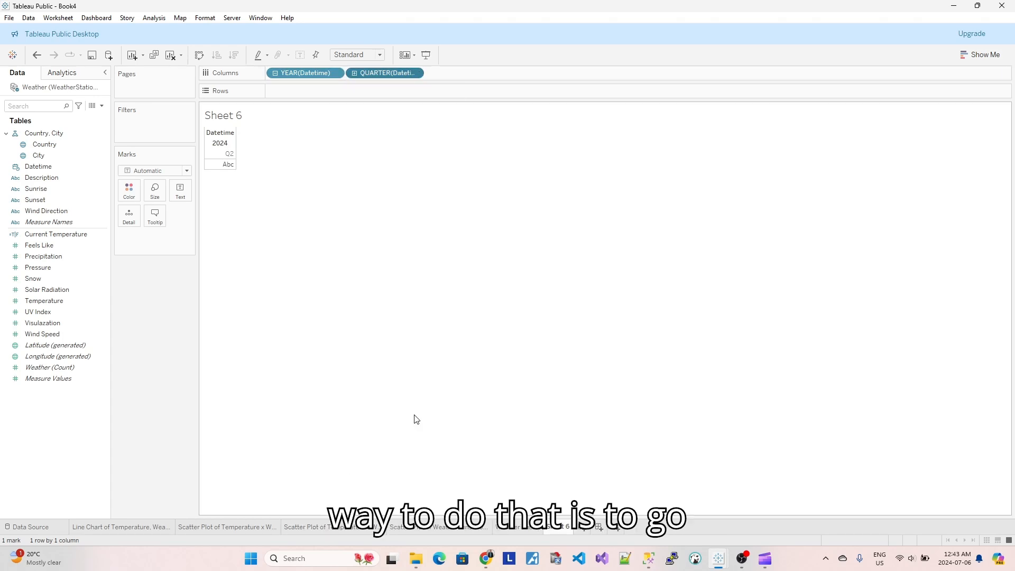
pyautogui.click(416, 74)
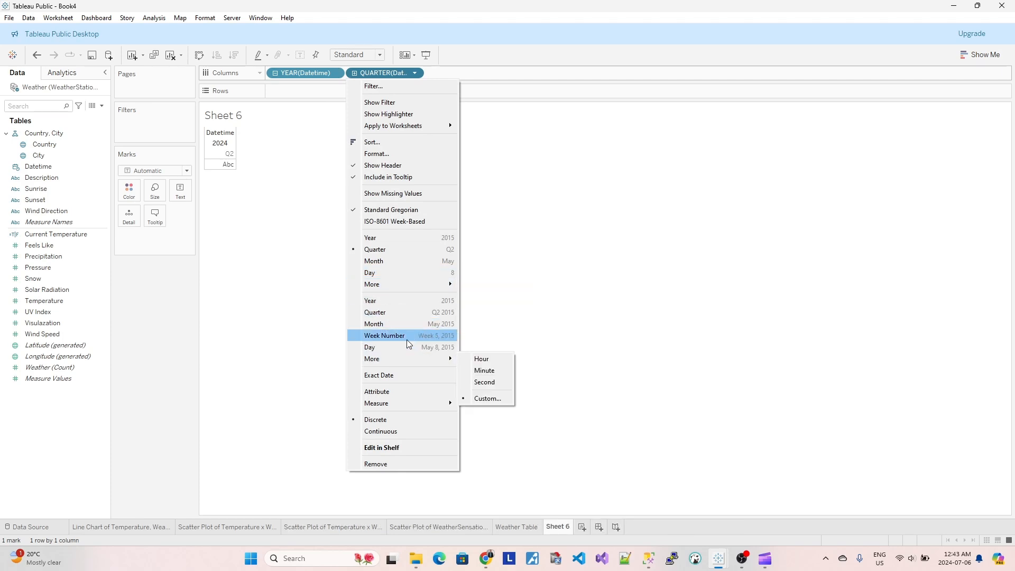
pyautogui.click(480, 359)
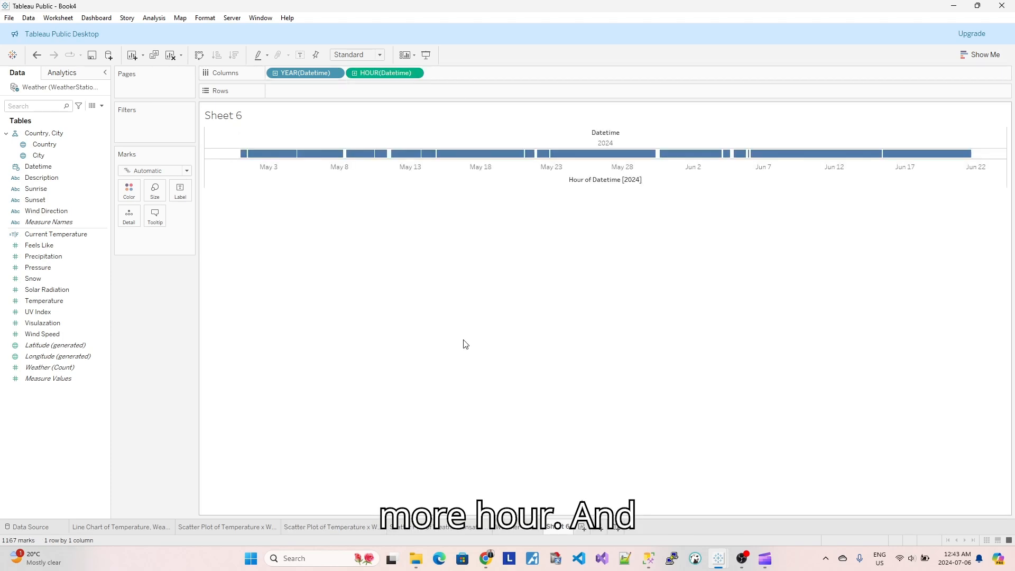
pyautogui.click(335, 73)
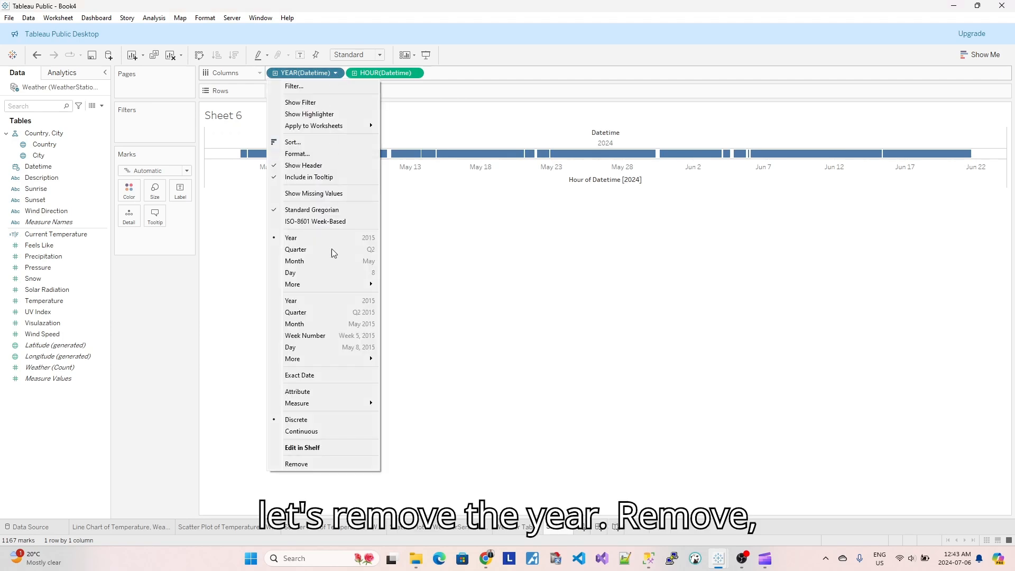
pyautogui.click(341, 463)
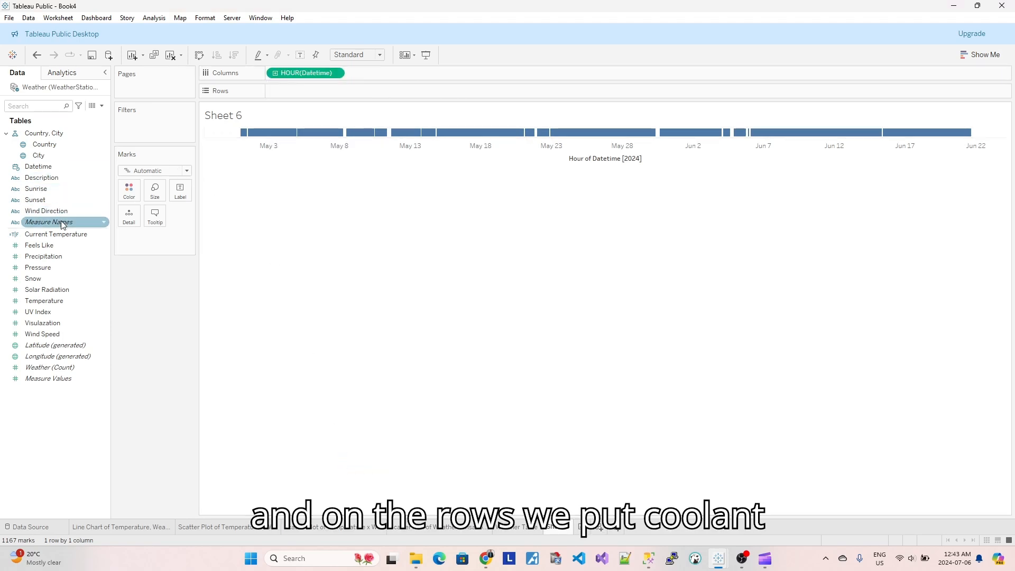
# Step: Add the Current Temperature calculated field to the rows and convert the view to a text table
pyautogui.moveTo(55, 234); pyautogui.dragTo(303, 93)
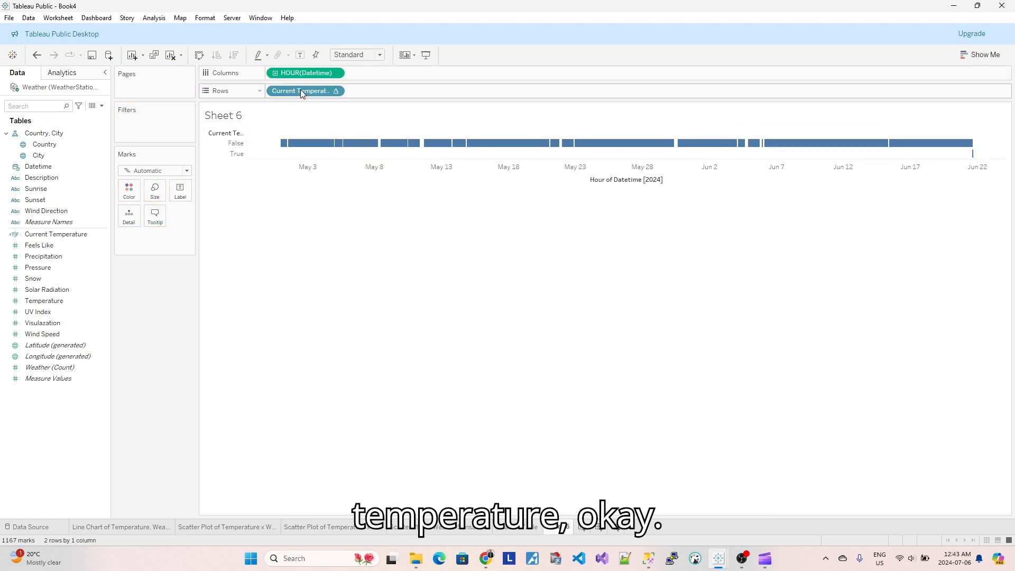
pyautogui.click(981, 55)
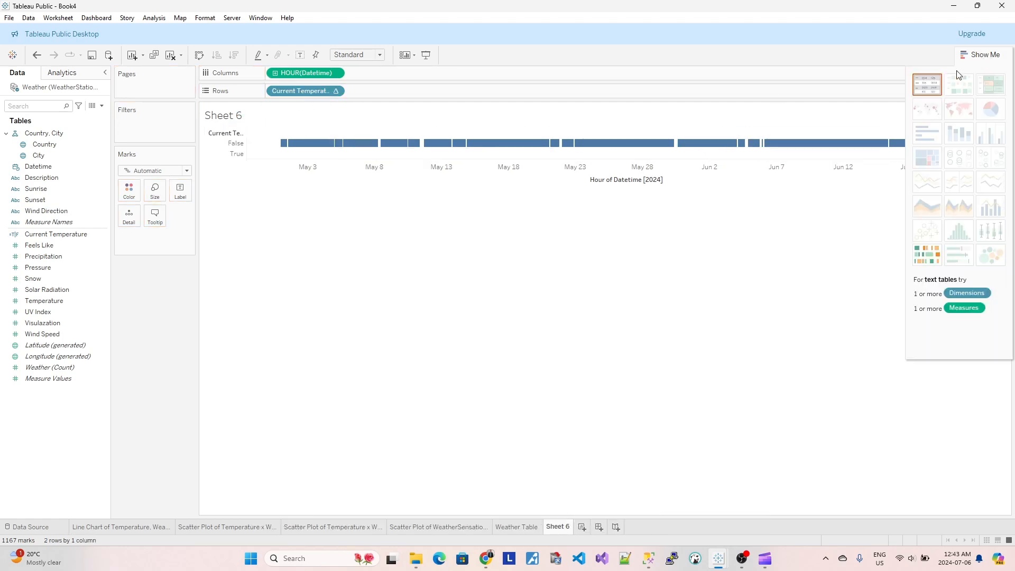
pyautogui.click(934, 87)
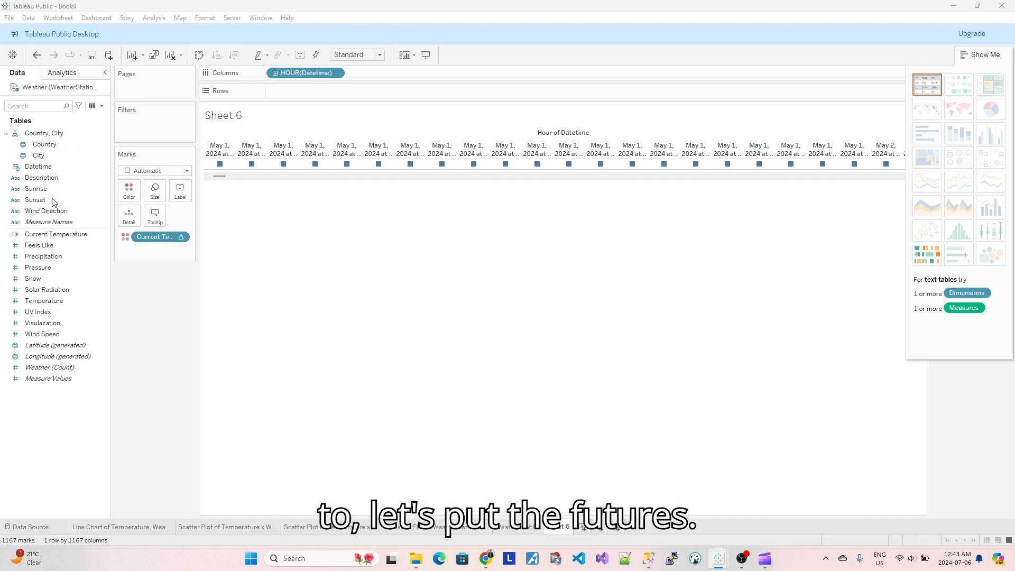
# Step: Filter the sheet by the Current Temperature field, keeping only the True value
pyautogui.moveTo(57, 241); pyautogui.dragTo(154, 120)
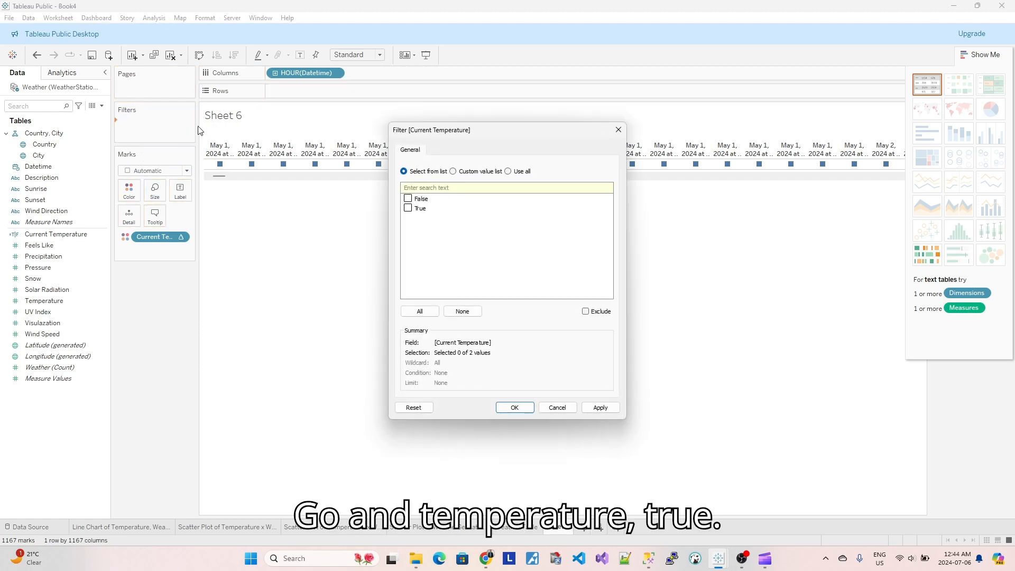
pyautogui.click(413, 209)
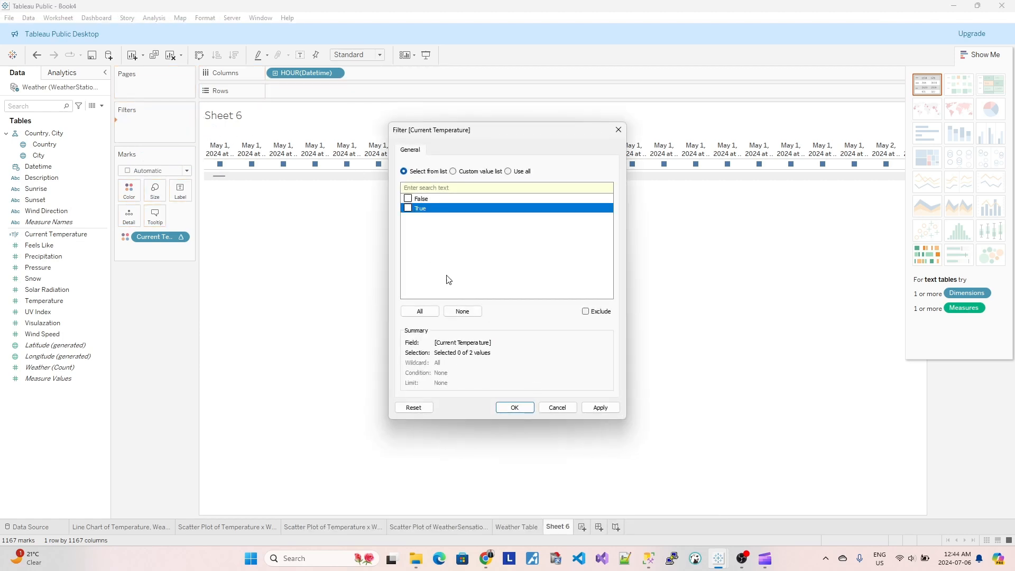
pyautogui.click(409, 208)
pyautogui.click(601, 408)
pyautogui.click(513, 408)
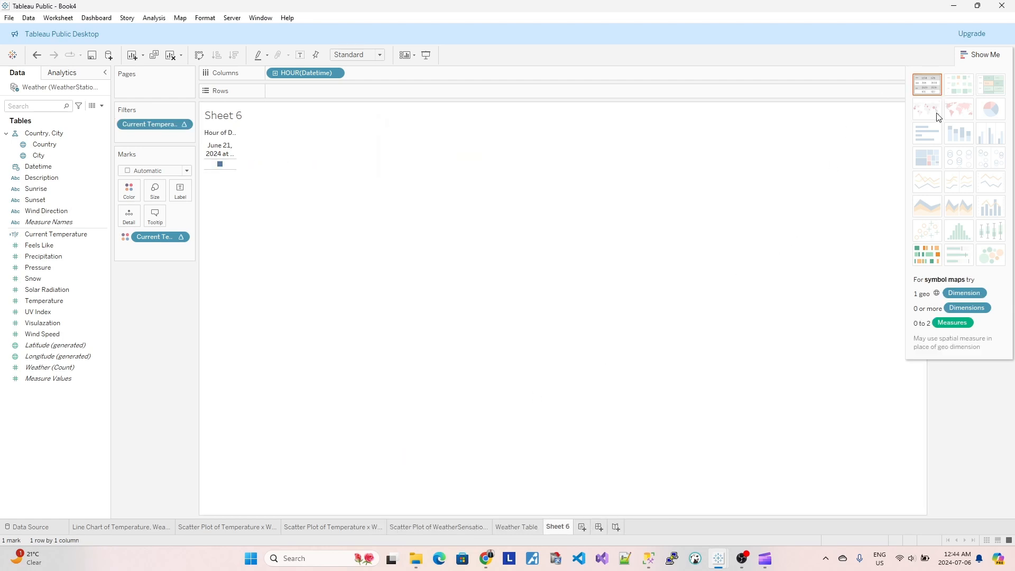
# Step: Switch the Current Temperature mark field from color to text
pyautogui.moveTo(221, 169)
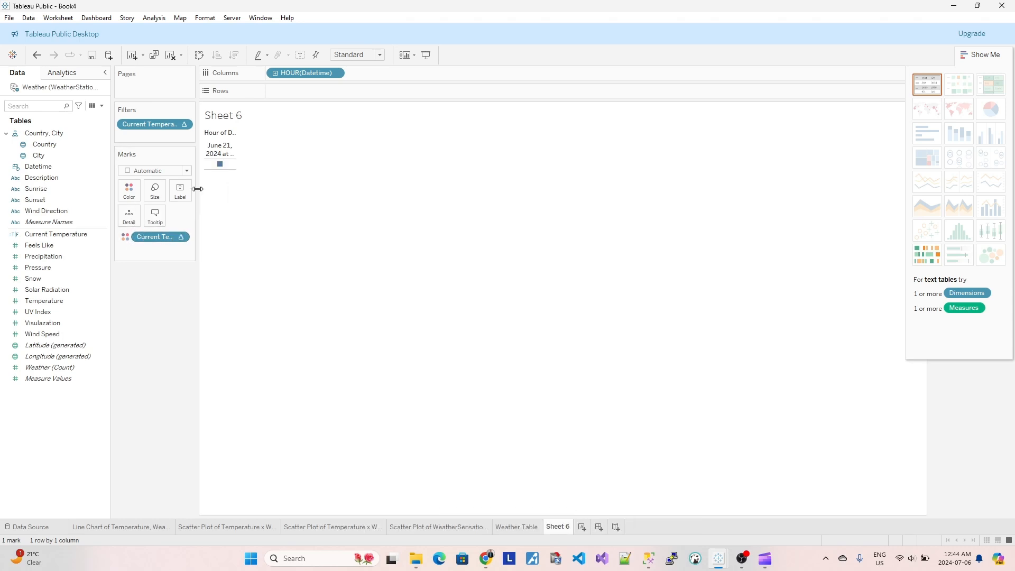
pyautogui.click(126, 238)
pyautogui.click(146, 261)
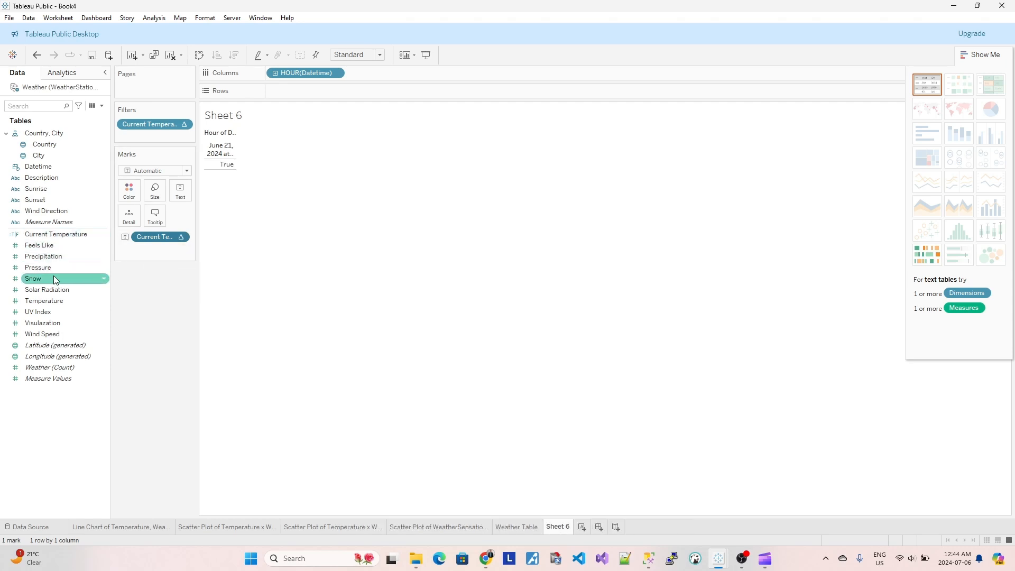
# Step: Add the Temperature measure to the marks and set Current Temperature back to color
pyautogui.moveTo(51, 300); pyautogui.dragTo(146, 255)
pyautogui.click(126, 239)
pyautogui.click(141, 249)
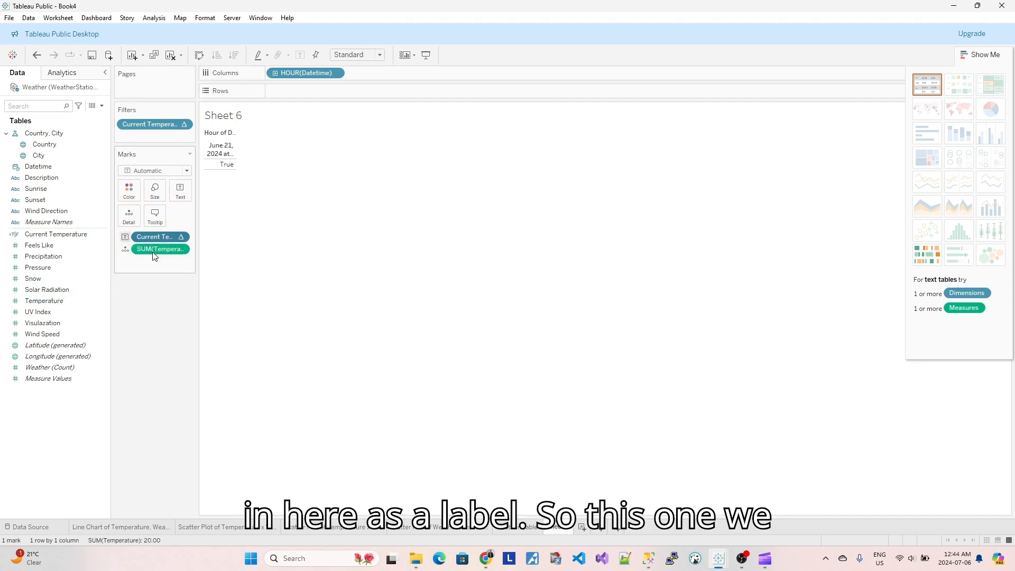
# Step: Remove the Current Temperature field from the marks, keeping the summed Temperature measure
pyautogui.click(181, 251)
pyautogui.moveTo(182, 291)
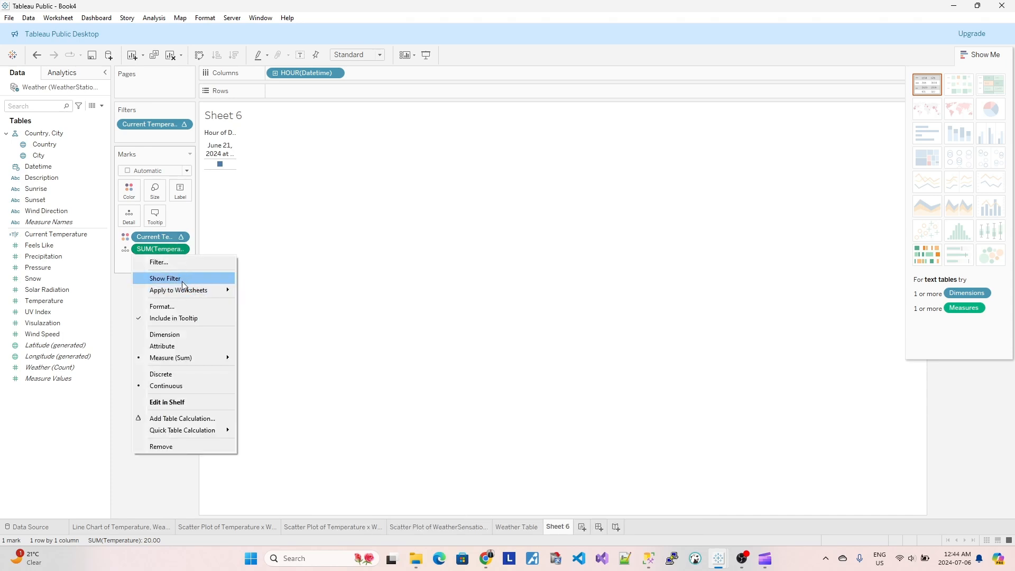
pyautogui.click(183, 239)
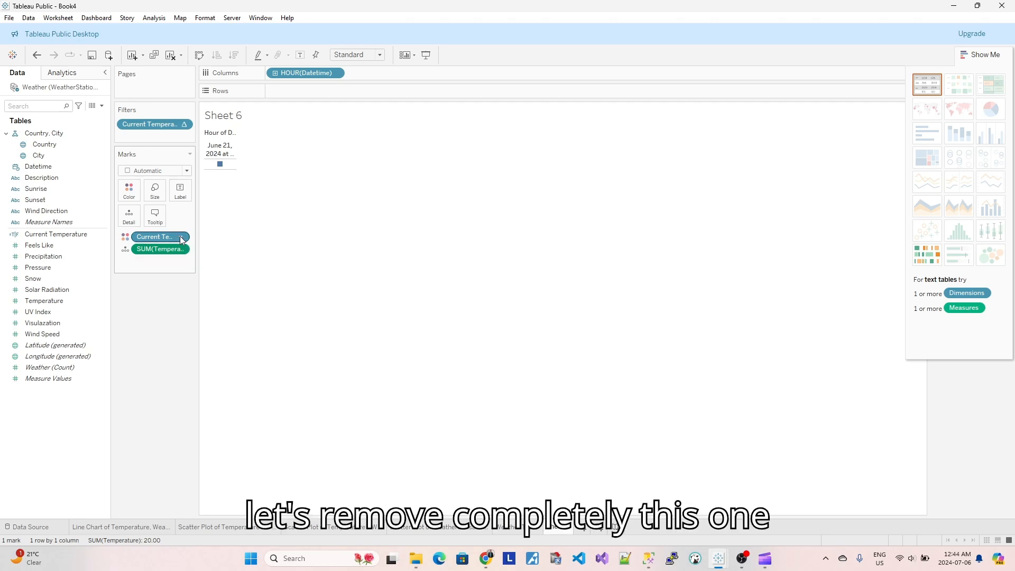
pyautogui.click(182, 239)
pyautogui.click(198, 376)
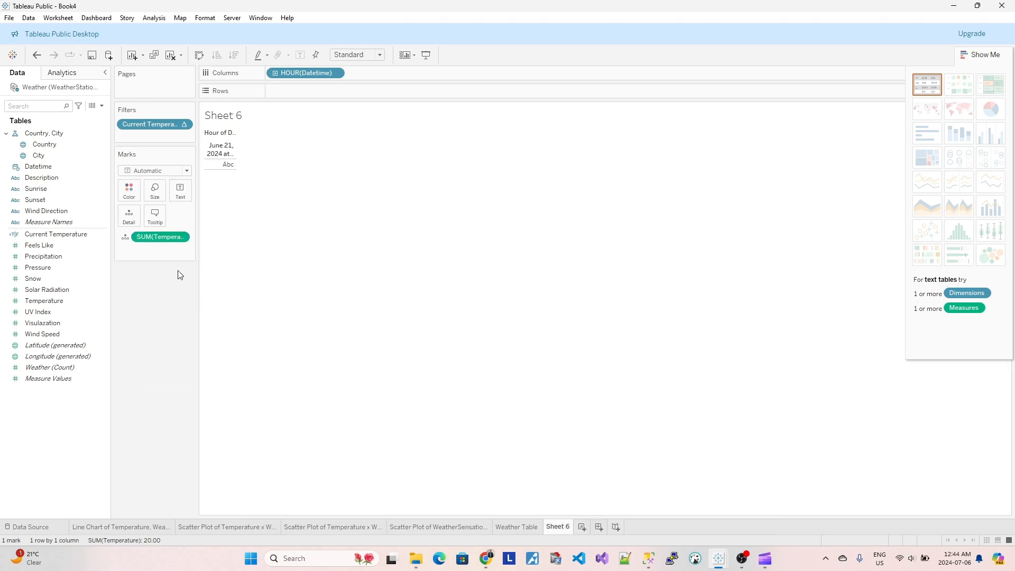
# Step: Display the summed Temperature measure as text and hide the date header above the value
pyautogui.click(126, 236)
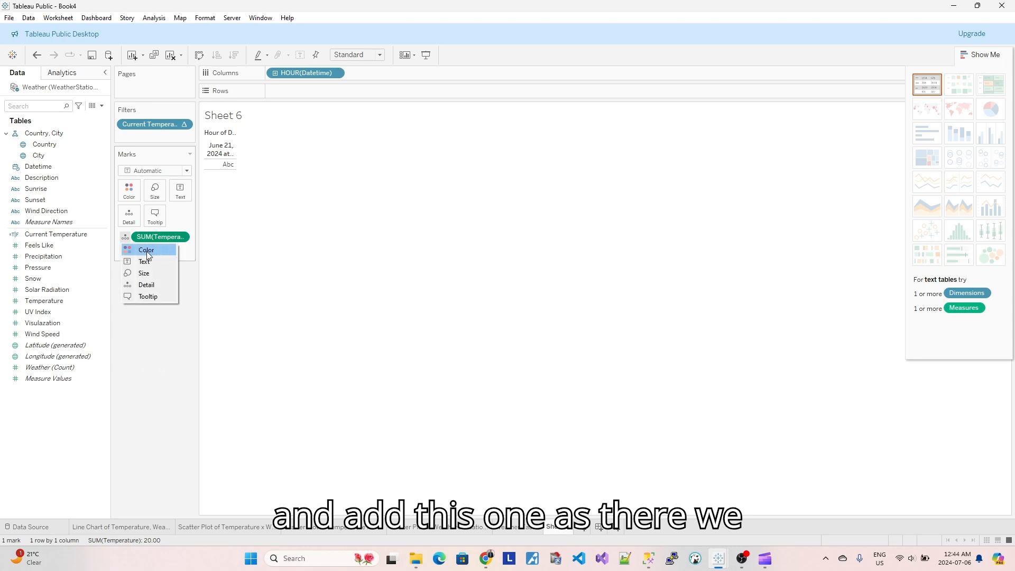
pyautogui.click(144, 263)
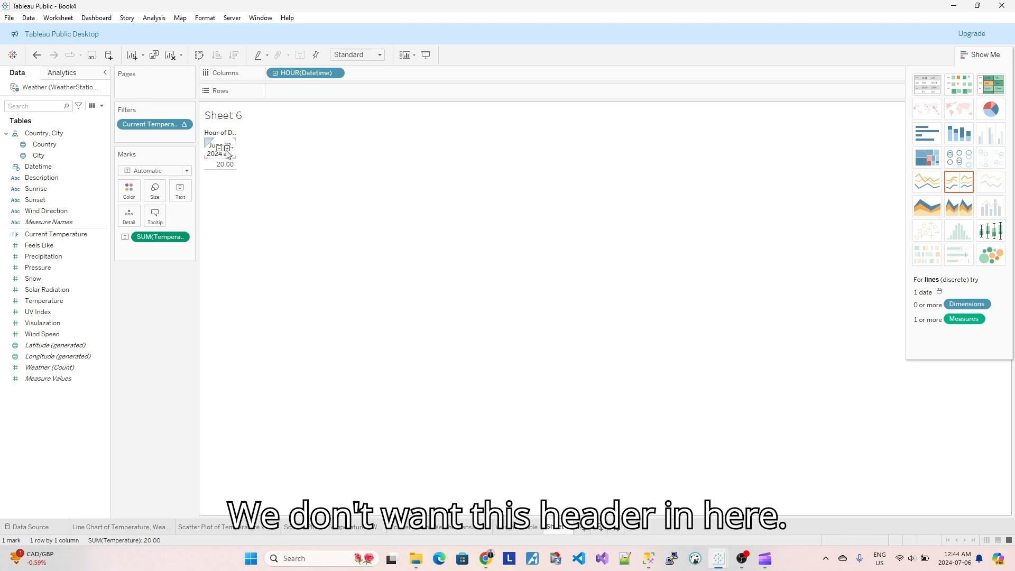
pyautogui.rightClick(226, 151)
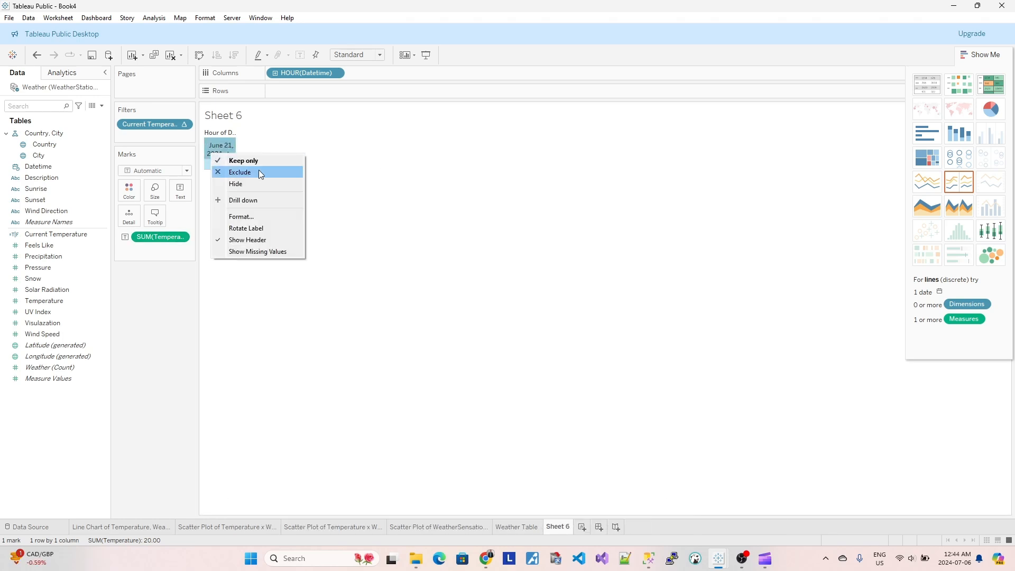
pyautogui.click(265, 240)
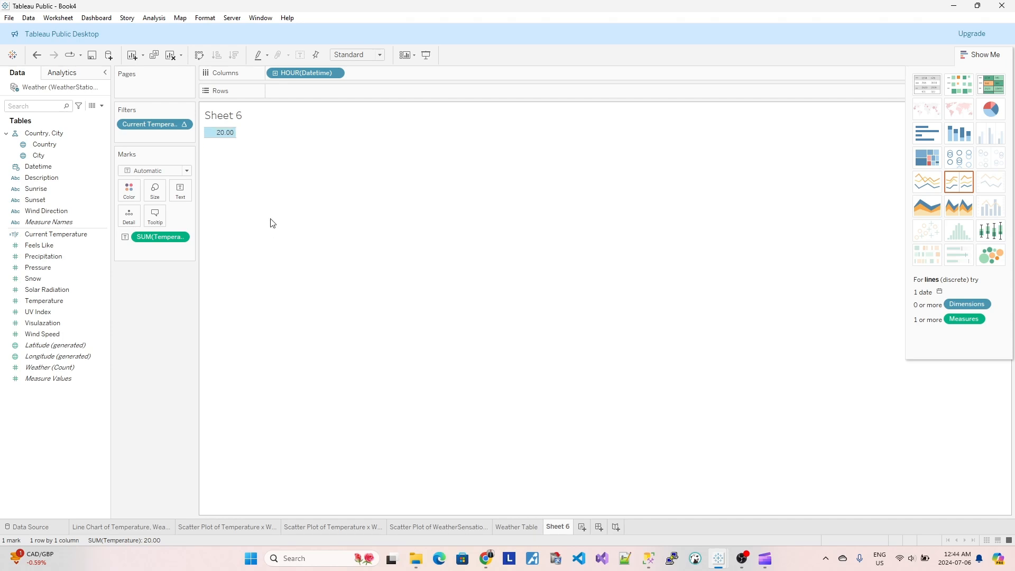
# Step: Rename Sheet 6 as Current Temperature
pyautogui.rightClick(565, 530)
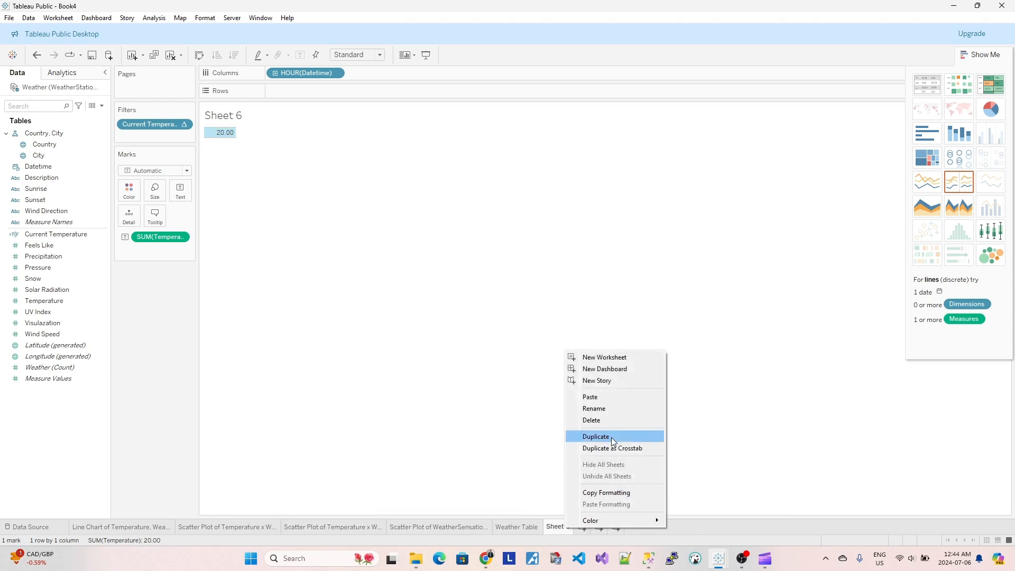
pyautogui.click(617, 408)
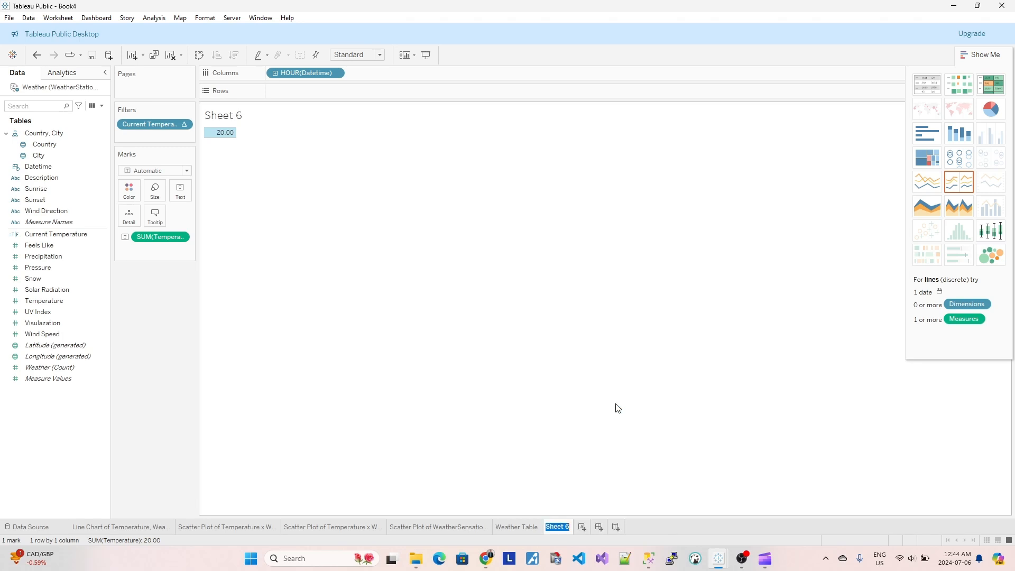
pyautogui.write('Current RTf')
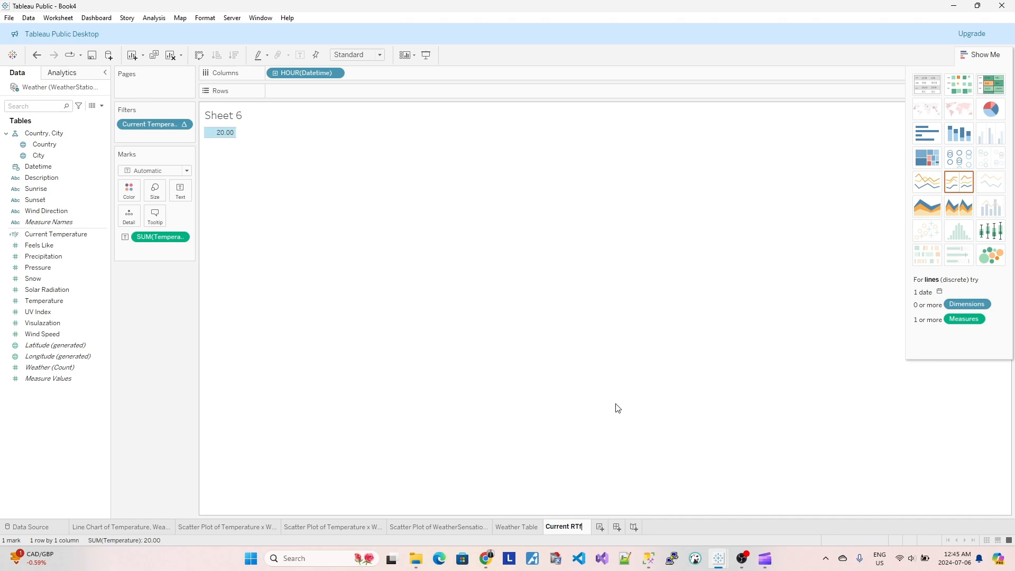
pyautogui.press('BackSpace')
pyautogui.press('BackSpace')
pyautogui.press('BackSpace')
pyautogui.write('Temep')
pyautogui.press('BackSpace')
pyautogui.press('BackSpace')
pyautogui.write('perature')
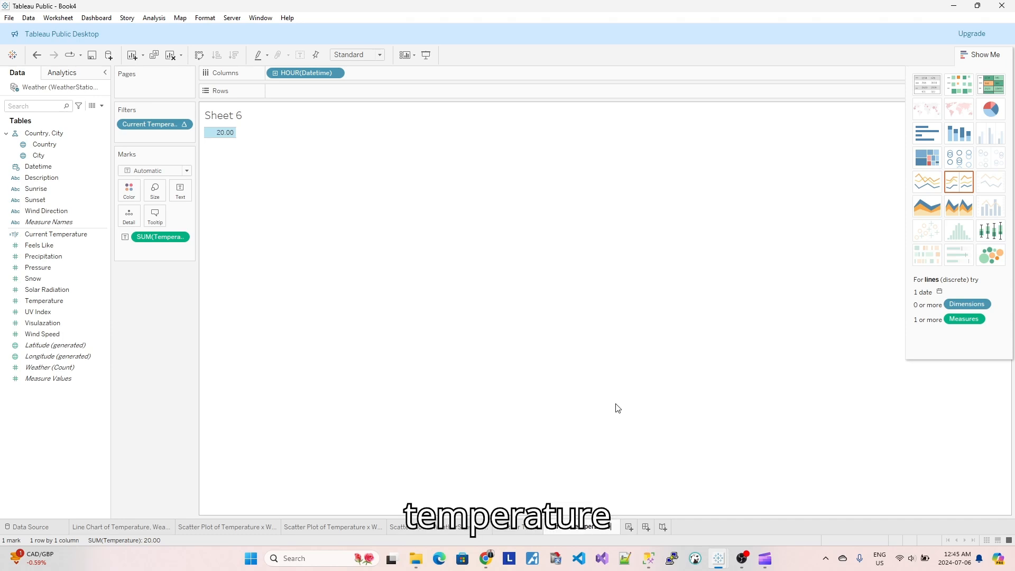
pyautogui.press('Return')
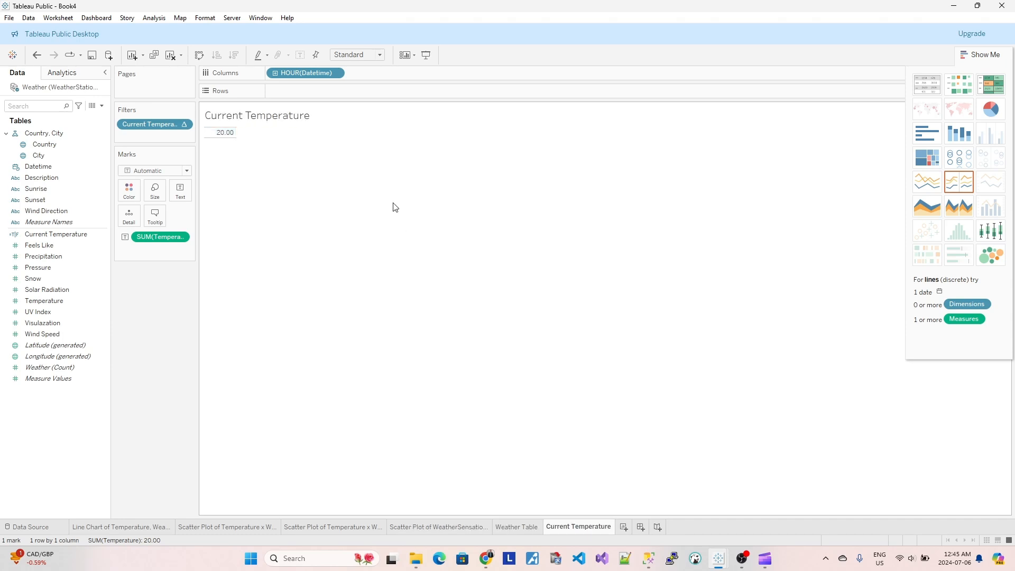
# Step: Set the font size of the Current Temperature sheet title to 10
pyautogui.doubleClick(317, 115)
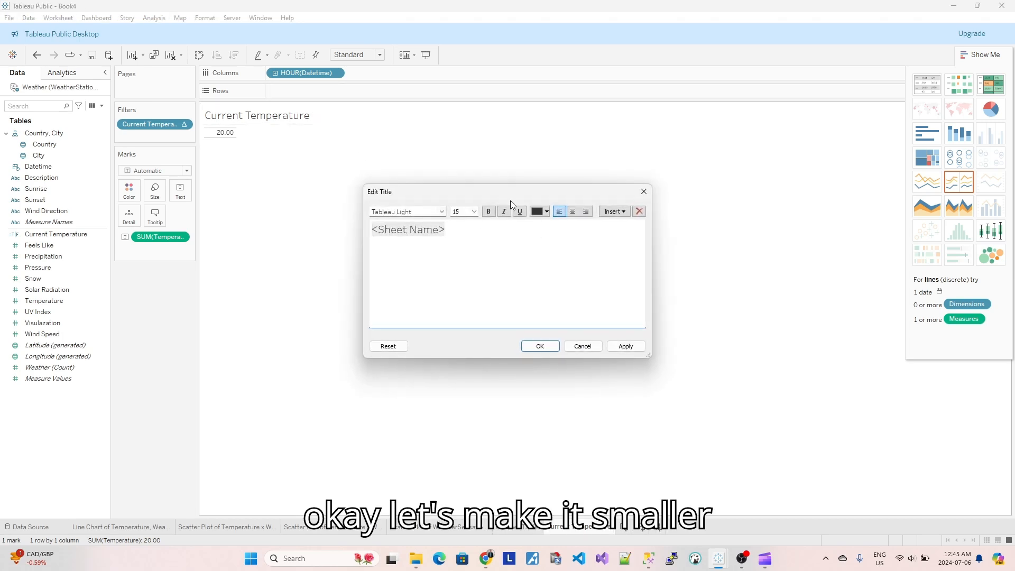
pyautogui.moveTo(465, 229); pyautogui.dragTo(371, 226)
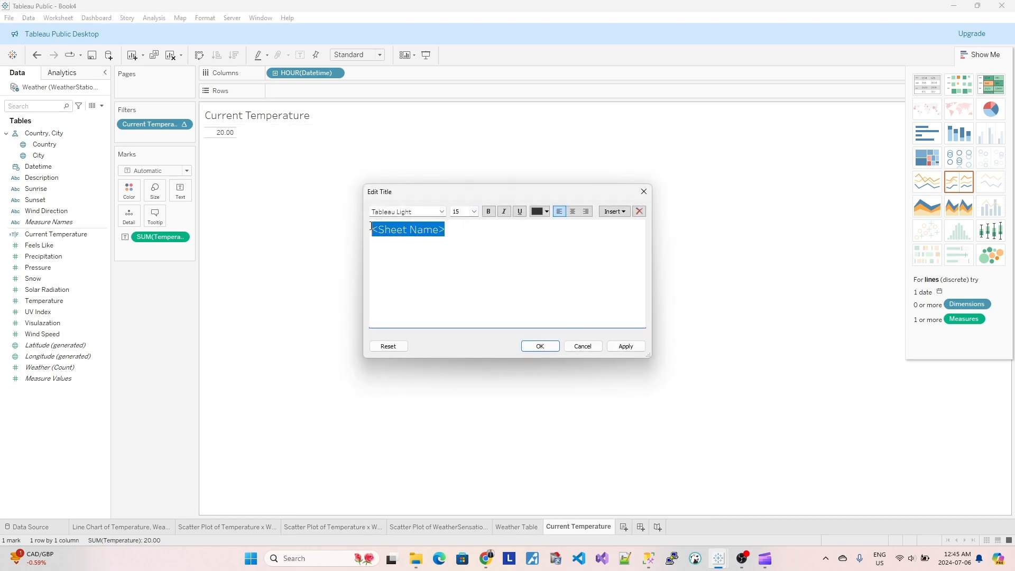
pyautogui.click(473, 212)
pyautogui.click(465, 235)
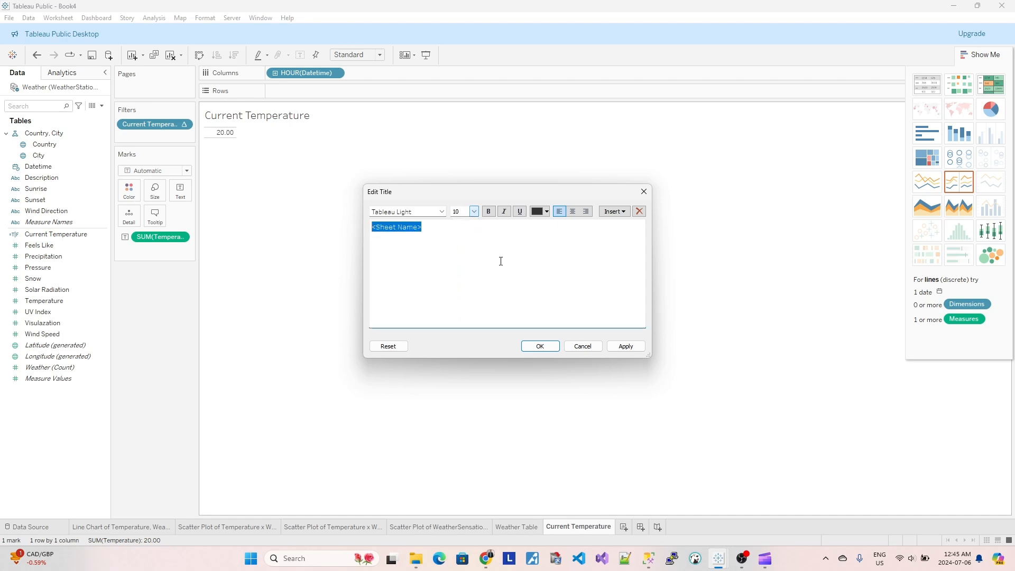
pyautogui.click(634, 347)
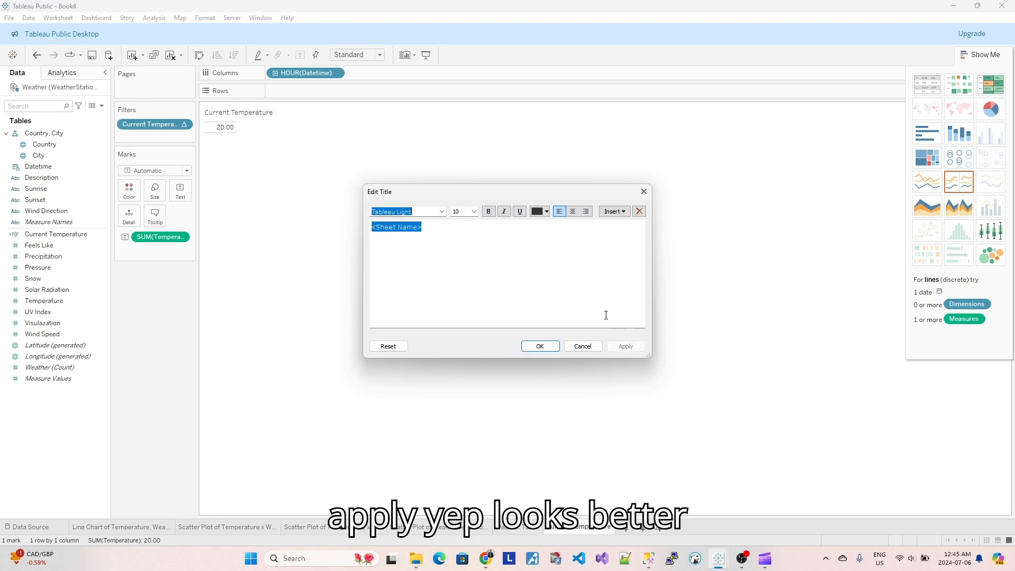
# Step: Make the sheet title bold and reduce its font size to 8
pyautogui.click(488, 212)
pyautogui.click(628, 347)
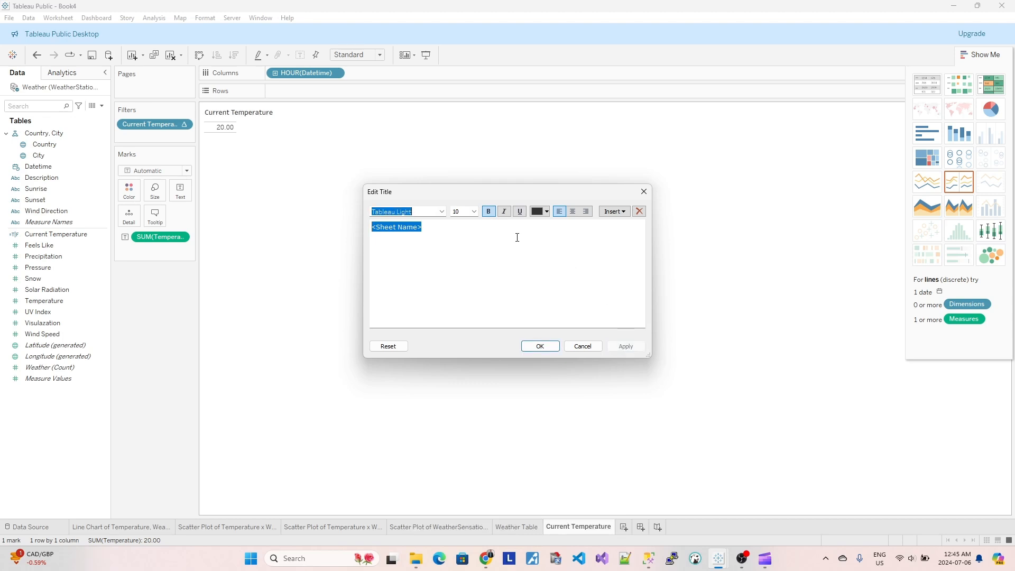
pyautogui.click(475, 211)
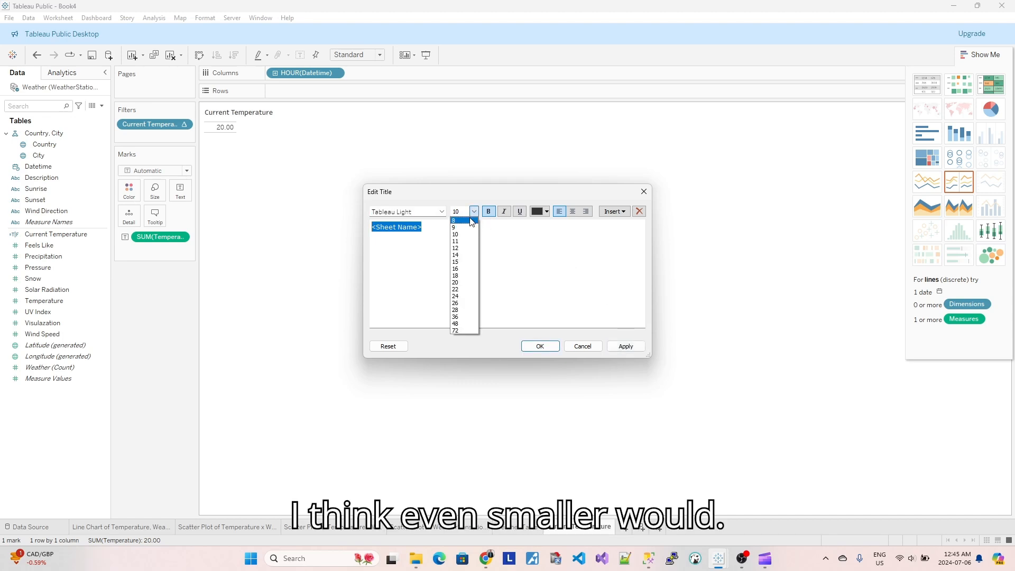
pyautogui.click(471, 220)
pyautogui.click(627, 347)
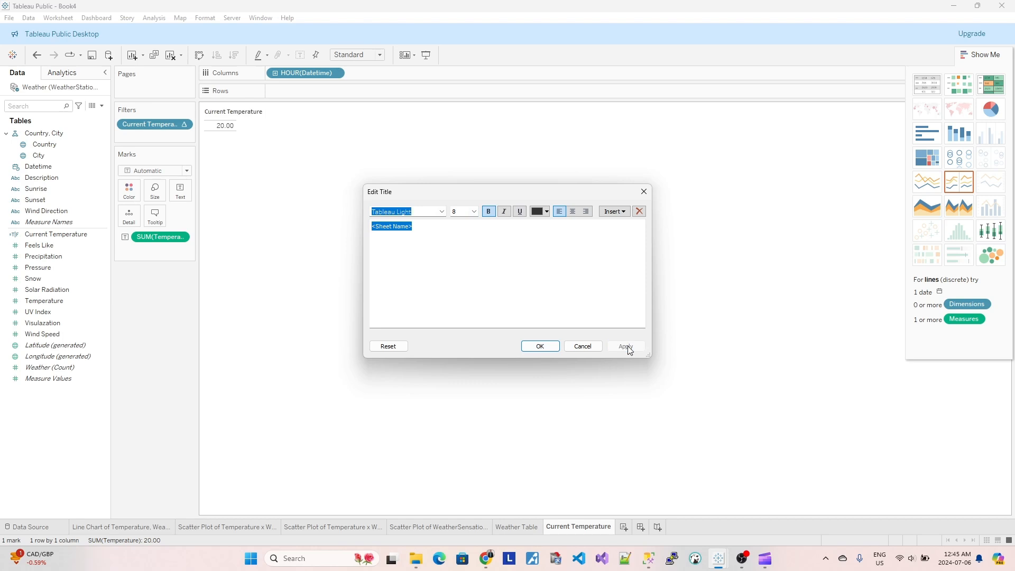
pyautogui.click(558, 347)
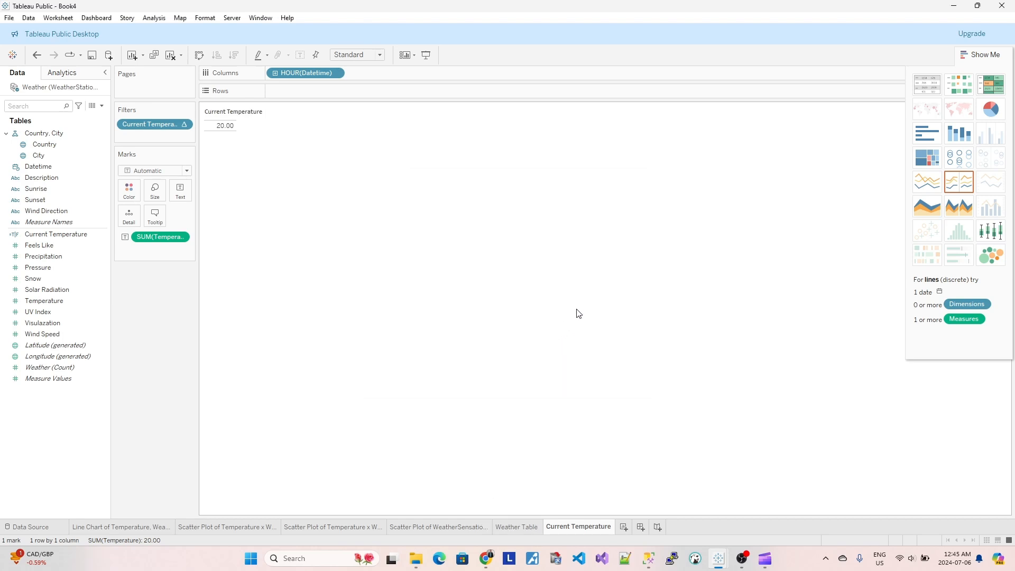
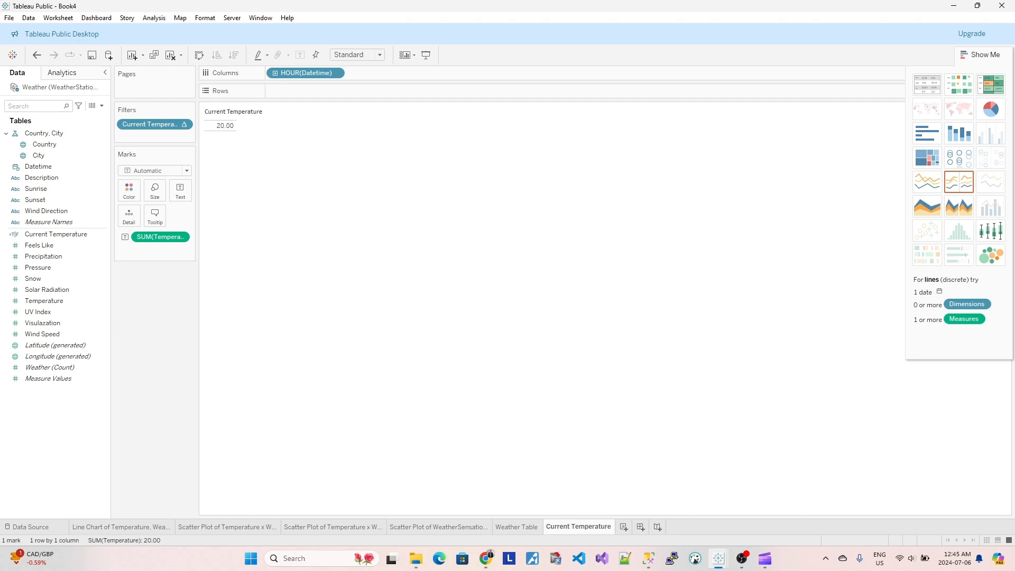
# Step: Create a new dashboard
pyautogui.click(642, 529)
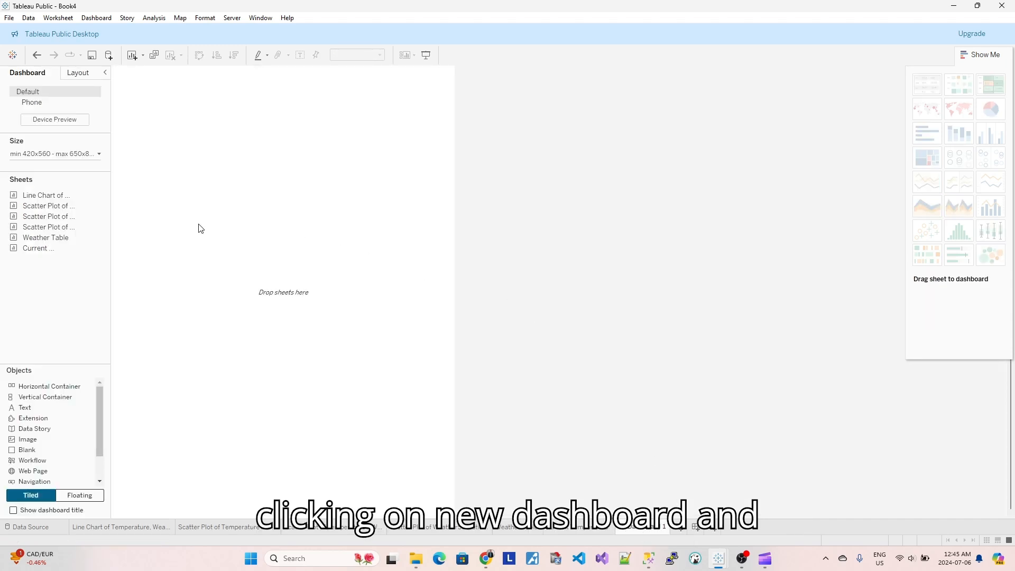
pyautogui.click(100, 156)
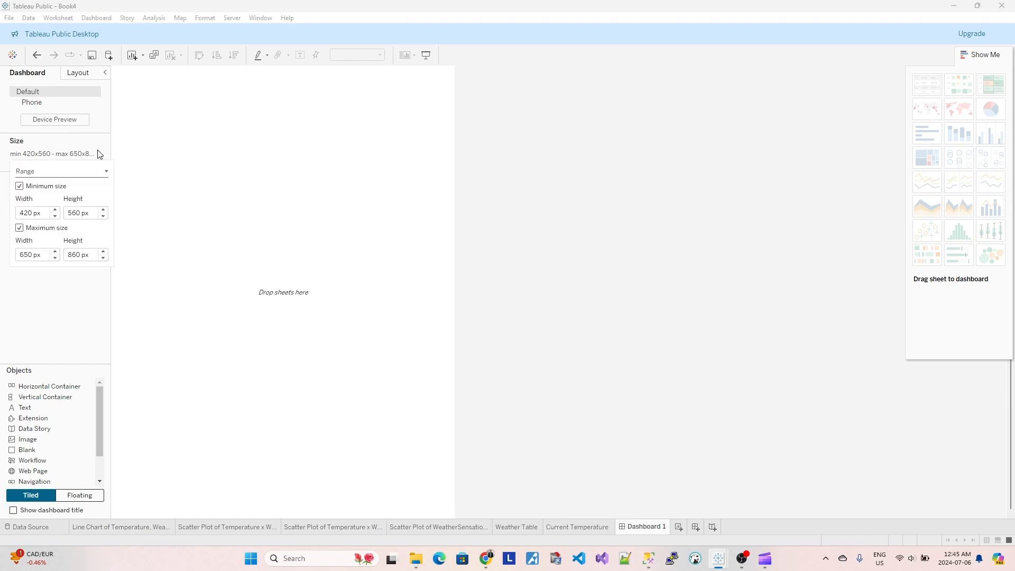
pyautogui.click(39, 186)
pyautogui.click(206, 253)
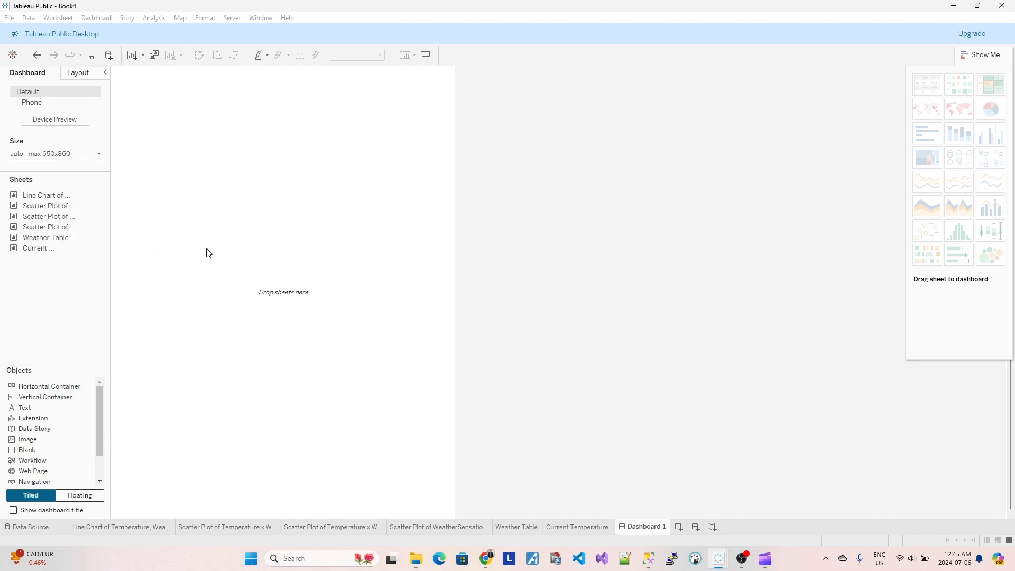
pyautogui.click(99, 156)
pyautogui.click(60, 186)
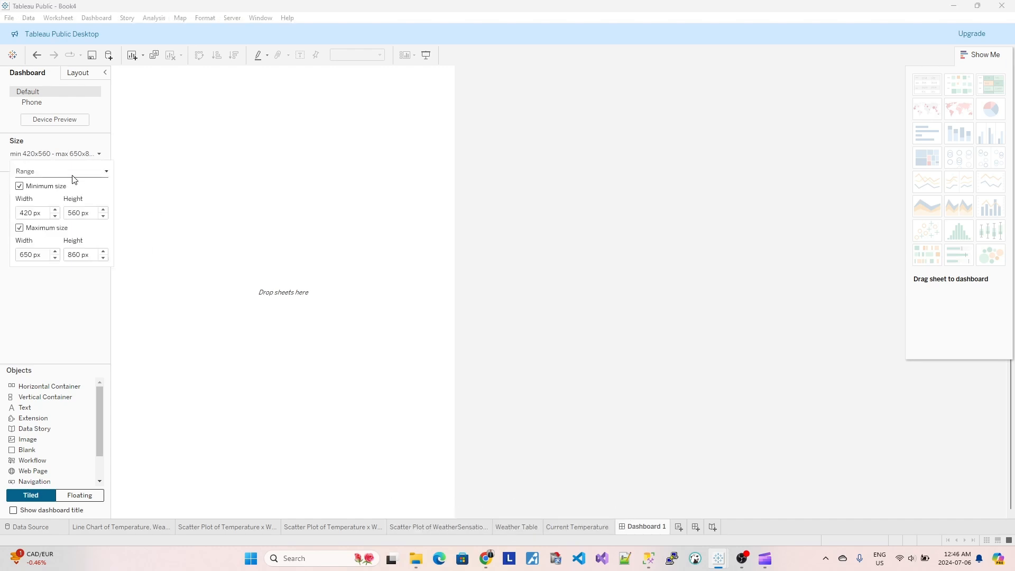
pyautogui.click(158, 178)
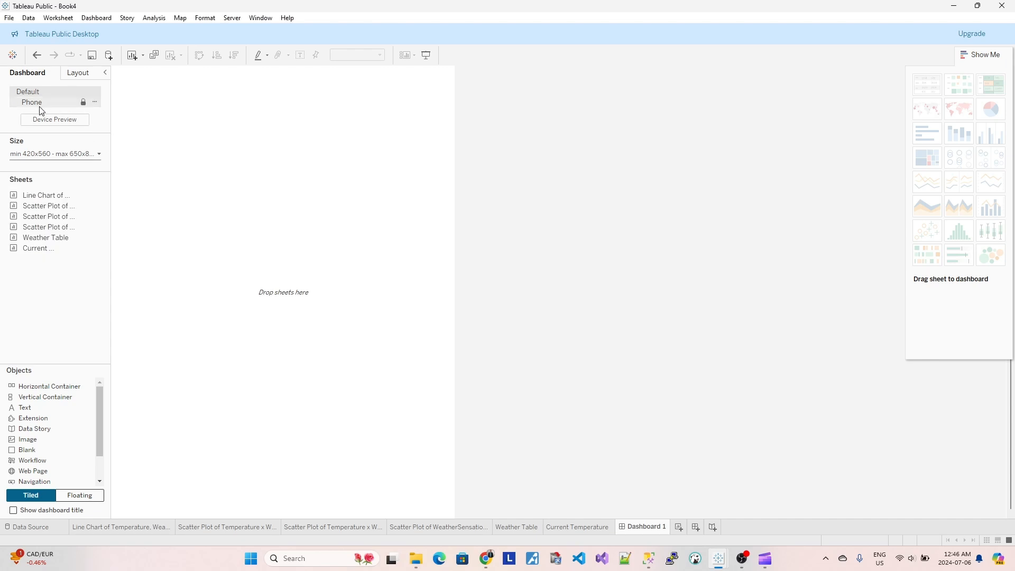
# Step: Add a Desktop layout to the dashboard and set its size to Fit all
pyautogui.rightClick(70, 97)
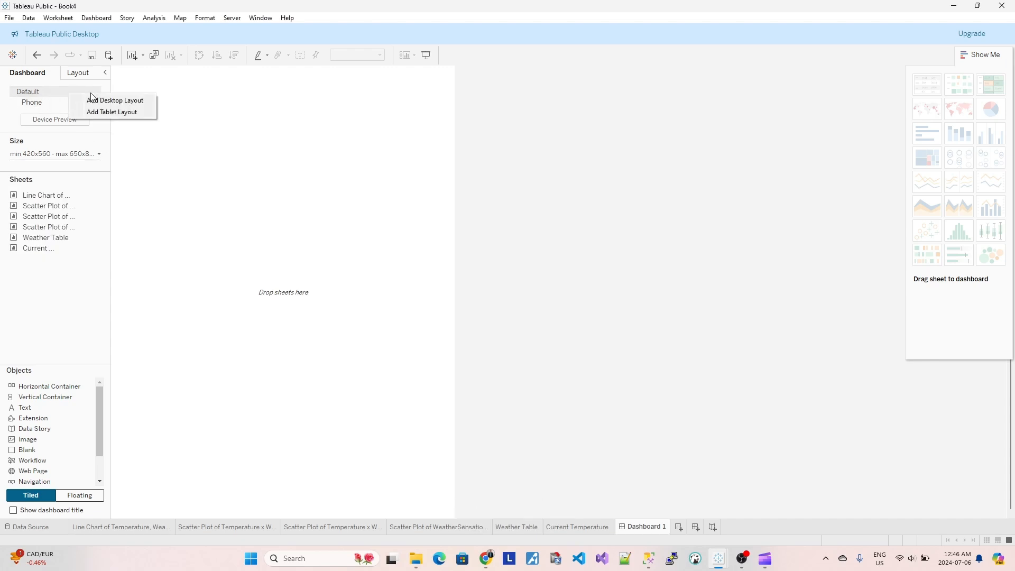
pyautogui.click(133, 99)
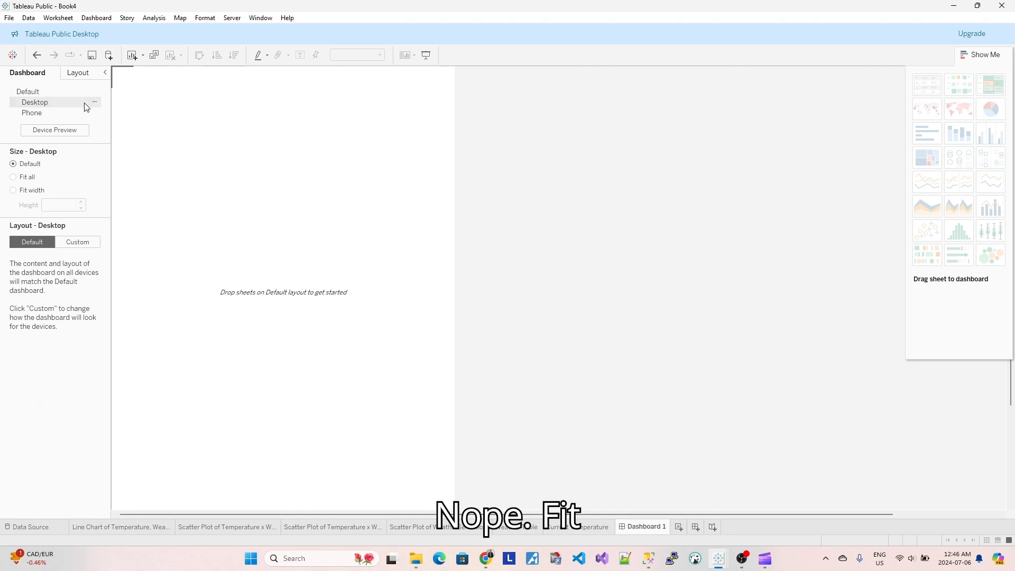
pyautogui.click(34, 177)
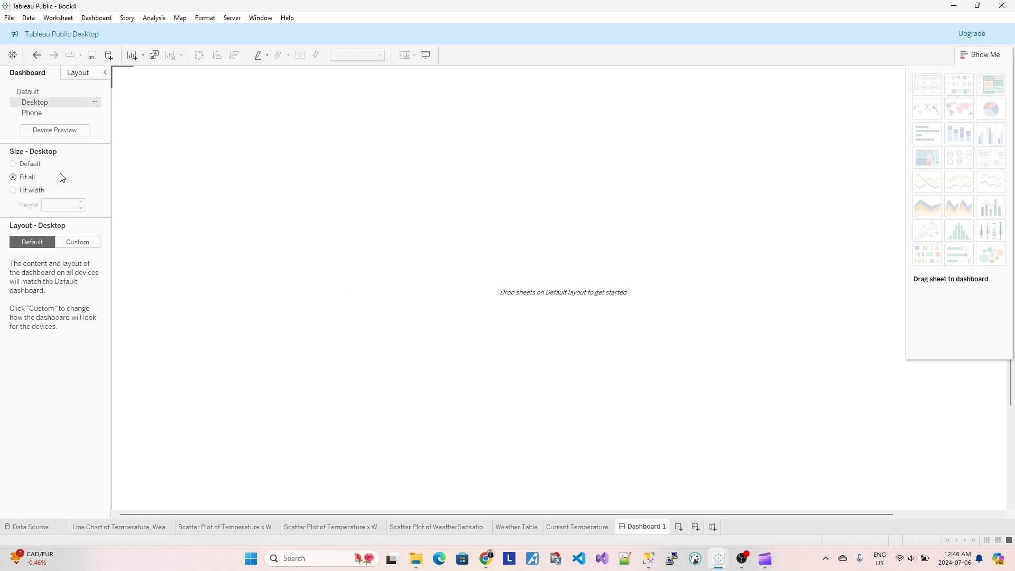
pyautogui.click(65, 113)
pyautogui.click(79, 92)
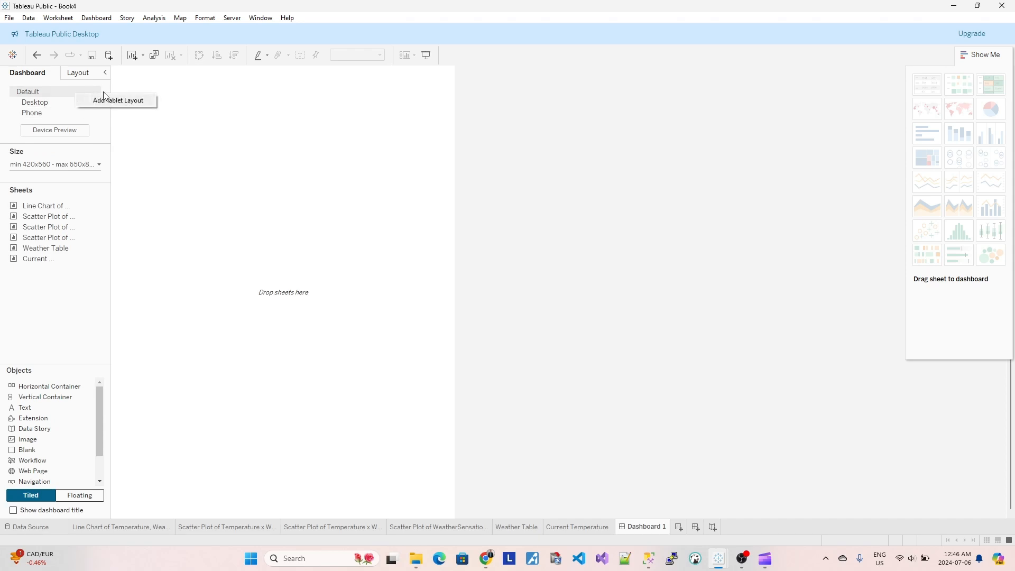
pyautogui.rightClick(73, 95)
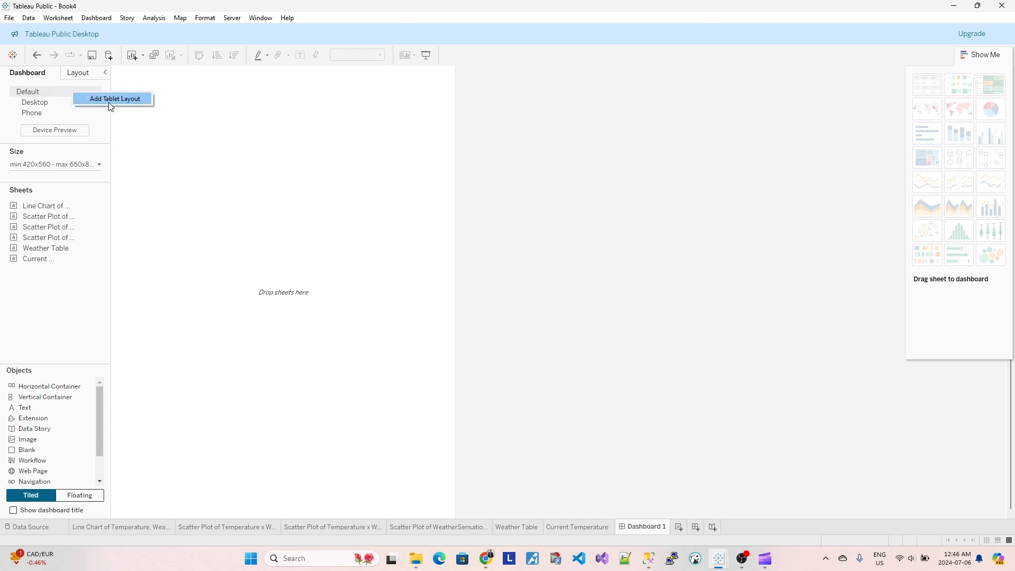
pyautogui.click(264, 144)
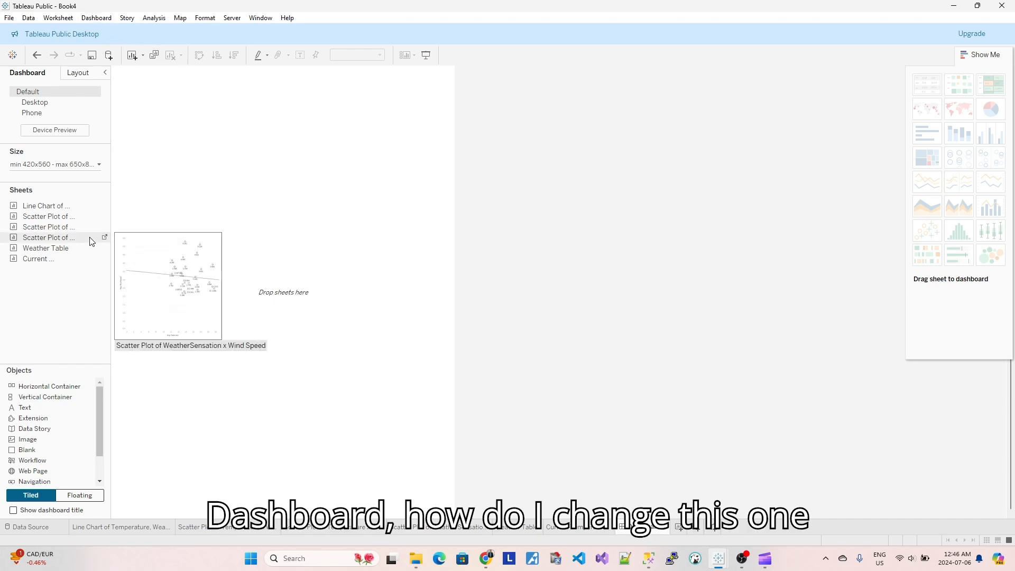
# Step: Set the default dashboard size to Automatic and hide the Show Me pane
pyautogui.click(99, 164)
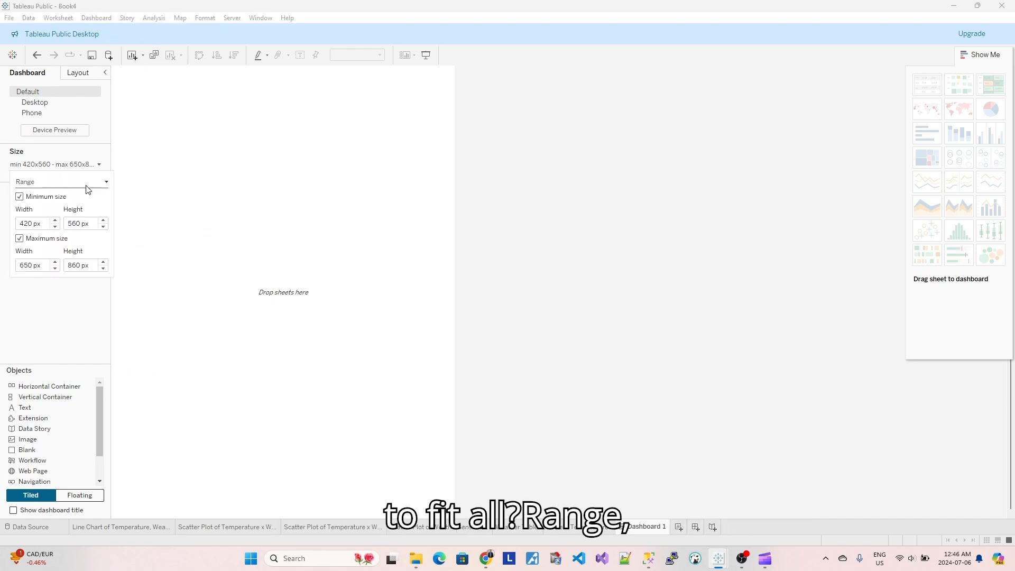
pyautogui.click(94, 181)
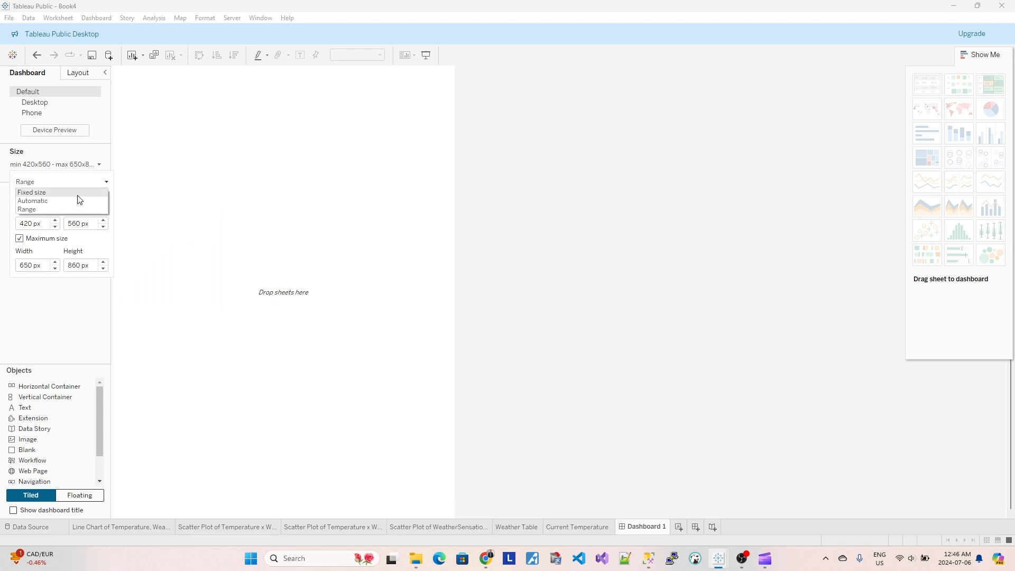
pyautogui.click(76, 202)
pyautogui.click(350, 205)
pyautogui.click(988, 55)
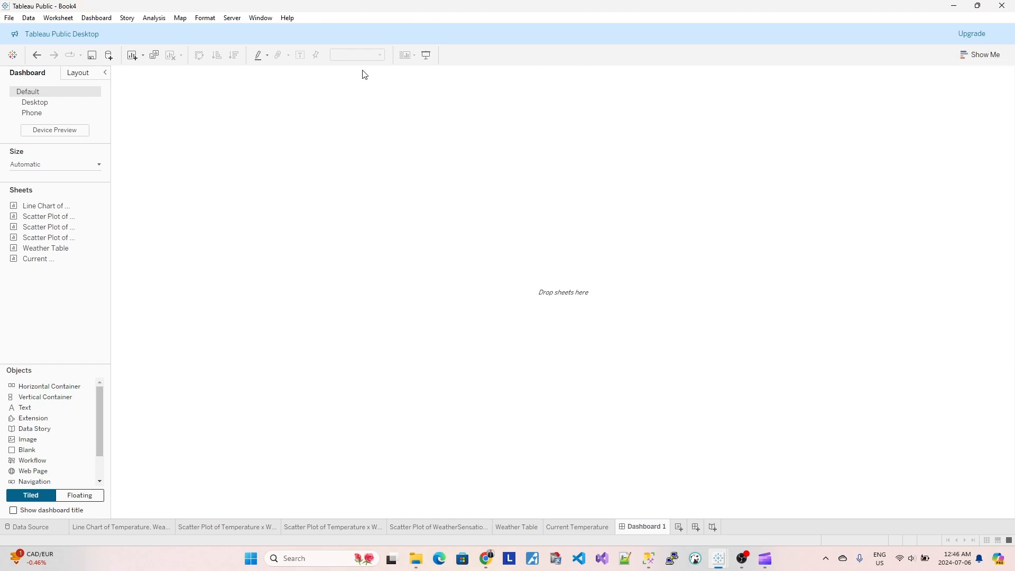
# Step: Delete the dashboard's Desktop layout
pyautogui.click(95, 102)
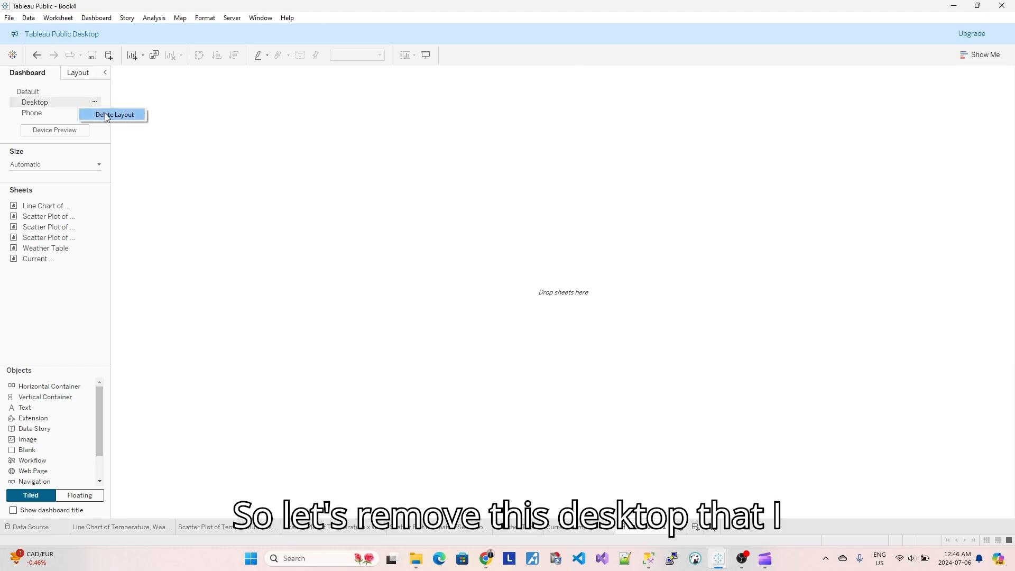
pyautogui.click(104, 114)
# Step: Place the line chart, the Temperature x Weather Sensation scatter plot beside it, and the Current Temperature sheet above the line chart
pyautogui.moveTo(45, 197); pyautogui.dragTo(219, 205)
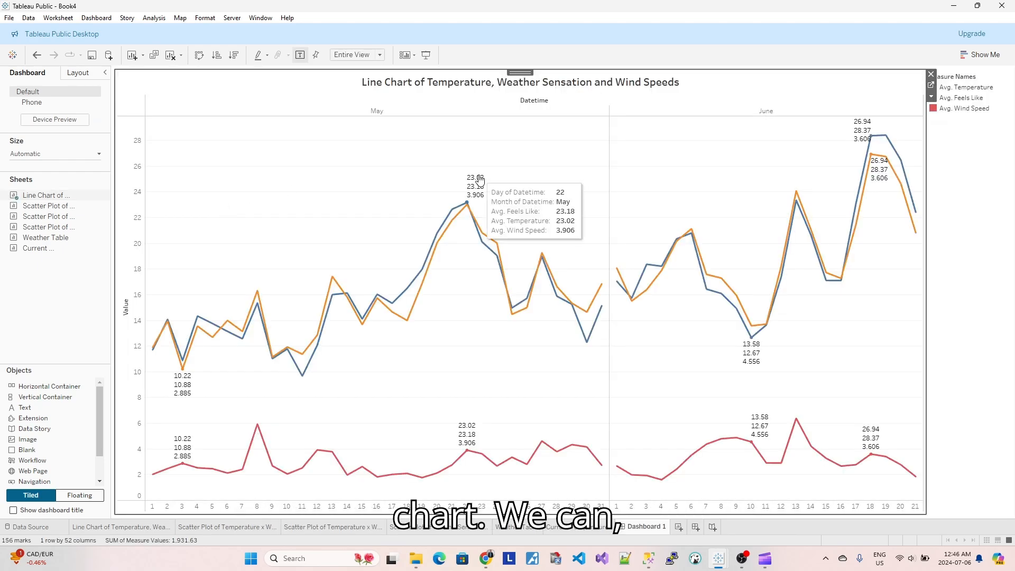
pyautogui.moveTo(32, 211); pyautogui.dragTo(694, 366)
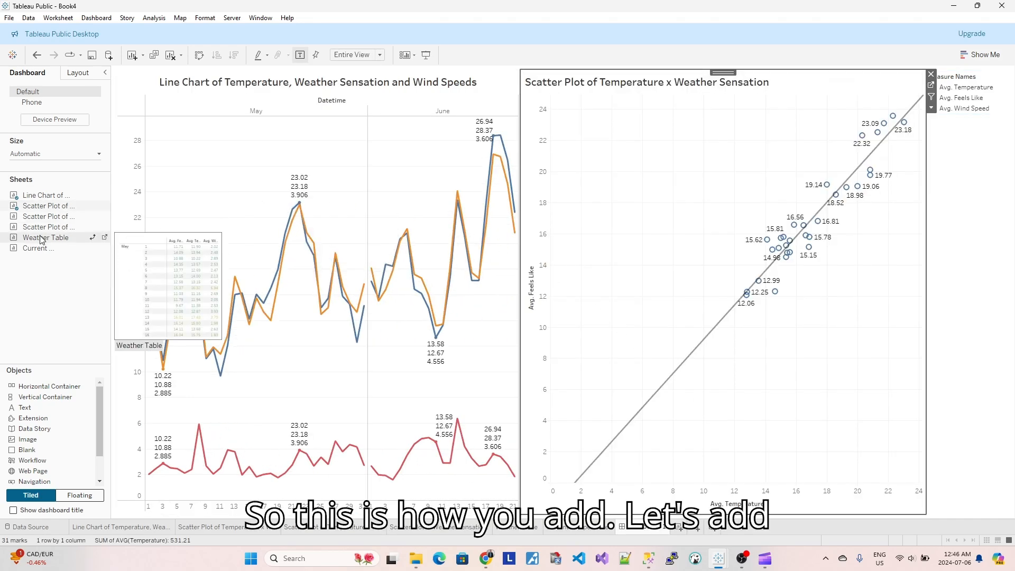
pyautogui.moveTo(37, 248); pyautogui.dragTo(227, 149)
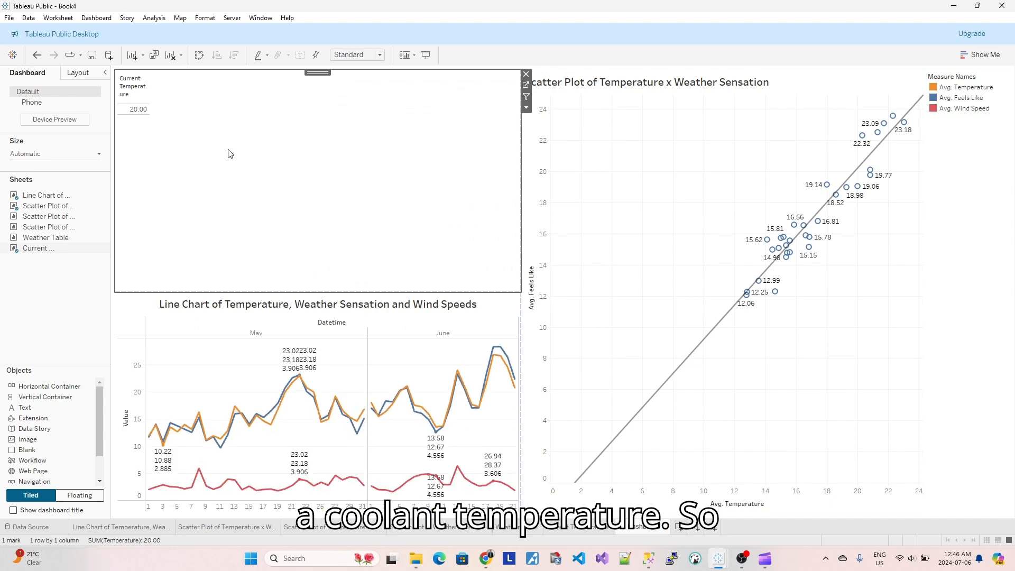
# Step: Add an image object below the Current Temperature sheet, load thermometer-1614708_1280.png into it and fit the image
pyautogui.rightClick(262, 152)
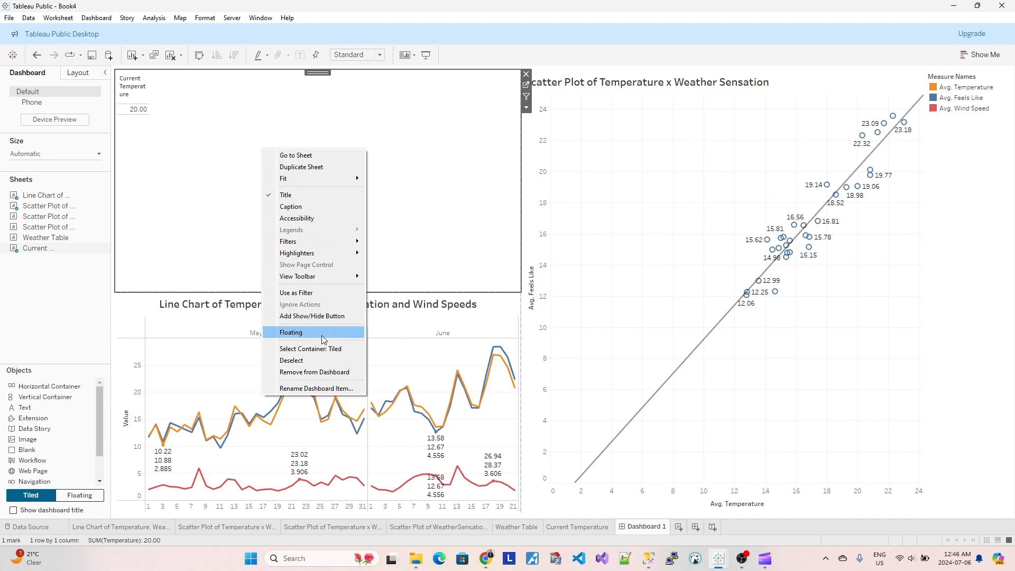
pyautogui.click(26, 443)
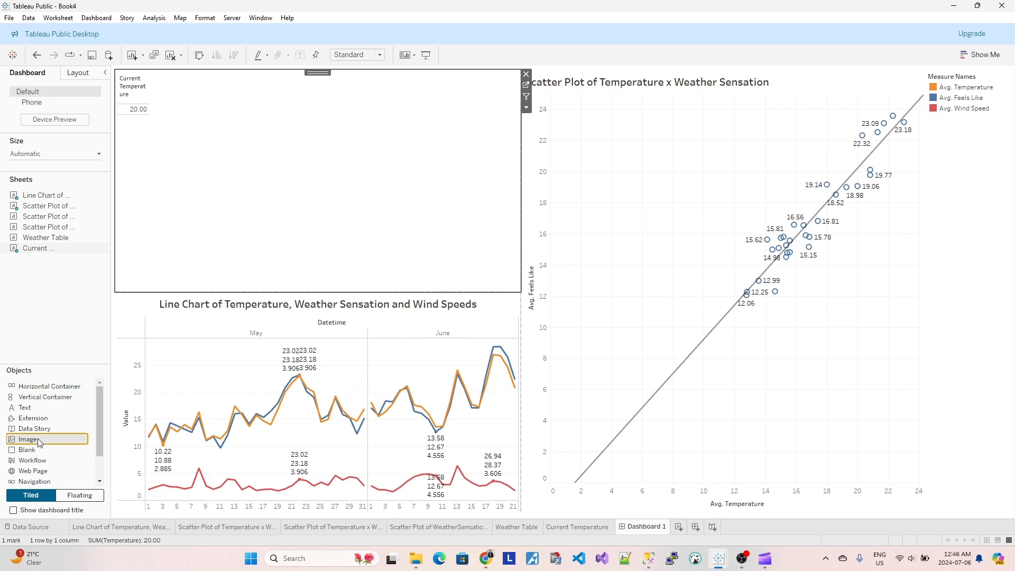
pyautogui.moveTo(34, 428); pyautogui.dragTo(250, 222)
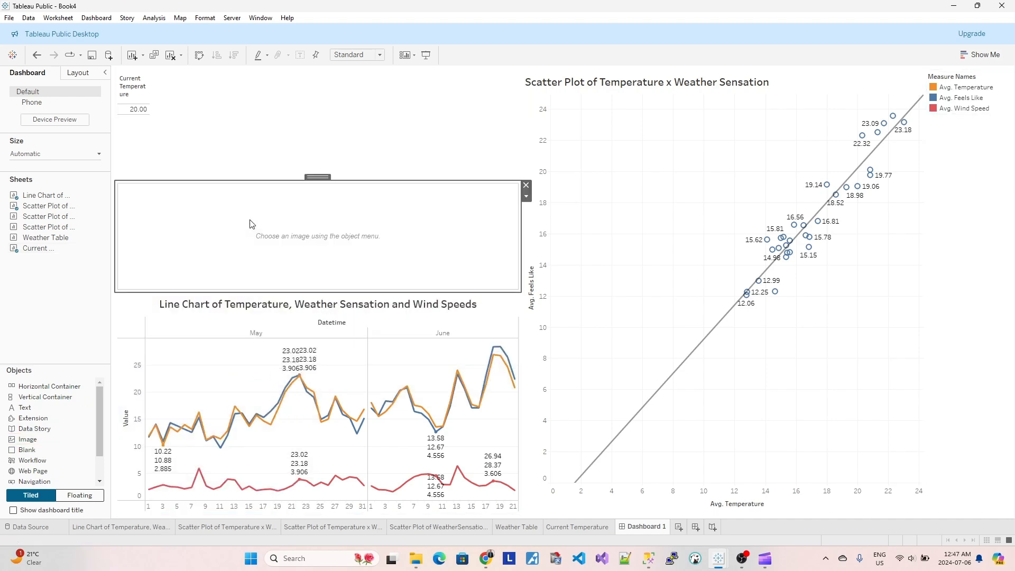
pyautogui.click(569, 209)
pyautogui.click(577, 246)
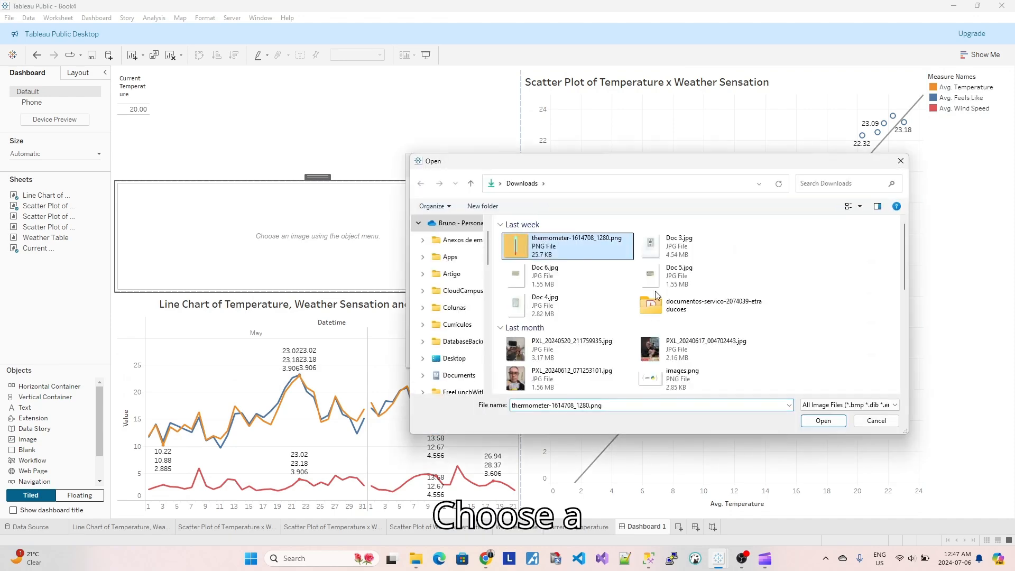
pyautogui.click(834, 424)
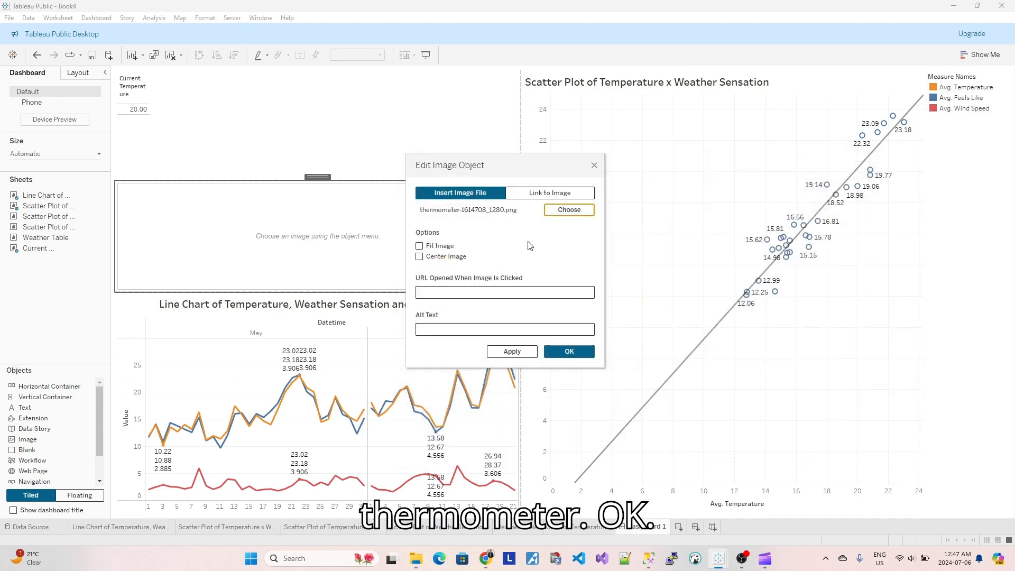
pyautogui.click(570, 352)
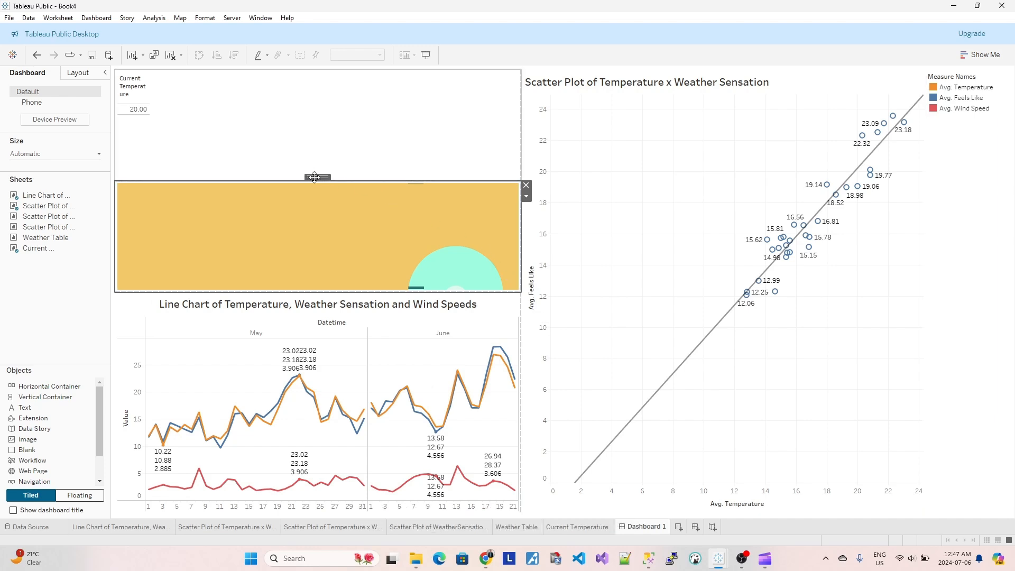
pyautogui.rightClick(334, 218)
pyautogui.click(373, 231)
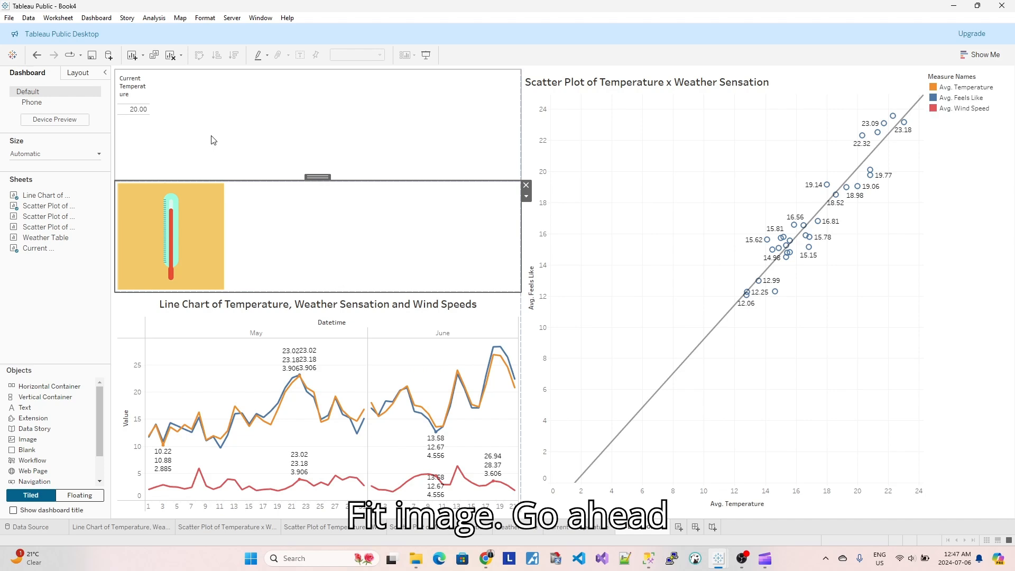
# Step: Make the Current Temperature sheet floating and resize it to lie within the upper part of the thermometer image
pyautogui.click(128, 90)
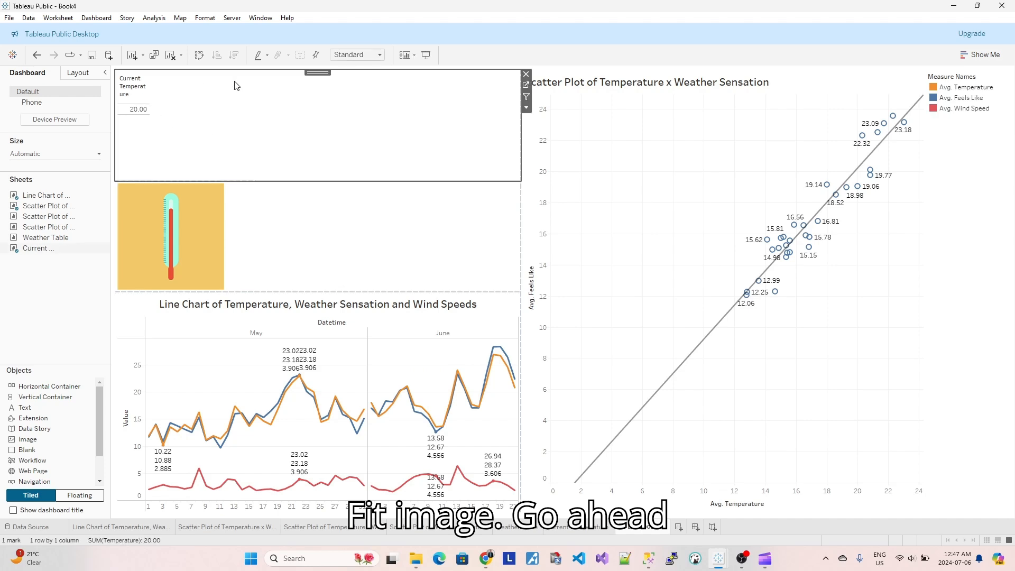
pyautogui.click(526, 108)
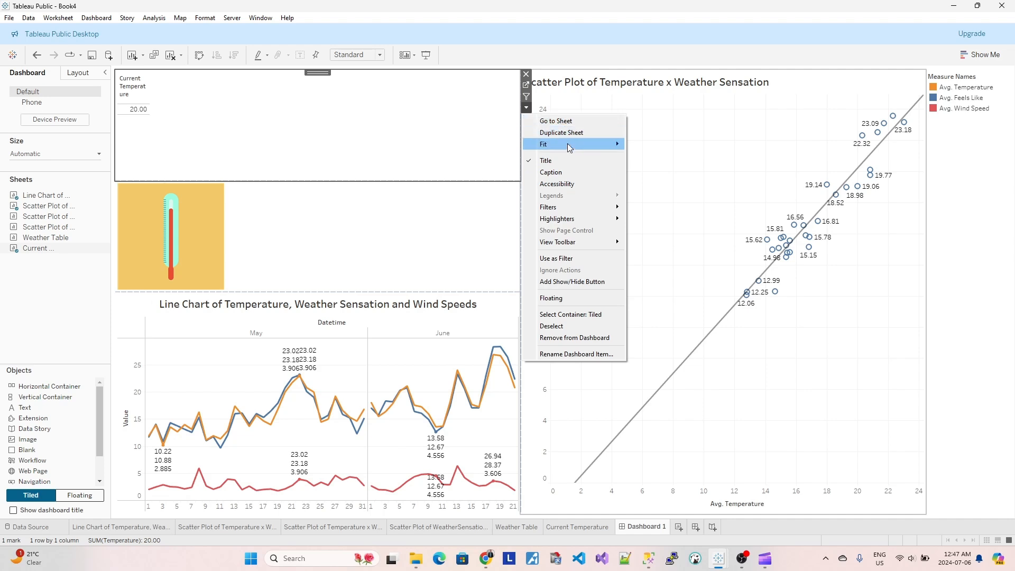
pyautogui.click(573, 301)
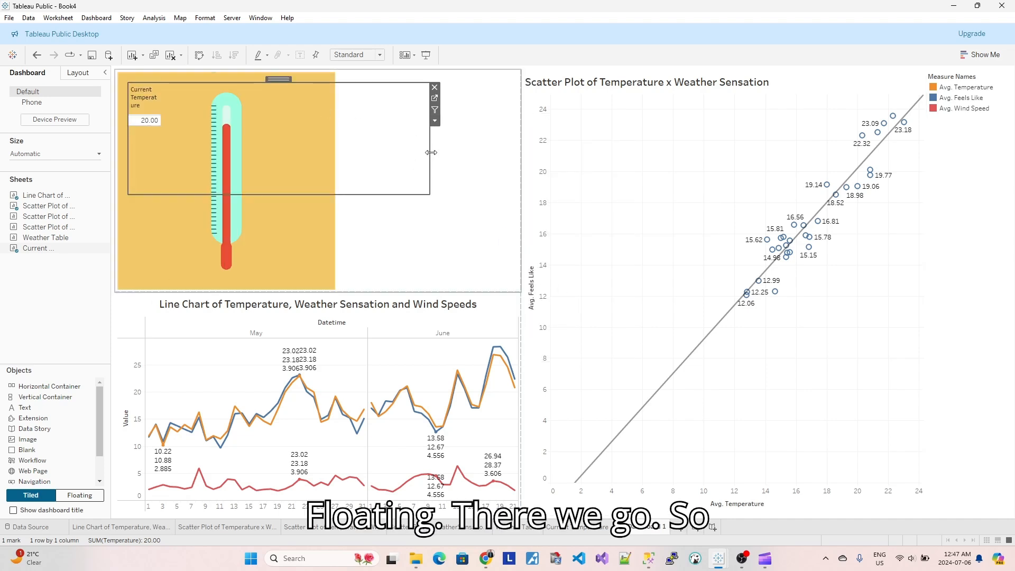
pyautogui.moveTo(430, 132); pyautogui.dragTo(203, 127)
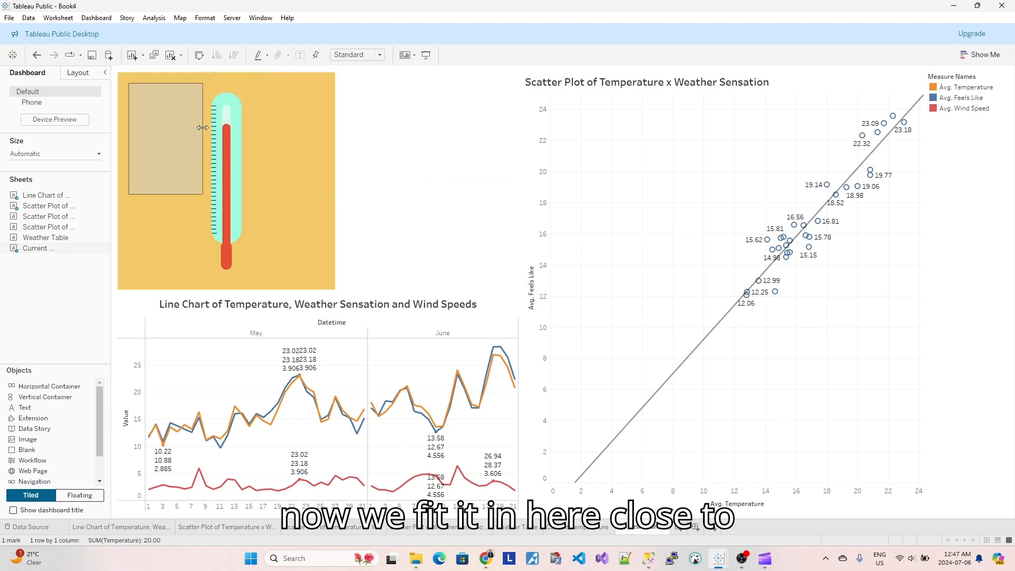
pyautogui.moveTo(176, 194); pyautogui.dragTo(246, 102)
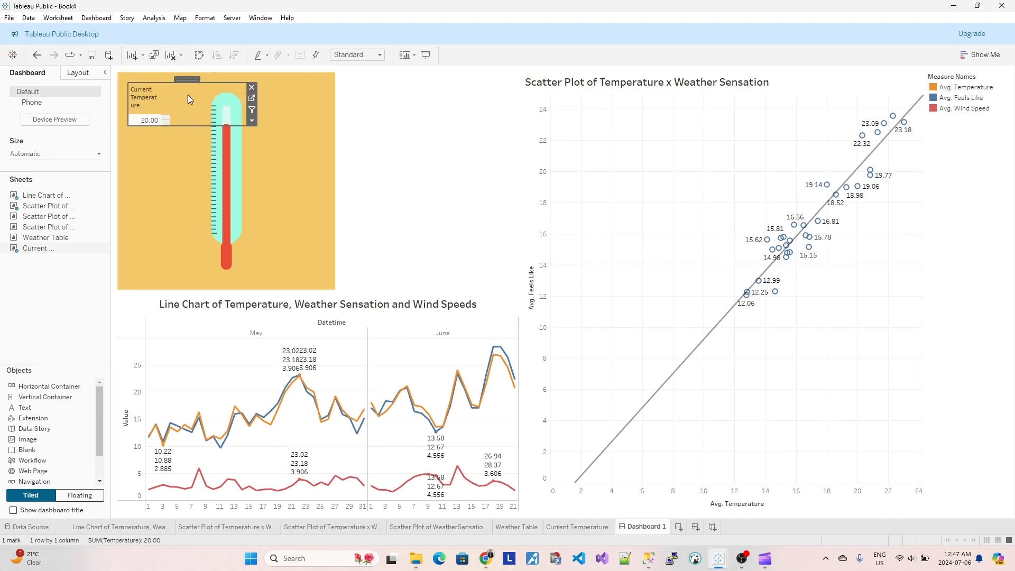
pyautogui.moveTo(185, 126); pyautogui.dragTo(298, 136)
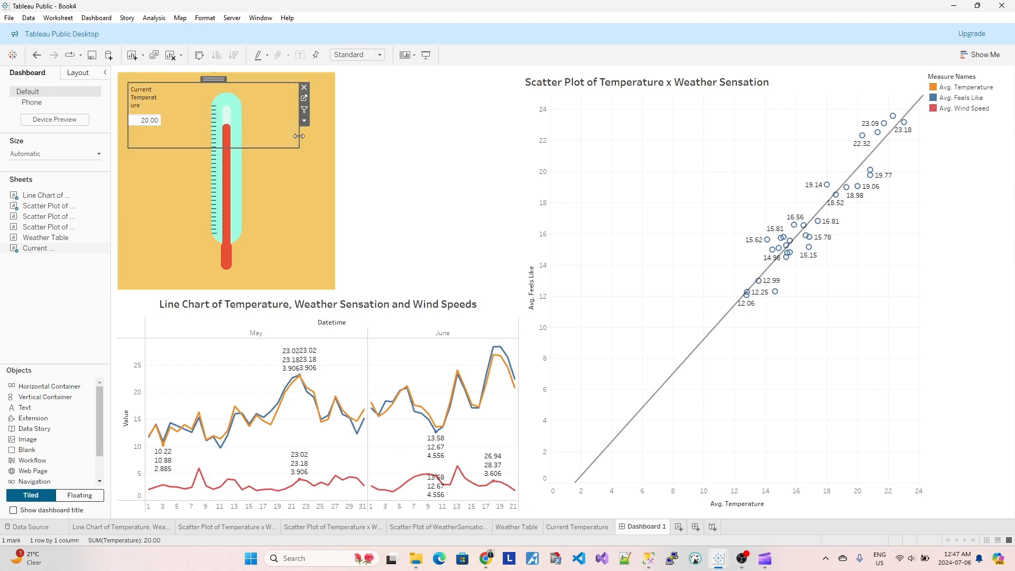
pyautogui.doubleClick(147, 96)
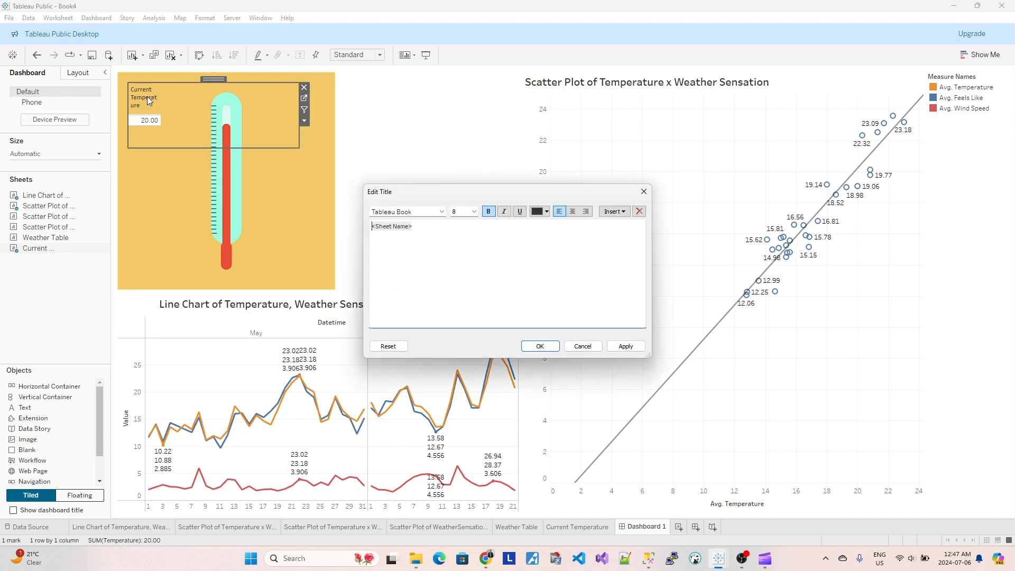
pyautogui.click(475, 211)
pyautogui.click(475, 212)
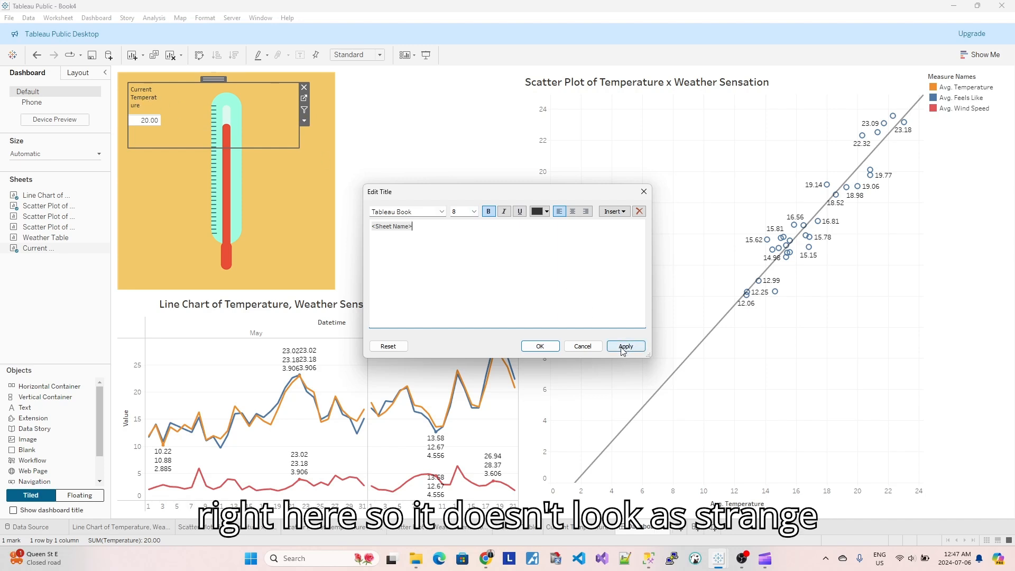
pyautogui.click(588, 348)
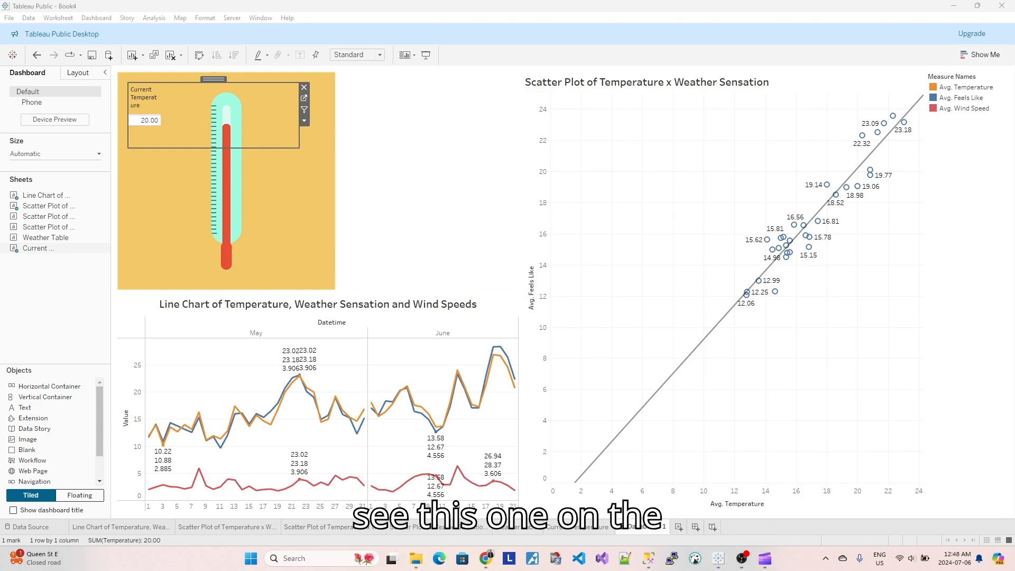
# Step: Switch to Chrome and open a new full-size browser window
pyautogui.hotkey('ctrl', 'n')
pyautogui.moveTo(757, 156); pyautogui.dragTo(751, 69)
pyautogui.doubleClick(850, 74)
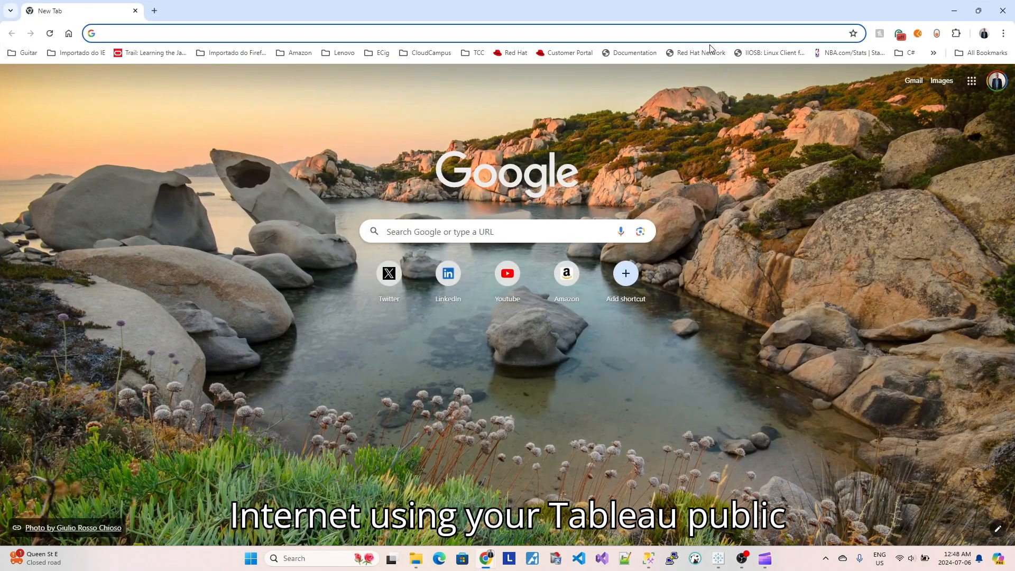
pyautogui.click(701, 31)
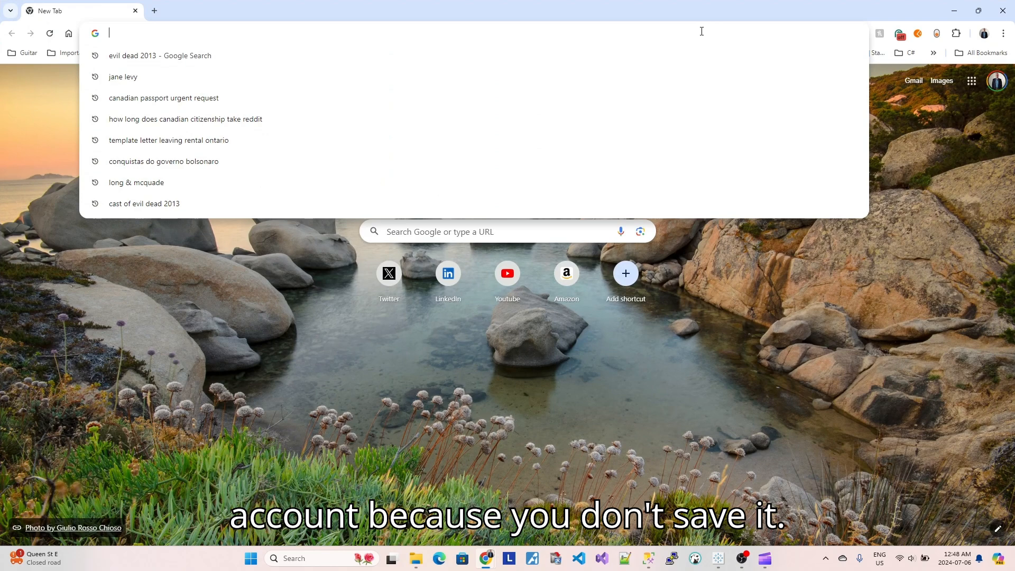
pyautogui.write('tbale')
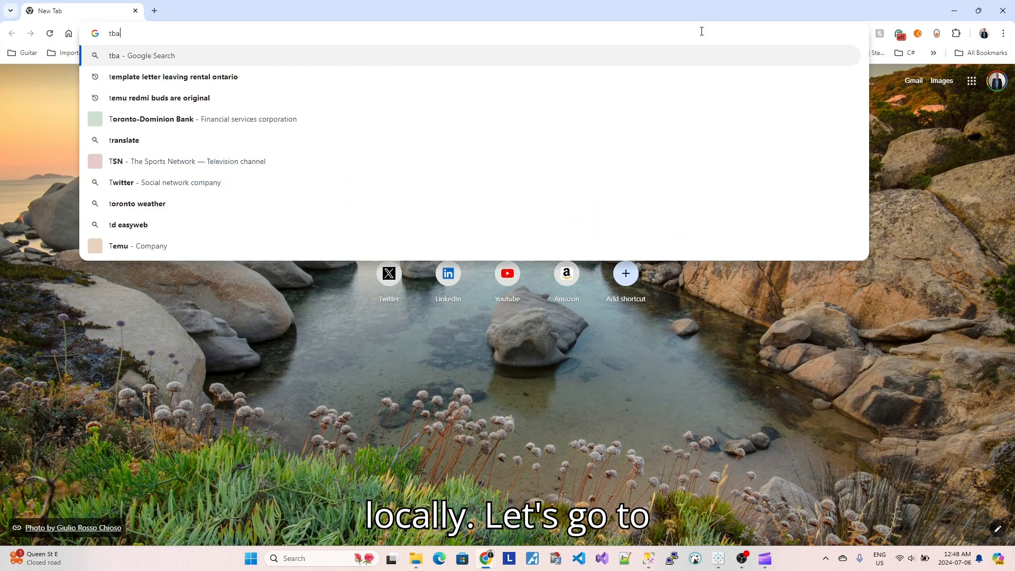
pyautogui.press('BackSpace')
pyautogui.press('BackSpace')
pyautogui.press('BackSpace')
pyautogui.press('BackSpace')
pyautogui.write('ableu ')
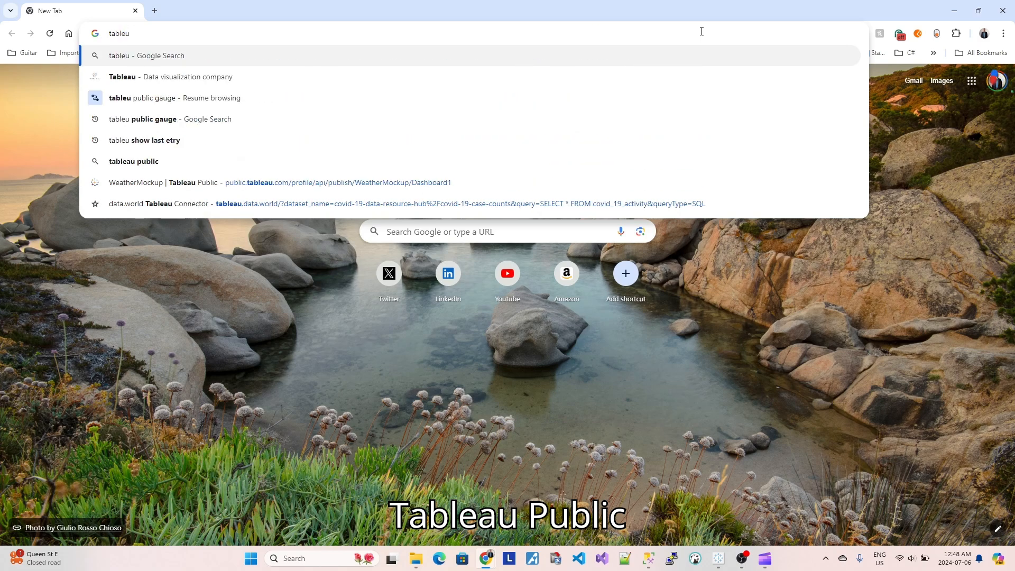
pyautogui.write('publi')
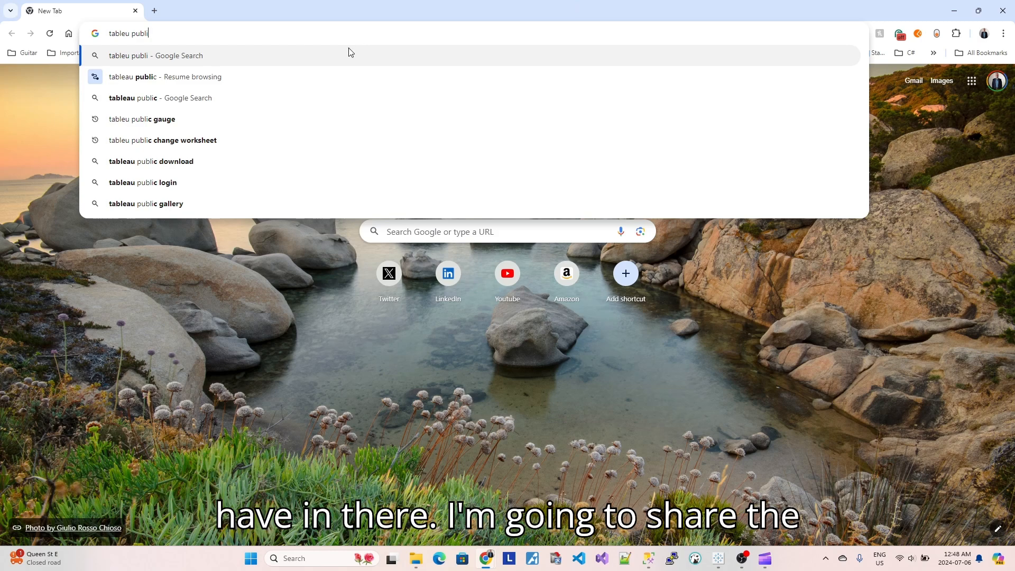
pyautogui.click(346, 75)
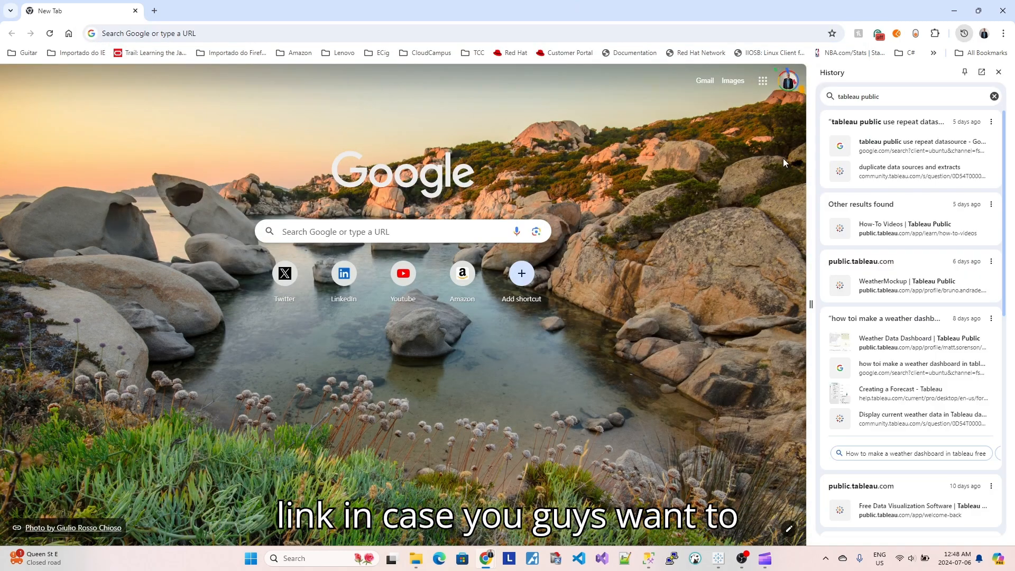
pyautogui.click(999, 72)
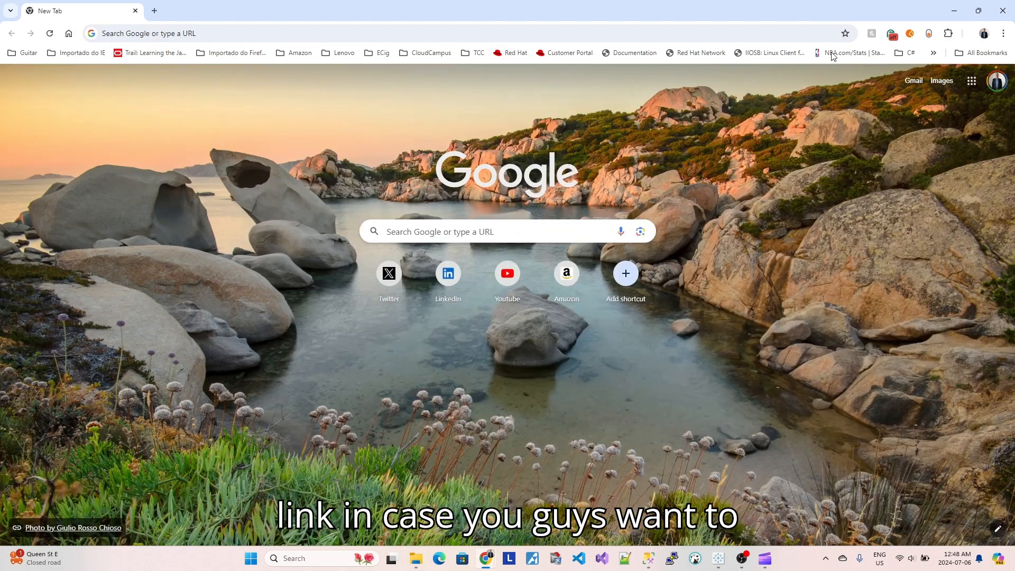
# Step: Search the web for "tableu public" and open the Tableau Public: Discover result
pyautogui.click(624, 35)
pyautogui.write('tab')
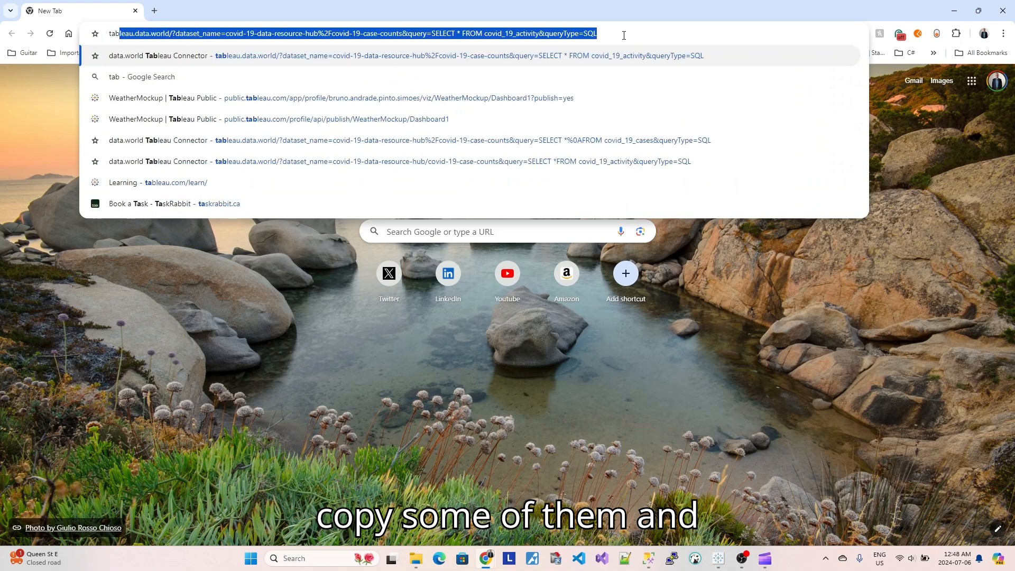
pyautogui.write('leu public')
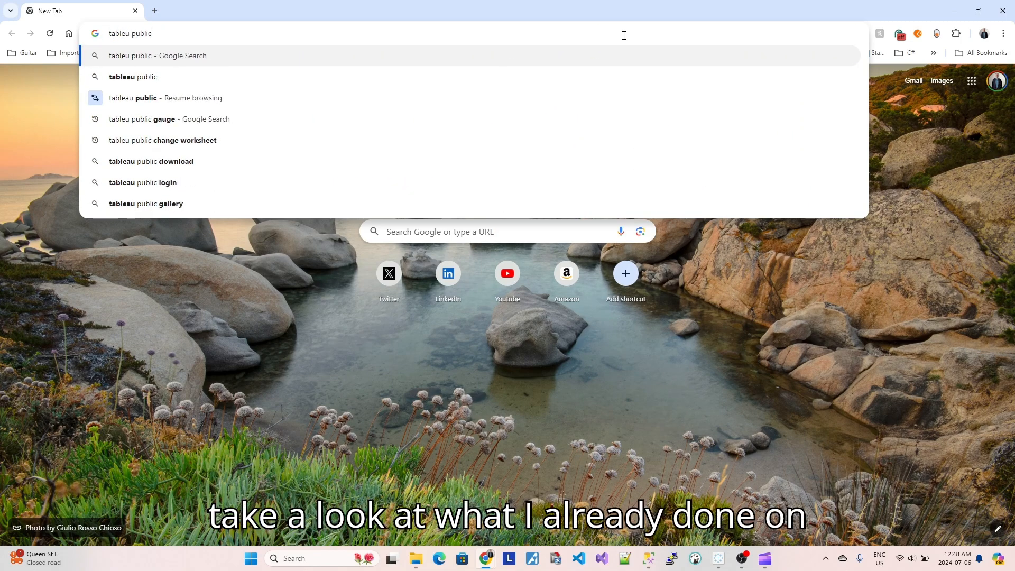
pyautogui.press('Return')
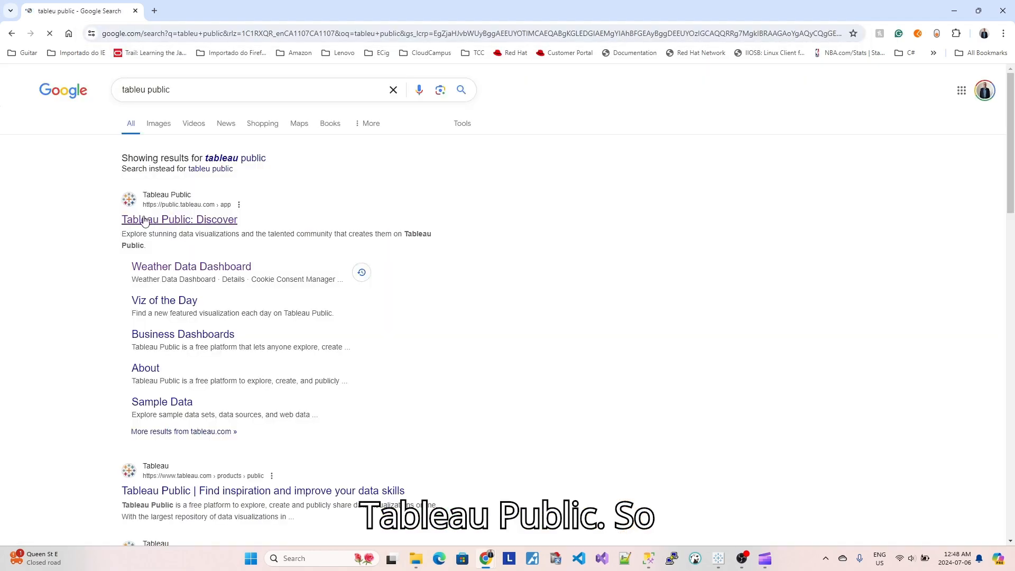
pyautogui.click(143, 219)
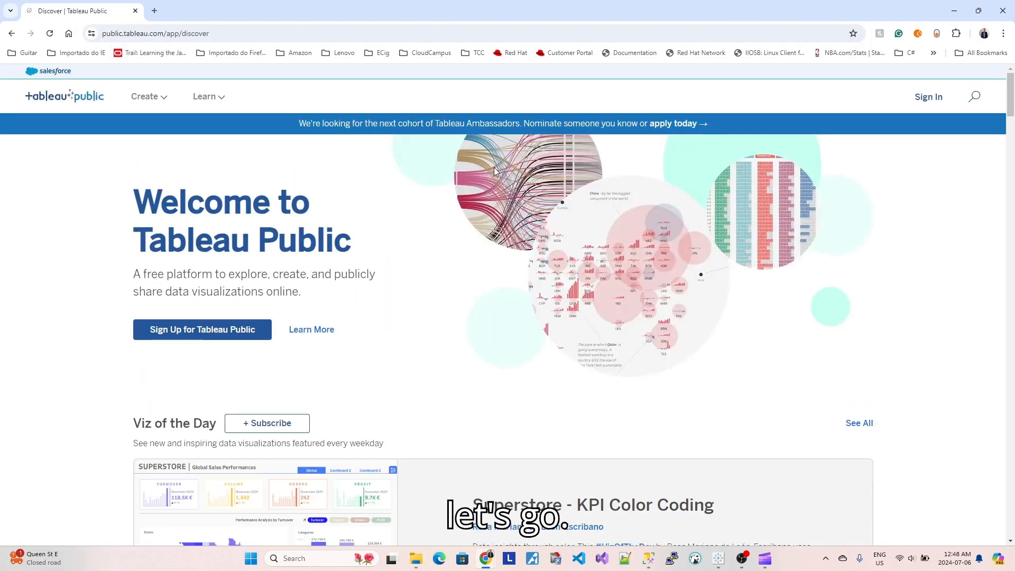
# Step: Sign in to Tableau Public and go to the account's own profile page with its list of vizzes
pyautogui.click(912, 101)
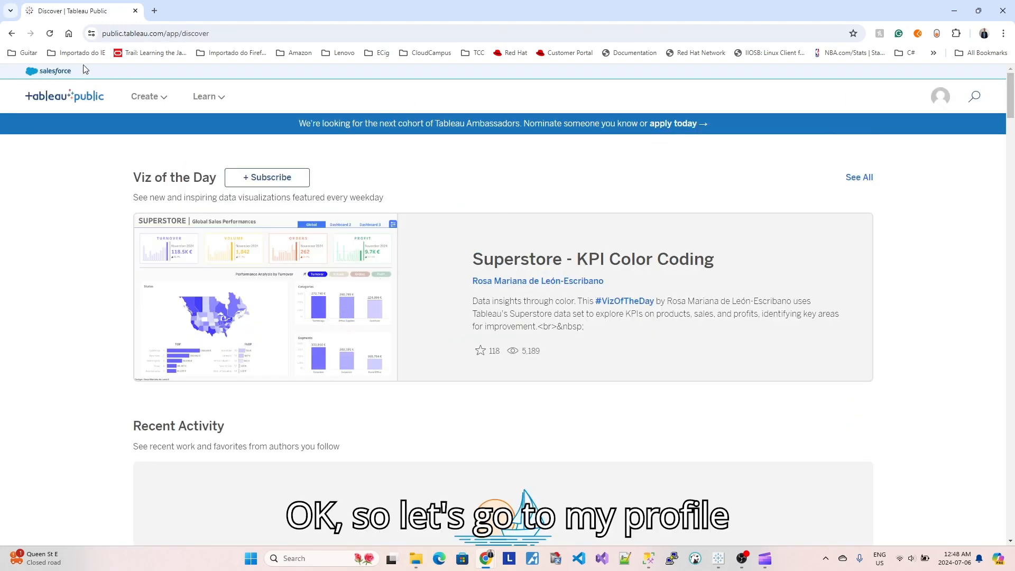
pyautogui.click(942, 99)
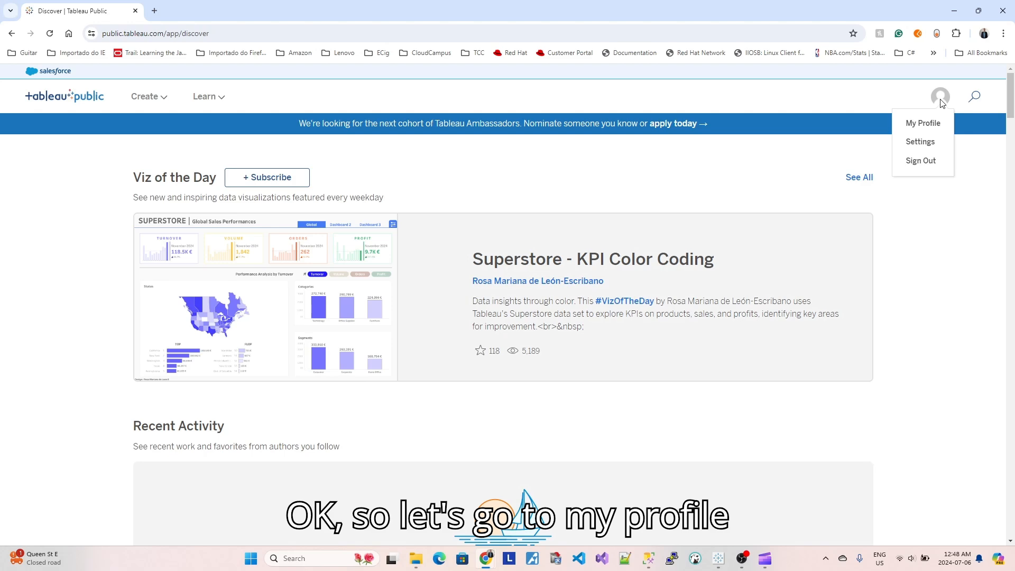
pyautogui.click(923, 124)
pyautogui.scroll(-3, 455, 245)
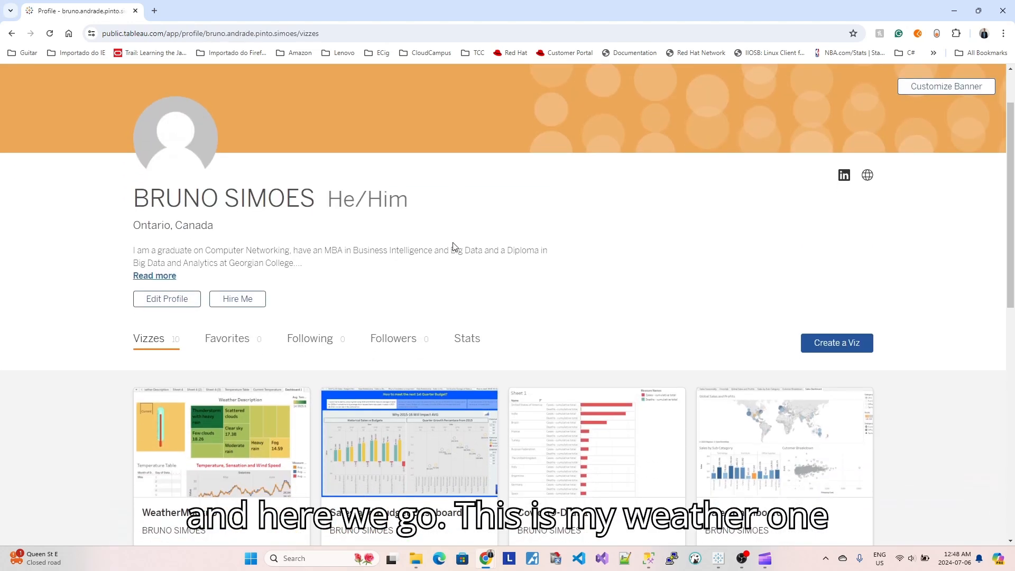
# Step: Open the WeatherMockup viz and look through its whole dashboard
pyautogui.click(247, 351)
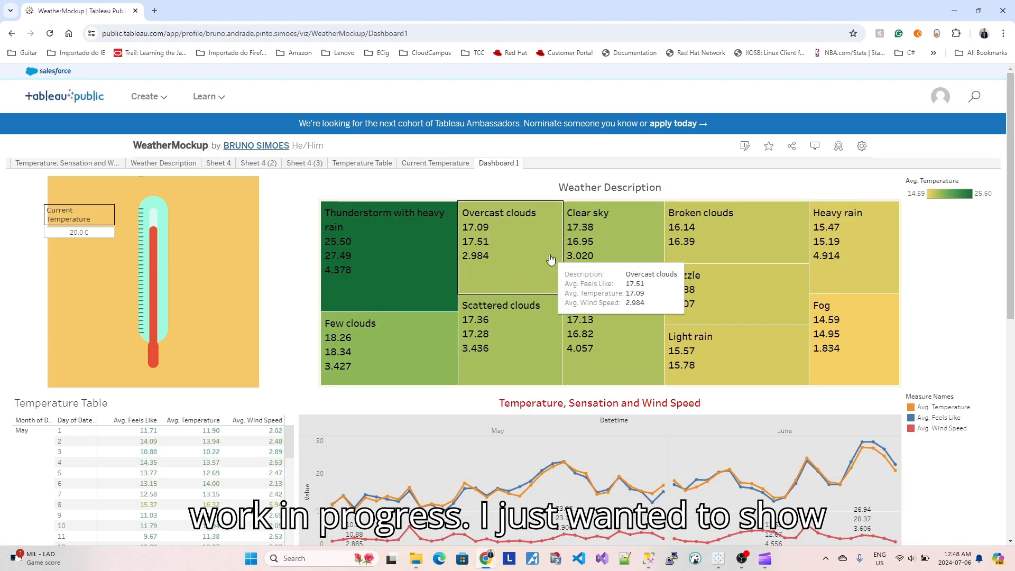
pyautogui.scroll(-2, 525, 269)
pyautogui.scroll(-1, 524, 271)
pyautogui.scroll(2, 524, 270)
pyautogui.scroll(-4, 524, 271)
pyautogui.scroll(5, 524, 271)
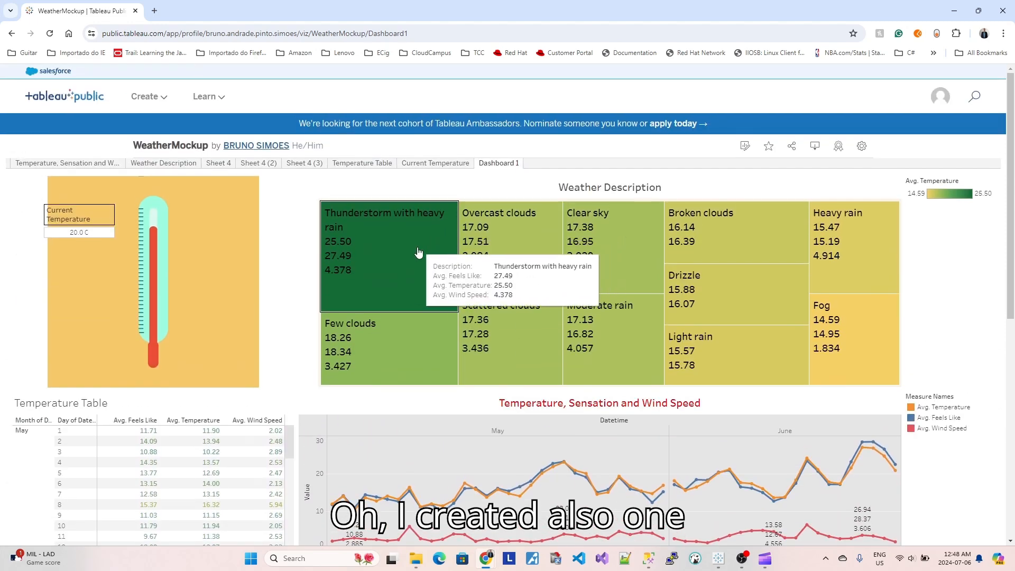
# Step: Turn the WeatherMockup viz's Show Sheets setting off and back on, and close the viz settings
pyautogui.click(862, 146)
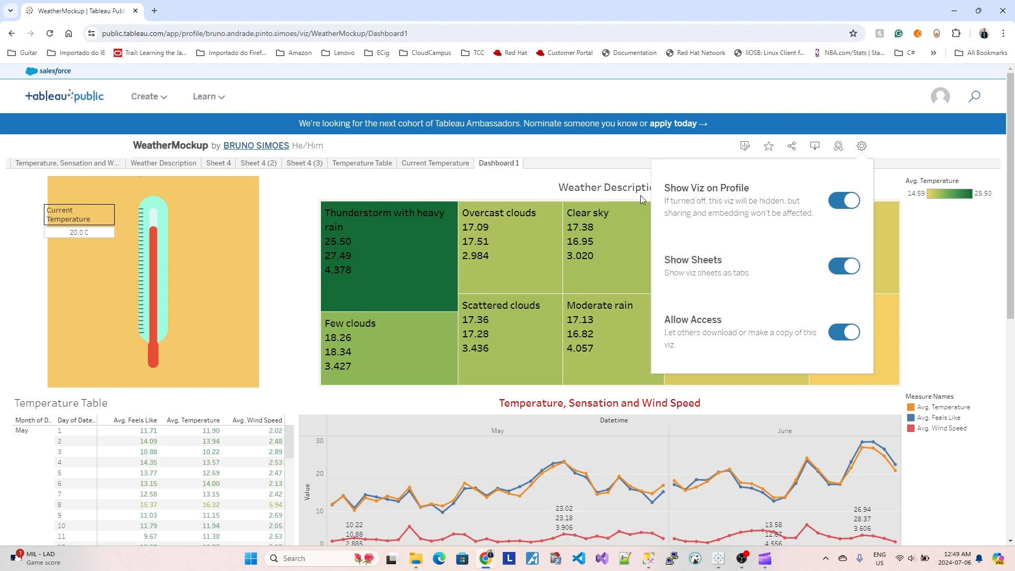
pyautogui.click(849, 269)
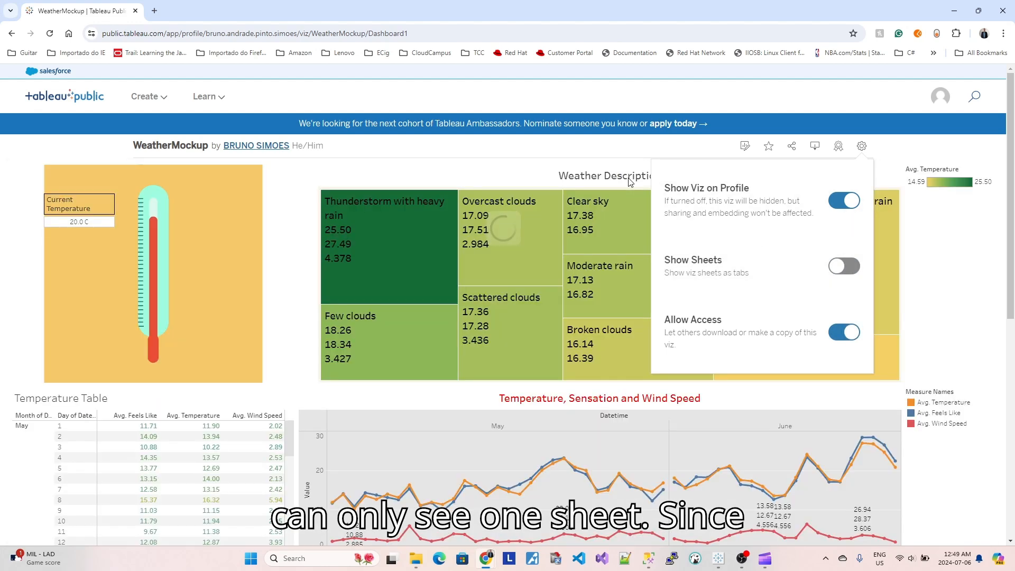
pyautogui.click(853, 271)
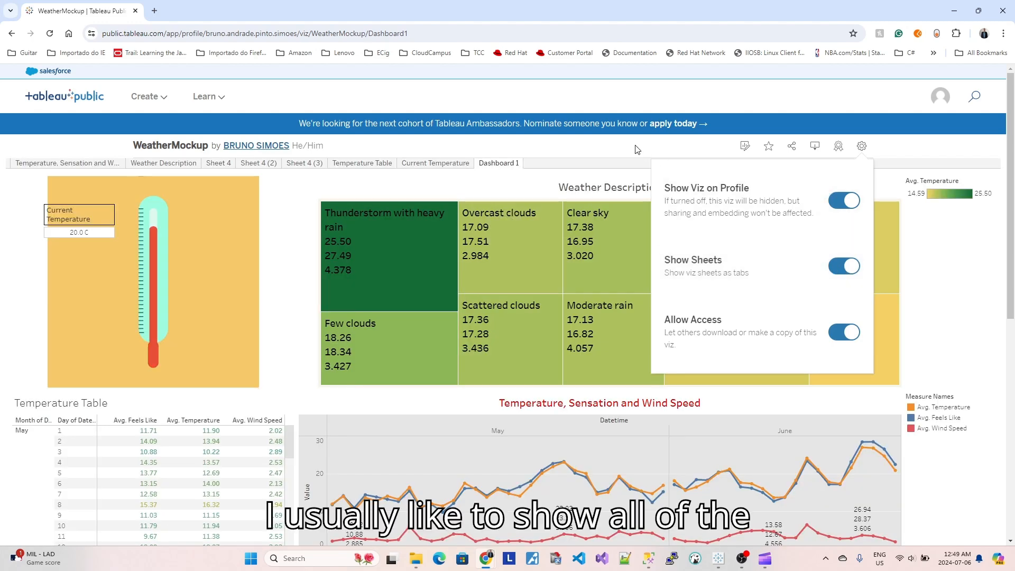
pyautogui.click(862, 146)
pyautogui.click(862, 147)
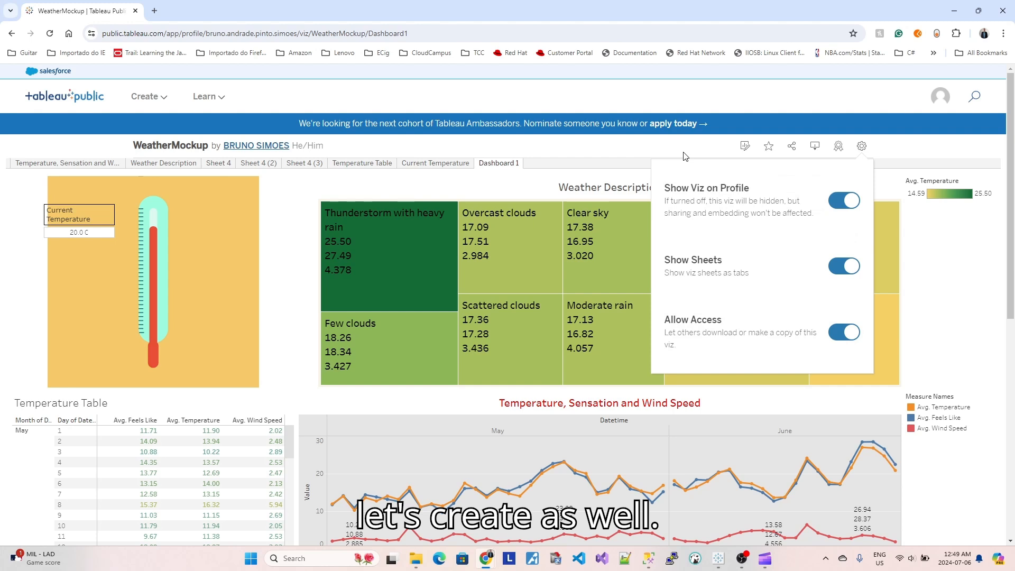
pyautogui.click(516, 183)
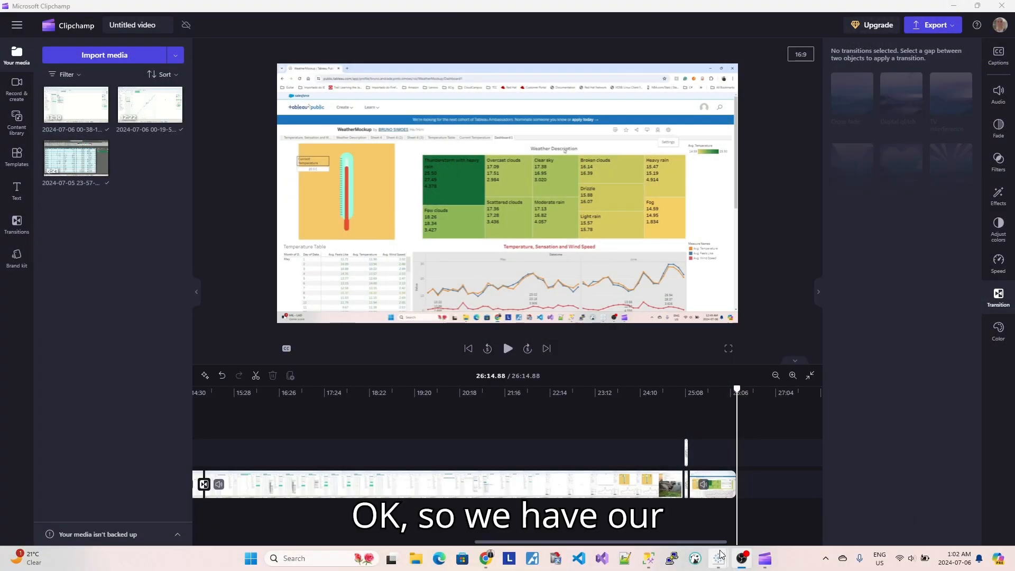
# Step: Switch to the Book4 workbook in Tableau Public
pyautogui.moveTo(720, 553)
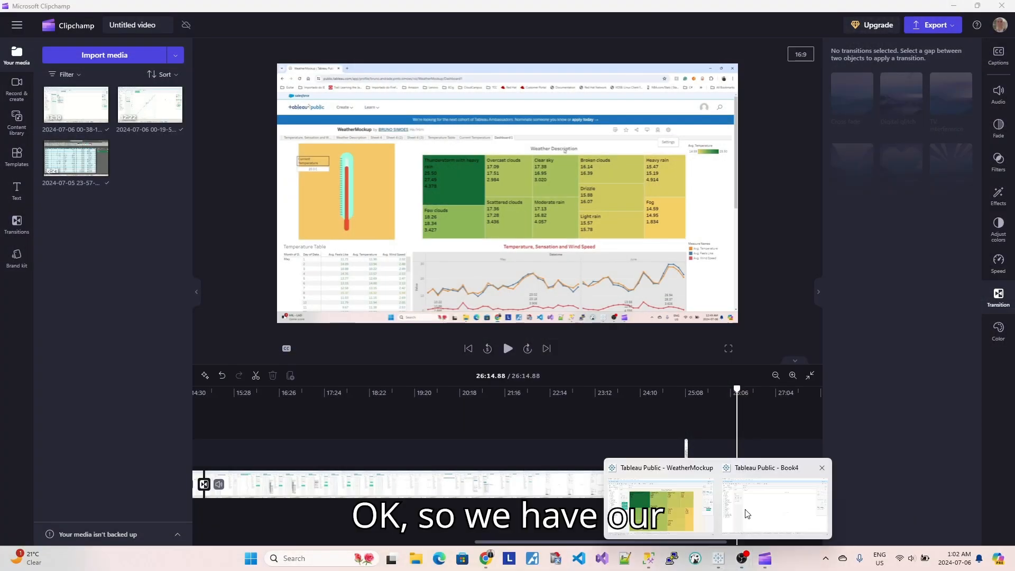
pyautogui.click(772, 505)
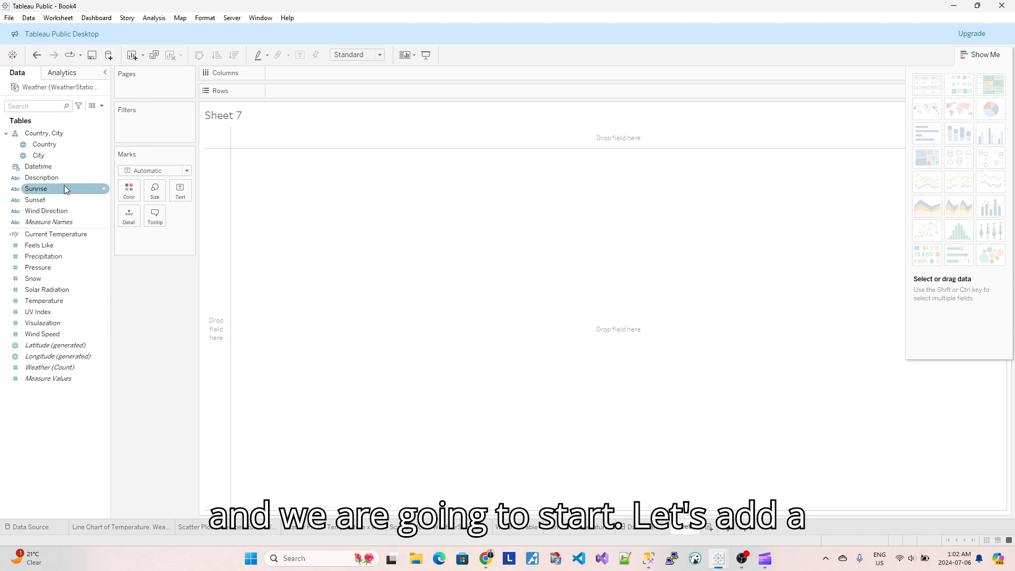
# Step: Place Datetime on the rows of Sheet 7 and expand it through quarter and month down to day
pyautogui.moveTo(58, 168); pyautogui.dragTo(304, 94)
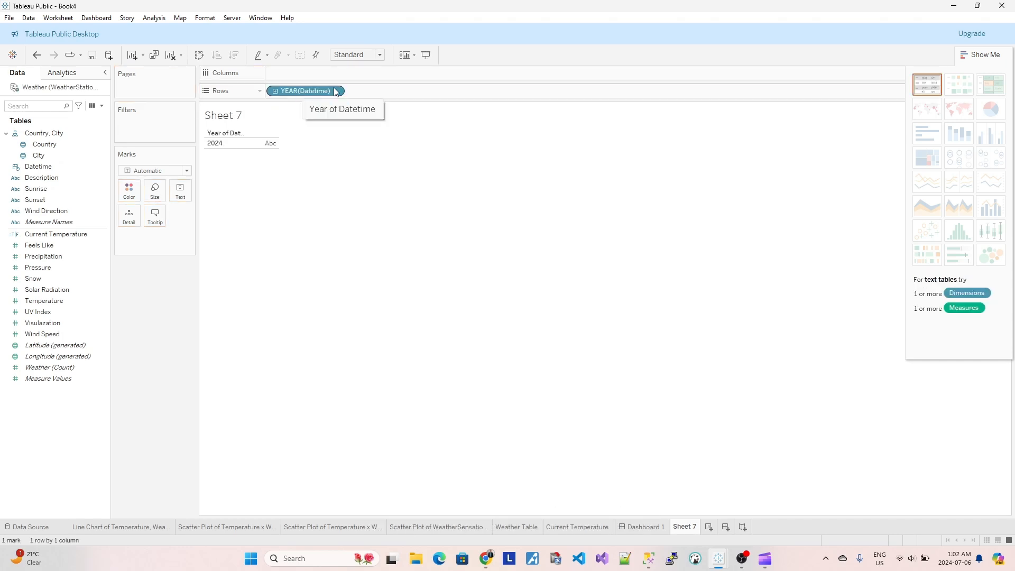
pyautogui.click(275, 90)
pyautogui.click(354, 91)
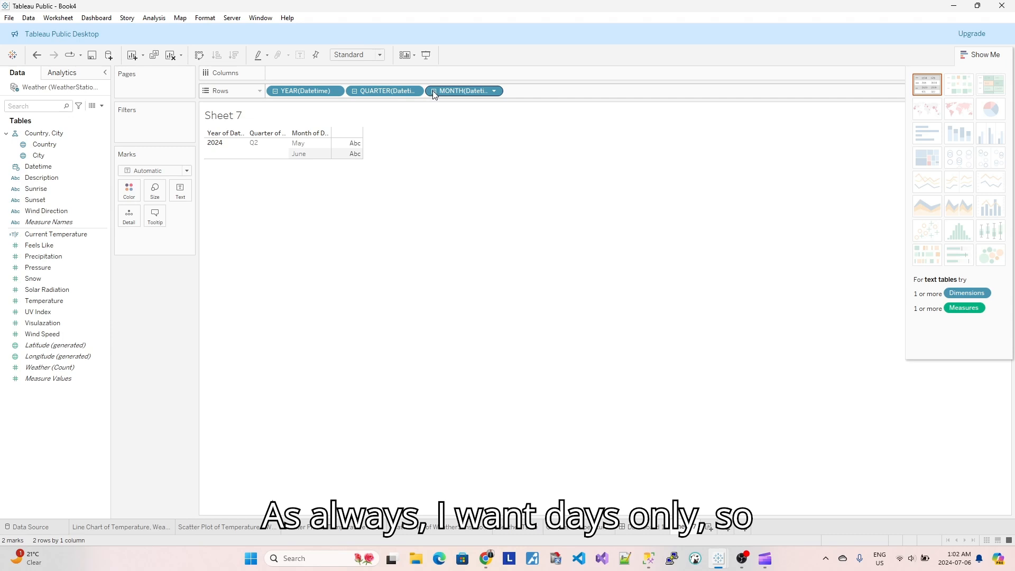
pyautogui.click(434, 91)
# Step: Remove the year, quarter and month levels of Datetime from the rows, keeping only the day
pyautogui.click(336, 91)
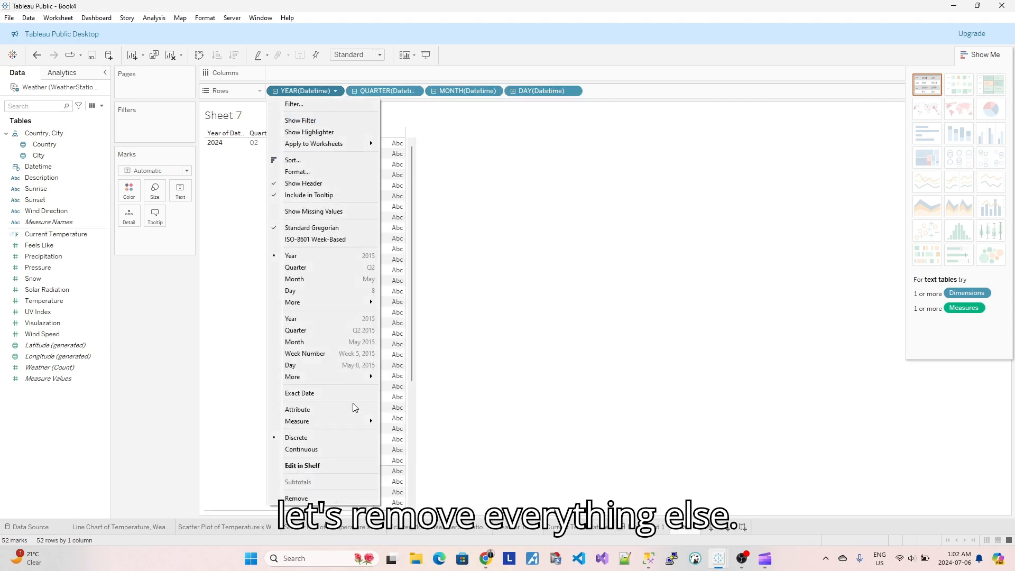
pyautogui.click(350, 495)
pyautogui.click(338, 91)
pyautogui.click(340, 497)
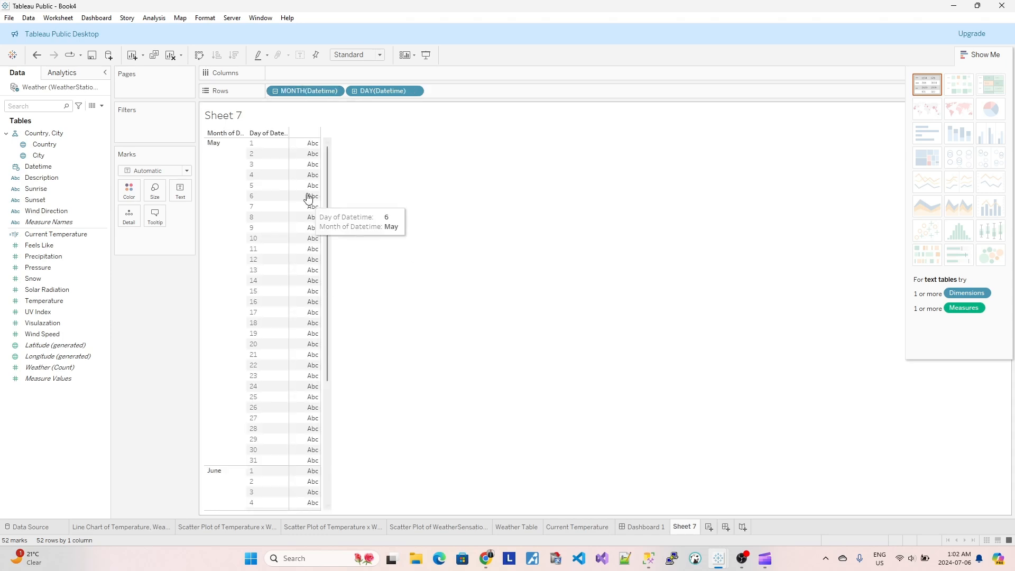
pyautogui.click(335, 91)
pyautogui.click(336, 493)
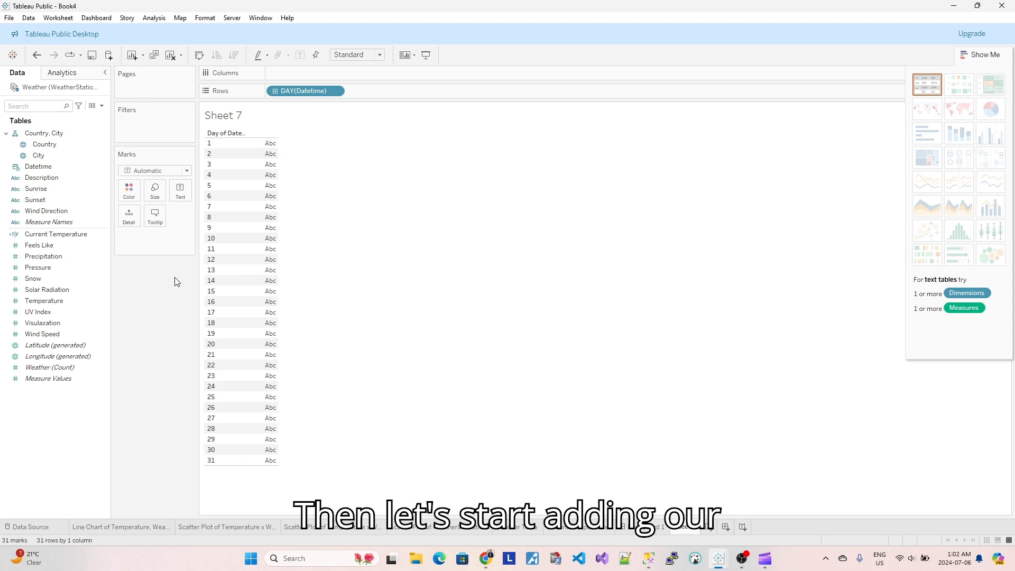
# Step: Add Description to the marks as text and remove the day of Datetime from the rows
pyautogui.moveTo(49, 178); pyautogui.dragTo(151, 236)
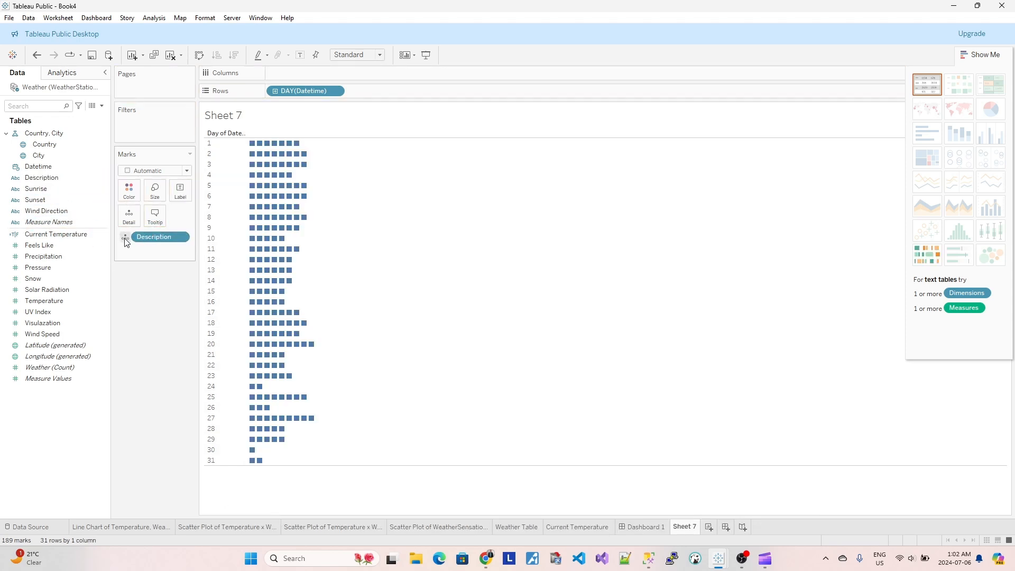
pyautogui.click(124, 237)
pyautogui.click(145, 262)
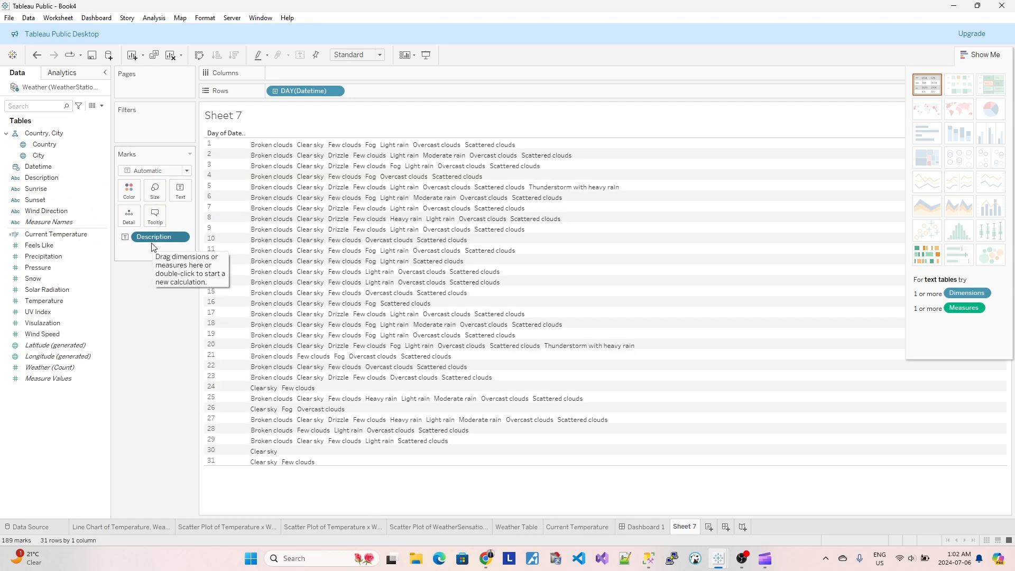
pyautogui.click(336, 91)
pyautogui.click(306, 482)
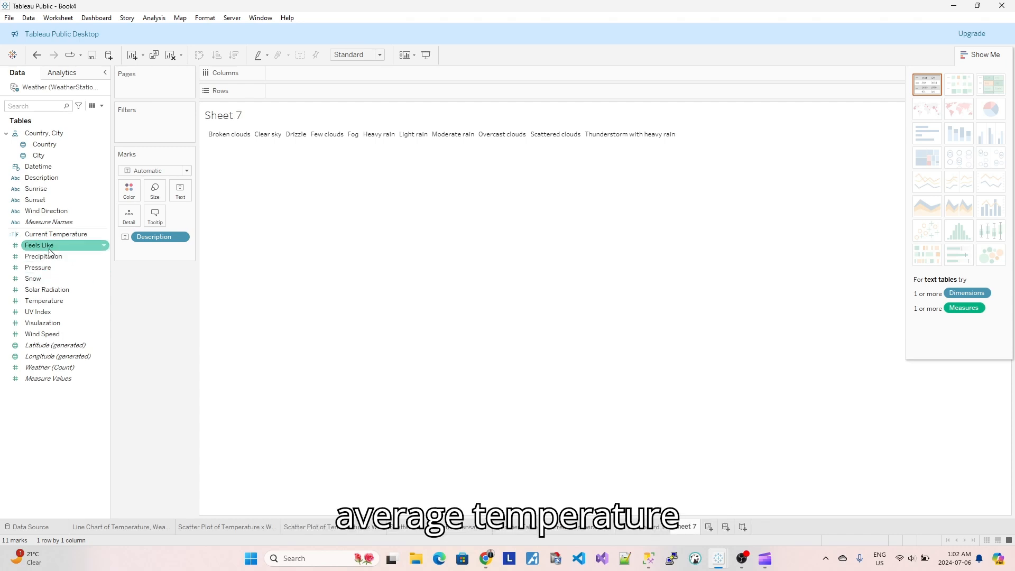
# Step: Add Temperature to the marks as size and convert the view to a treemap
pyautogui.moveTo(51, 301); pyautogui.dragTo(160, 251)
pyautogui.click(125, 250)
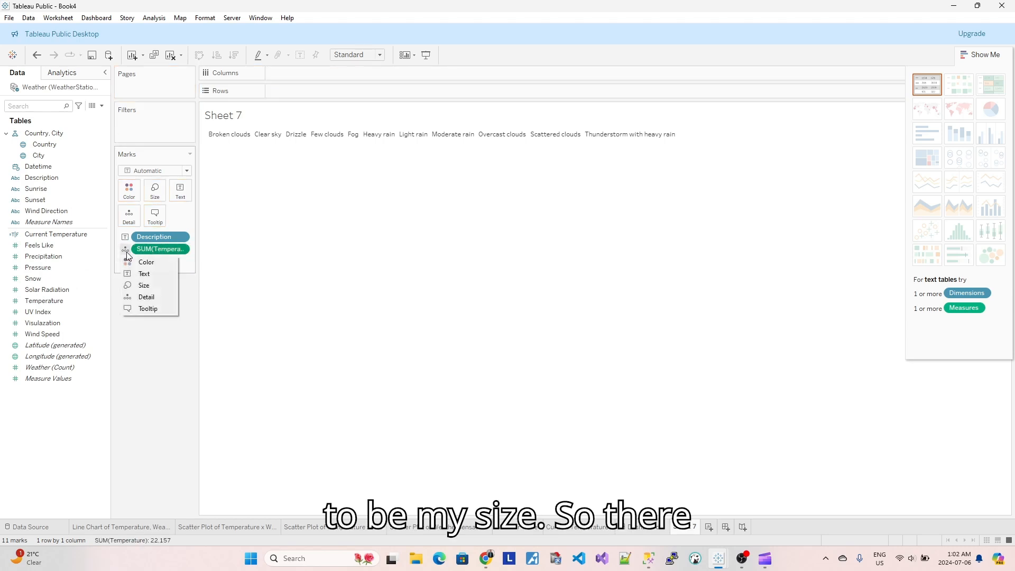
pyautogui.click(144, 286)
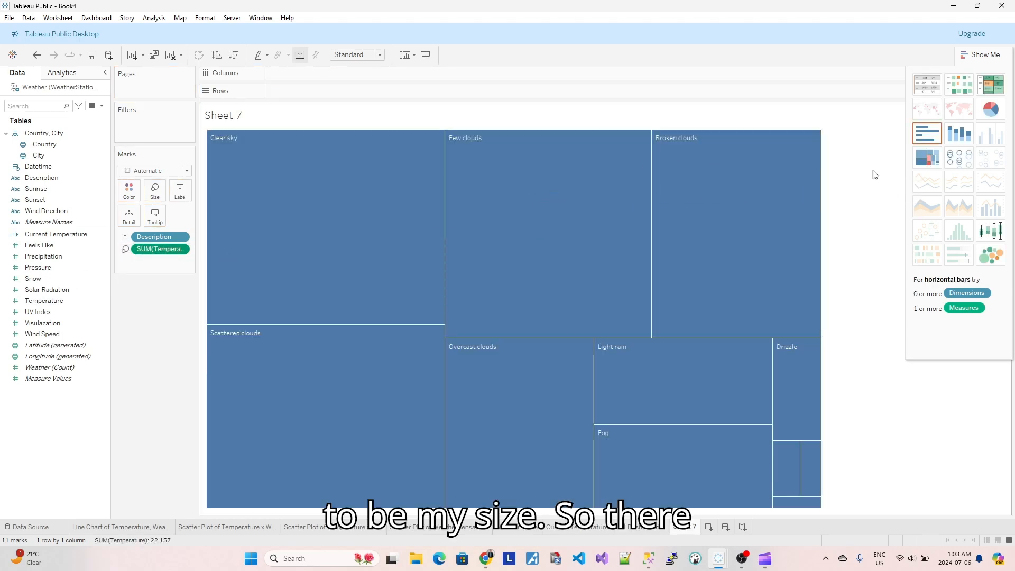
pyautogui.click(932, 165)
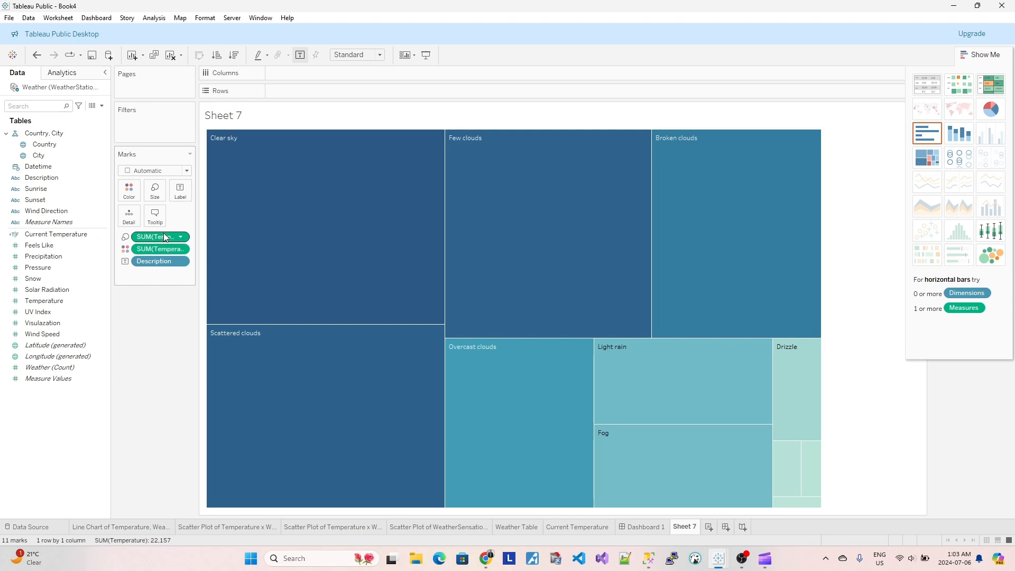
# Step: Change the aggregation of both Temperature measures on the marks, size and color, from sum to average
pyautogui.click(184, 247)
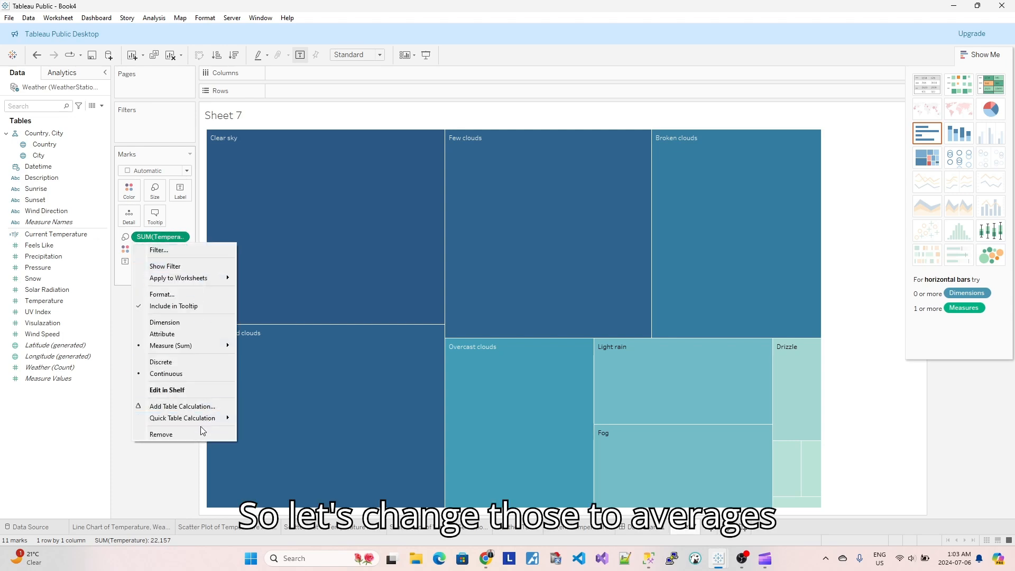
pyautogui.moveTo(222, 345)
pyautogui.click(264, 357)
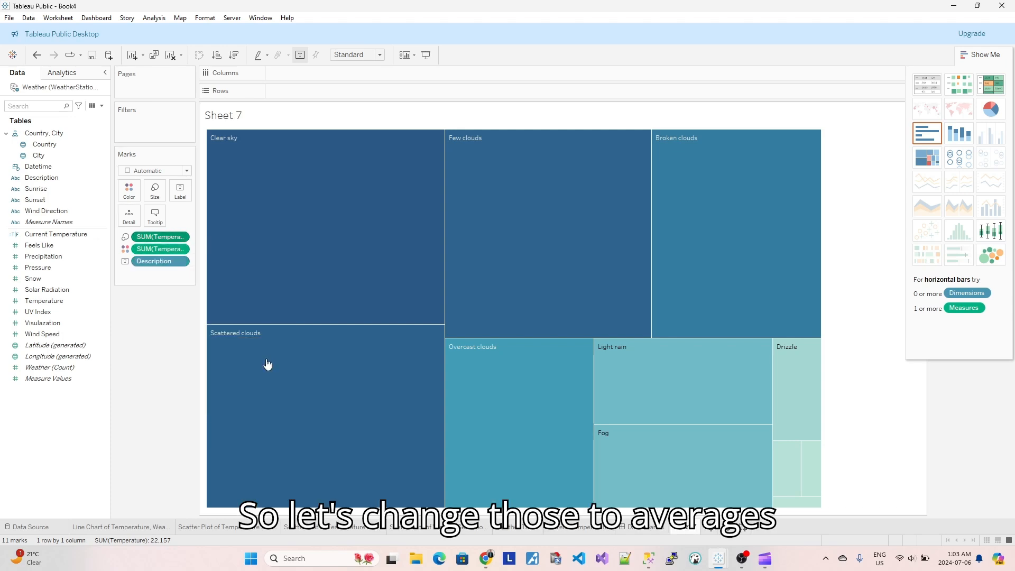
pyautogui.click(179, 250)
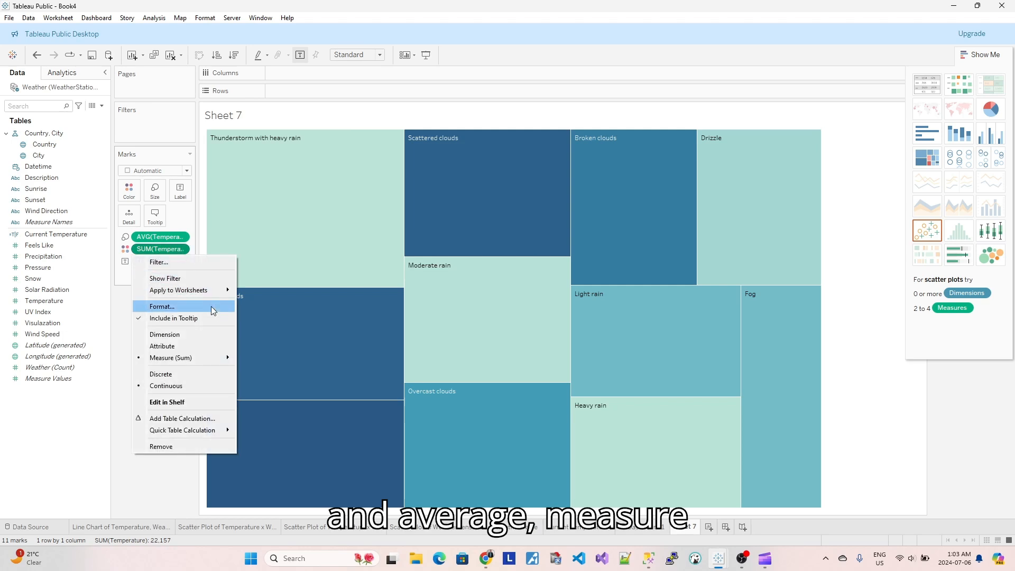
pyautogui.moveTo(211, 358)
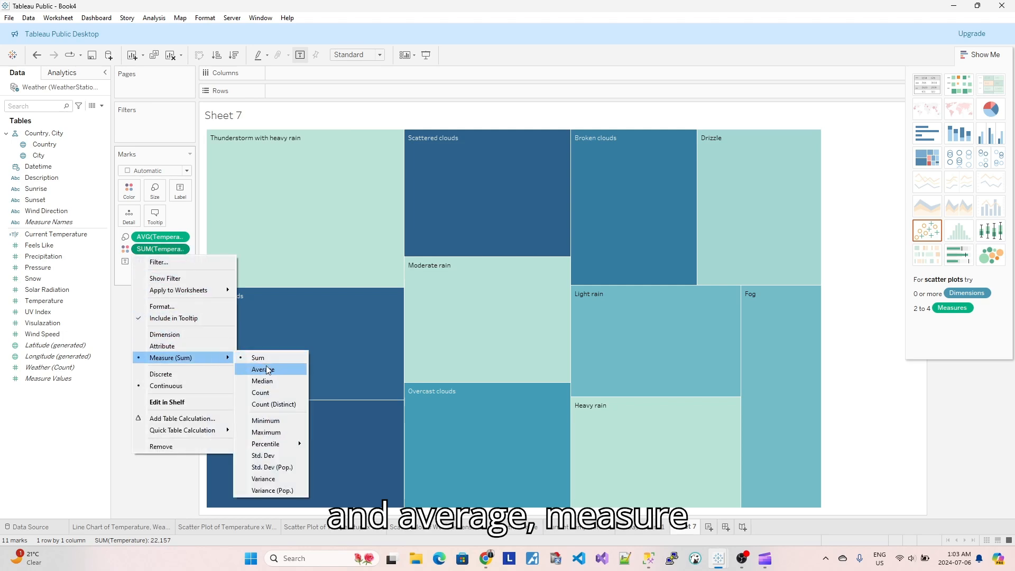
pyautogui.click(266, 366)
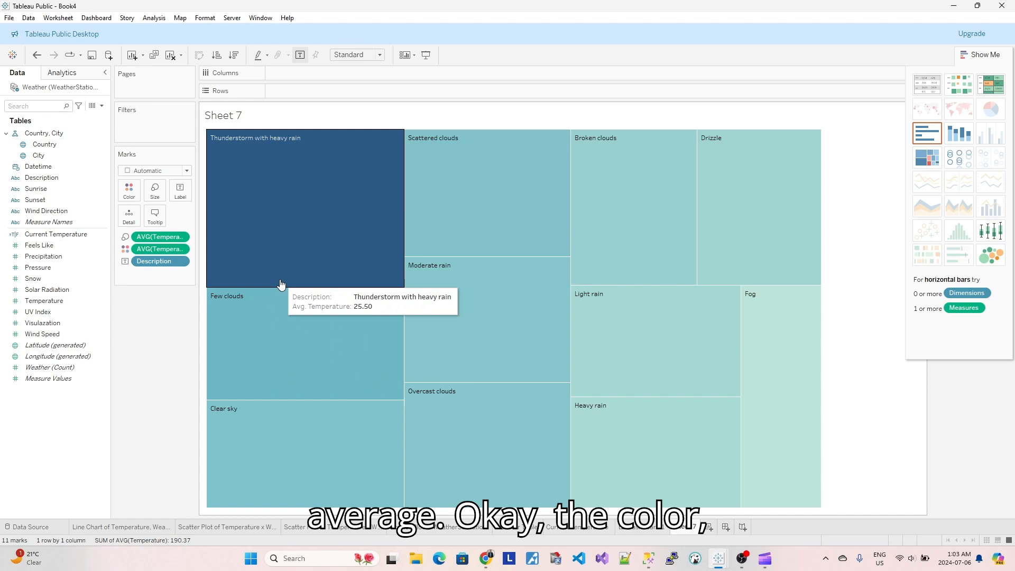
# Step: Apply the Temperature Diverging palette to the treemap's average temperature colors
pyautogui.click(133, 195)
pyautogui.click(166, 225)
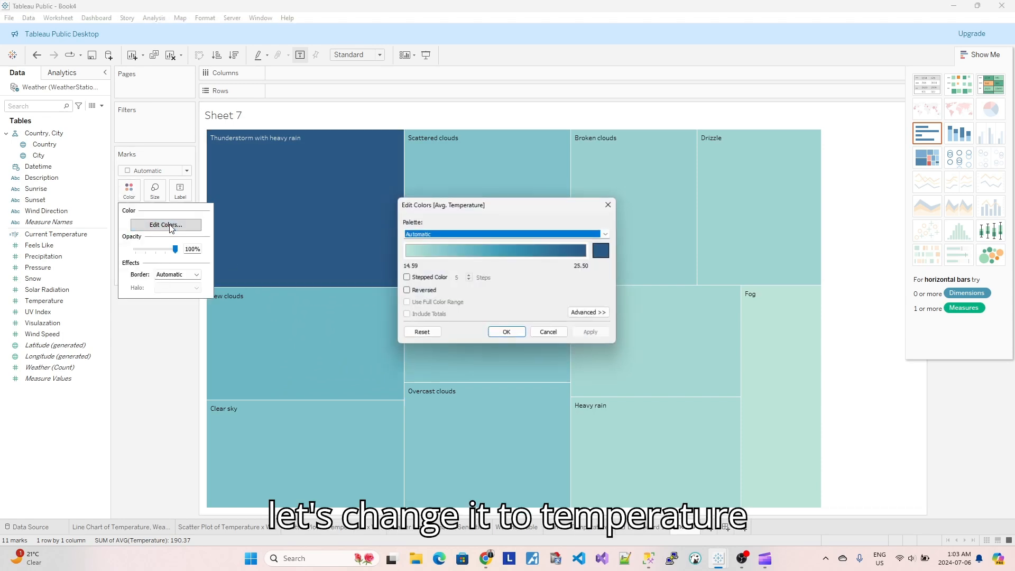
pyautogui.click(608, 234)
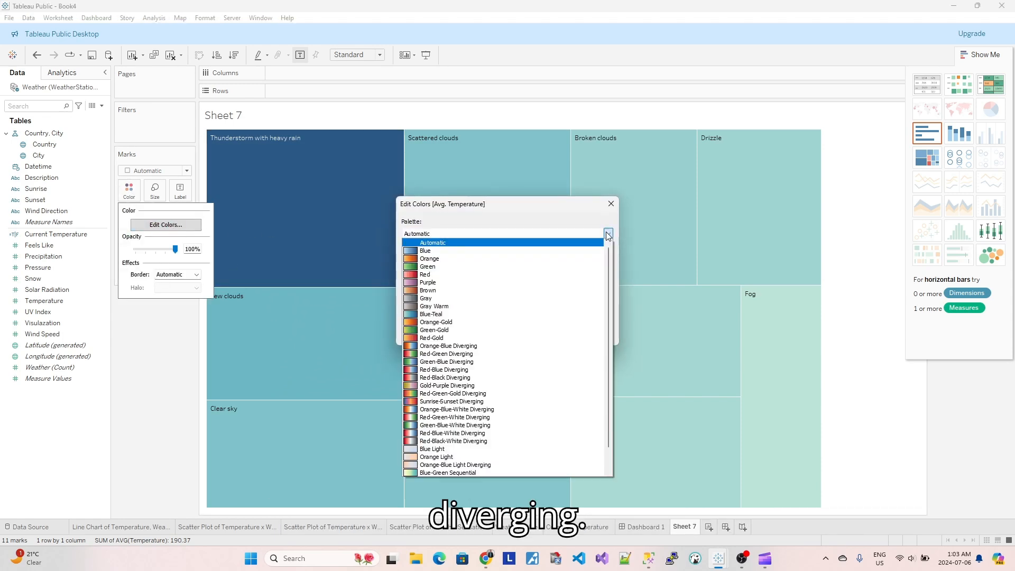
pyautogui.scroll(-1, 519, 415)
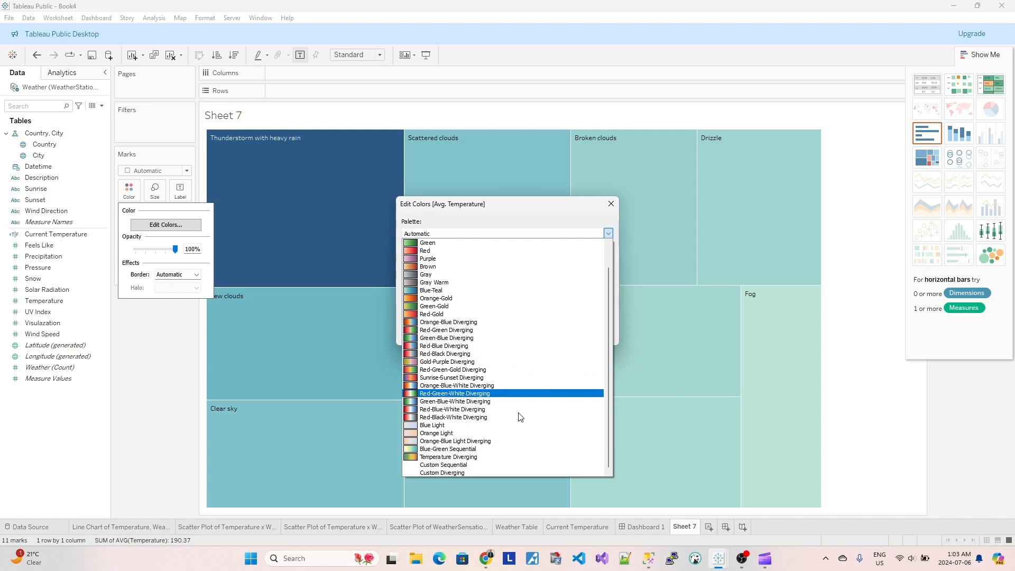
pyautogui.click(492, 461)
pyautogui.click(611, 335)
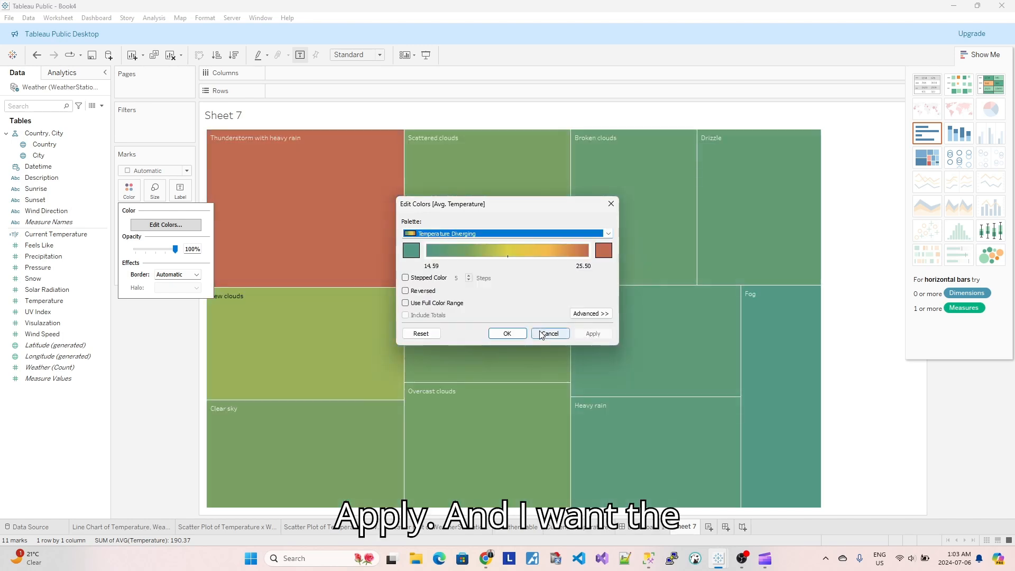
pyautogui.click(507, 333)
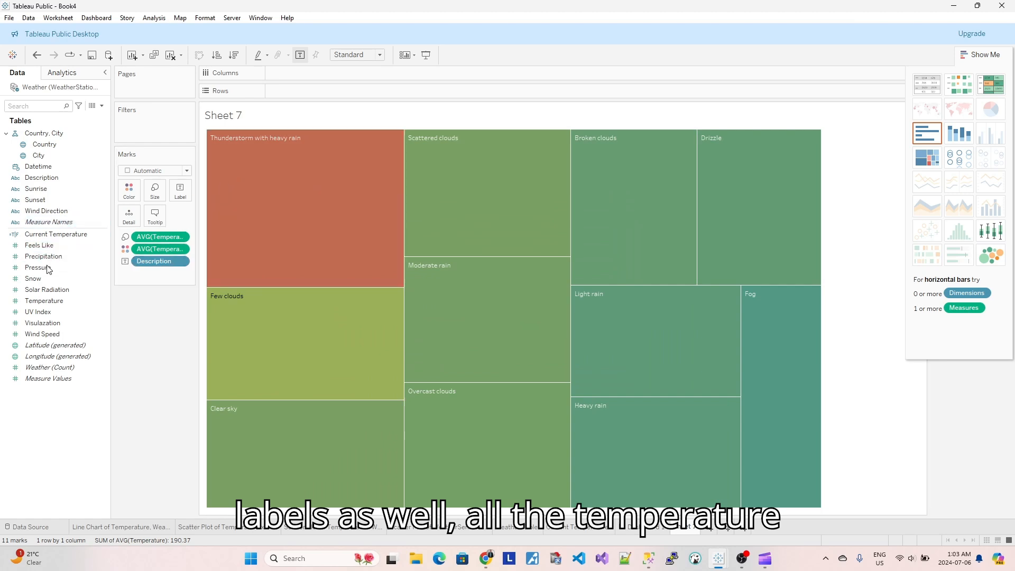
# Step: Add Temperature to the treemap marks once more, aggregated as an average and shown as a label
pyautogui.moveTo(43, 300); pyautogui.dragTo(152, 271)
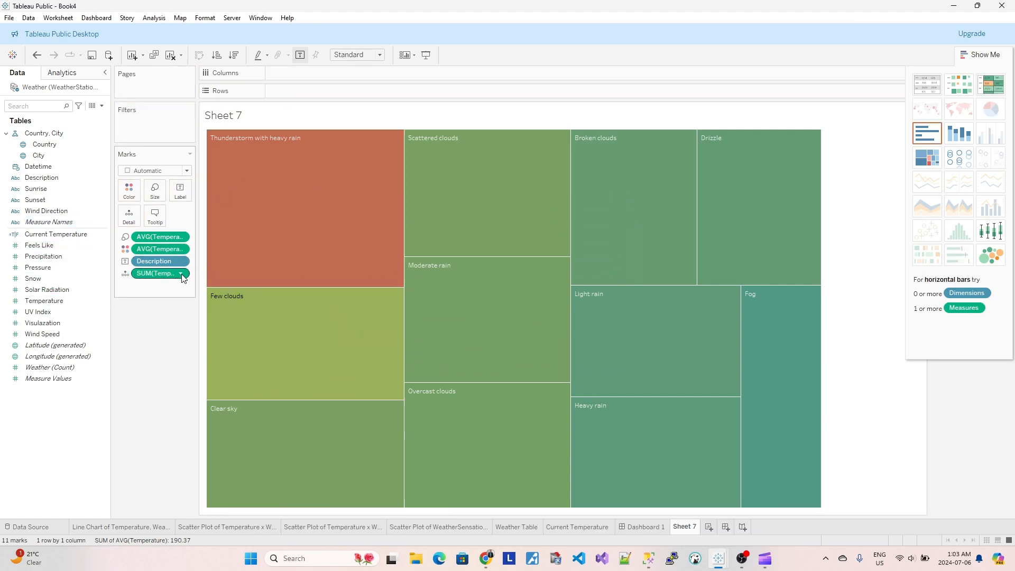
pyautogui.rightClick(183, 275)
pyautogui.moveTo(215, 381)
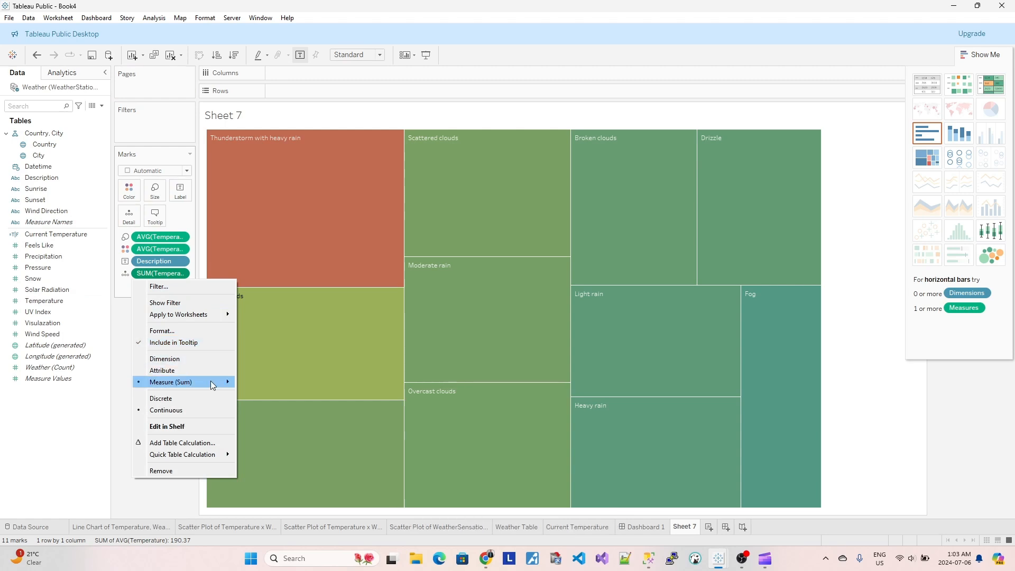
pyautogui.click(268, 394)
pyautogui.click(125, 273)
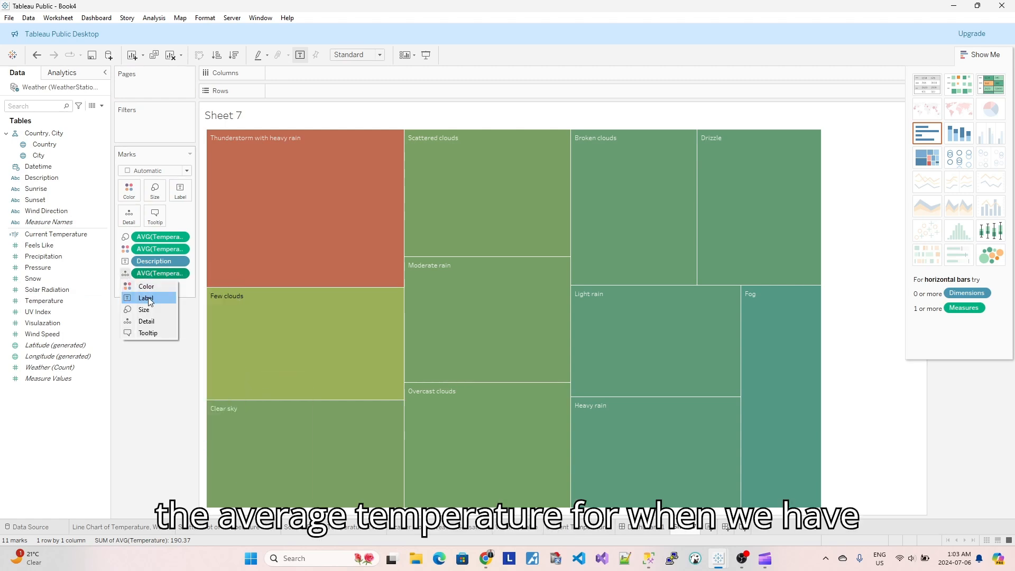
pyautogui.click(150, 301)
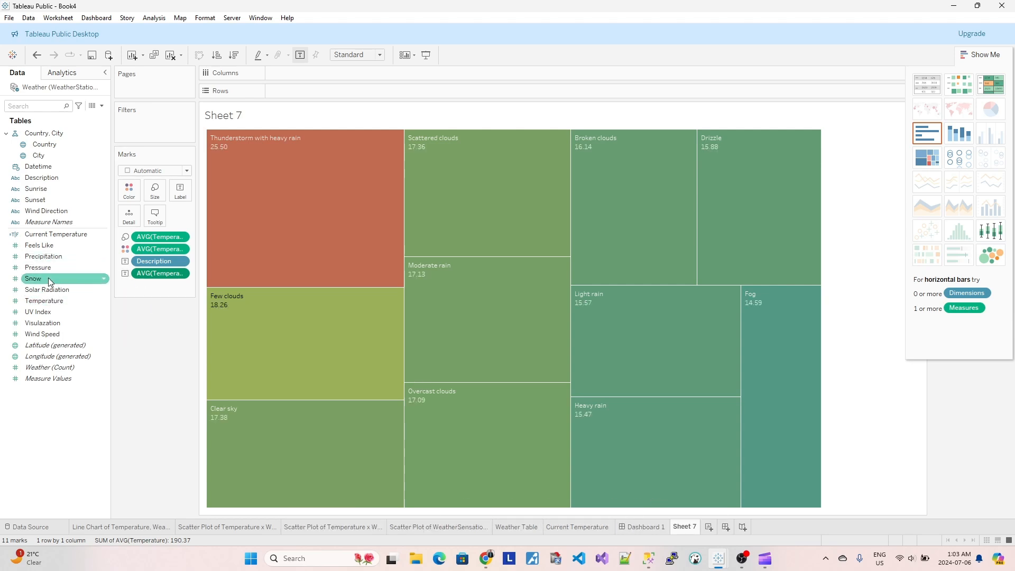
# Step: Add Feels Like to the treemap marks, aggregated as an average and shown as a label
pyautogui.moveTo(47, 246); pyautogui.dragTo(148, 285)
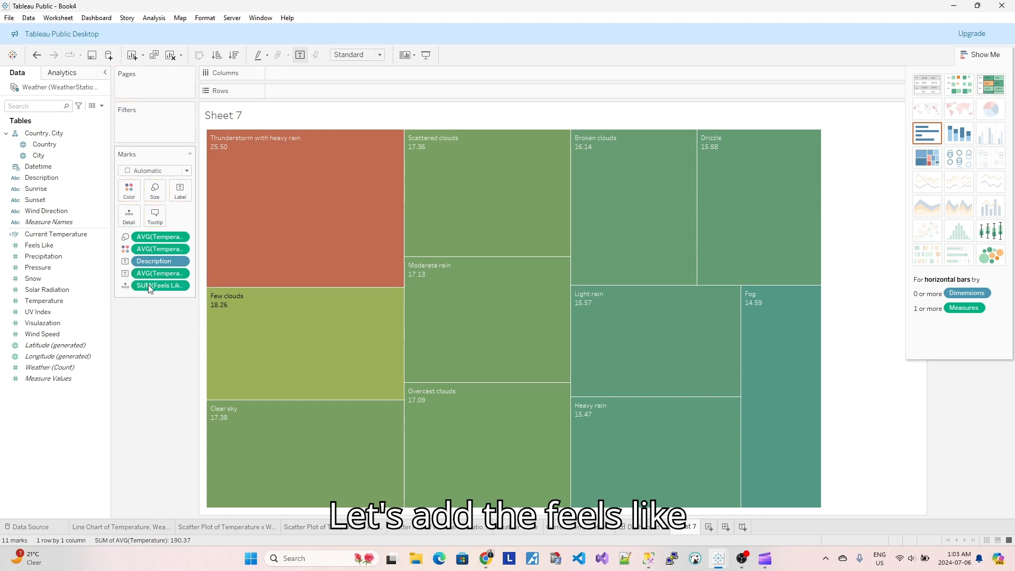
pyautogui.click(183, 286)
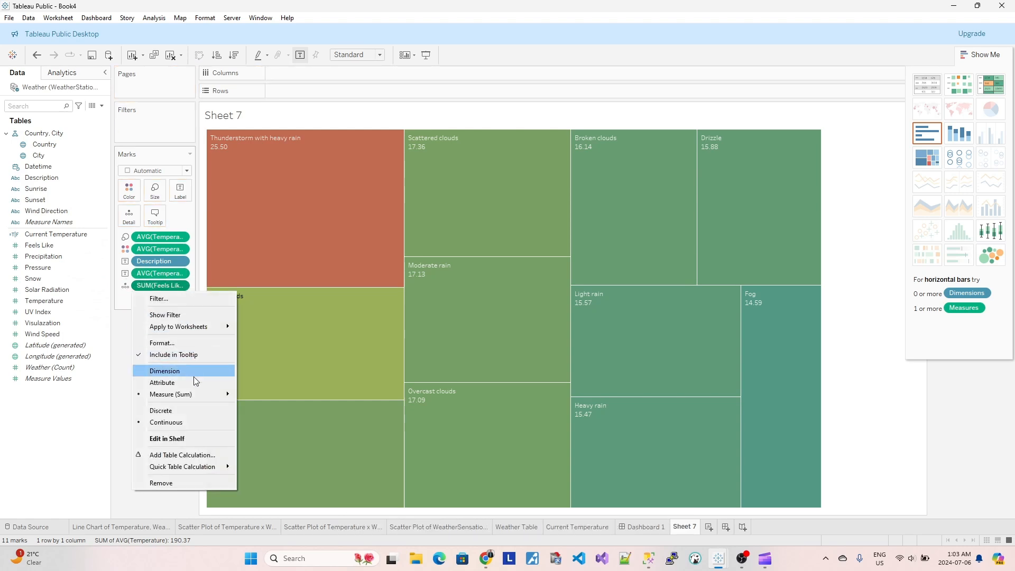
pyautogui.moveTo(214, 395)
pyautogui.click(262, 406)
pyautogui.click(126, 285)
pyautogui.click(147, 312)
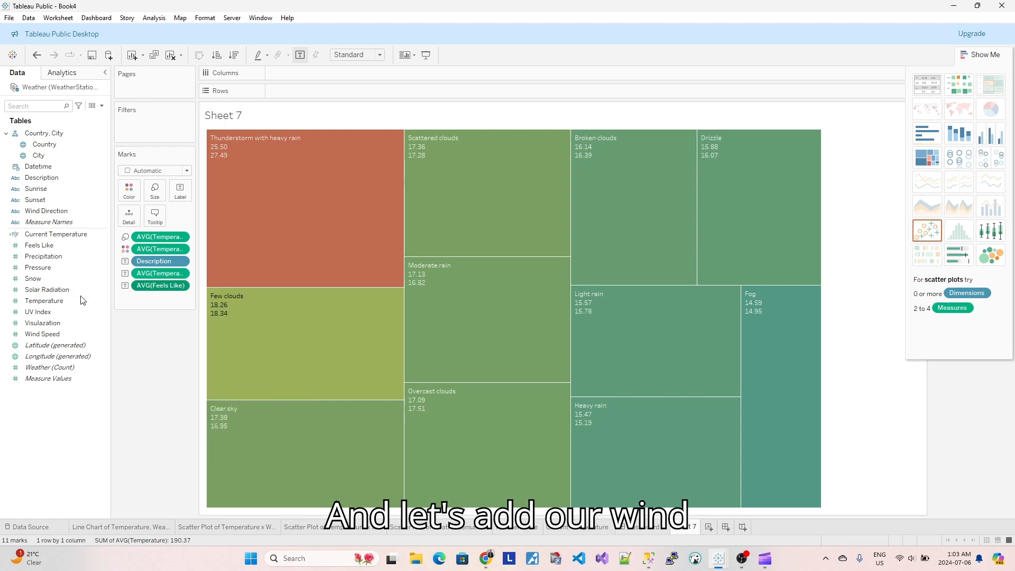
# Step: Add Wind Speed to the treemap marks, aggregated as an average and shown as a label
pyautogui.moveTo(42, 335); pyautogui.dragTo(154, 297)
pyautogui.click(178, 296)
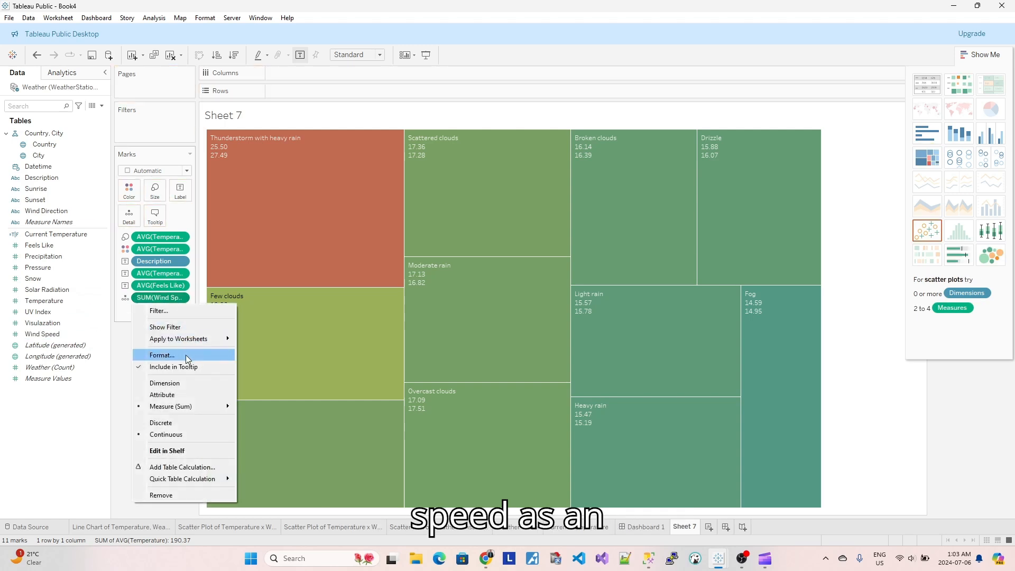
pyautogui.moveTo(220, 406)
pyautogui.click(275, 419)
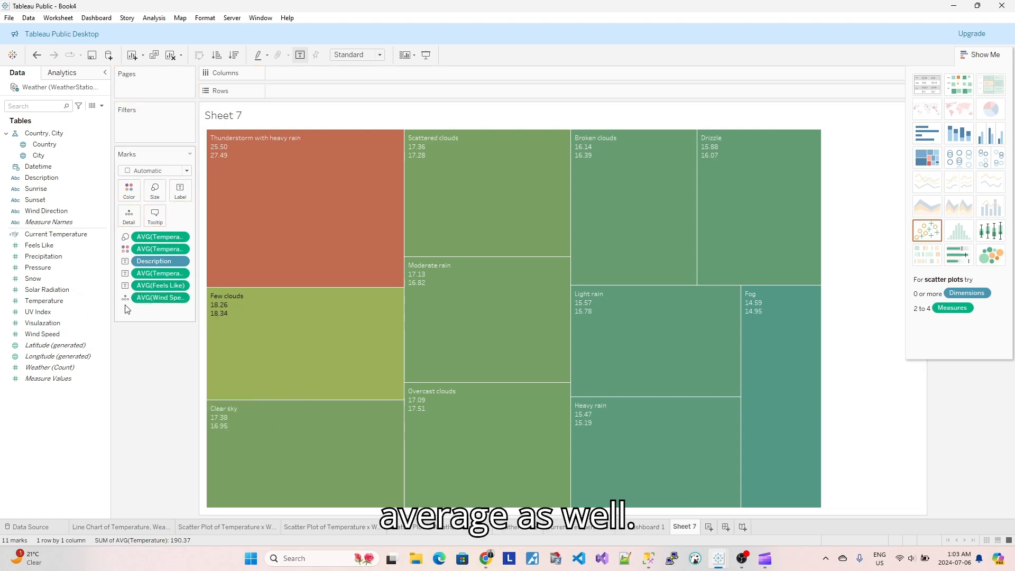
pyautogui.click(125, 300)
pyautogui.click(147, 316)
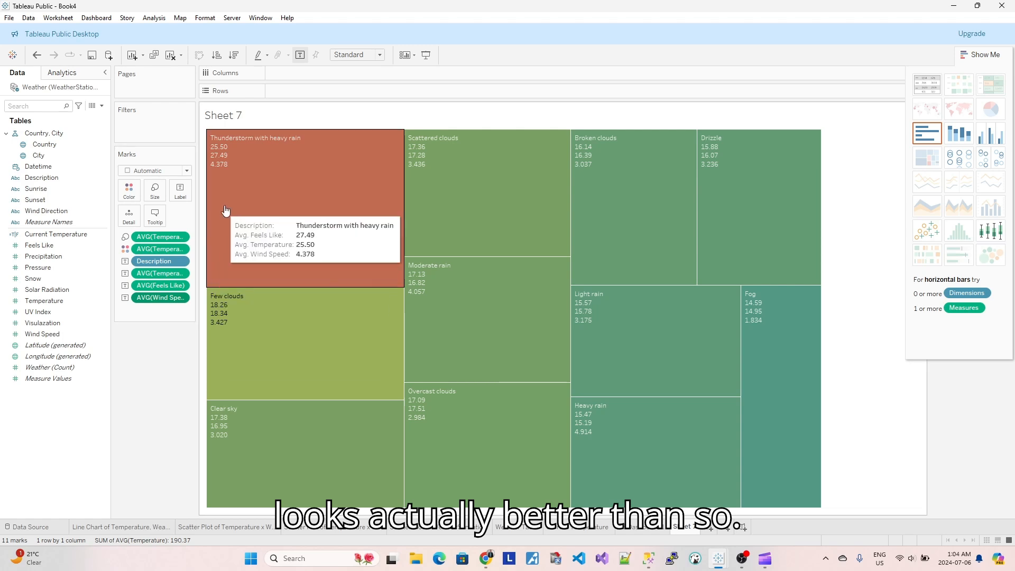
# Step: Rename Sheet 7 as "Weather Descrition Treemap"
pyautogui.rightClick(683, 529)
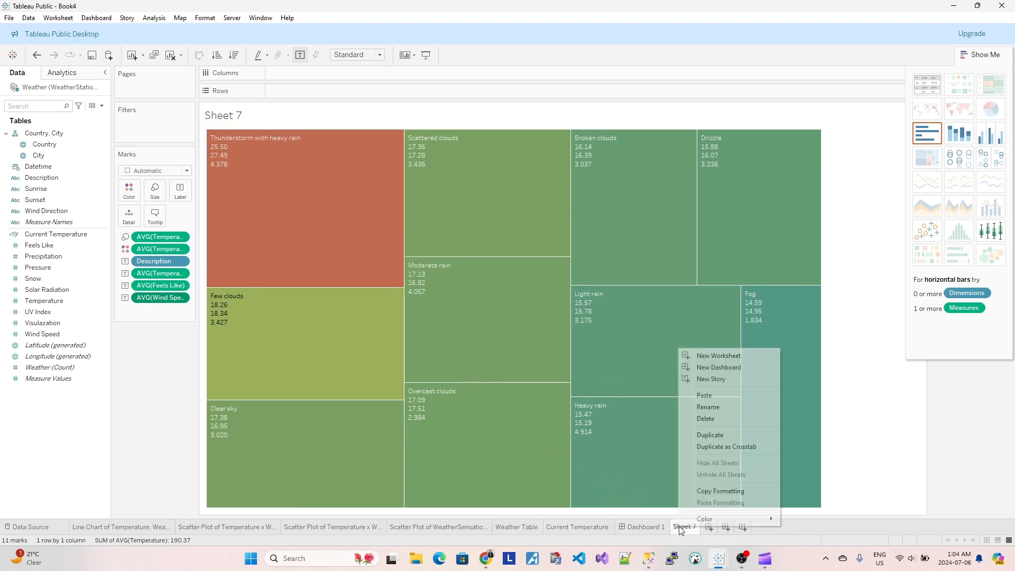
pyautogui.click(722, 412)
pyautogui.write('W')
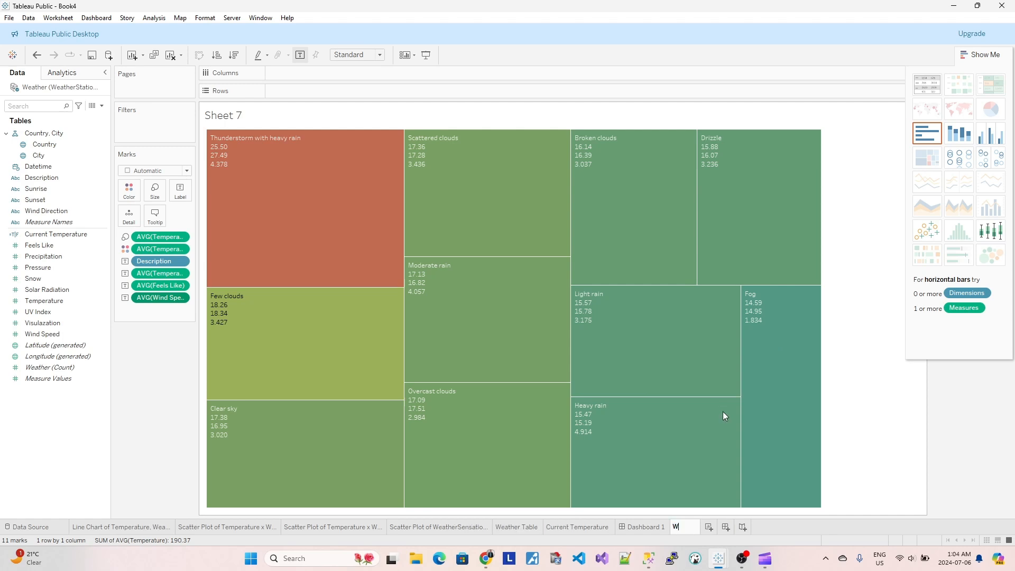
pyautogui.write('eather Des')
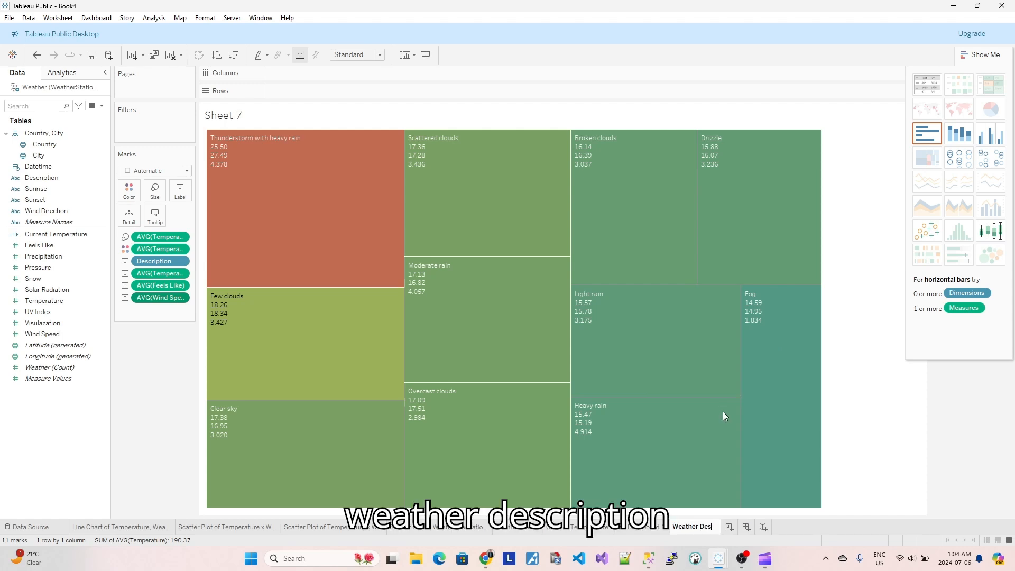
pyautogui.write('crition Treemap')
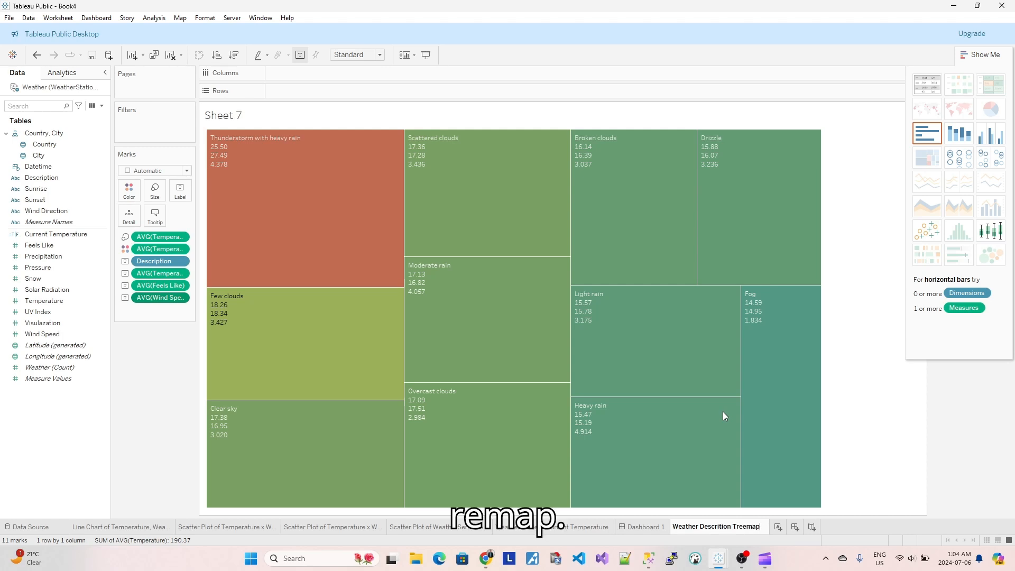
pyautogui.press('Return')
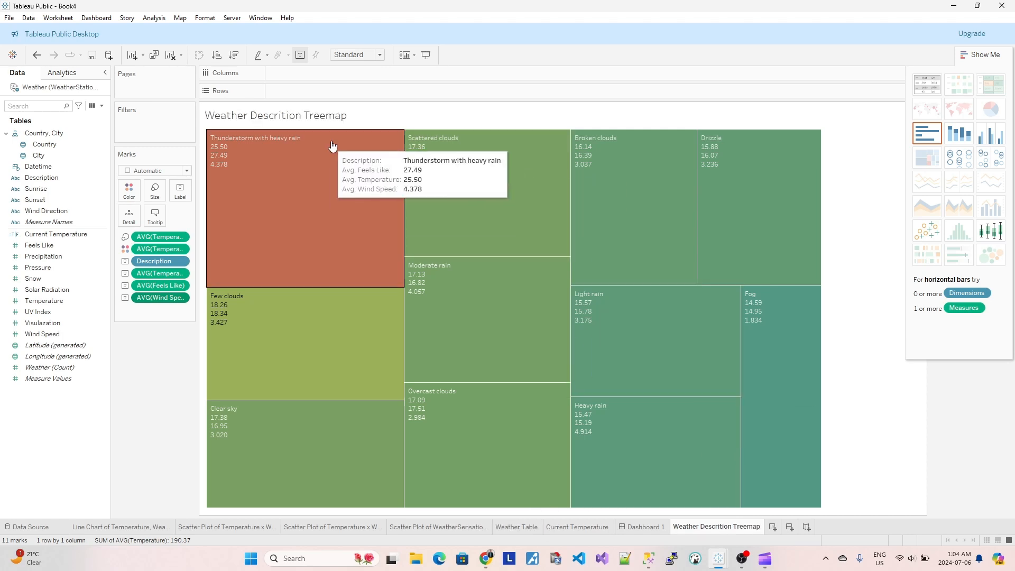
# Step: Make the treemap sheet's title bold and centered
pyautogui.doubleClick(372, 116)
pyautogui.moveTo(463, 231); pyautogui.dragTo(368, 228)
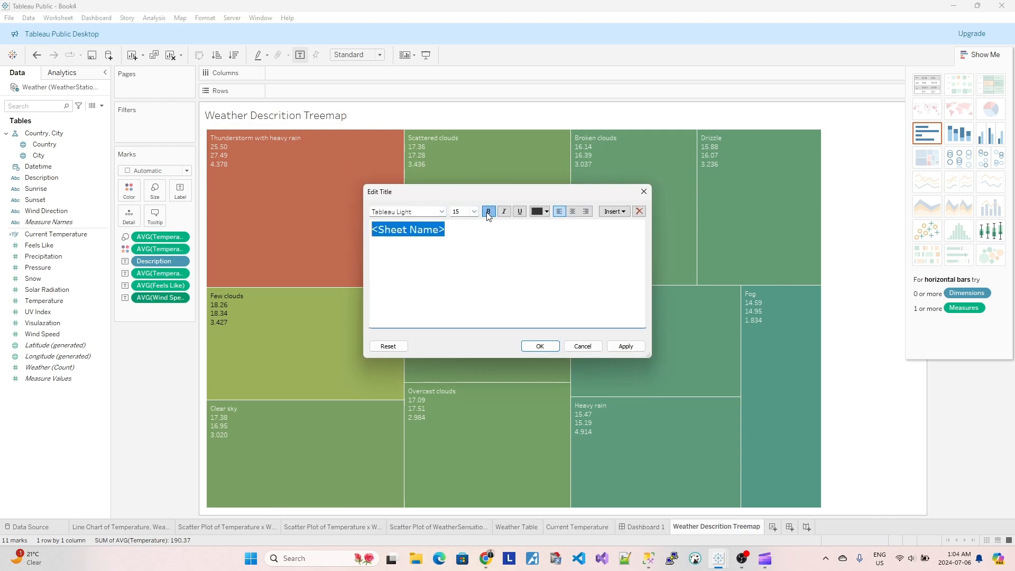
pyautogui.click(572, 212)
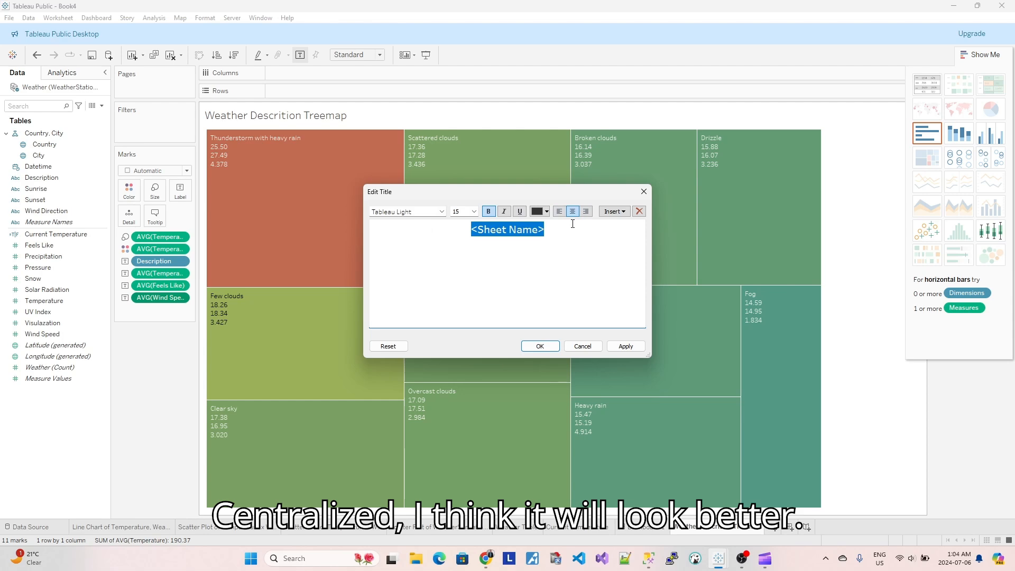
pyautogui.click(627, 347)
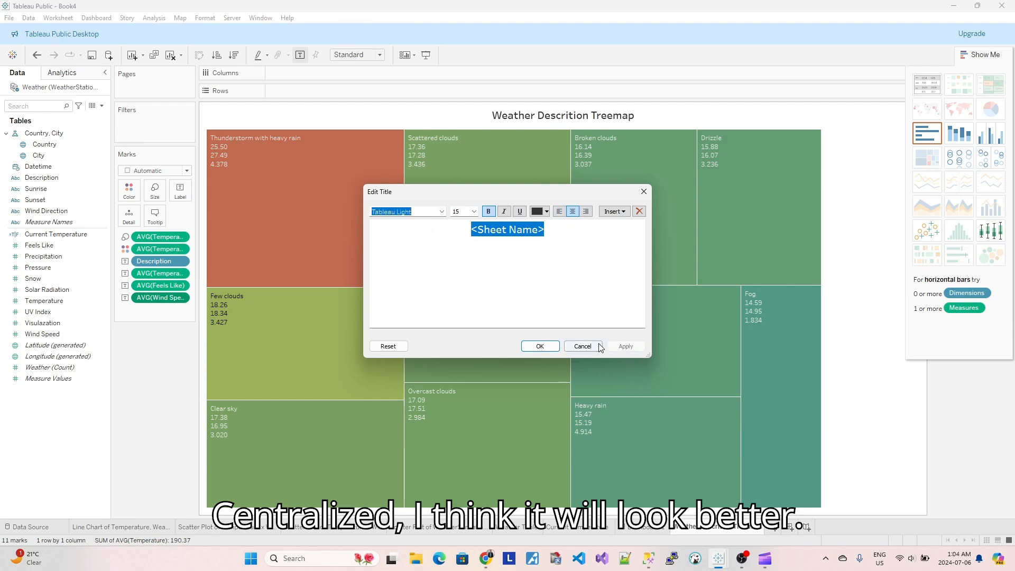
pyautogui.click(535, 346)
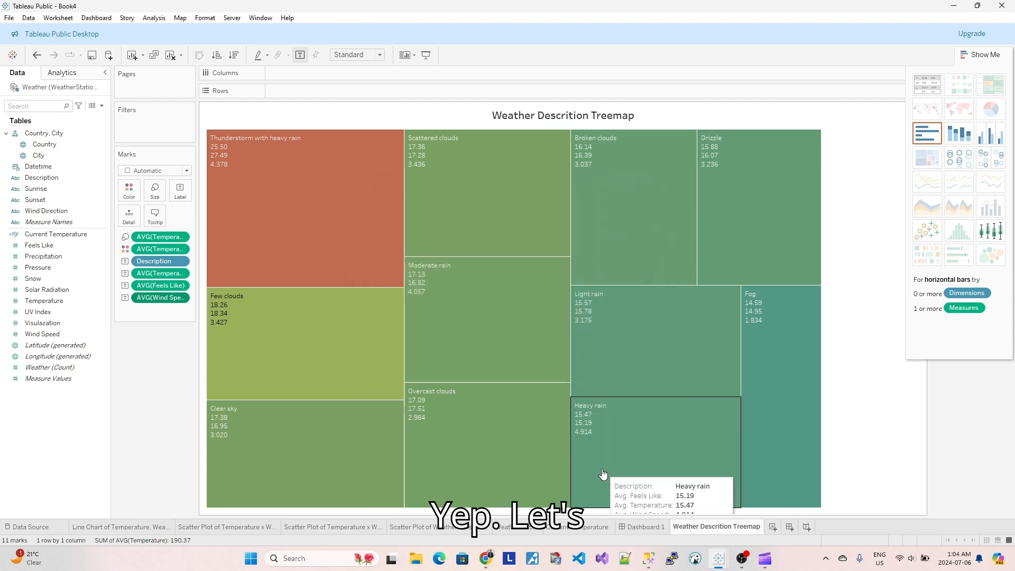
# Step: Place the weather description treemap above the scatter plot on Dashboard 1 and set its fit to Fit Width
pyautogui.click(641, 527)
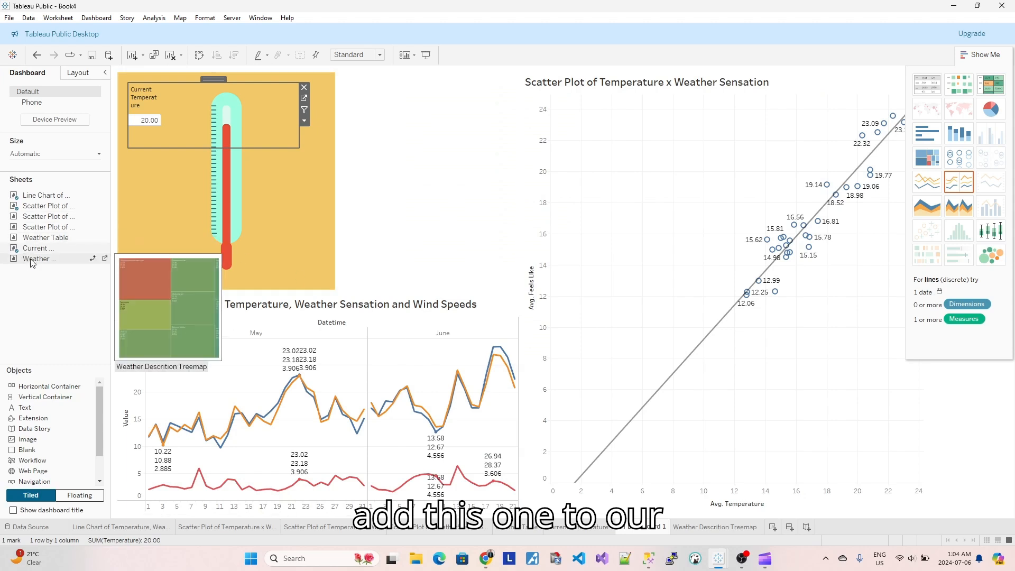
pyautogui.moveTo(34, 263); pyautogui.dragTo(699, 183)
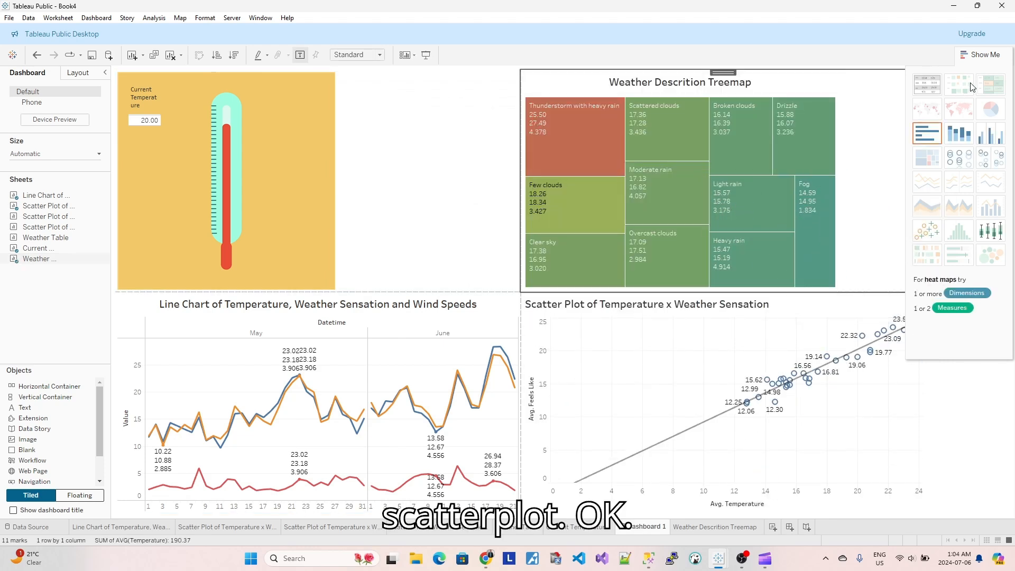
pyautogui.click(983, 55)
pyautogui.rightClick(871, 144)
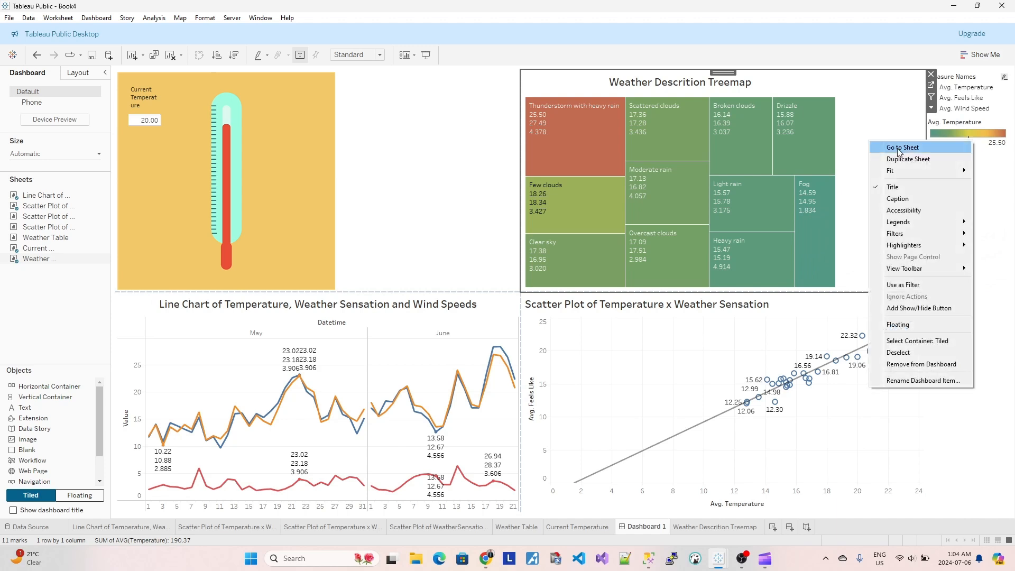
pyautogui.moveTo(910, 170)
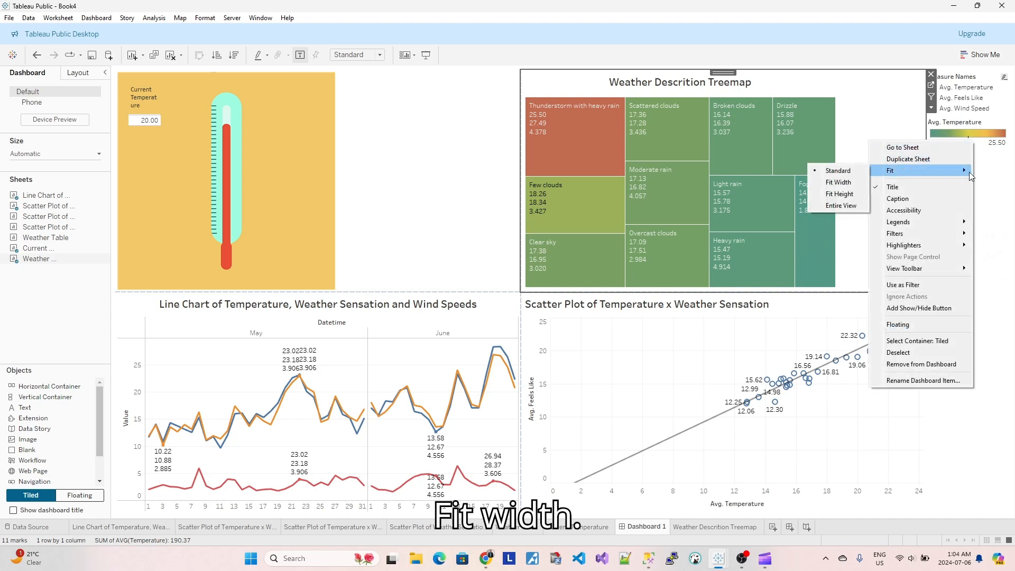
pyautogui.click(840, 182)
# Step: Turn the thermometer image's Fit Image option off and back on
pyautogui.click(309, 170)
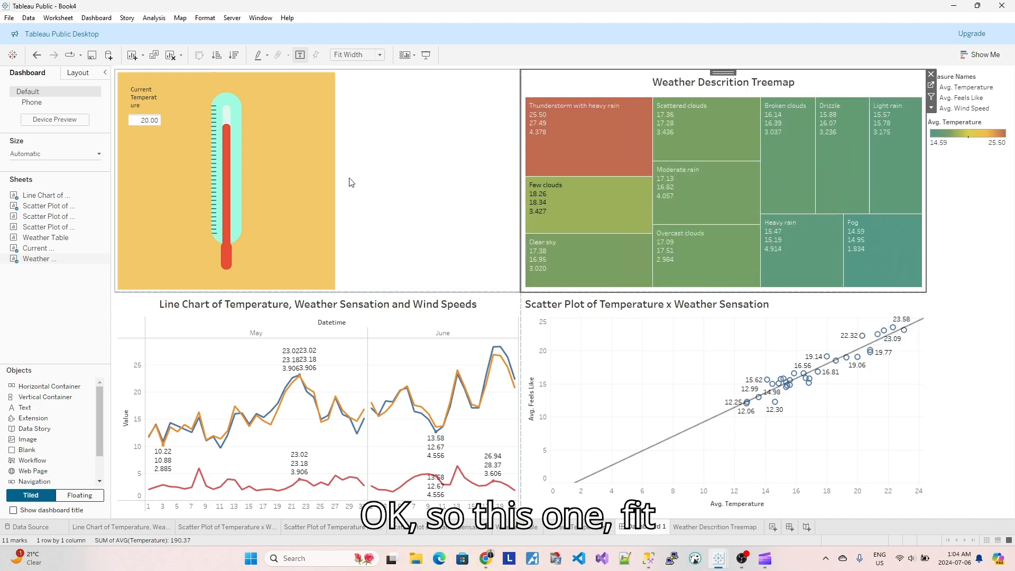
pyautogui.rightClick(310, 170)
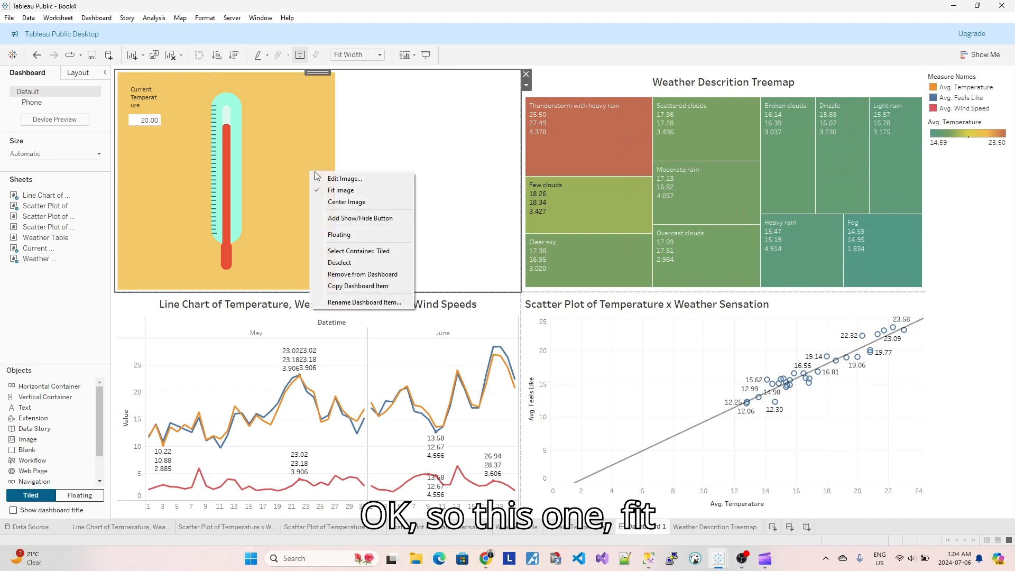
pyautogui.click(365, 193)
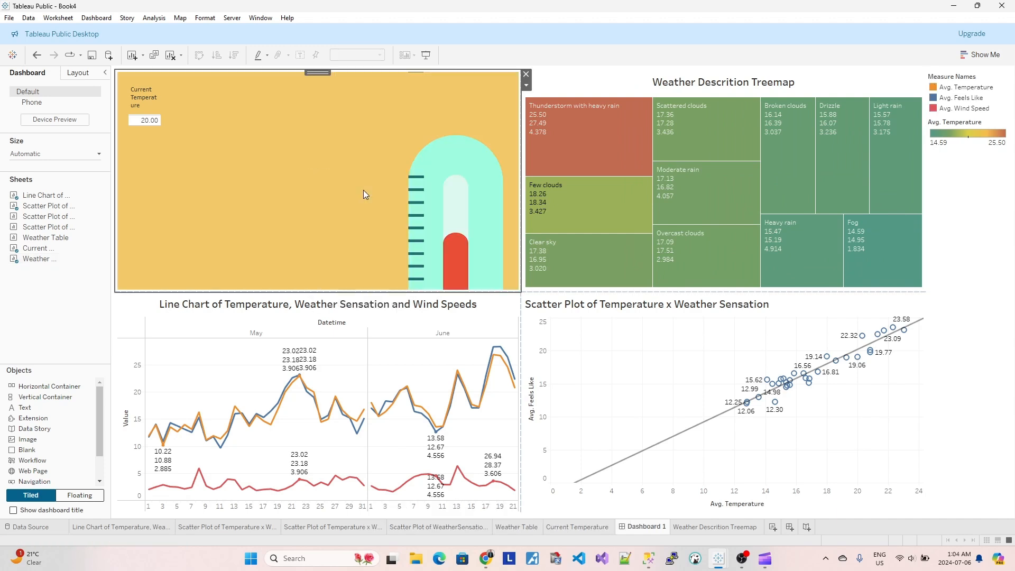
pyautogui.rightClick(346, 182)
pyautogui.click(386, 203)
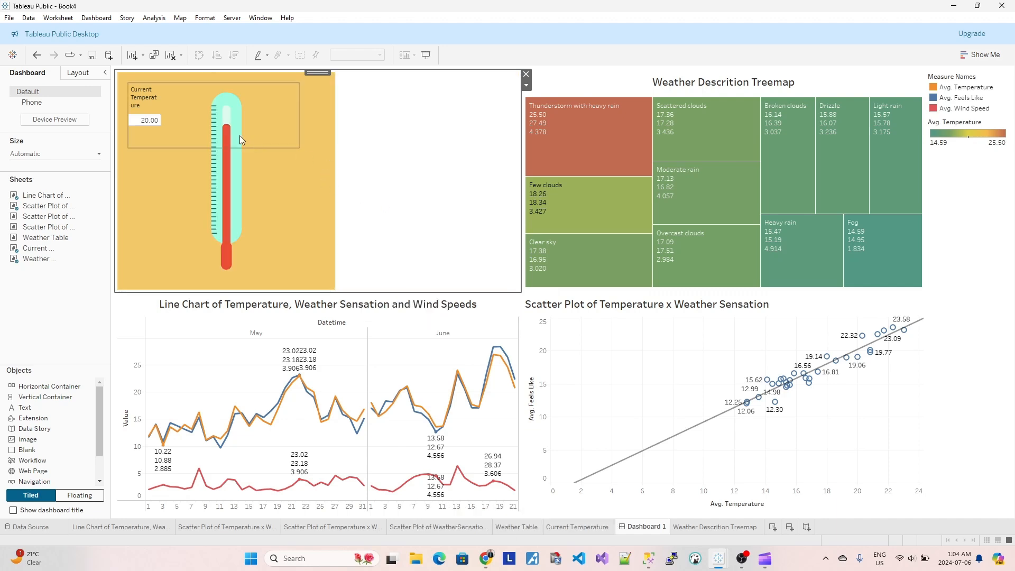
pyautogui.click(171, 101)
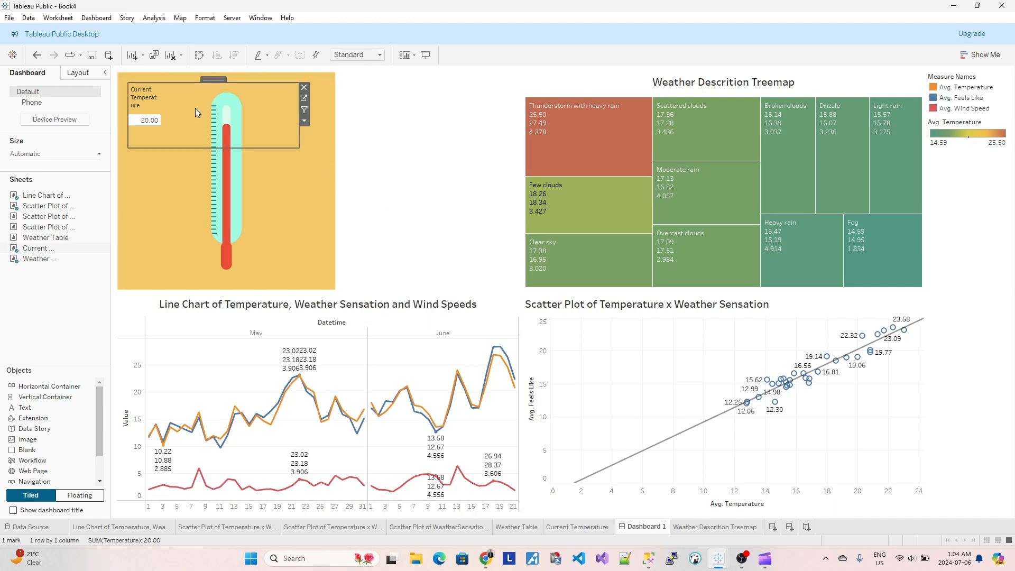
pyautogui.doubleClick(154, 99)
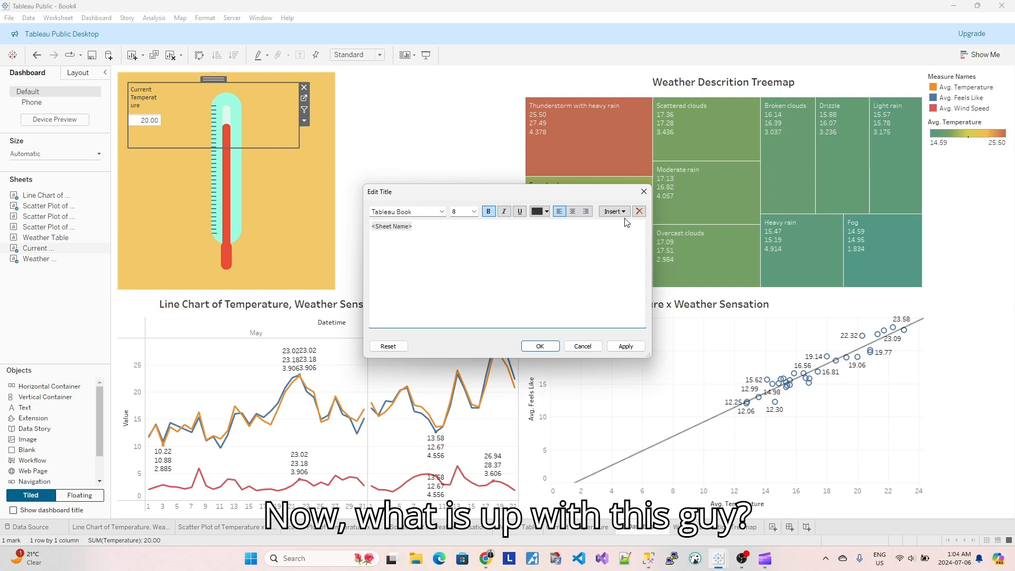
pyautogui.click(600, 347)
# Step: Add a dashboard highlight action that runs on Select, with all Dashboard 1 sheets as source and target and all fields highlighted
pyautogui.moveTo(831, 188)
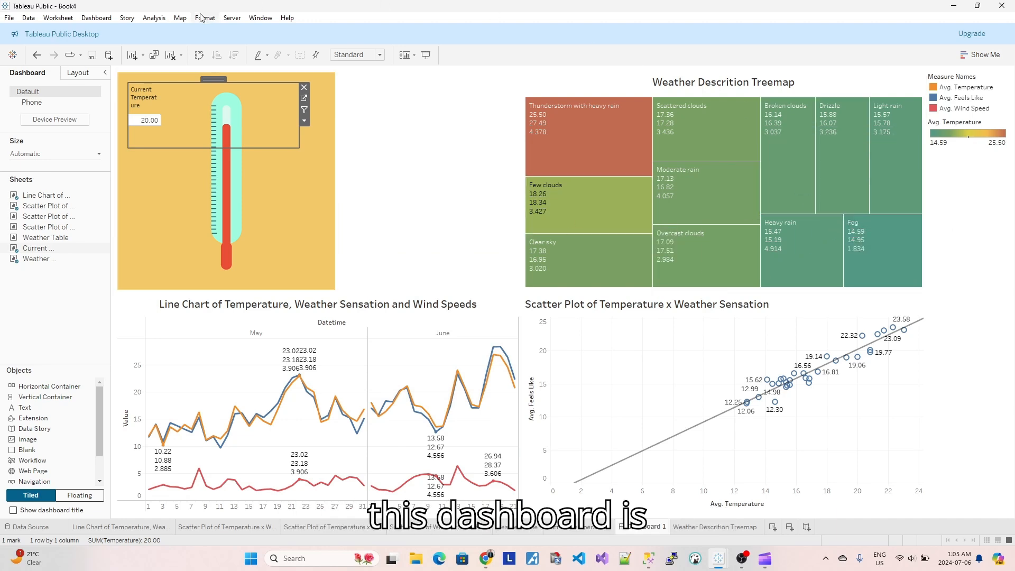
pyautogui.click(103, 18)
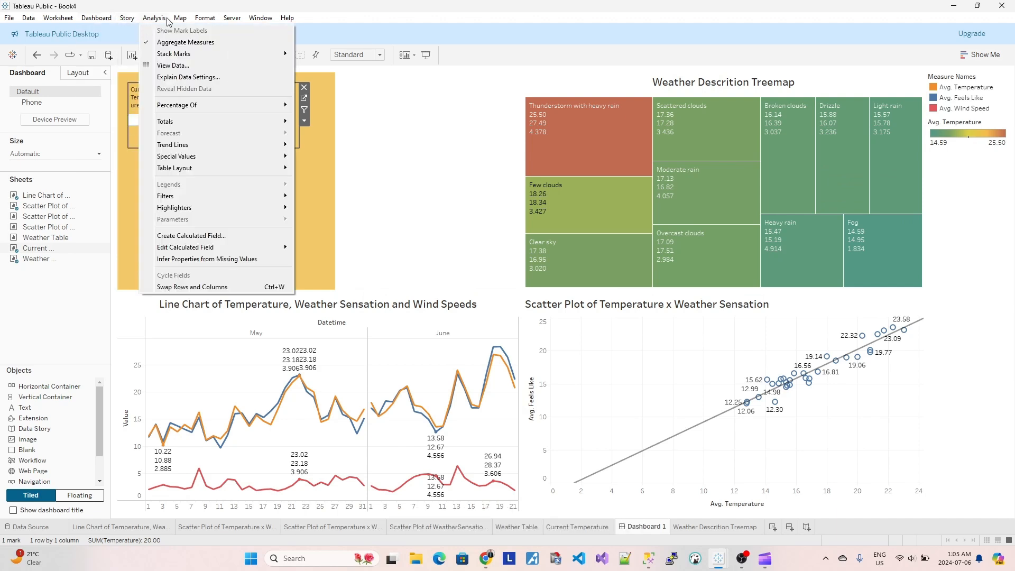
pyautogui.click(167, 21)
pyautogui.click(92, 21)
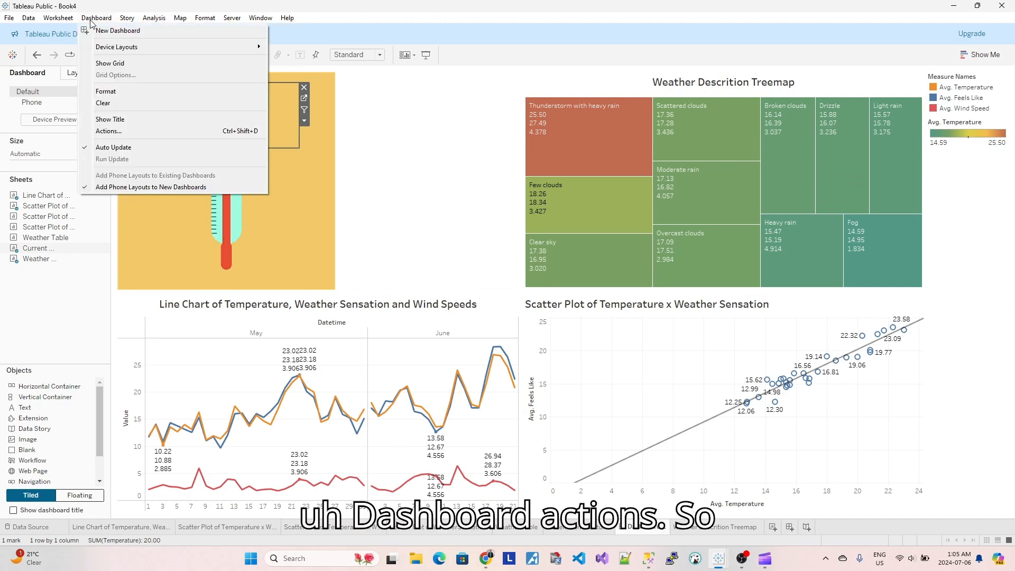
pyautogui.click(126, 131)
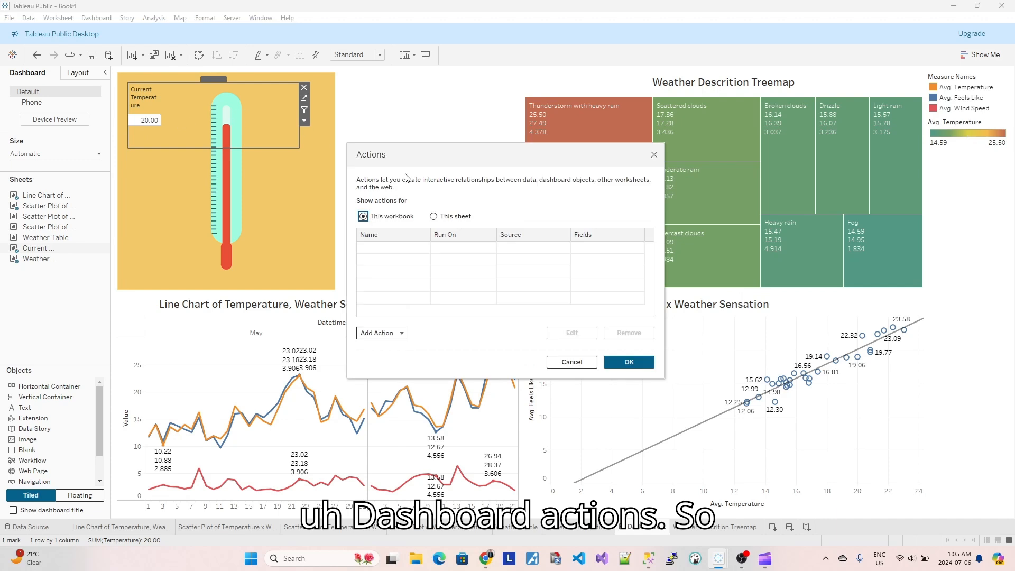
pyautogui.click(434, 217)
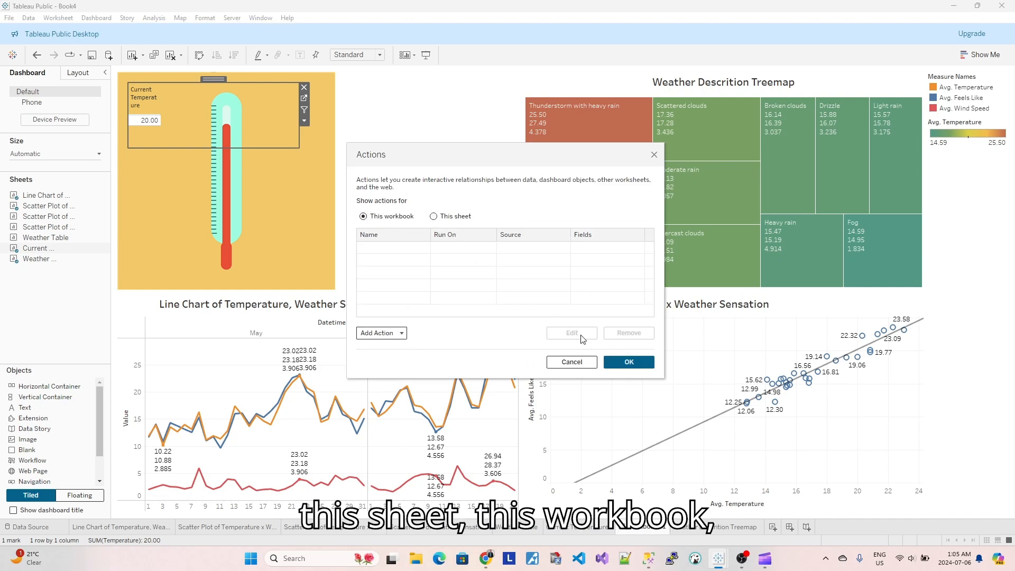
pyautogui.click(401, 333)
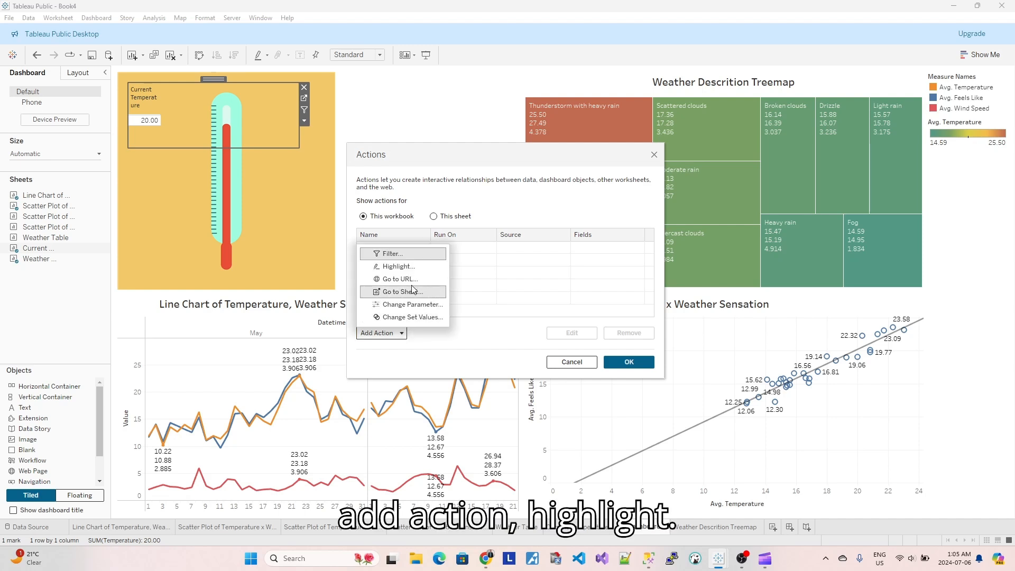
pyautogui.click(398, 267)
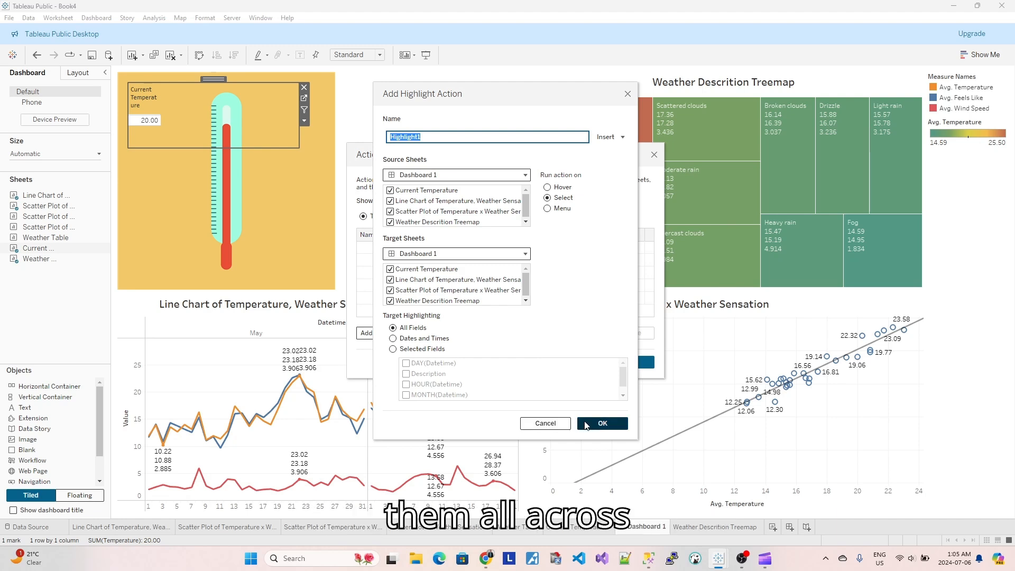
pyautogui.click(586, 425)
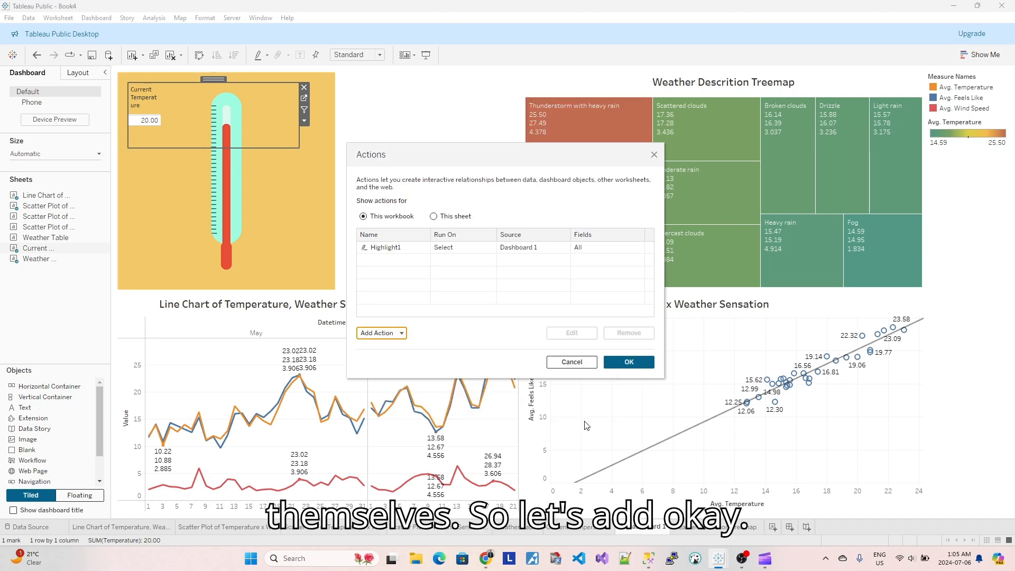
pyautogui.click(622, 357)
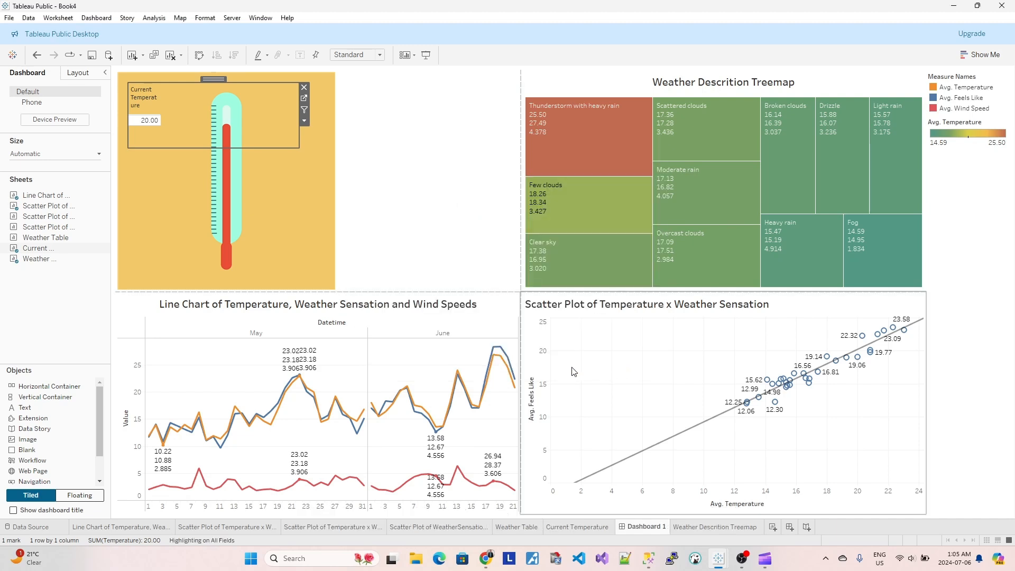
# Step: Select individual June points in the line chart to examine how highlighting carries over to the scatter plot and treemap
pyautogui.click(458, 371)
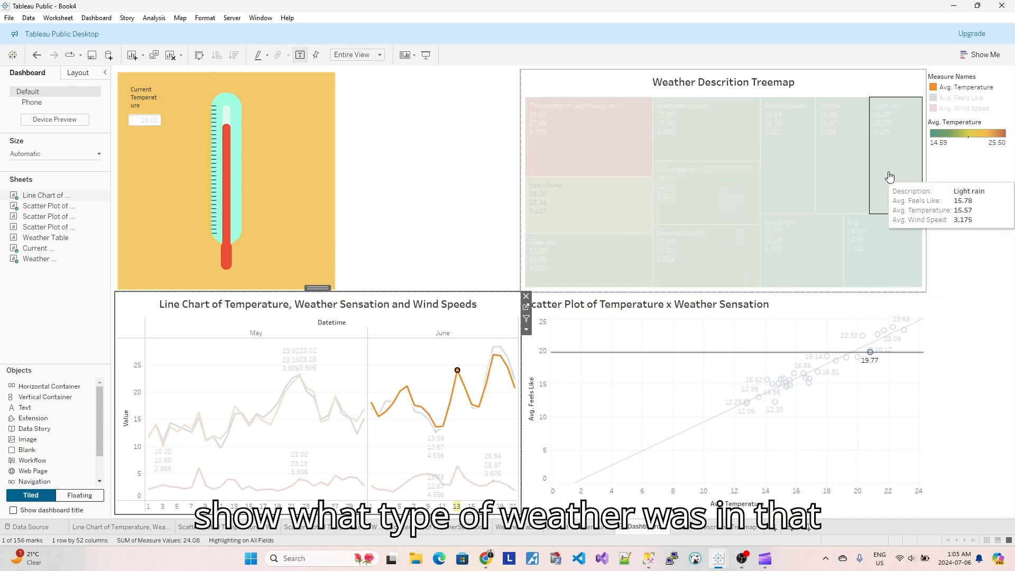
pyautogui.click(458, 371)
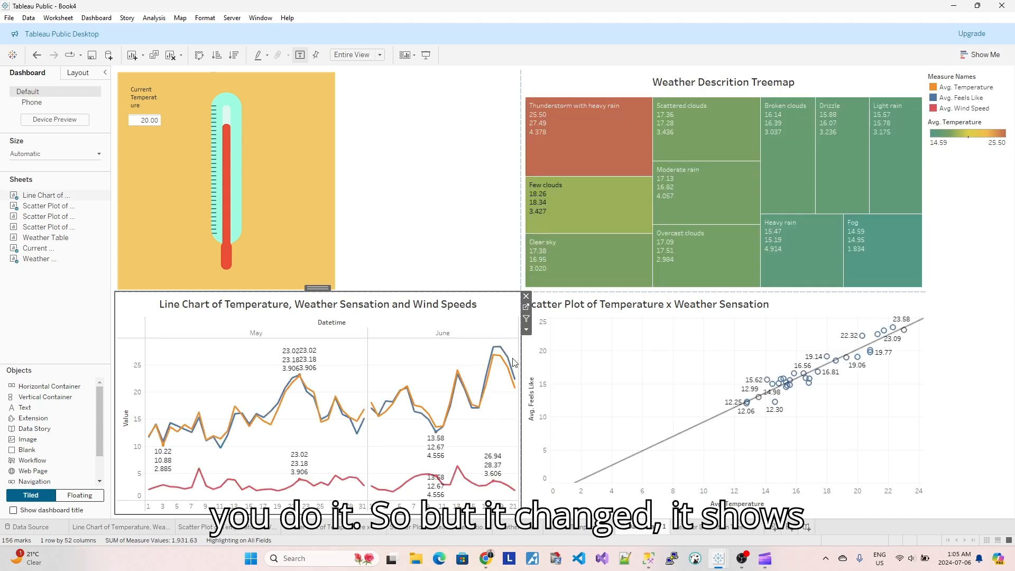
pyautogui.click(479, 409)
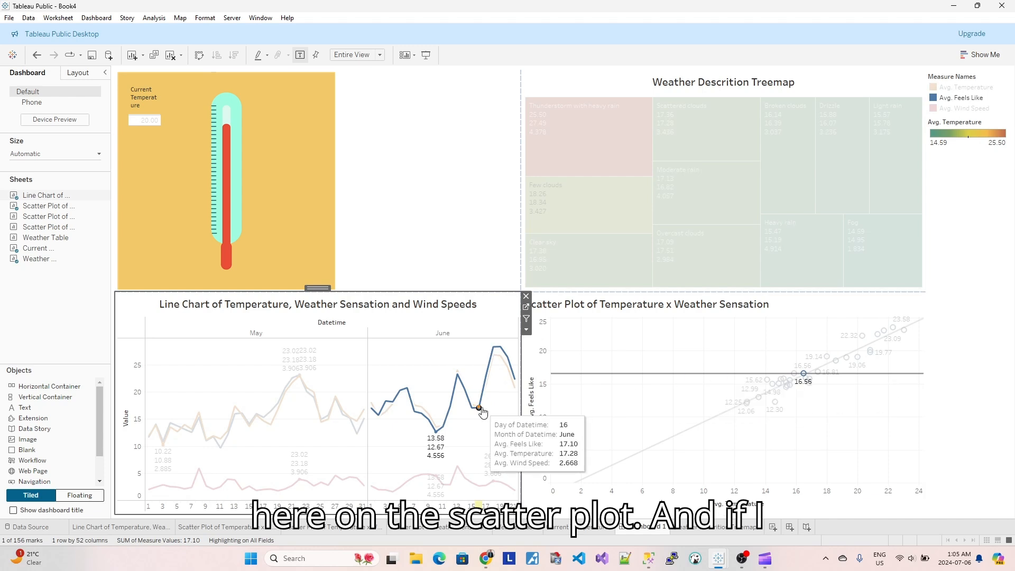
pyautogui.click(479, 408)
pyautogui.click(514, 389)
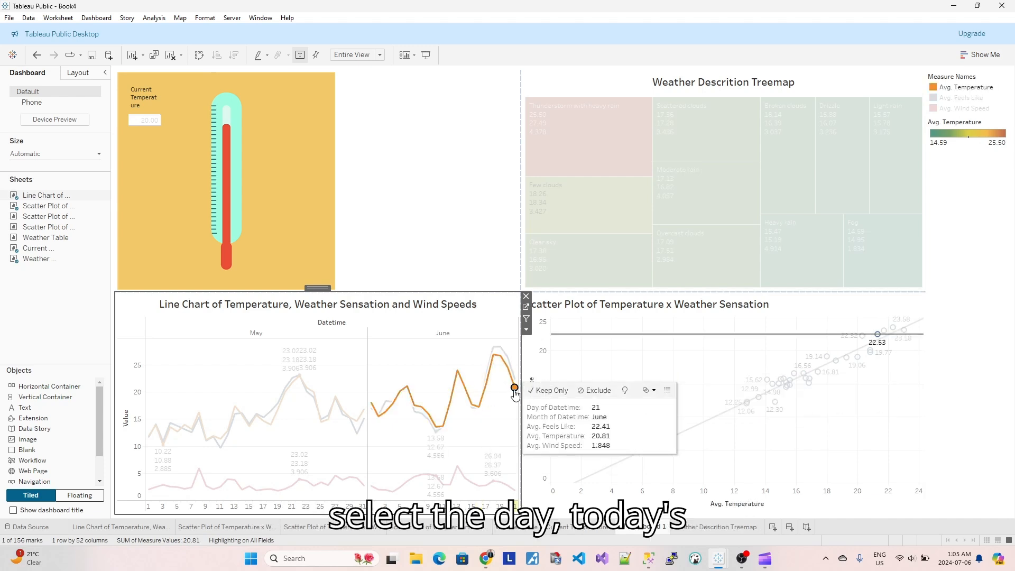
pyautogui.click(514, 391)
pyautogui.click(516, 380)
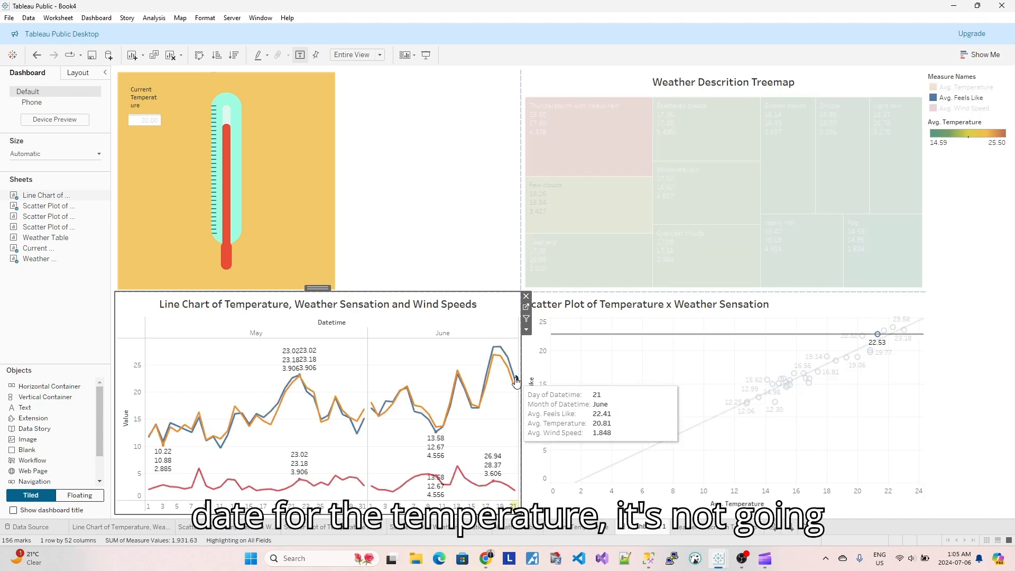
pyautogui.click(516, 381)
pyautogui.moveTo(158, 126)
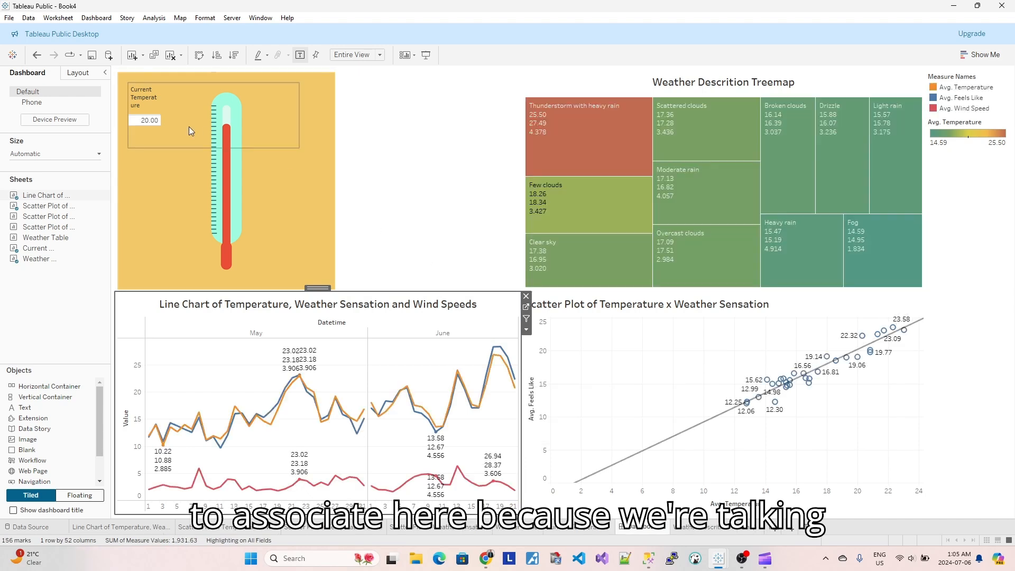
pyautogui.doubleClick(154, 97)
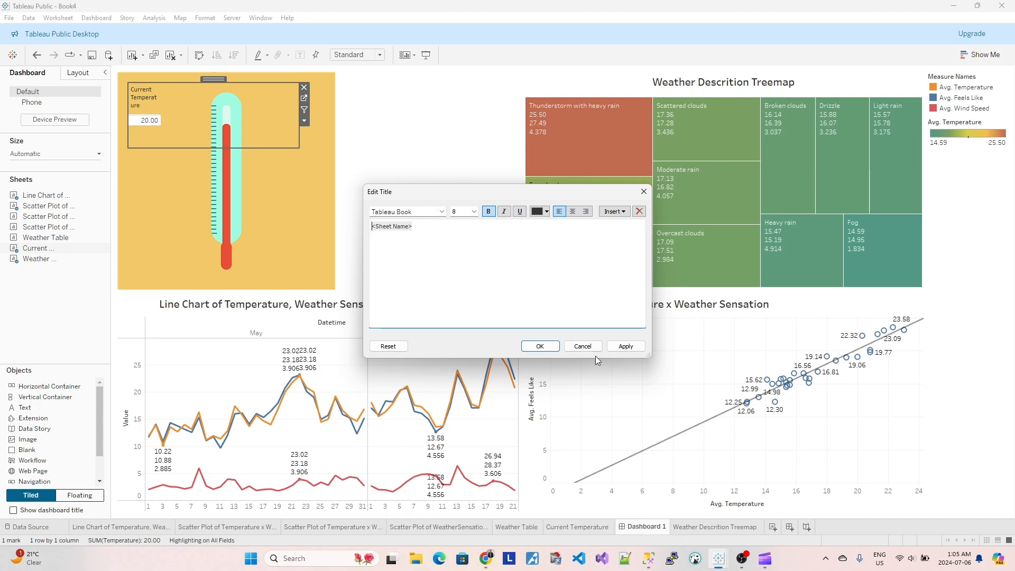
pyautogui.click(583, 346)
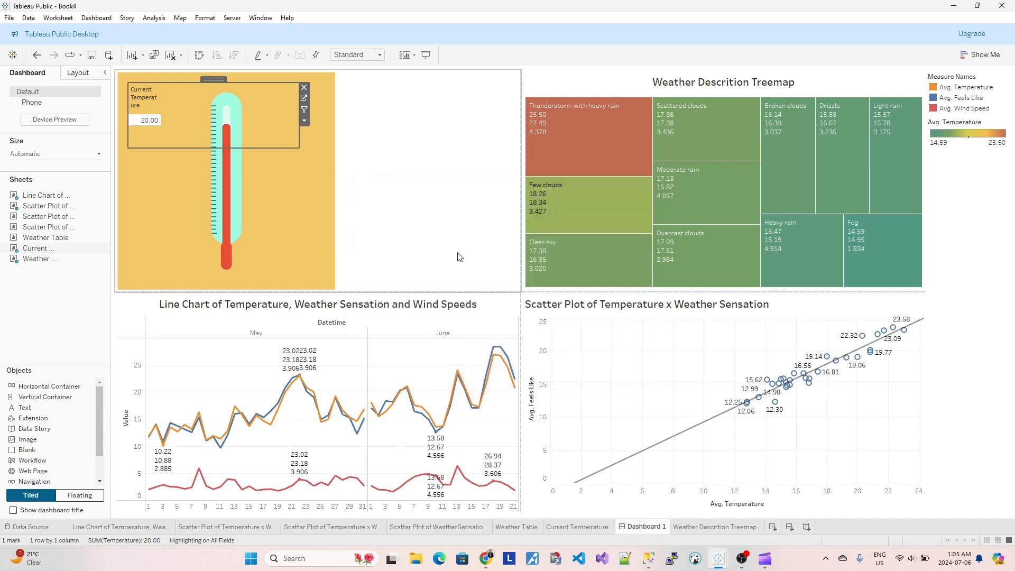
# Step: Set the floating Current Temperature sheet to Fit Width and narrow it so it ends just before the thermometer drawing
pyautogui.rightClick(182, 103)
pyautogui.moveTo(253, 133)
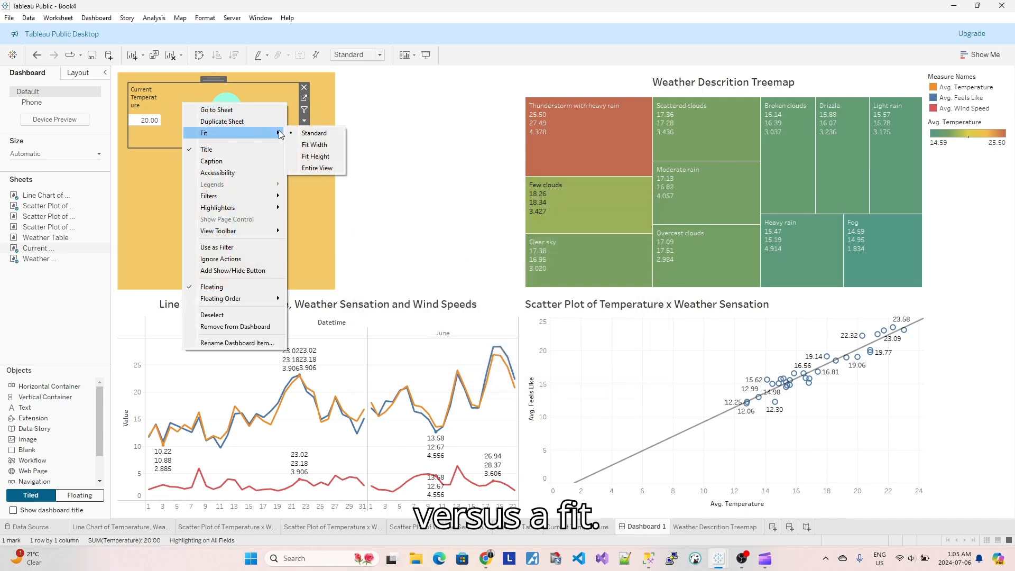
pyautogui.click(319, 144)
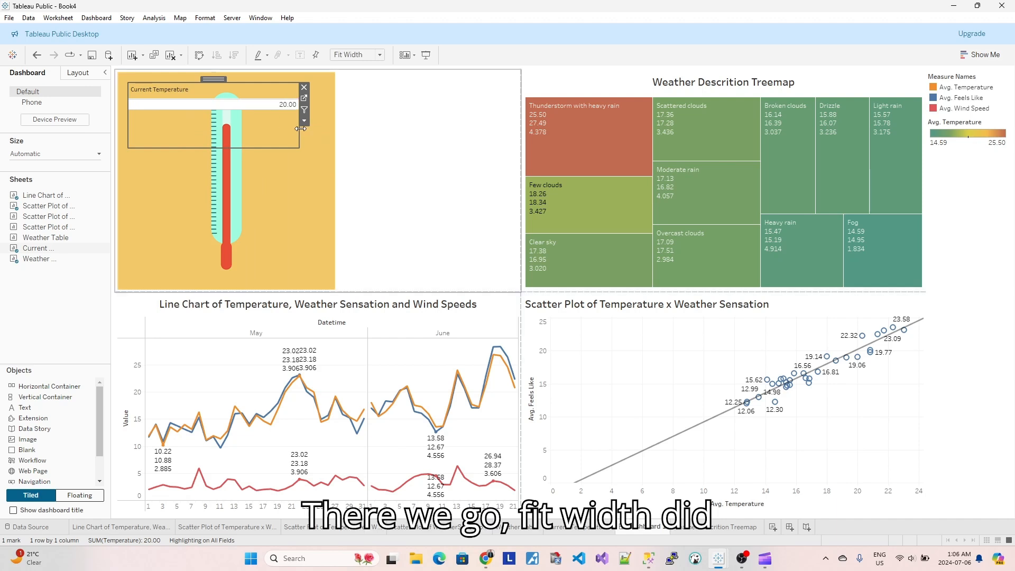
pyautogui.moveTo(299, 127); pyautogui.dragTo(204, 125)
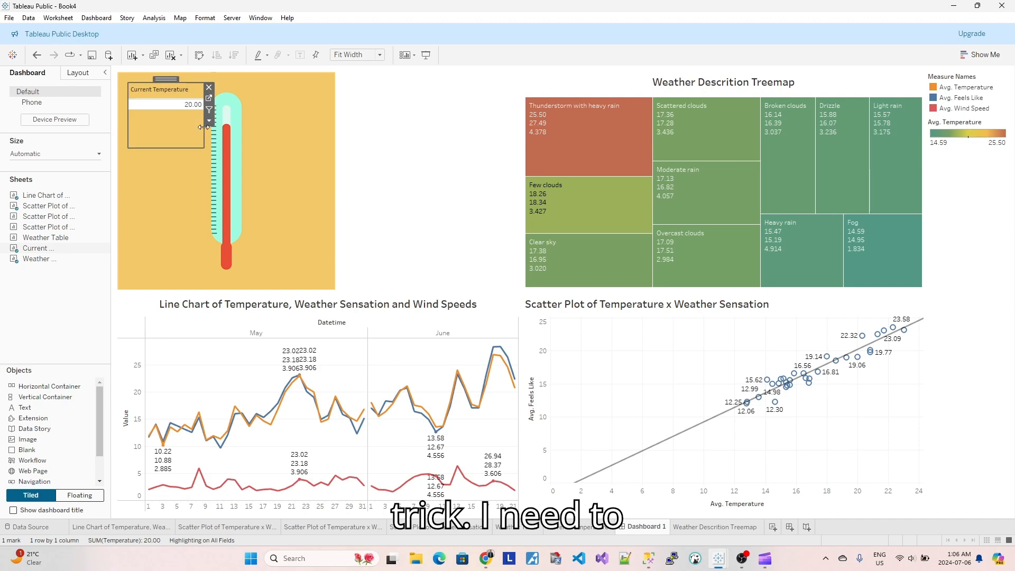
pyautogui.click(185, 104)
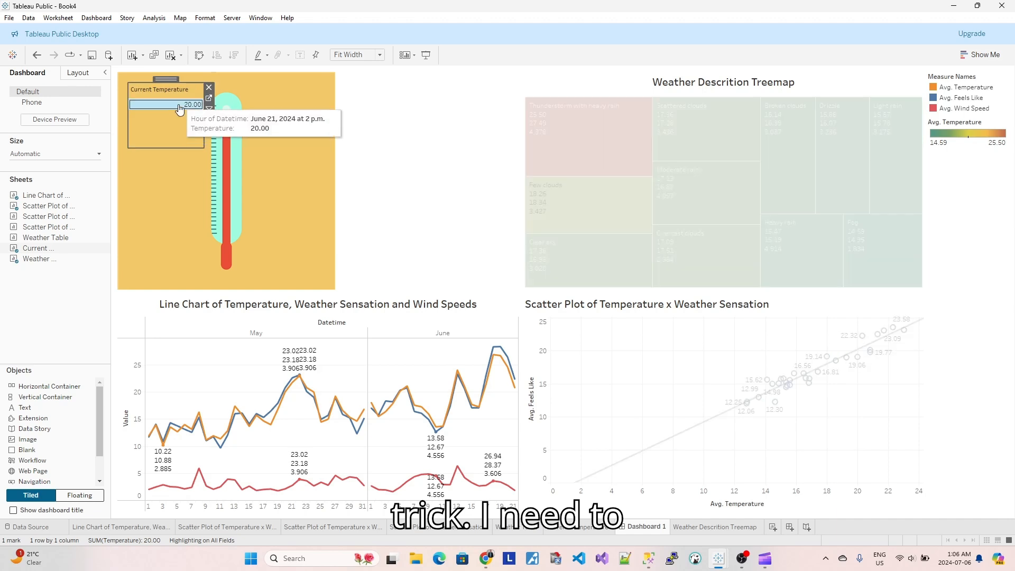
pyautogui.click(392, 119)
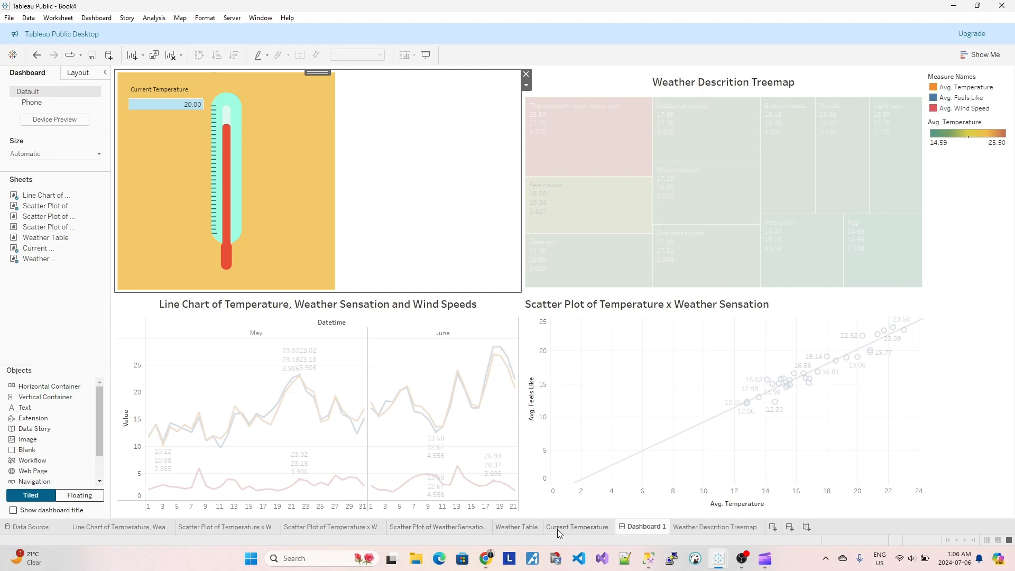
# Step: Center the temperature value's text horizontally on the Current Temperature sheet and return to Dashboard 1
pyautogui.click(553, 531)
pyautogui.moveTo(228, 130)
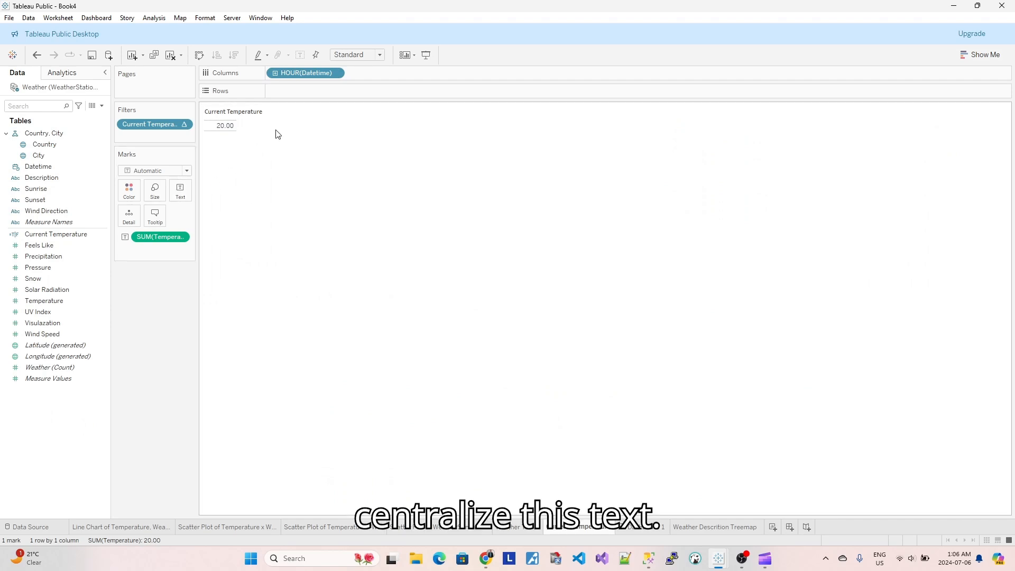
pyautogui.click(181, 200)
pyautogui.click(272, 228)
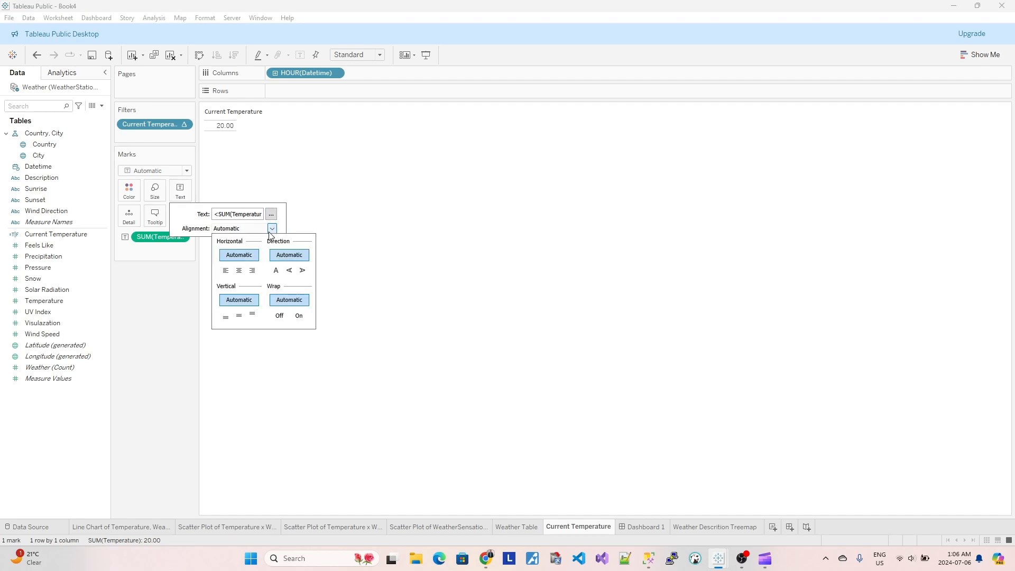
pyautogui.click(239, 271)
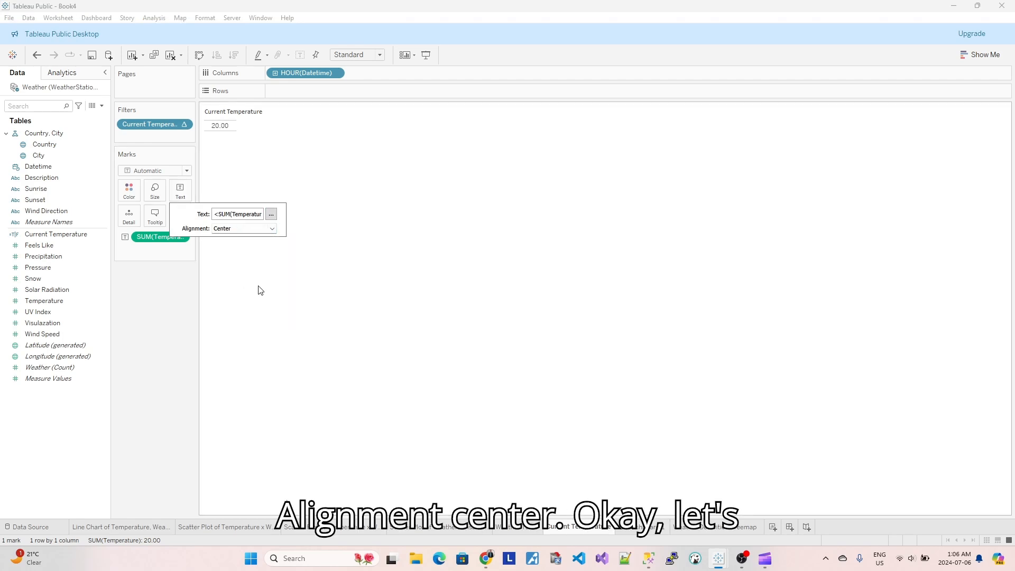
pyautogui.click(261, 291)
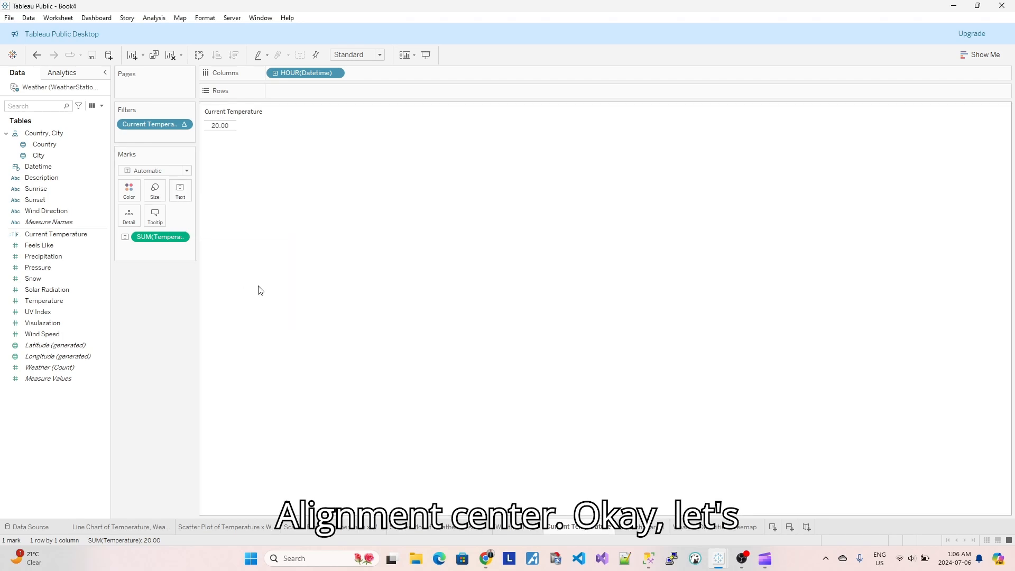
pyautogui.click(710, 530)
pyautogui.click(643, 528)
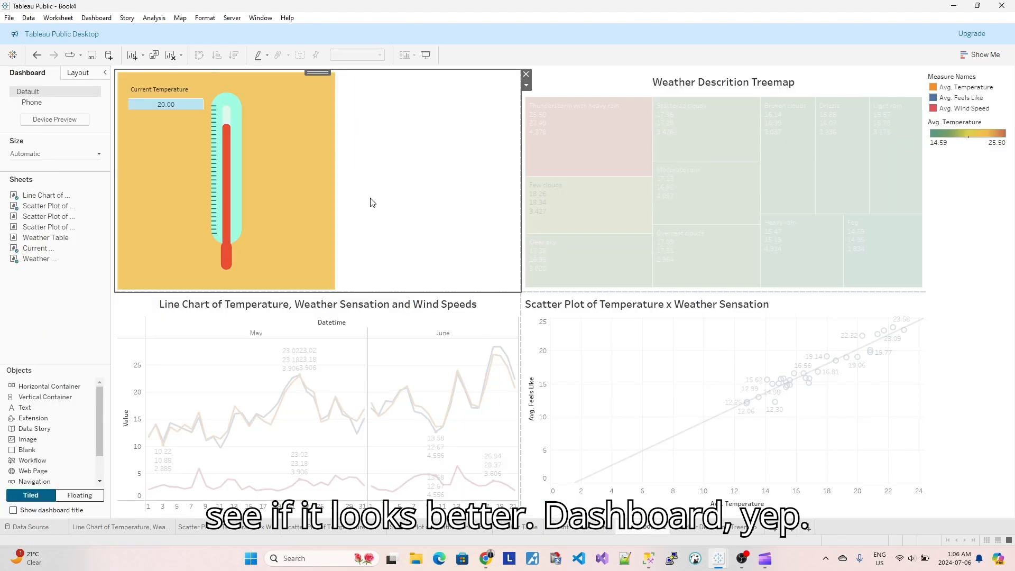
# Step: Clear the temperature highlight and widen the treemap toward the thermometer image, removing the blank space between them
pyautogui.moveTo(180, 107)
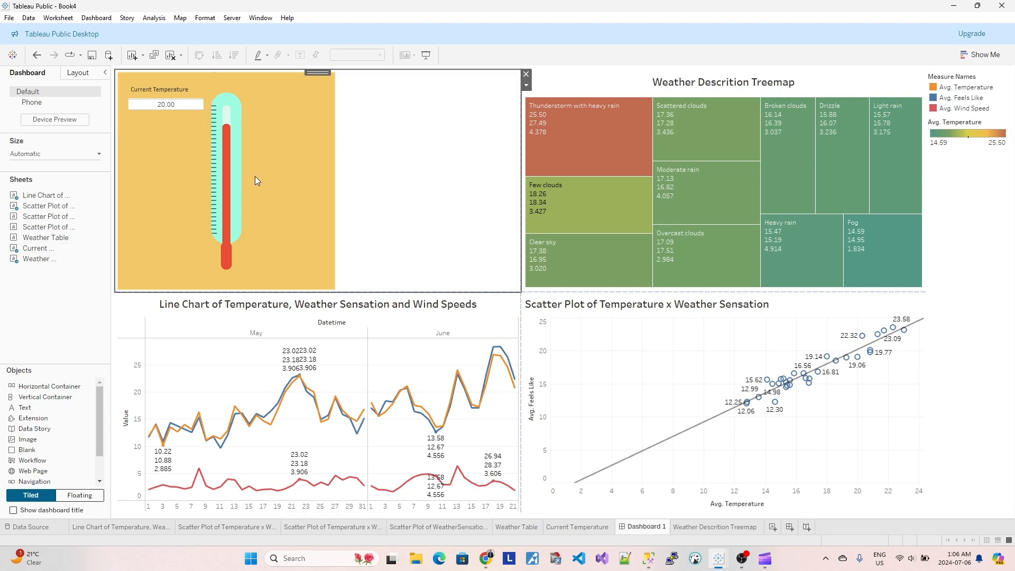
pyautogui.moveTo(520, 159); pyautogui.dragTo(340, 171)
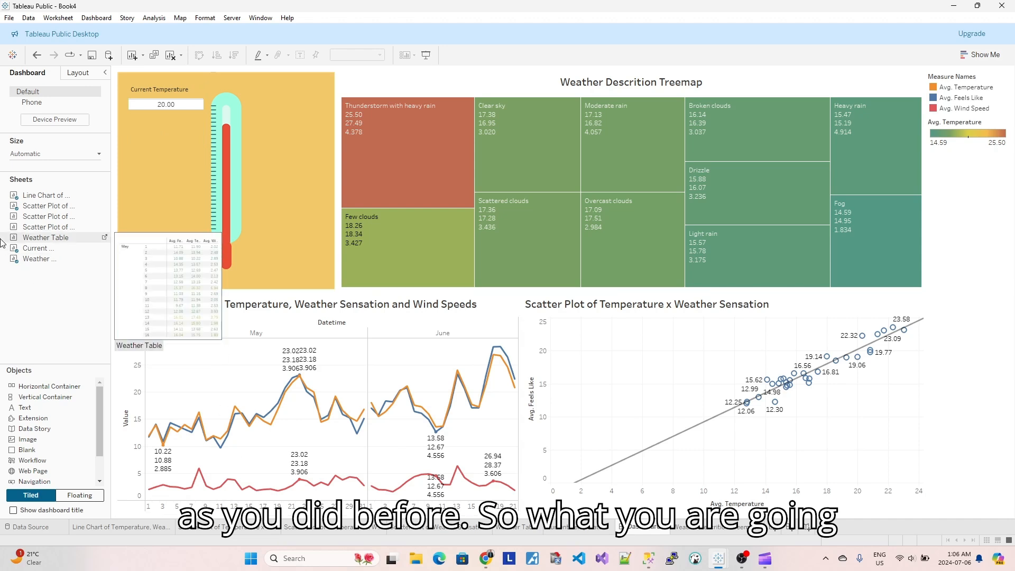
# Step: Save the workbook locally as Book4.twb in the Workbooks folder
pyautogui.click(11, 19)
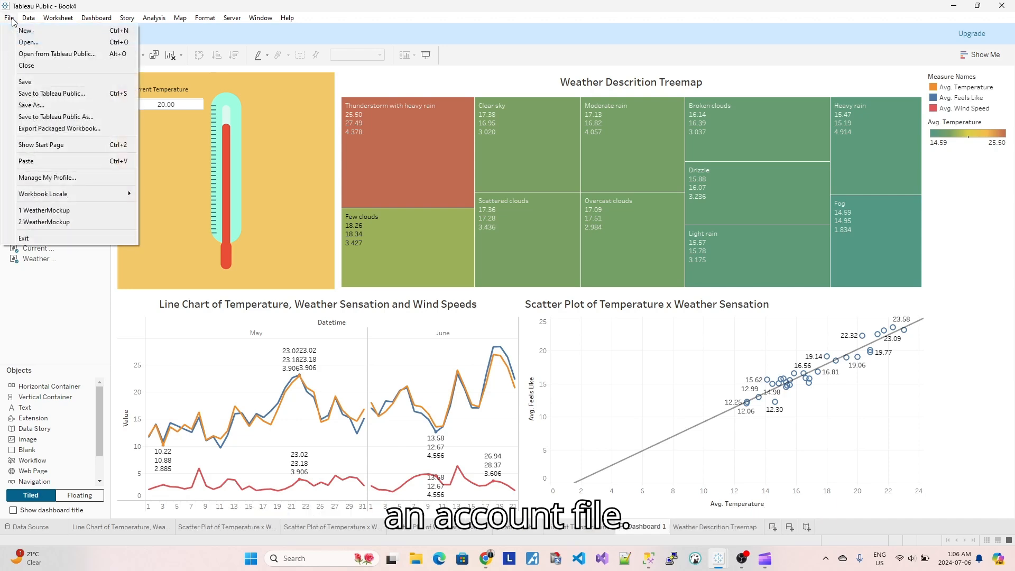
pyautogui.click(32, 82)
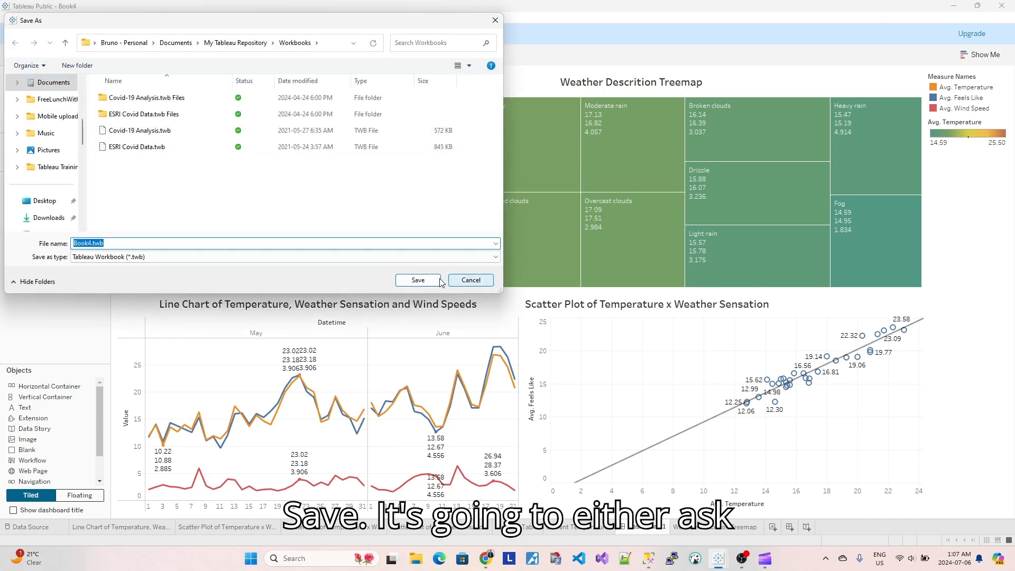
pyautogui.click(417, 280)
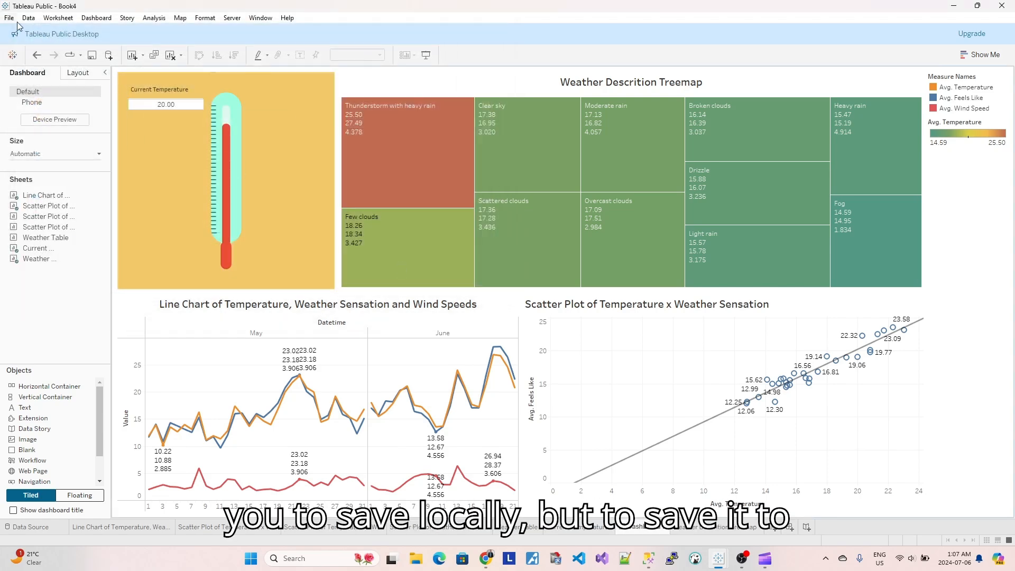
# Step: Try to save the workbook to Tableau Public and dismiss the sign-in request
pyautogui.click(10, 20)
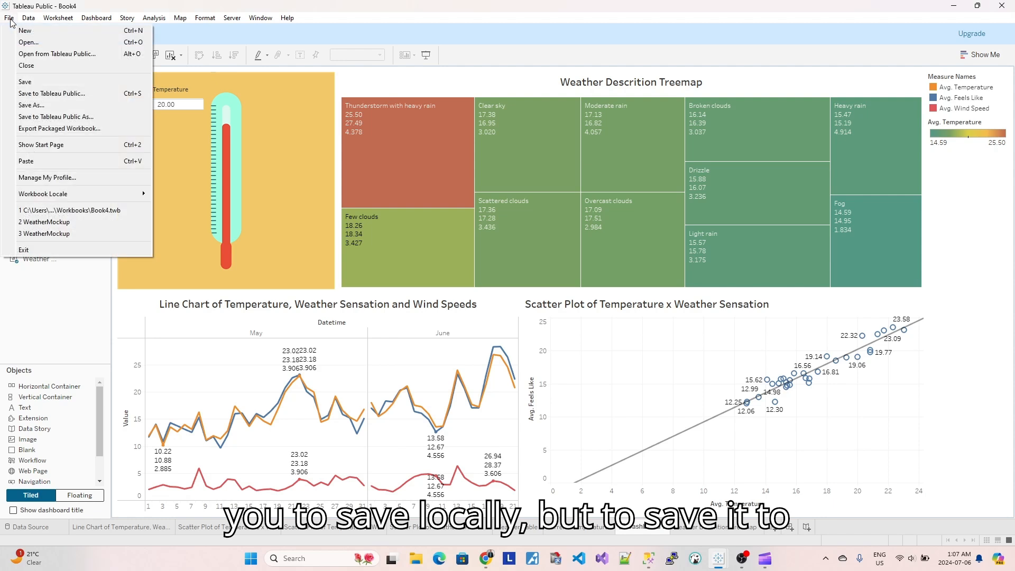
pyautogui.click(67, 93)
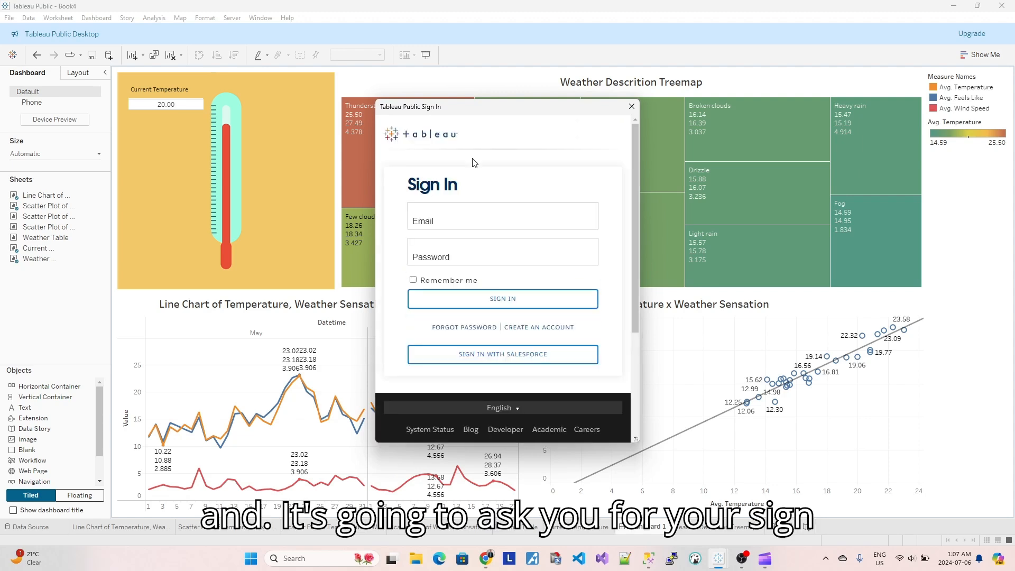
pyautogui.click(632, 108)
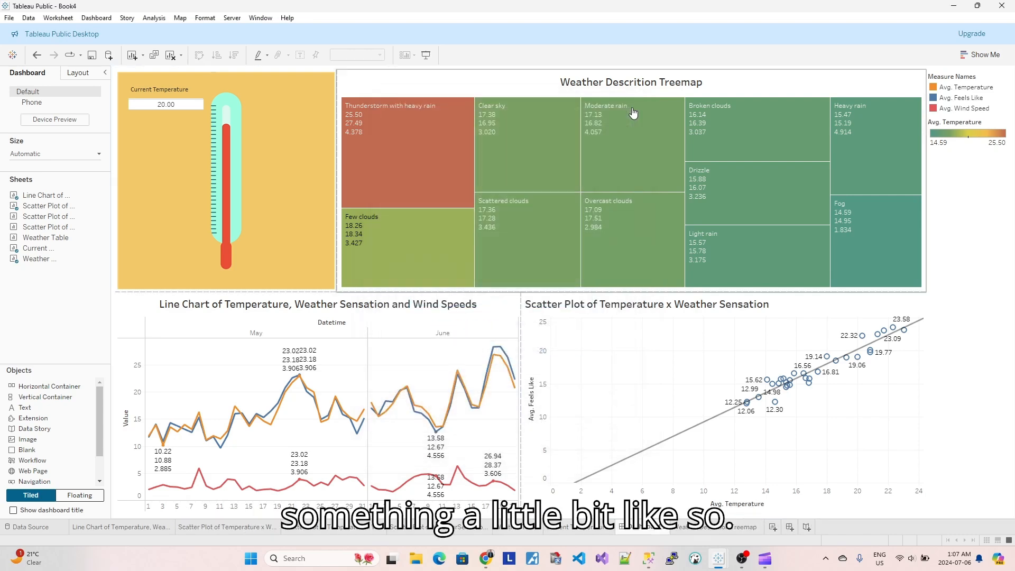
# Step: Switch to the Chrome browser and look over the published WeatherMockup dashboard on the Tableau Public site
pyautogui.moveTo(486, 557)
pyautogui.click(548, 479)
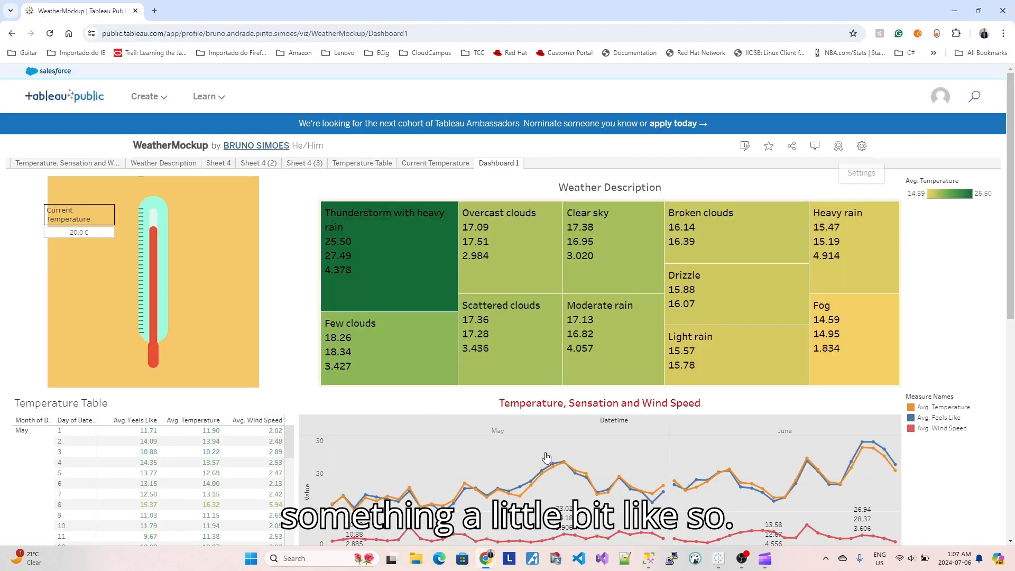
pyautogui.scroll(-3, 269, 283)
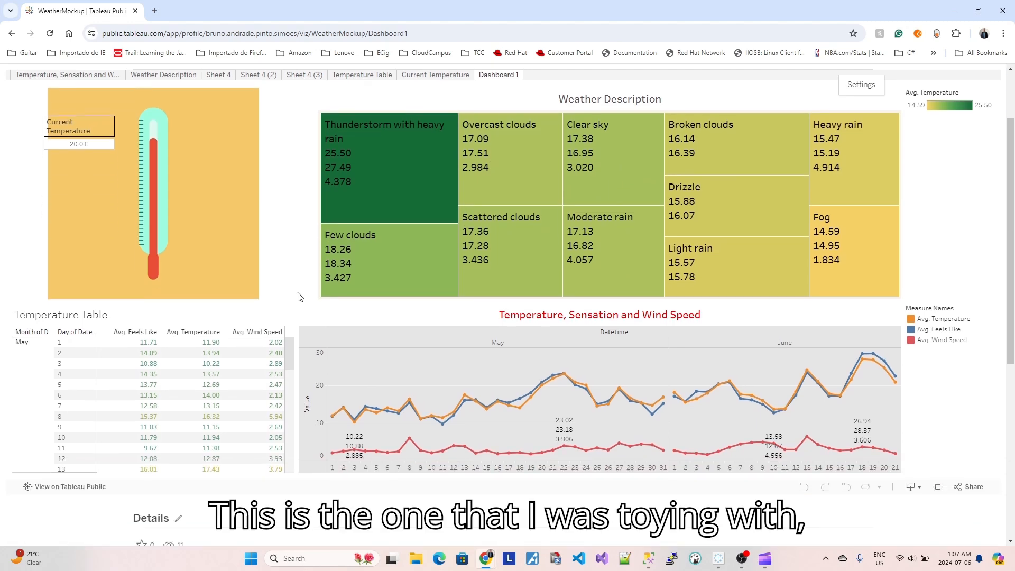
pyautogui.scroll(3, 296, 303)
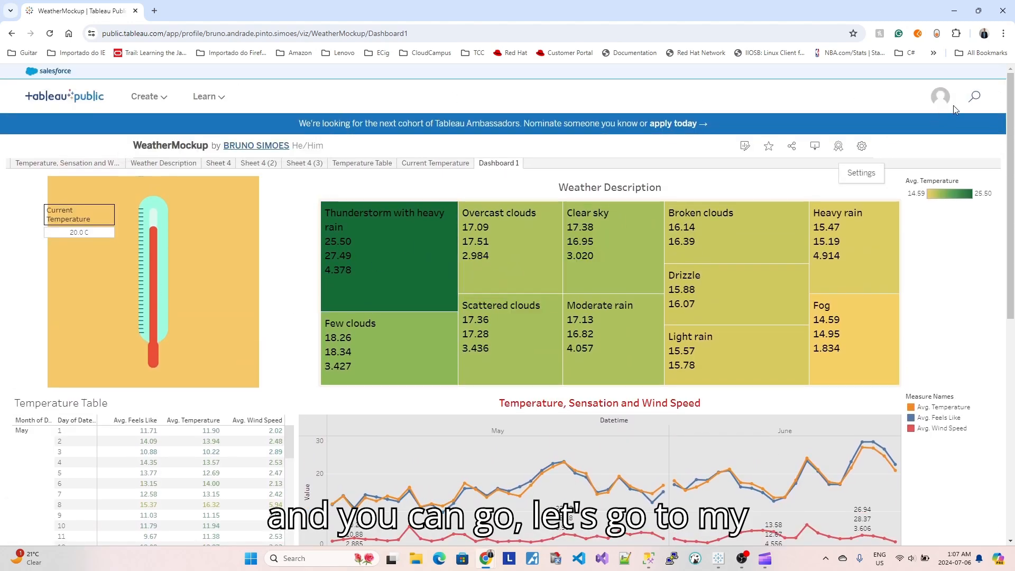
# Step: Open the account's Tableau Public profile and browse its gallery of published vizzes
pyautogui.moveTo(942, 100)
pyautogui.click(938, 121)
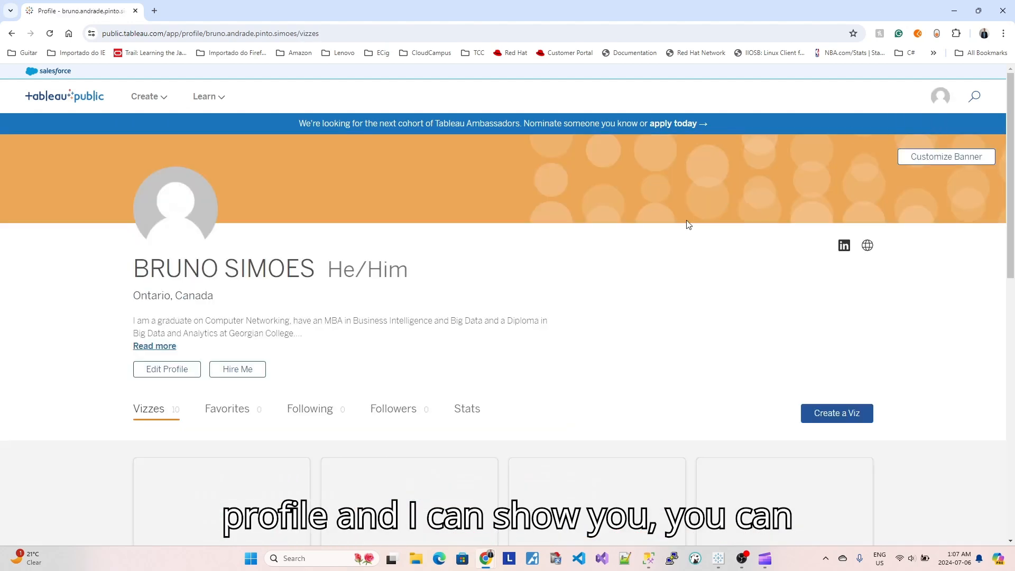
pyautogui.scroll(-2, 614, 277)
pyautogui.scroll(-5, 617, 279)
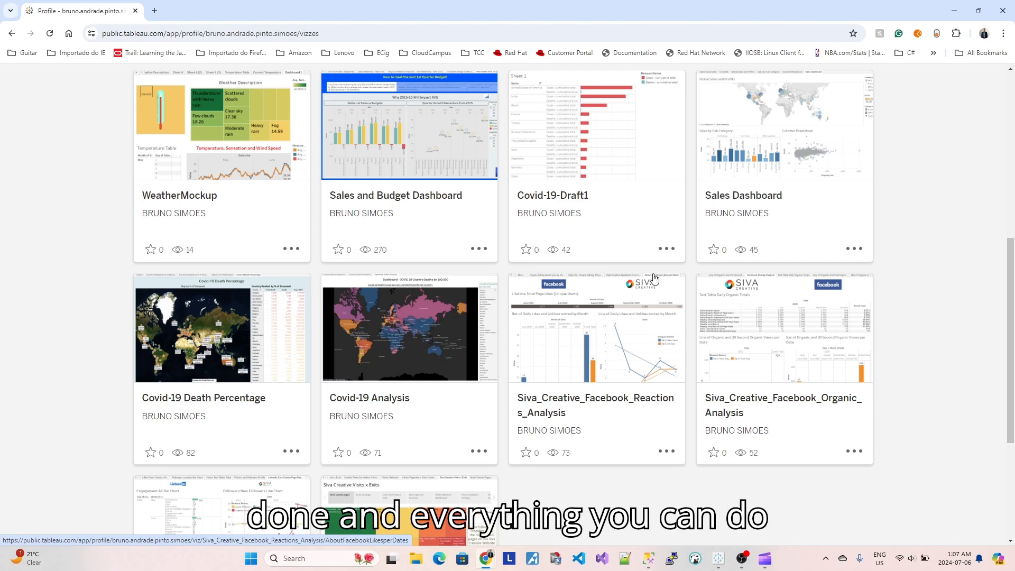
pyautogui.scroll(2, 660, 275)
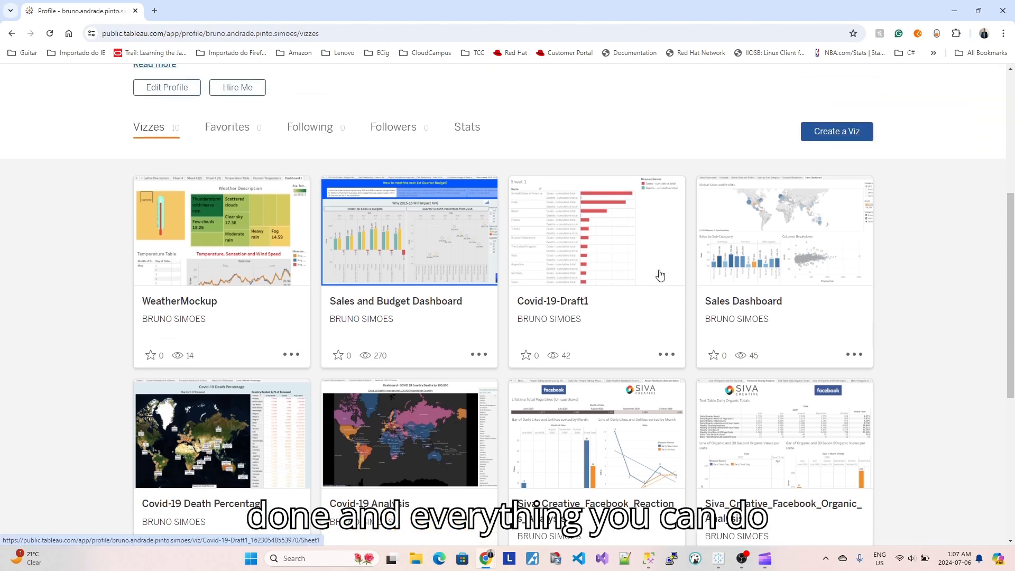
pyautogui.scroll(1, 661, 276)
pyautogui.scroll(-3, 660, 276)
pyautogui.scroll(-1, 660, 275)
pyautogui.scroll(-2, 661, 276)
pyautogui.scroll(4, 660, 280)
pyautogui.scroll(3, 664, 281)
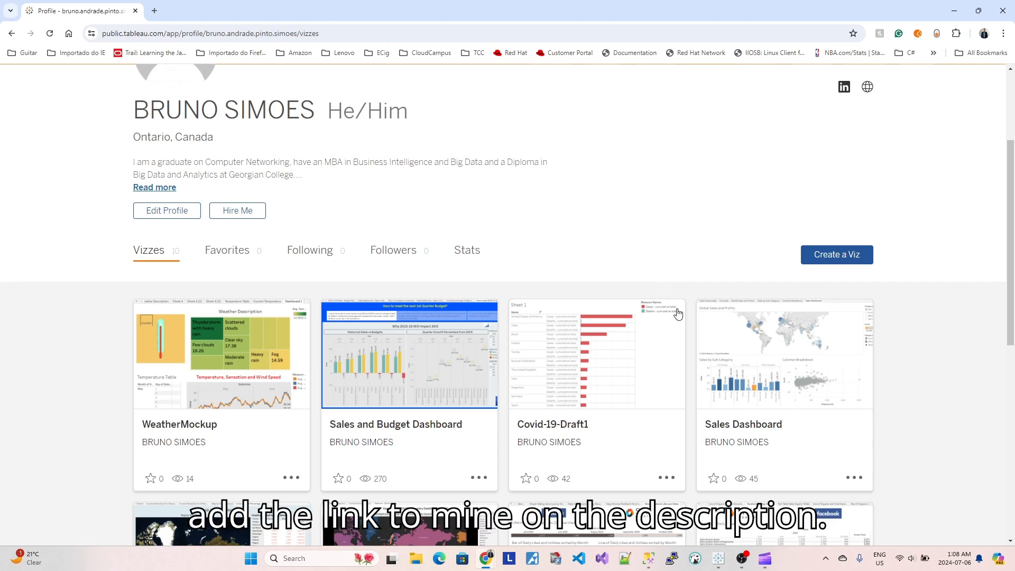
# Step: Switch back to the Book4 dashboard in the Tableau Public desktop application
pyautogui.moveTo(718, 558)
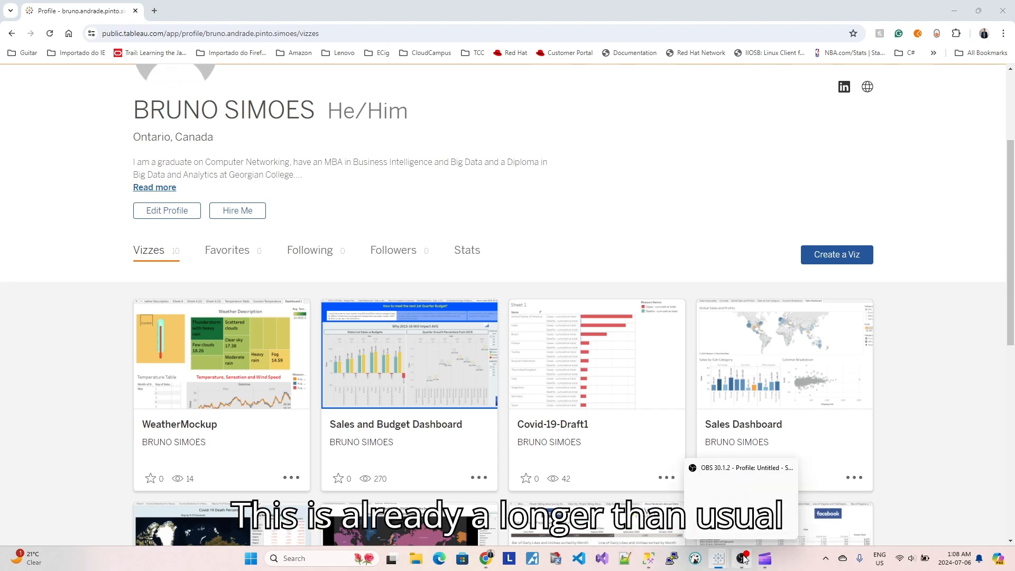
pyautogui.click(739, 521)
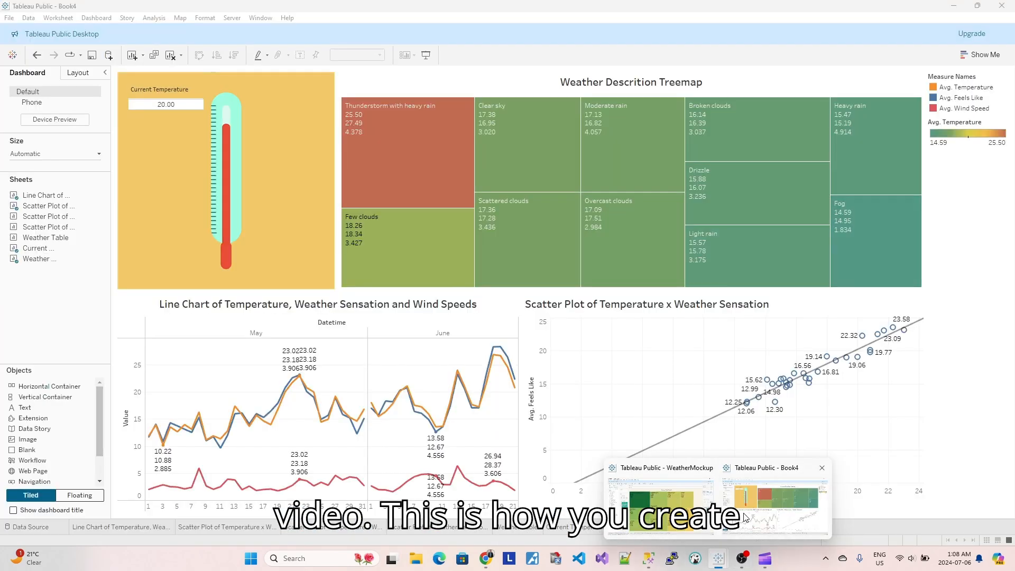